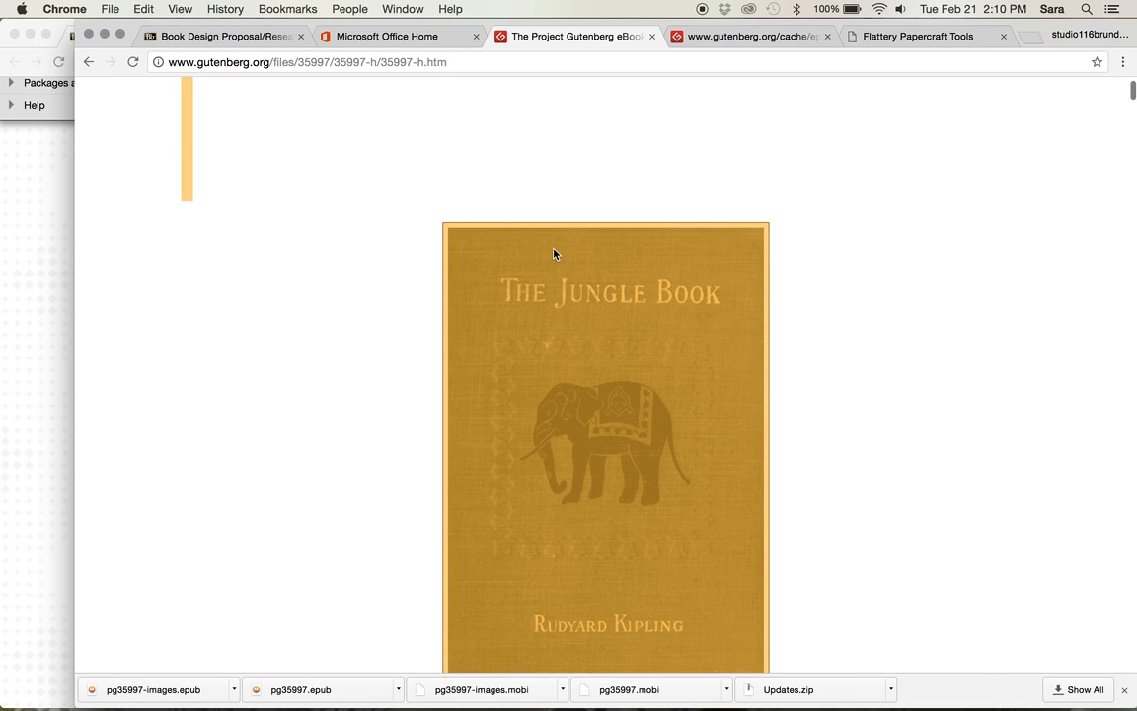
- Examine the Project Gutenberg web page edition of The Jungle Book and compare it with the plain-text edition
scroll(530, 124, "up", 10)
scroll(530, 126, "down", 10)
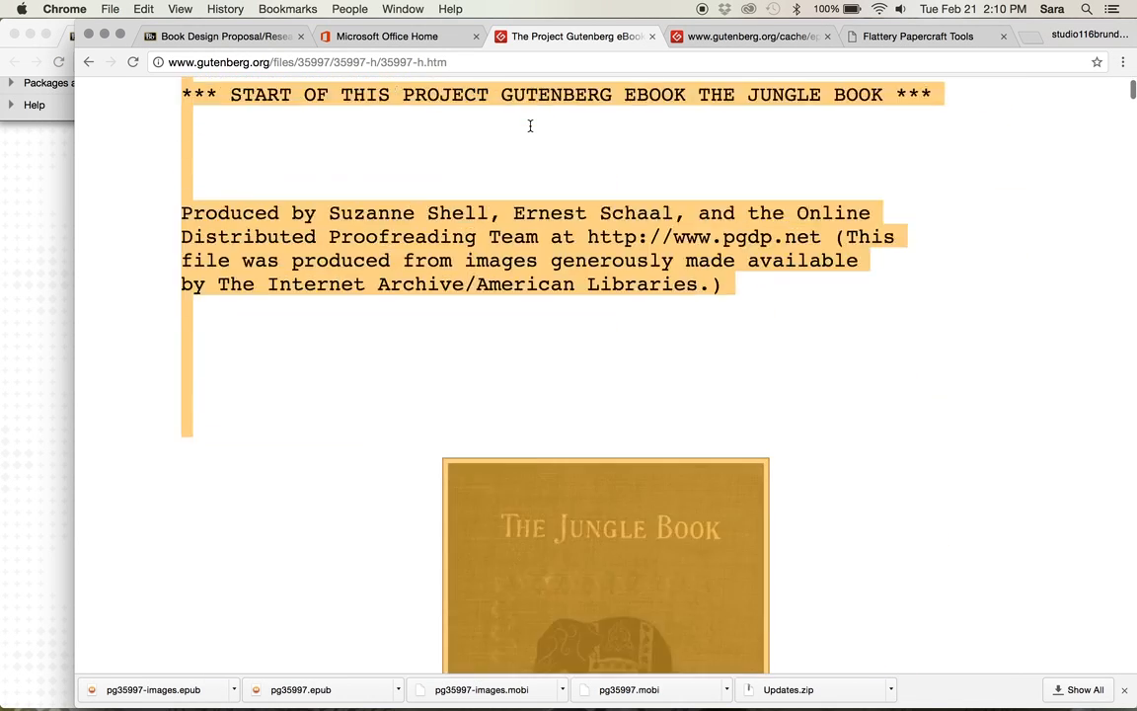
scroll(529, 125, "down", 5)
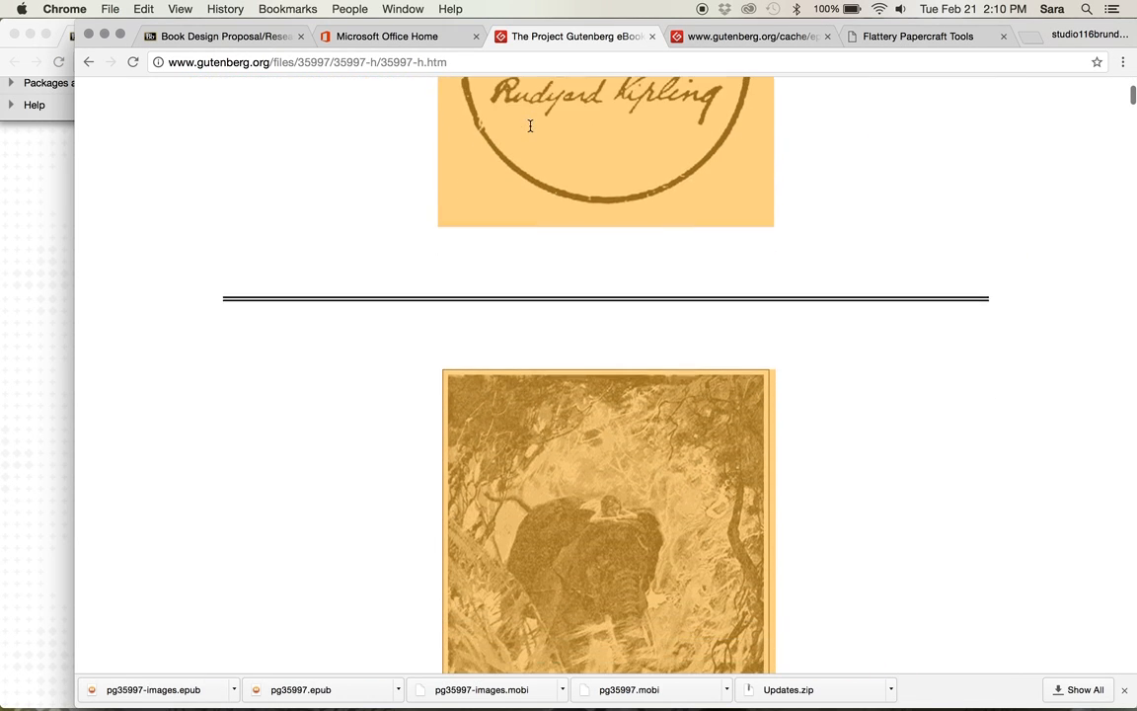
scroll(466, 90, "up", 5)
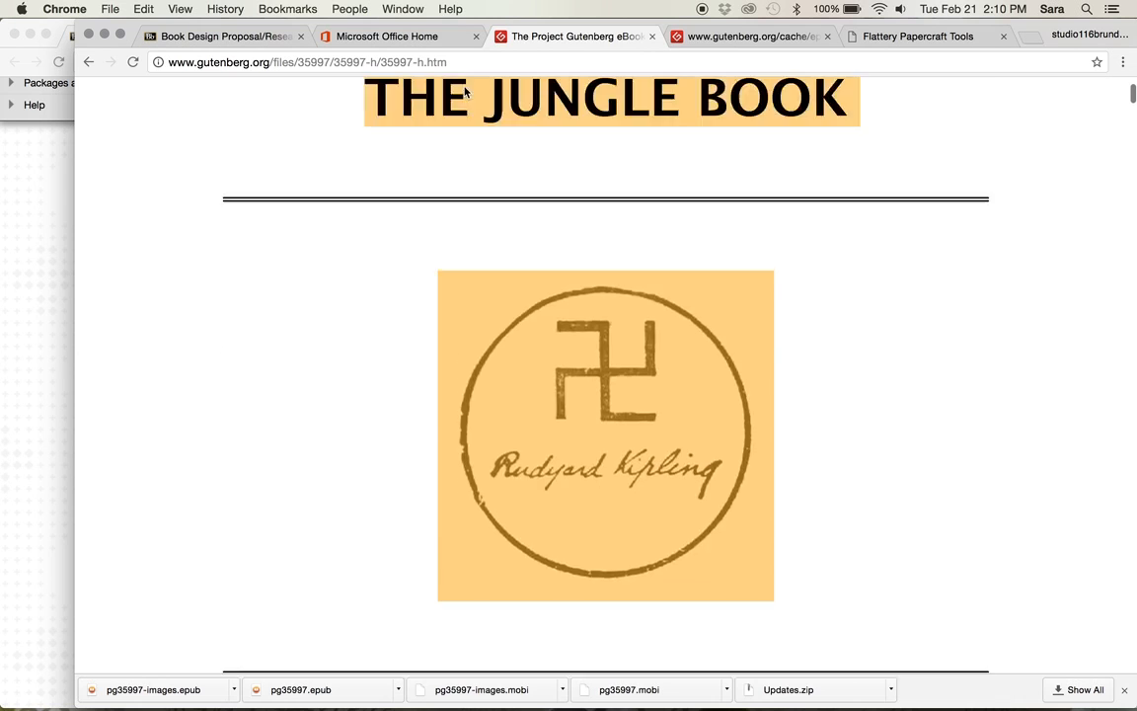
left_click(753, 38)
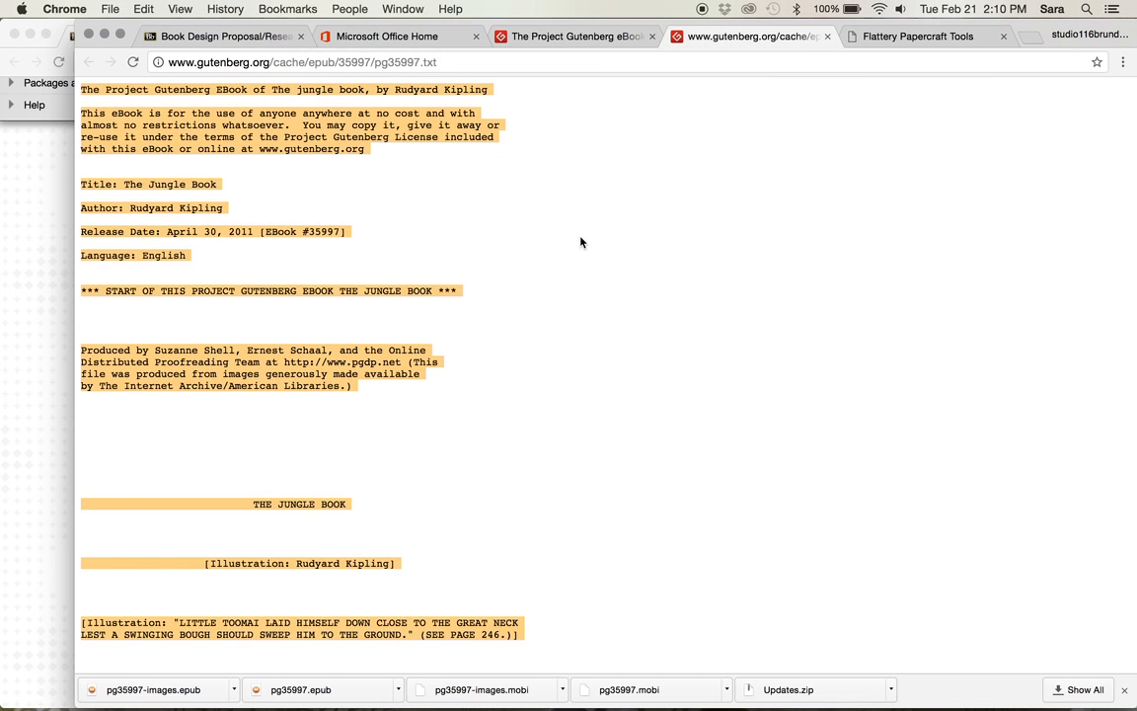
scroll(579, 241, "down", 3)
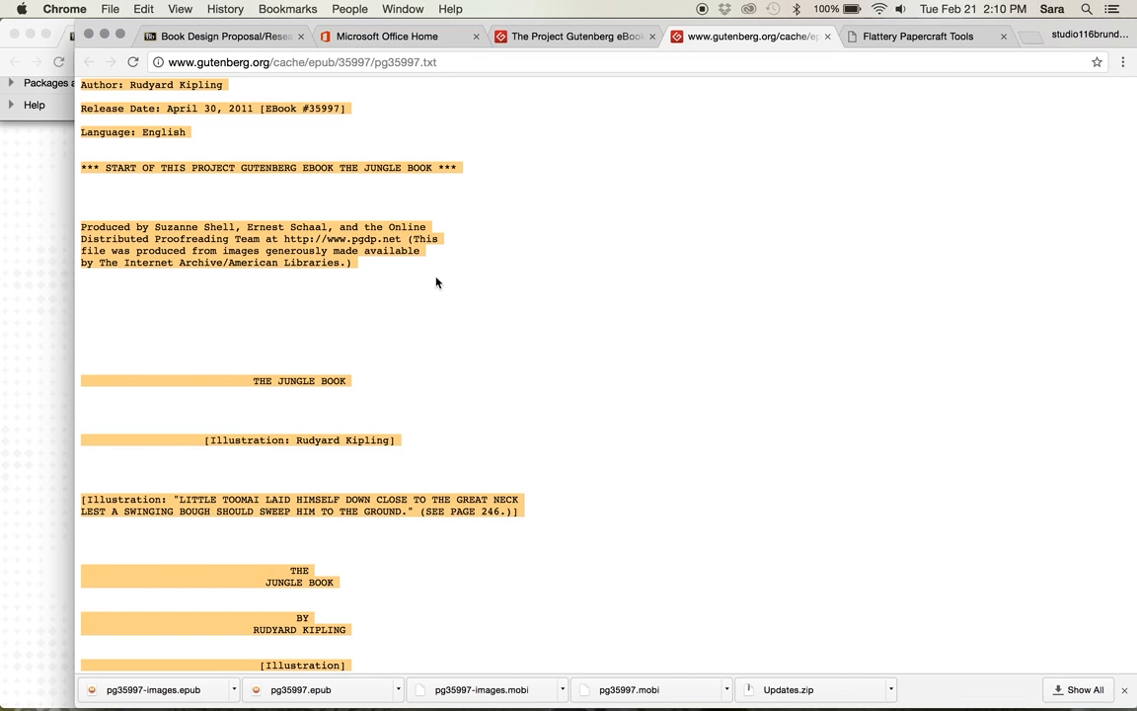
scroll(436, 281, "down", 7)
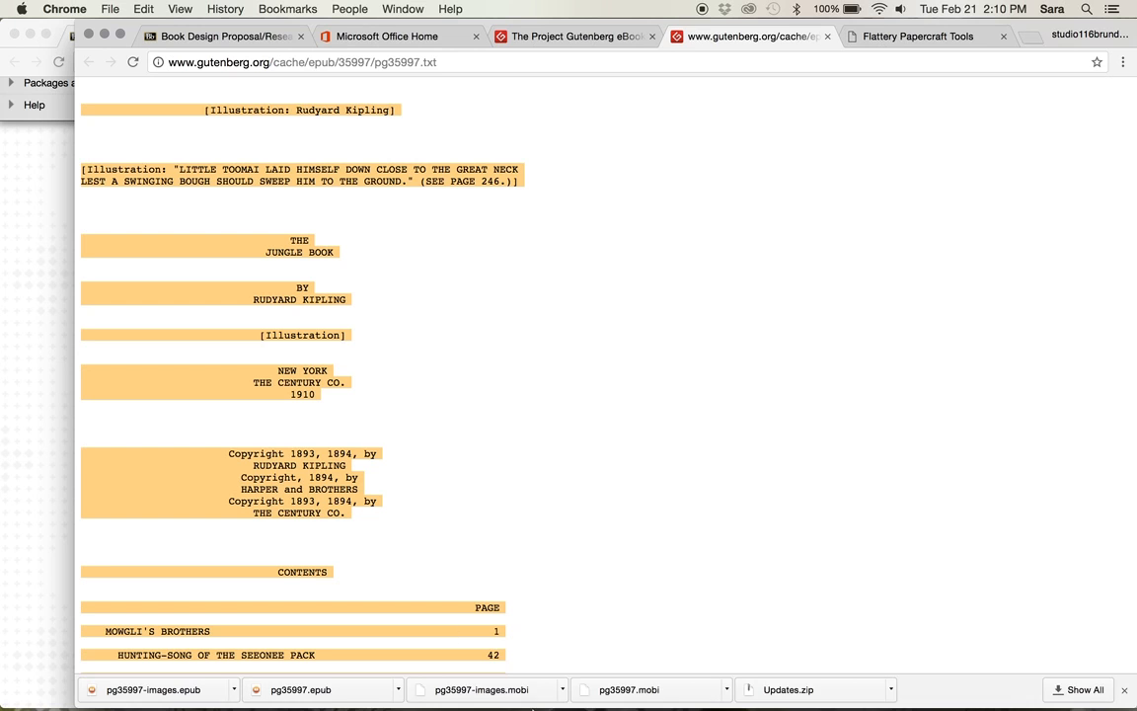
- Switch to Microsoft Word and examine the pasted book text, from the opening pages to the Project Gutenberg license at the end
mouse_move(533, 709)
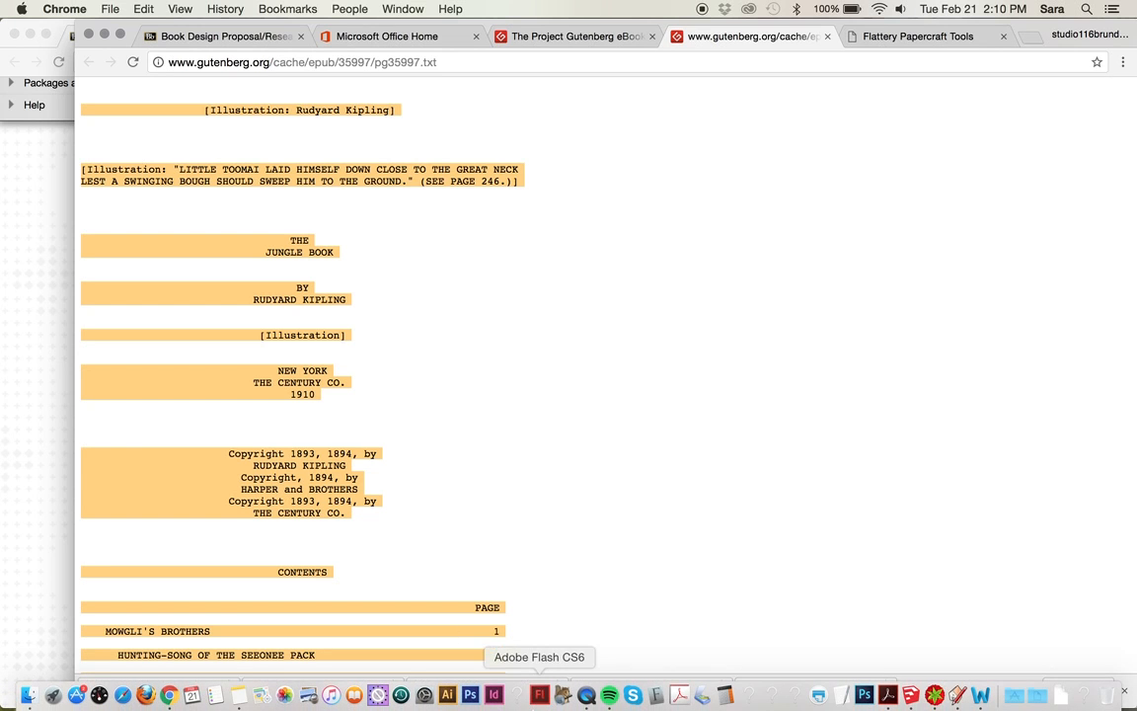
left_click(980, 696)
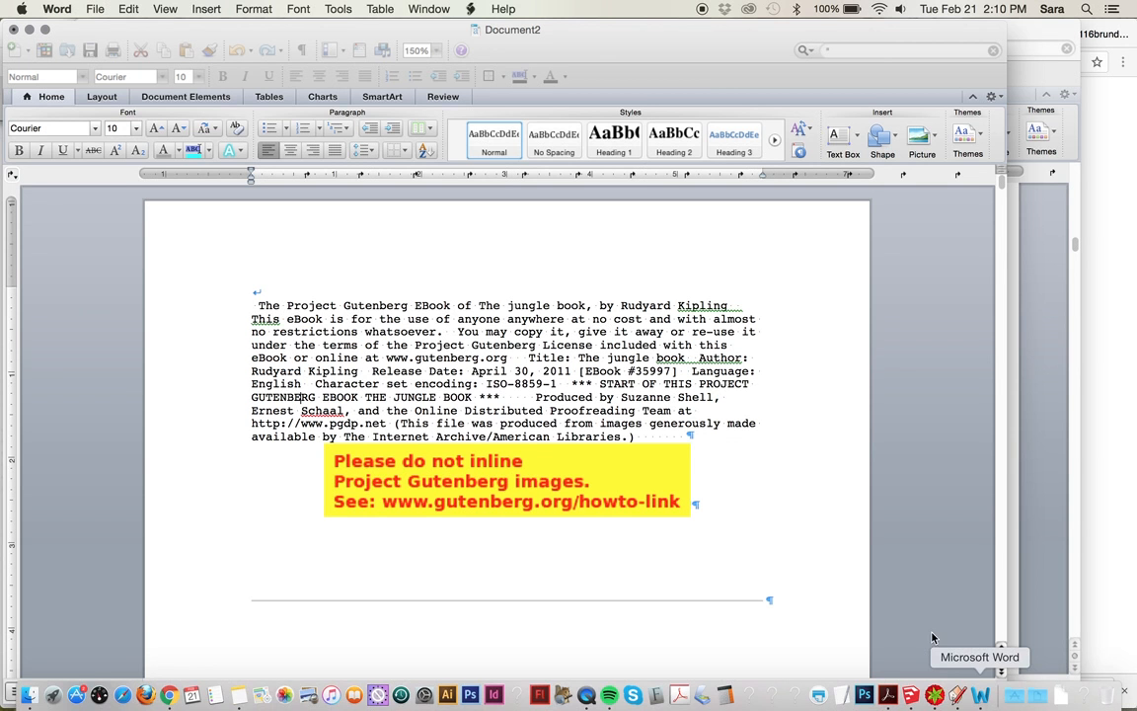
scroll(778, 506, "down", 10)
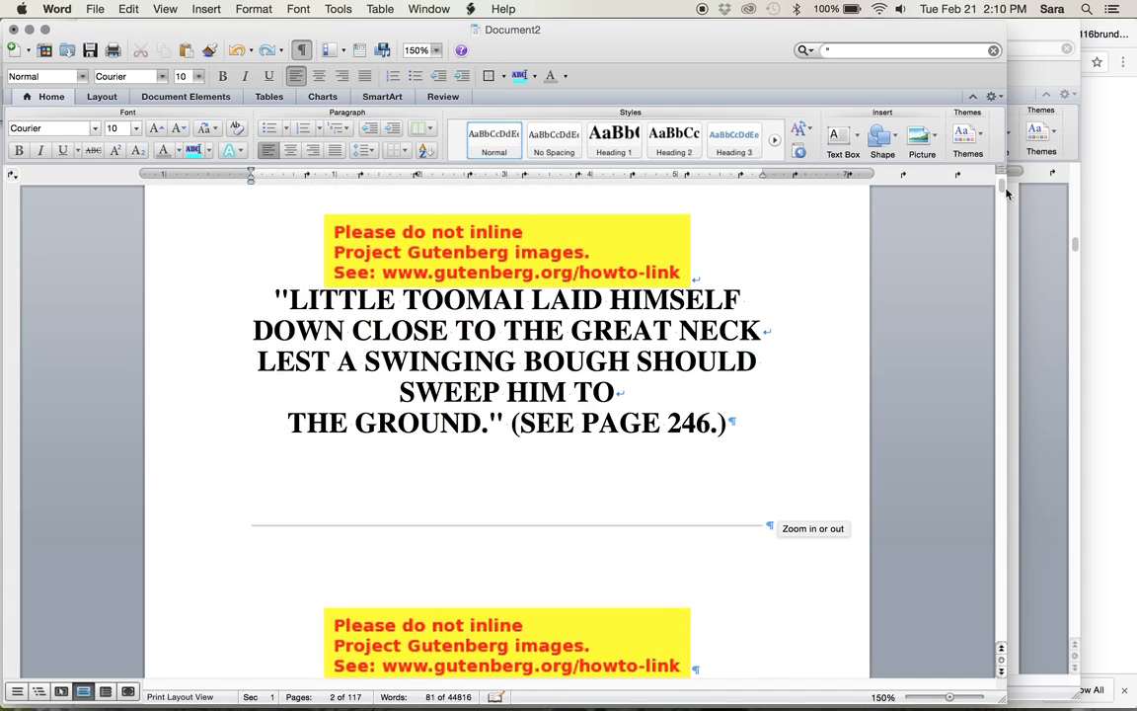
left_click_drag(1002, 185, 1000, 671)
scroll(841, 436, "up", 6)
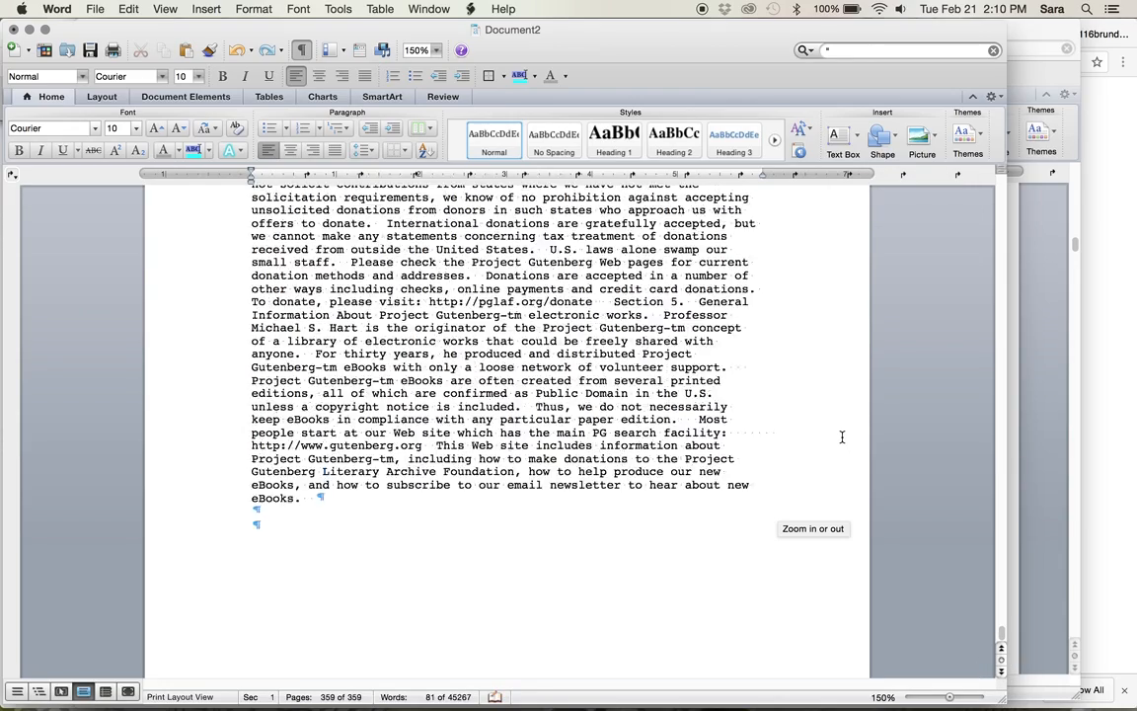
scroll(773, 361, "up", 18)
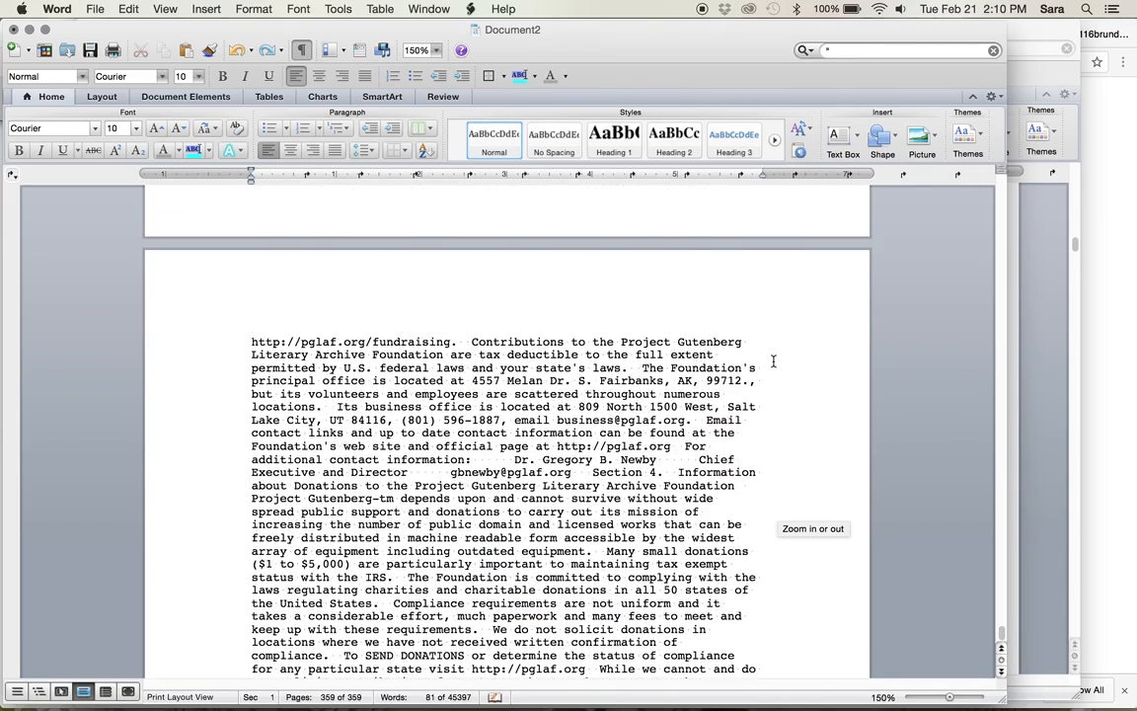
scroll(772, 362, "up", 16)
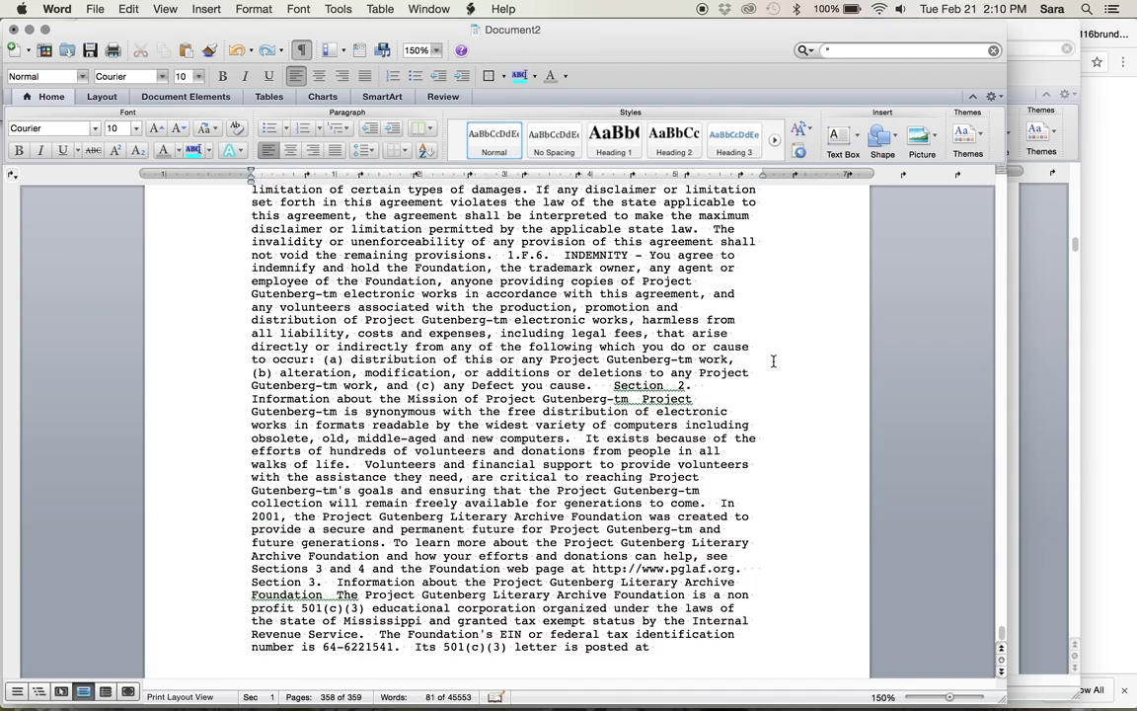
scroll(772, 361, "up", 1)
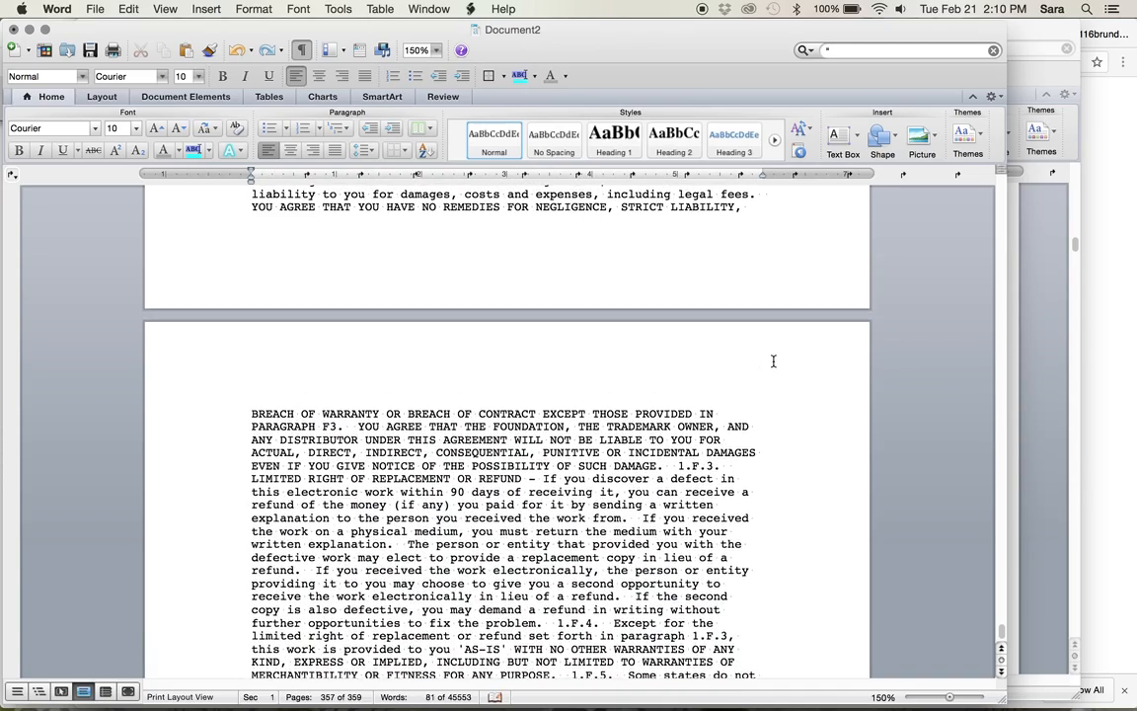
scroll(773, 361, "up", 8)
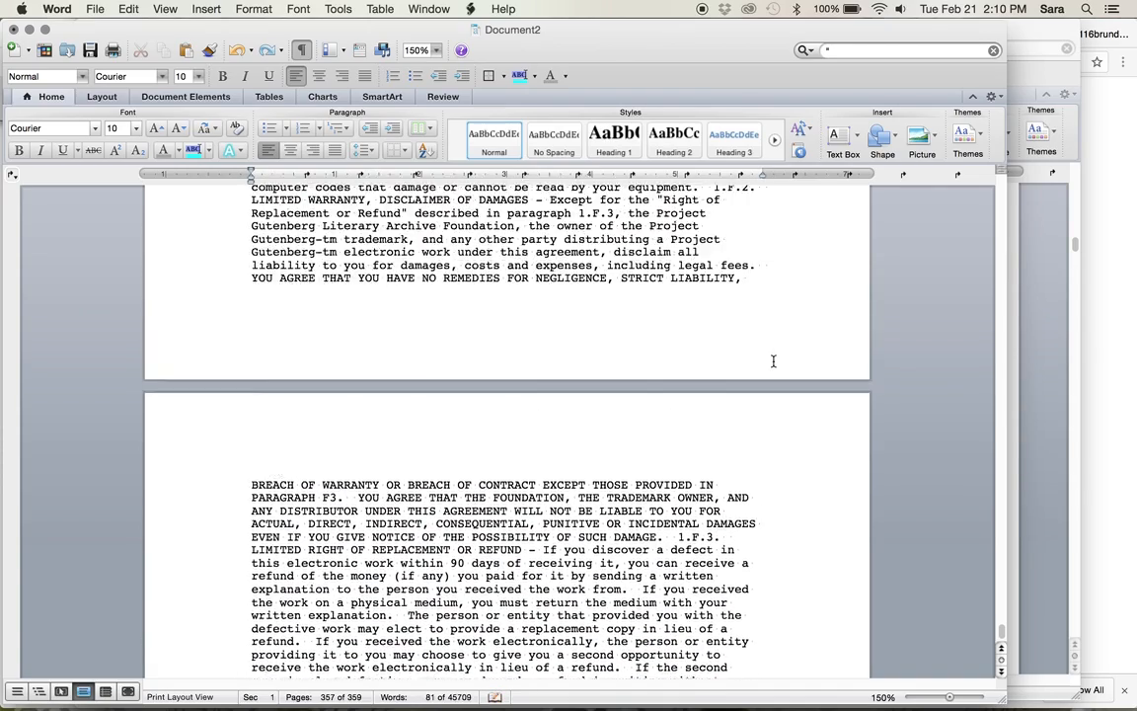
- Try replacing the existing Desktop file, and save the document there as "2The Project Gutenberg EBook of The jungle book.docx" instead
left_click(96, 9)
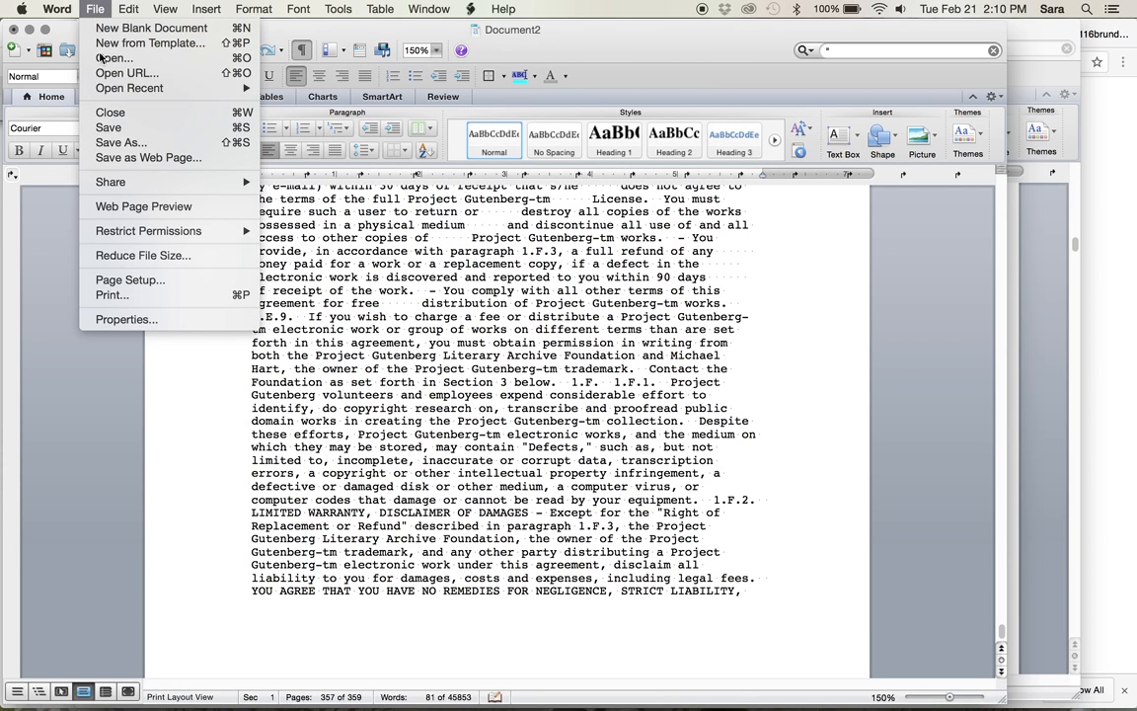
left_click(119, 145)
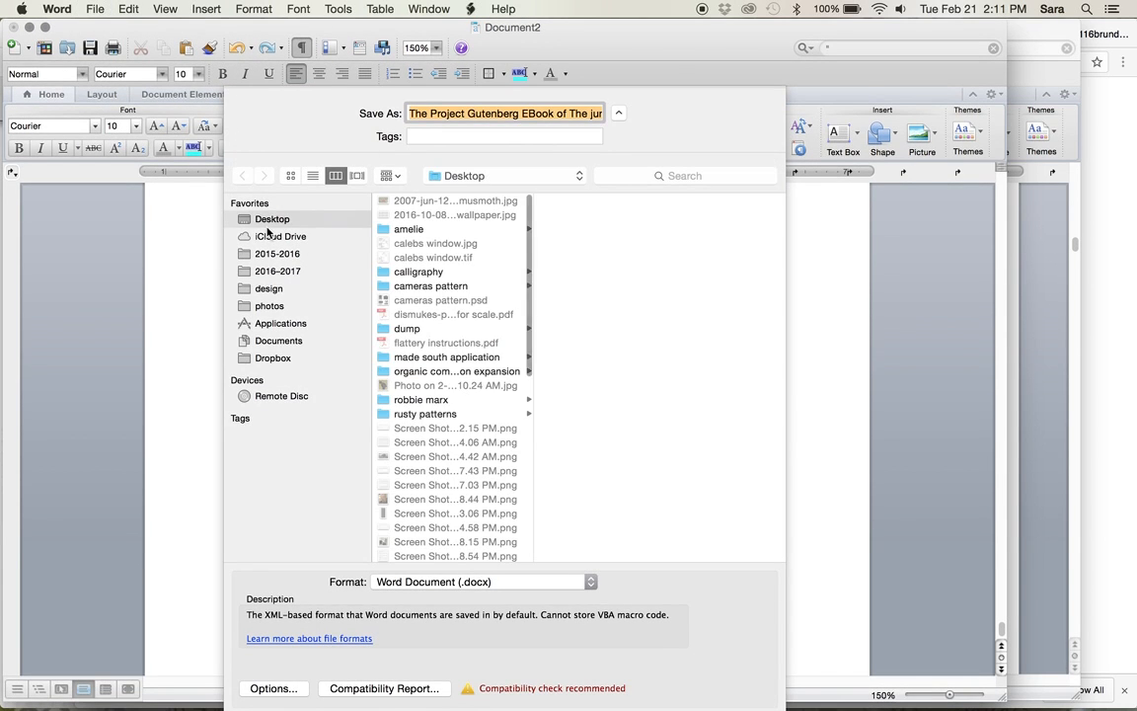
key("Return")
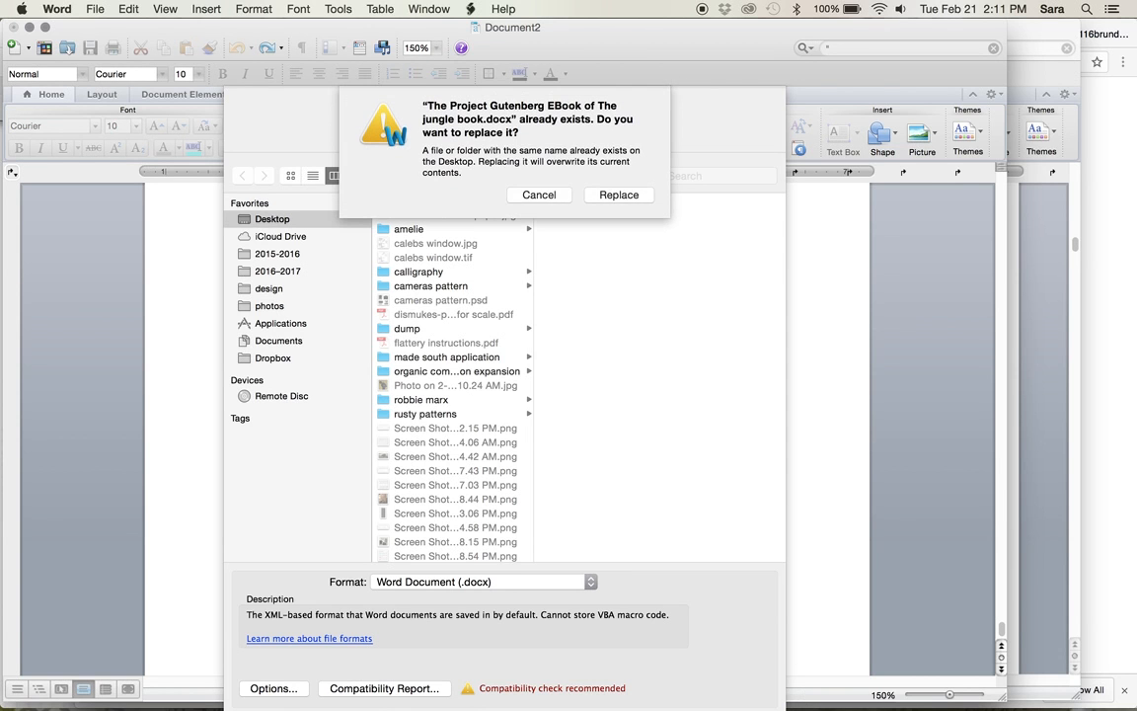
left_click(618, 195)
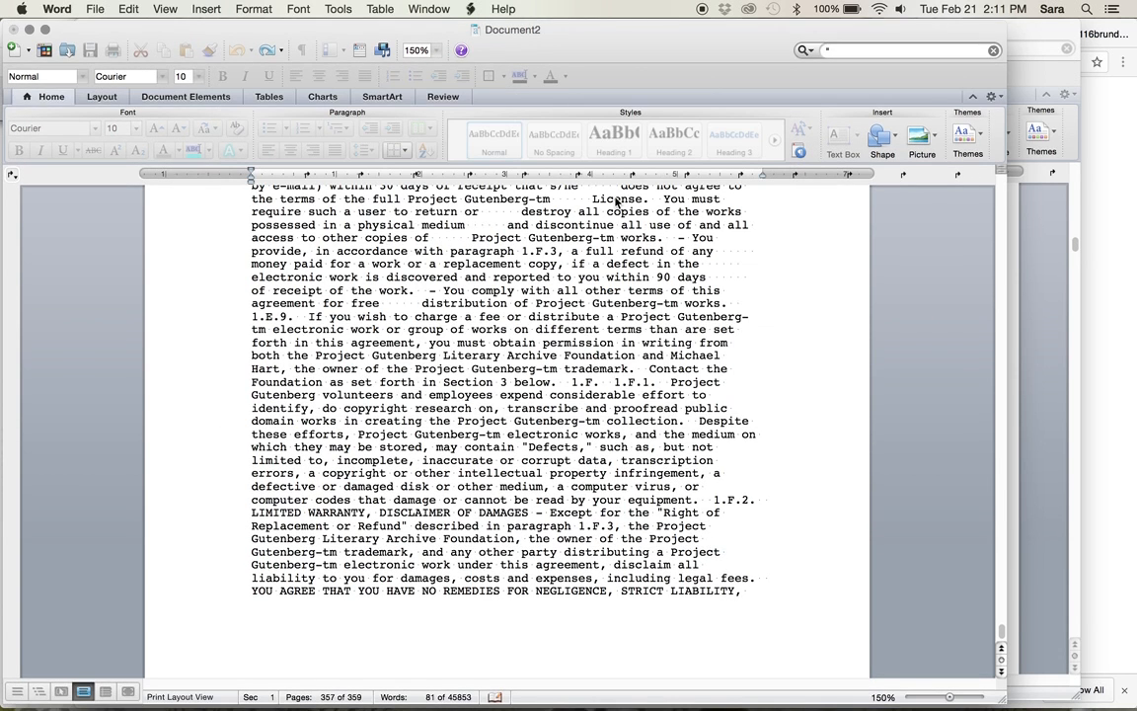
left_click(724, 405)
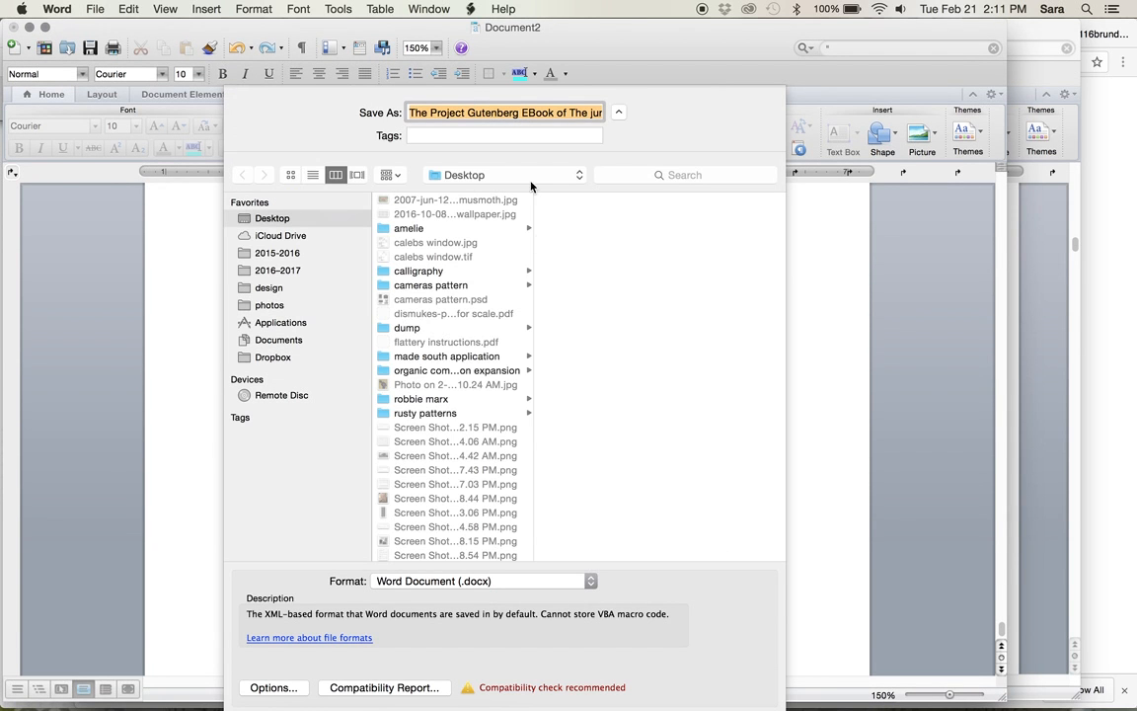
key("Left")
type("2")
key("Return")
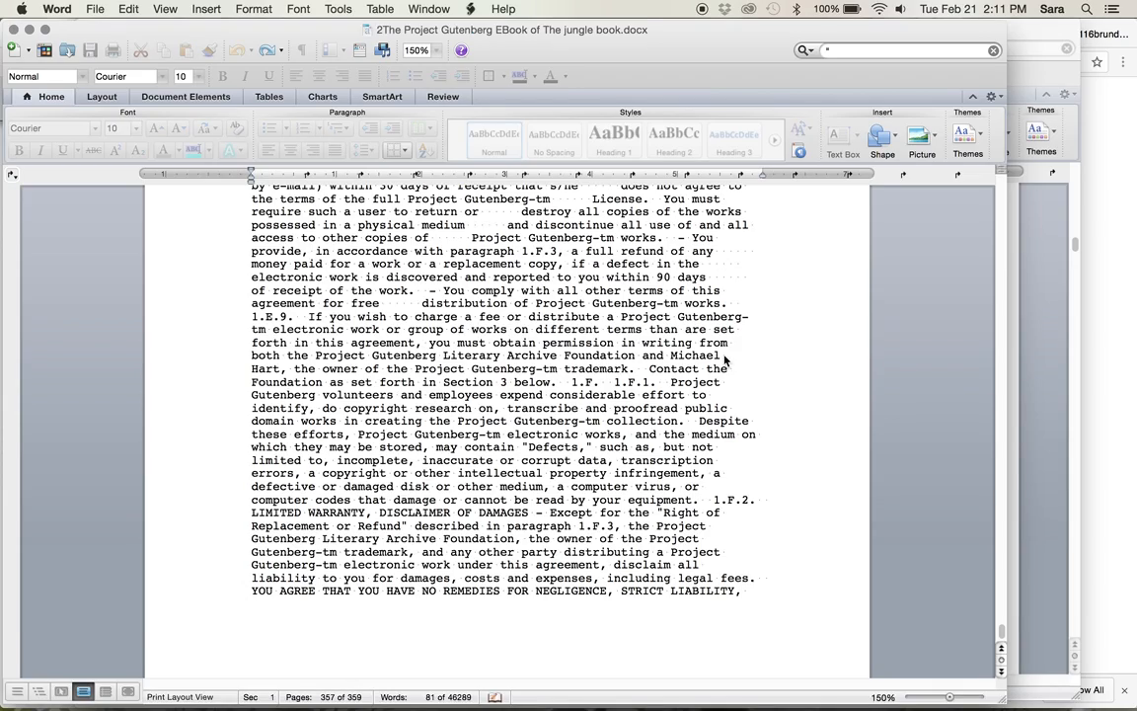
- Delete the Project Gutenberg license text at the document's end, starting from "End of the Project Gutenberg EBook of The jungle book"
scroll(724, 360, "down", 5)
scroll(723, 359, "down", 20)
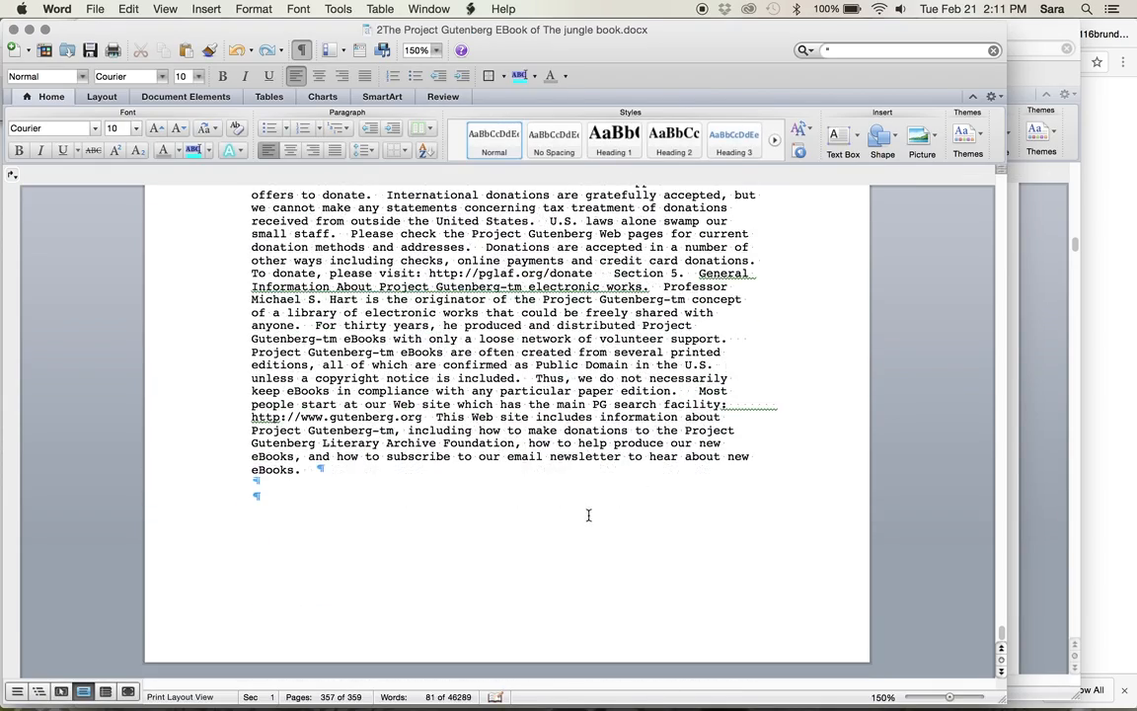
left_click_drag(521, 499, 233, 310)
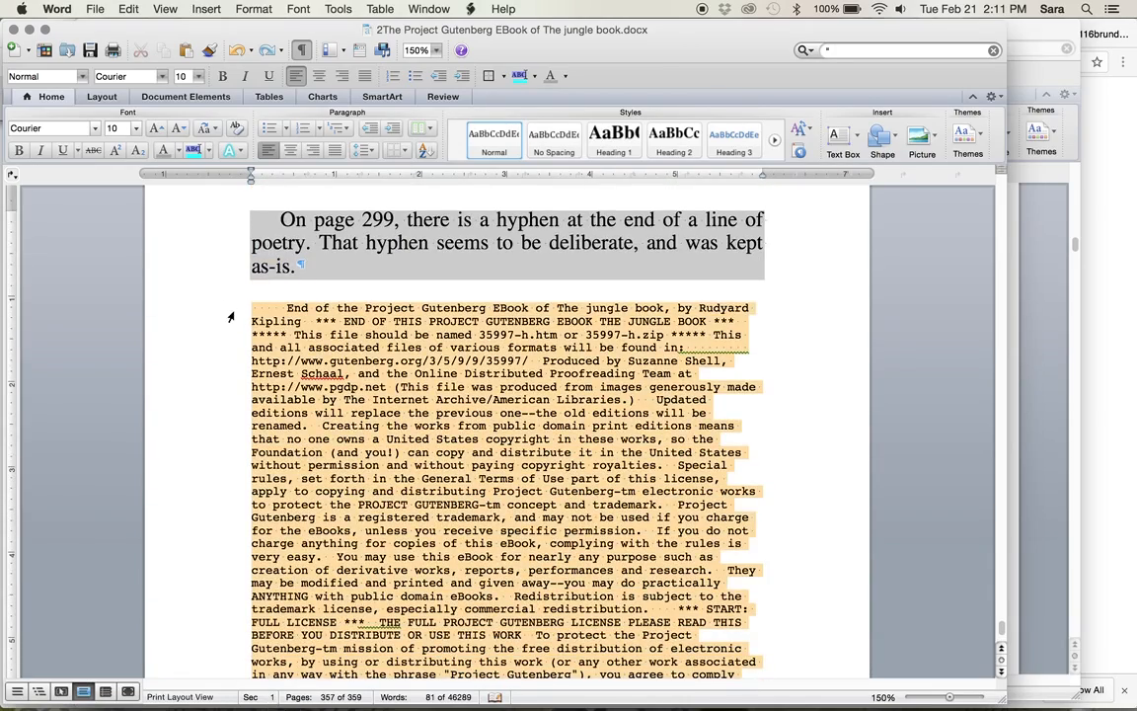
key("BackSpace")
- Review the document's last pages, including the Transcriber's Notes, the image placeholder and the closing verses
scroll(399, 256, "up", 5)
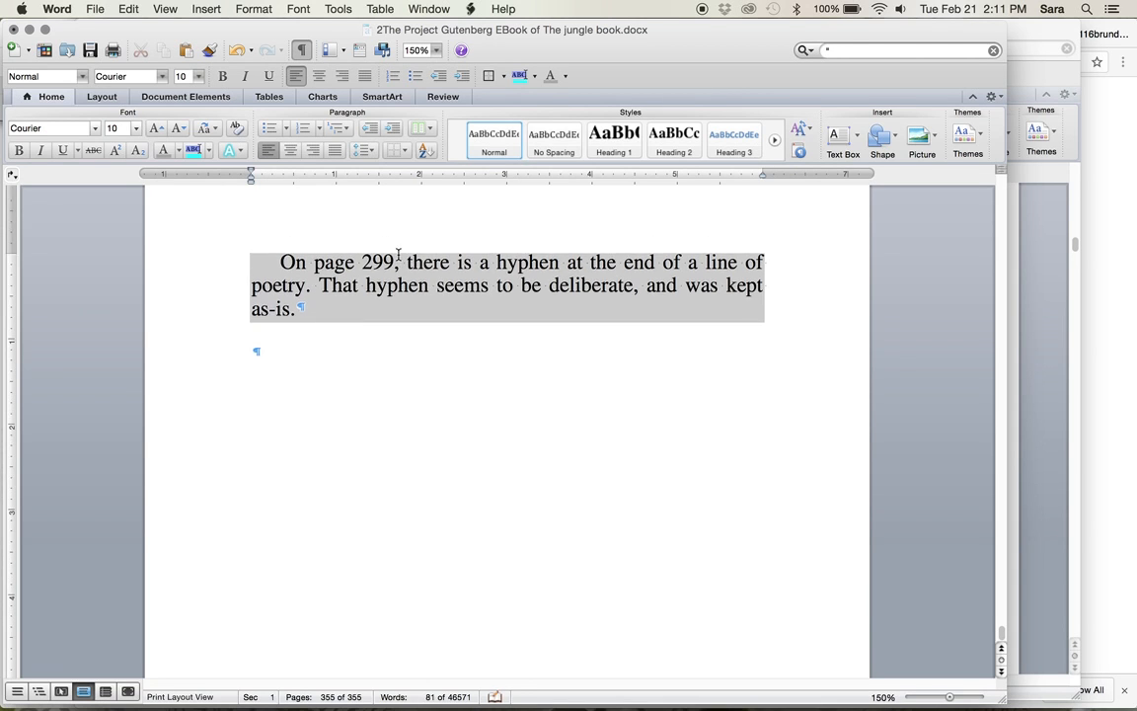
scroll(399, 255, "up", 3)
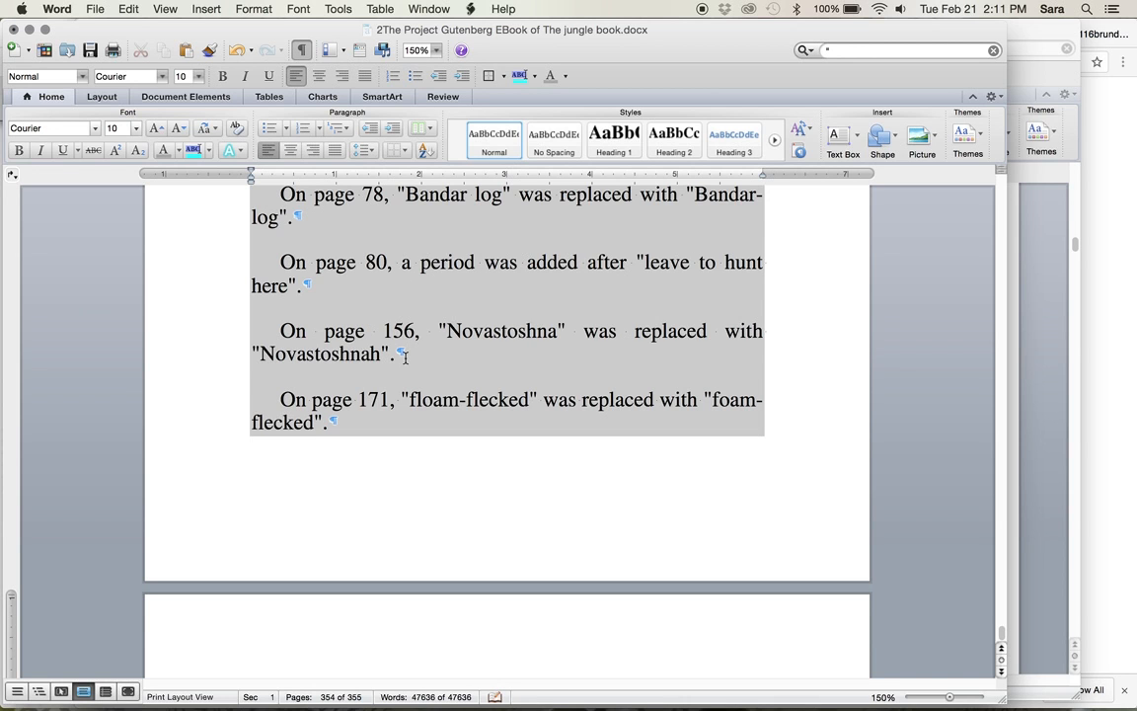
scroll(405, 357, "down", 3)
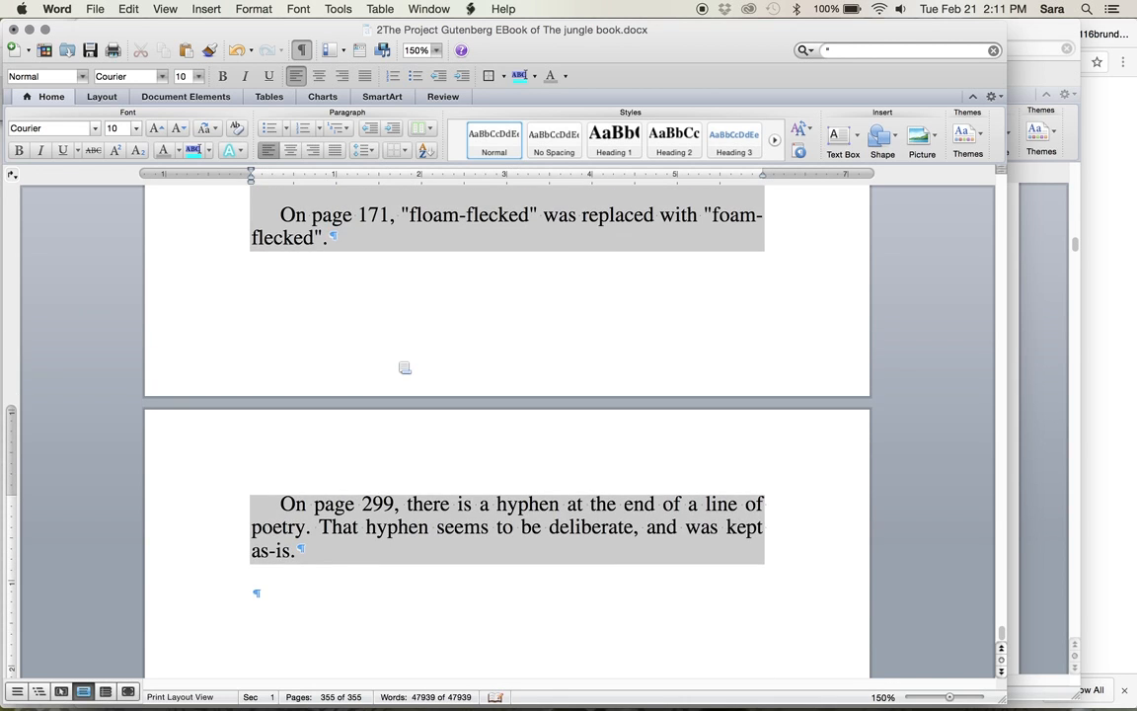
scroll(405, 367, "up", 10)
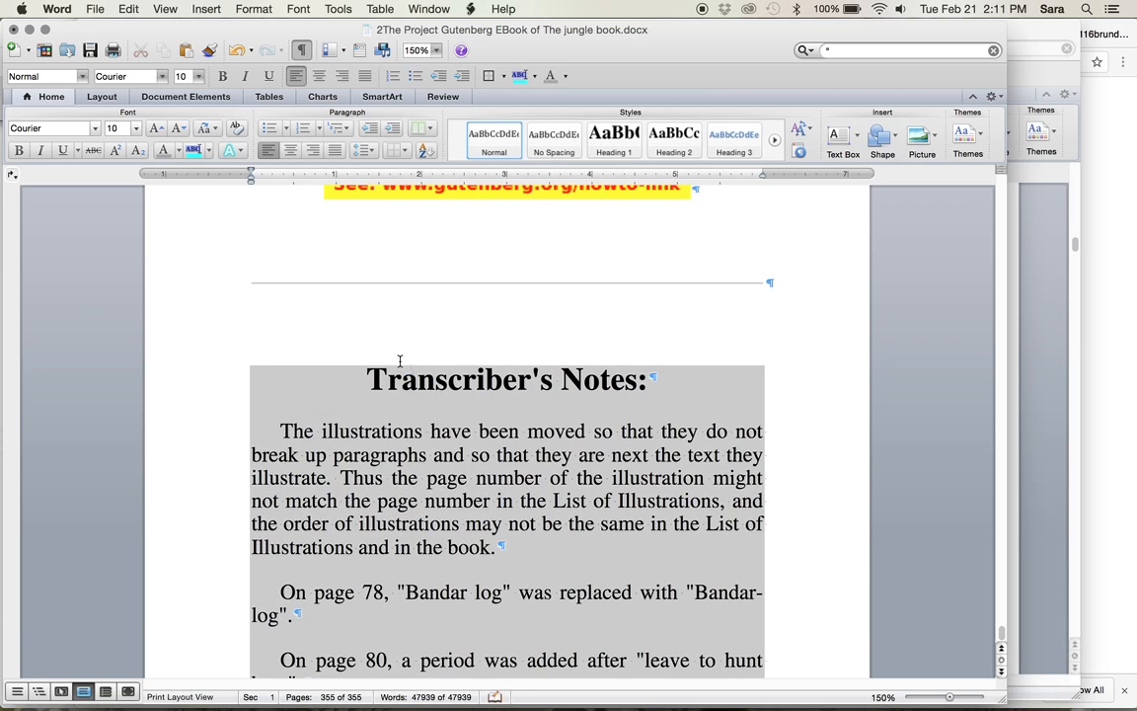
scroll(405, 420, "up", 4)
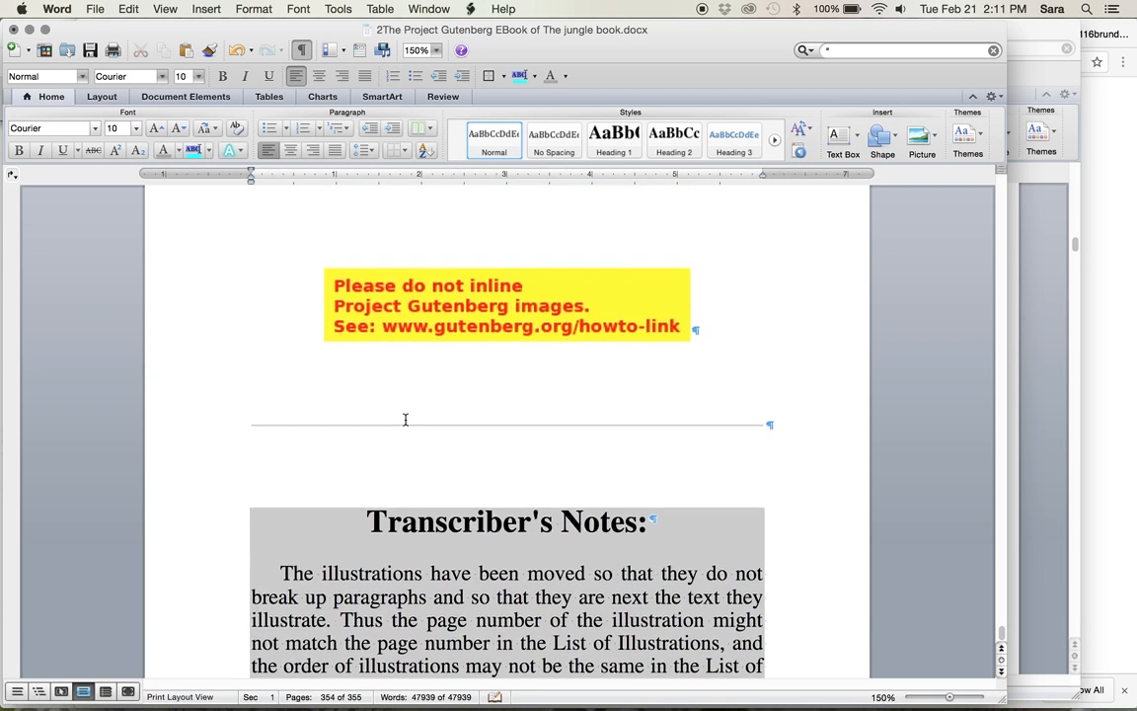
left_click(413, 377)
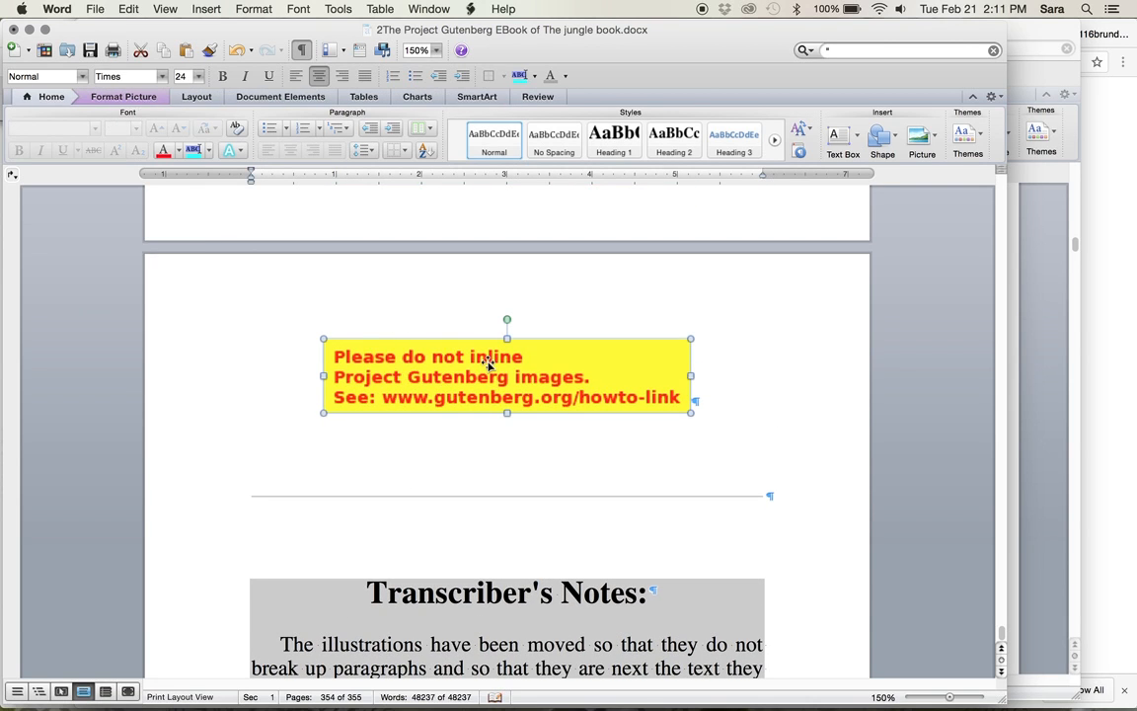
scroll(487, 362, "up", 1)
scroll(488, 364, "up", 1)
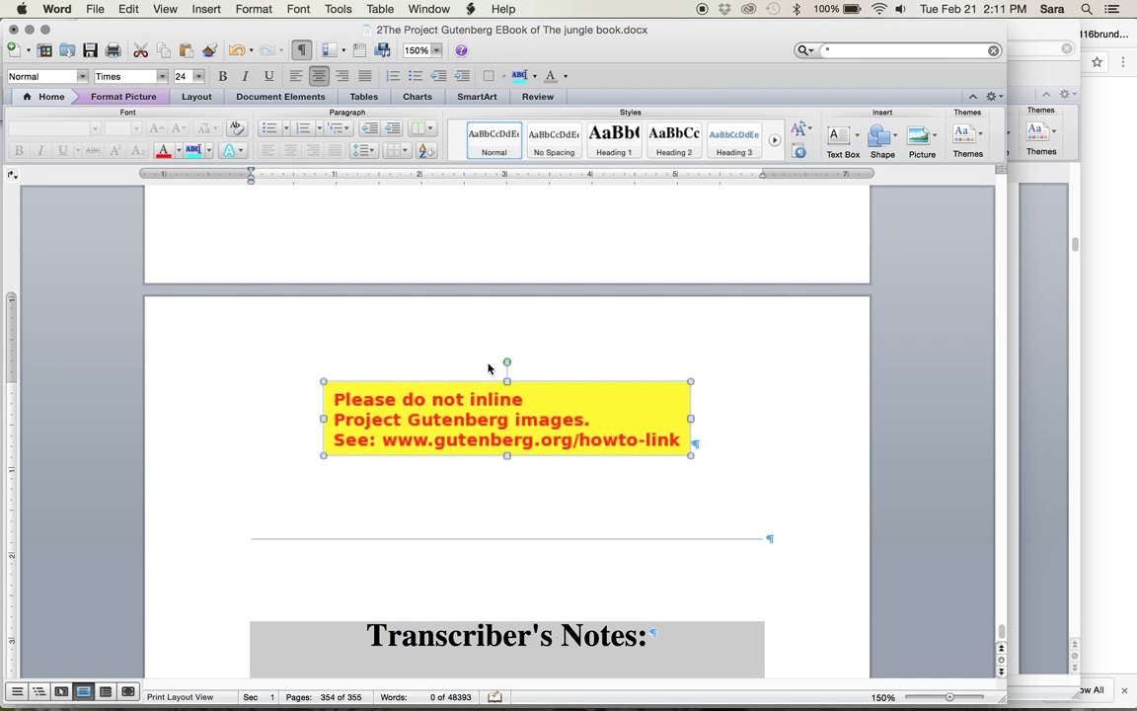
scroll(488, 368, "up", 4)
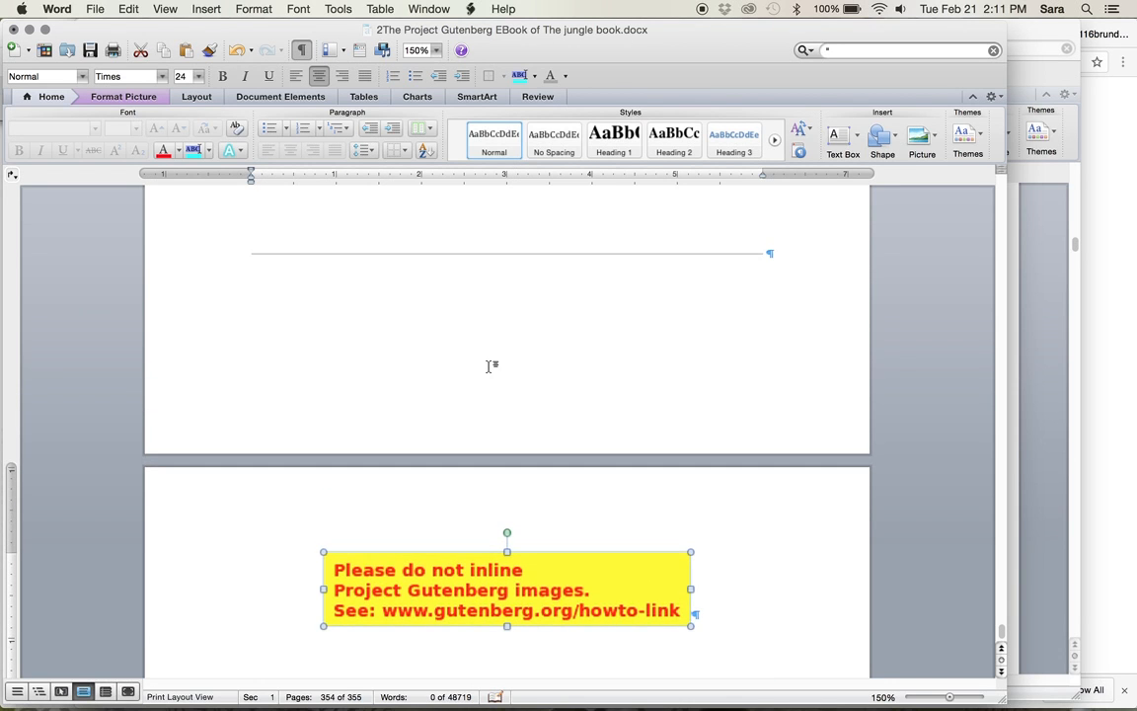
scroll(487, 366, "up", 5)
scroll(488, 363, "up", 6)
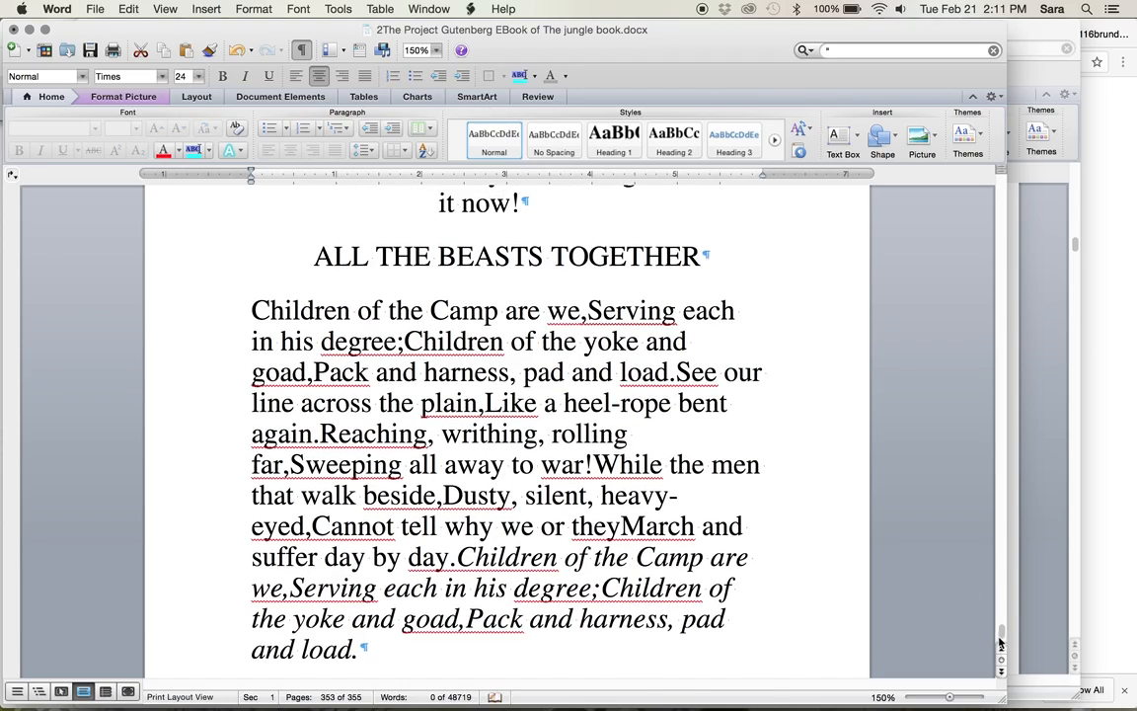
- Delete the Project Gutenberg introductory text above the first image placeholder on page one and save the document
left_click_drag(1001, 636, 995, 186)
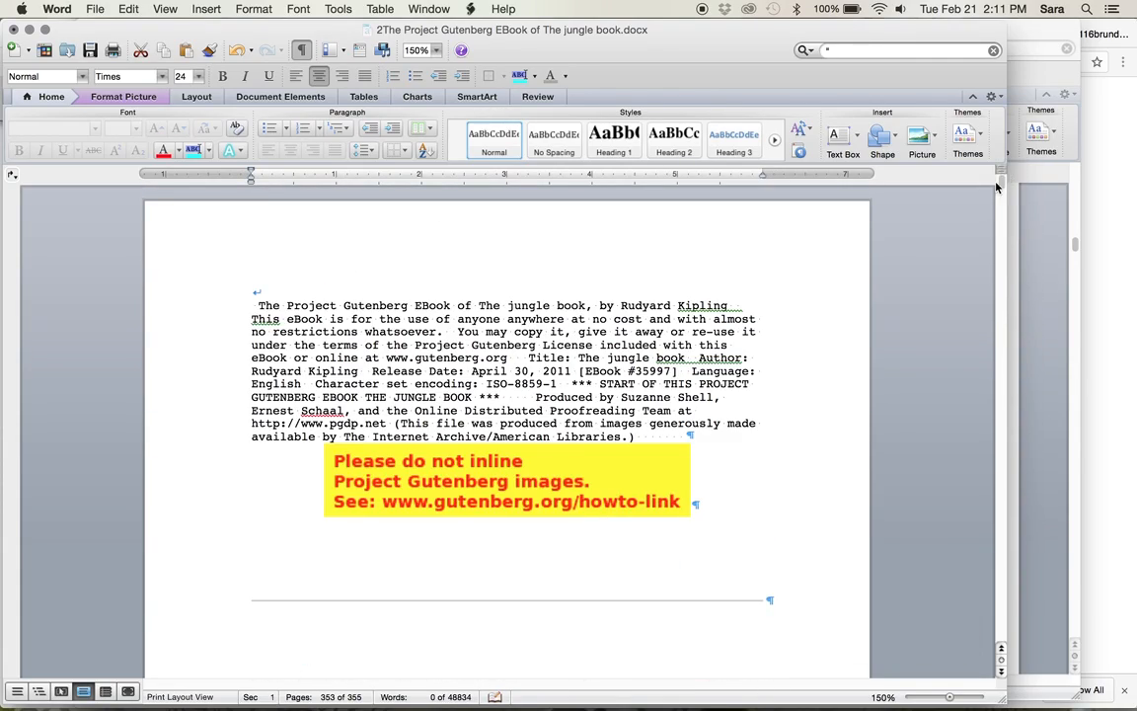
left_click_drag(252, 288, 702, 436)
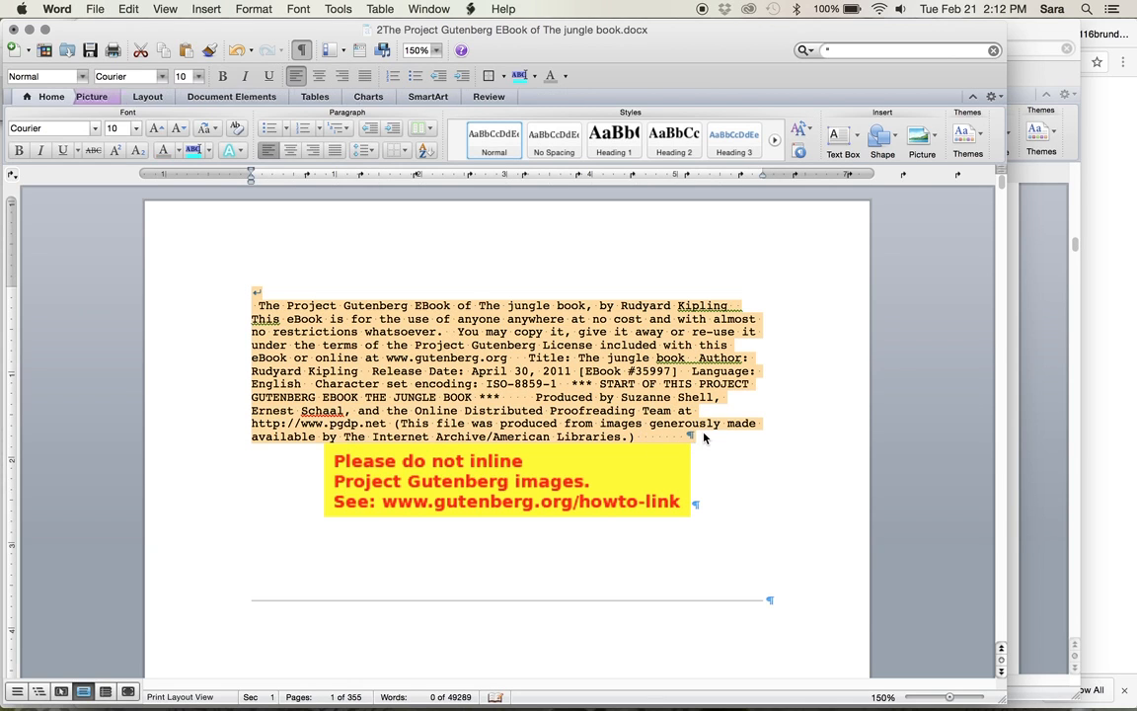
key("Delete")
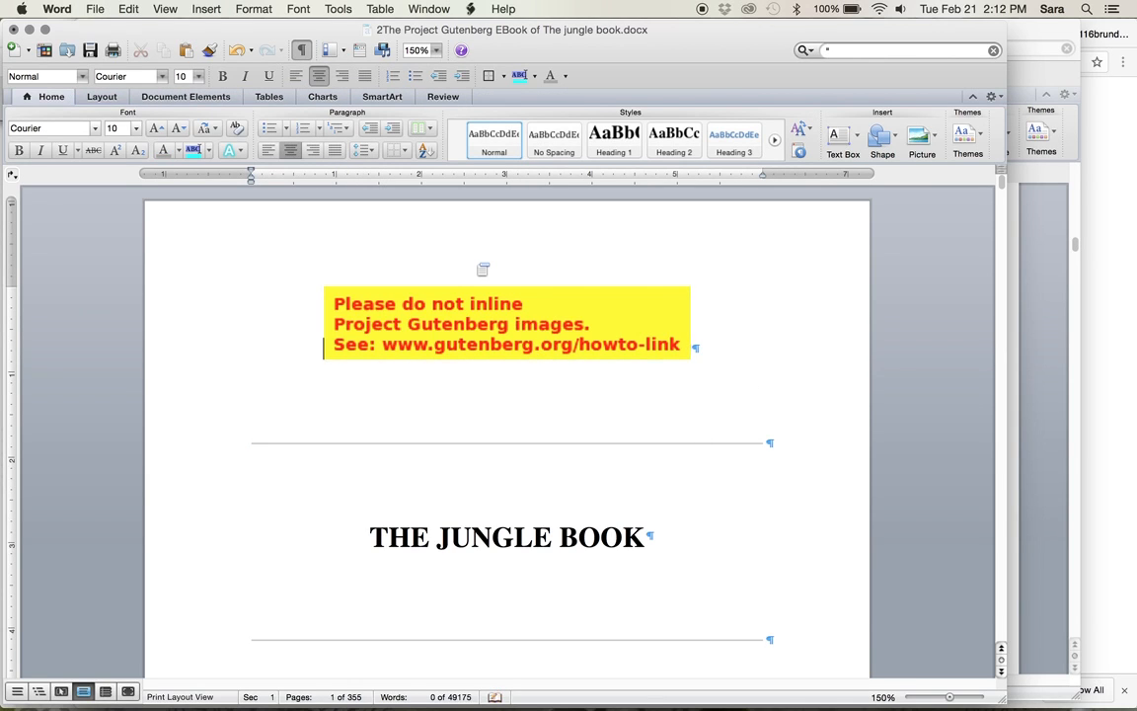
key("super+s")
scroll(563, 483, "down", 3)
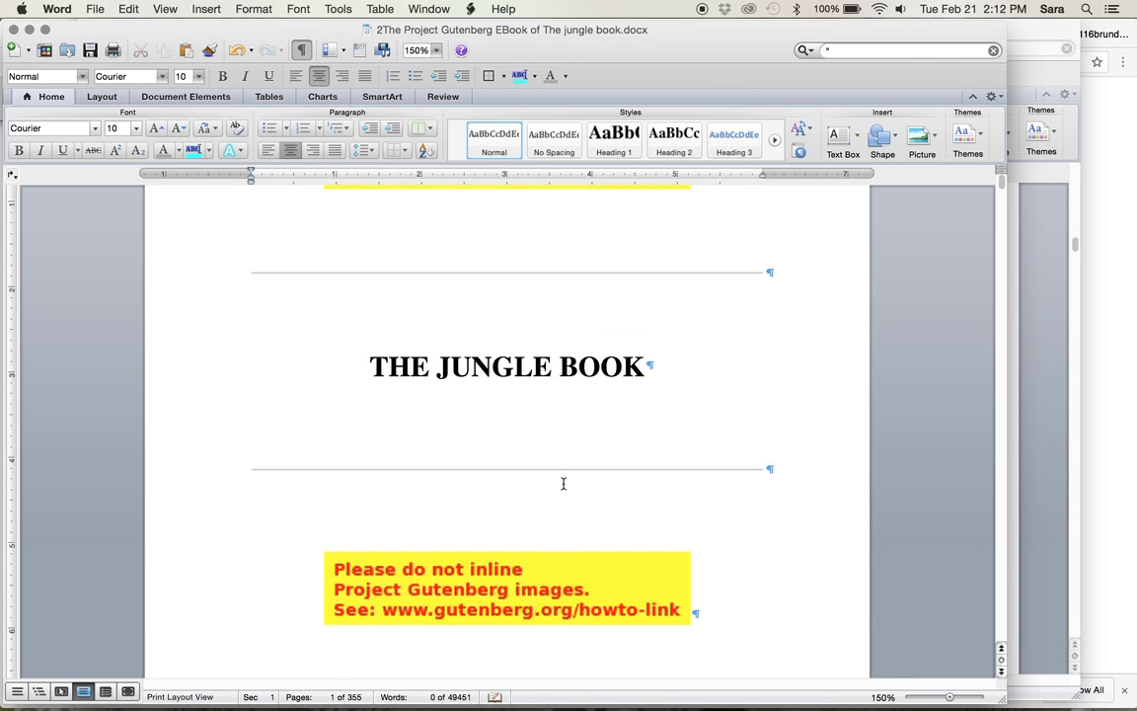
- Review the front matter, from the title page and copyright lines through the contents and the list of illustrations
scroll(563, 482, "down", 10)
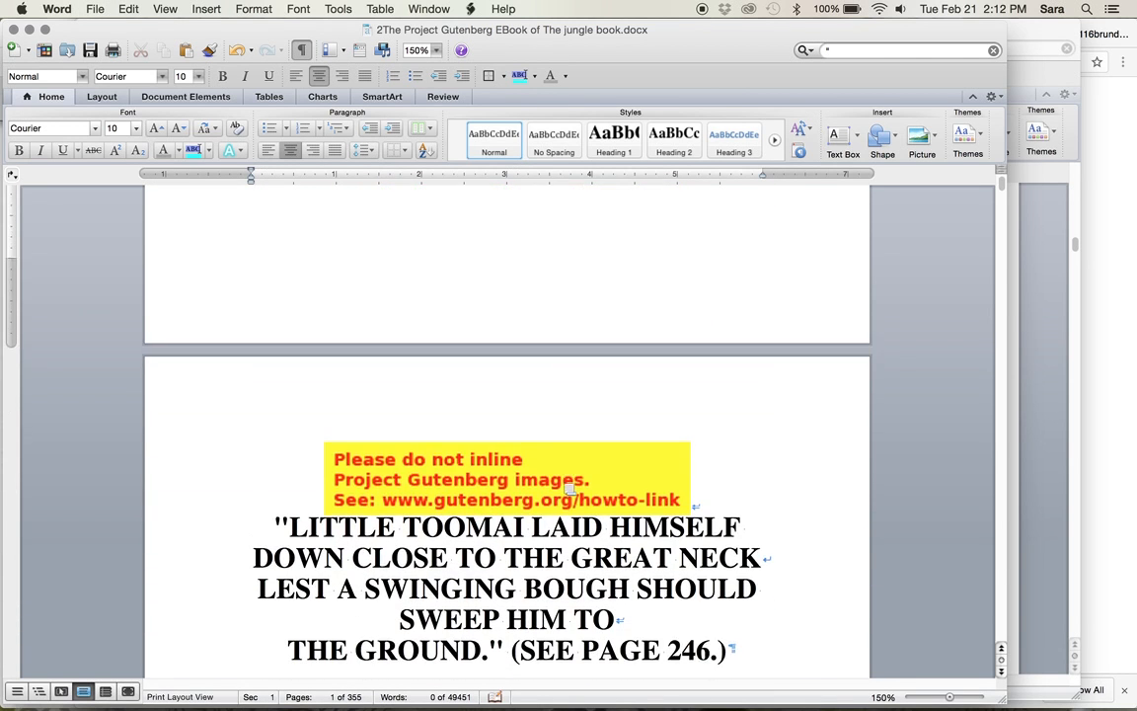
scroll(563, 483, "down", 2)
scroll(563, 483, "down", 10)
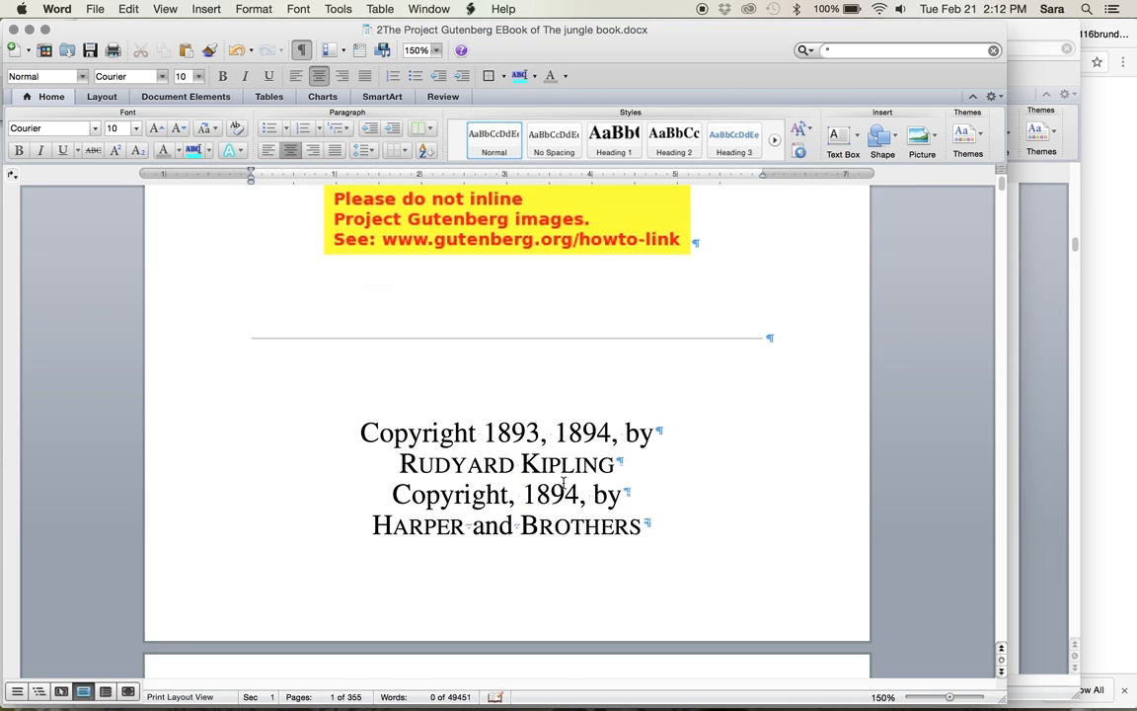
scroll(564, 483, "down", 8)
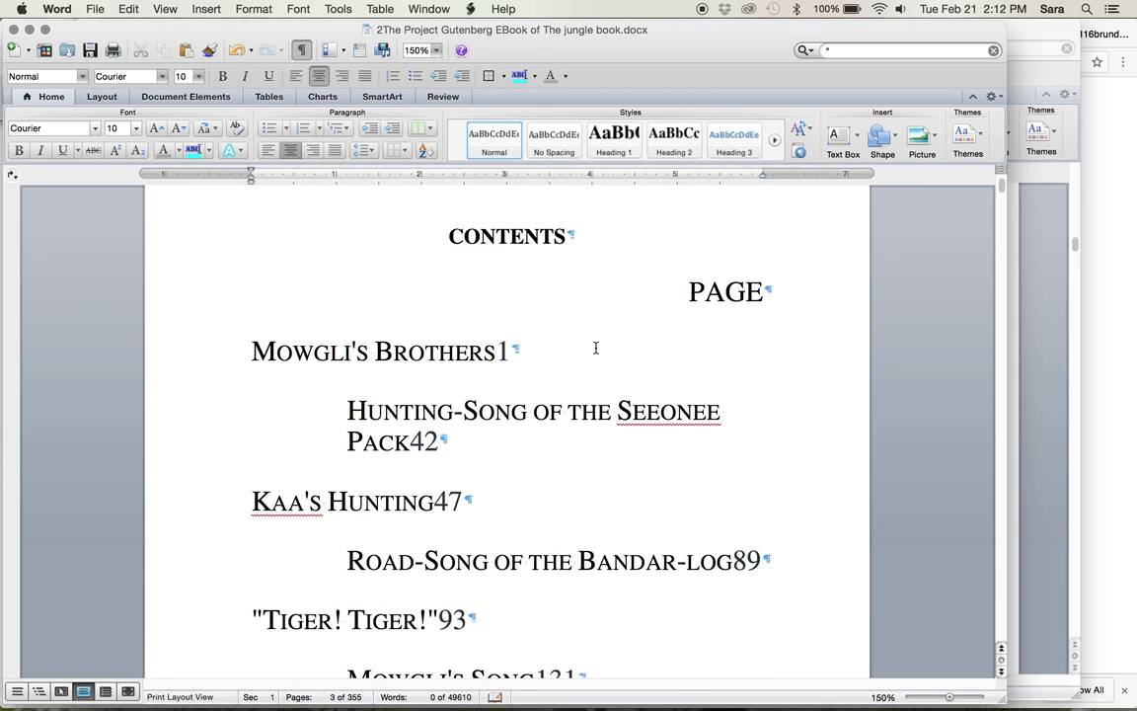
scroll(595, 348, "down", 3)
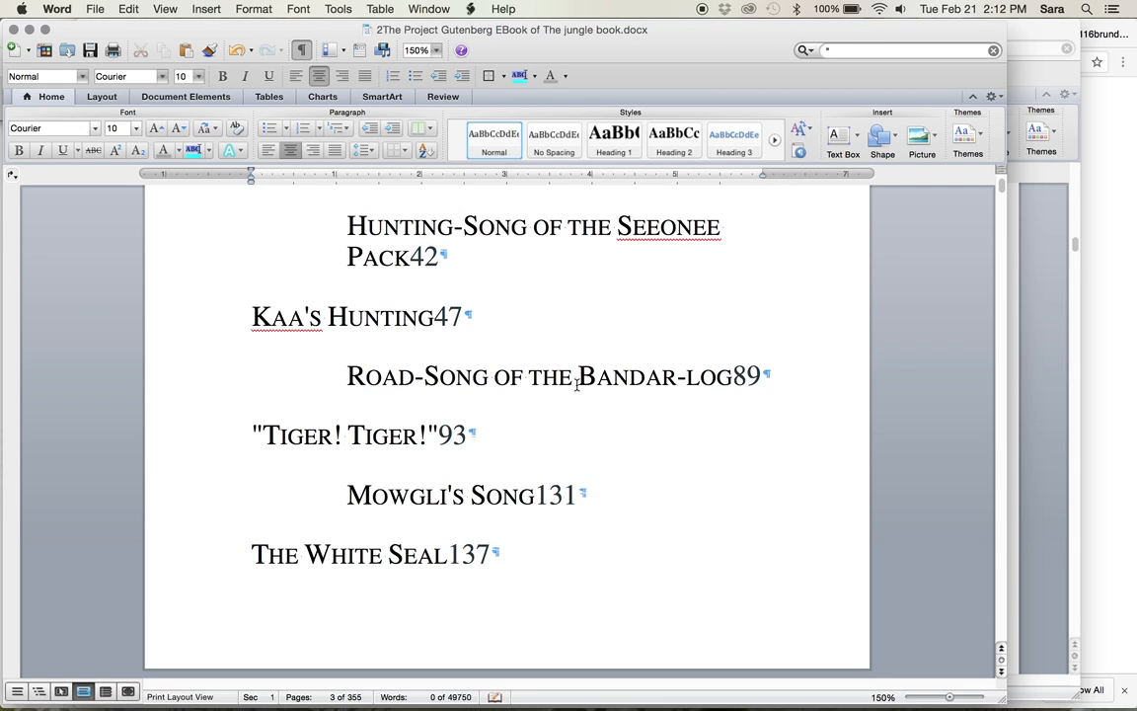
scroll(534, 496, "down", 8)
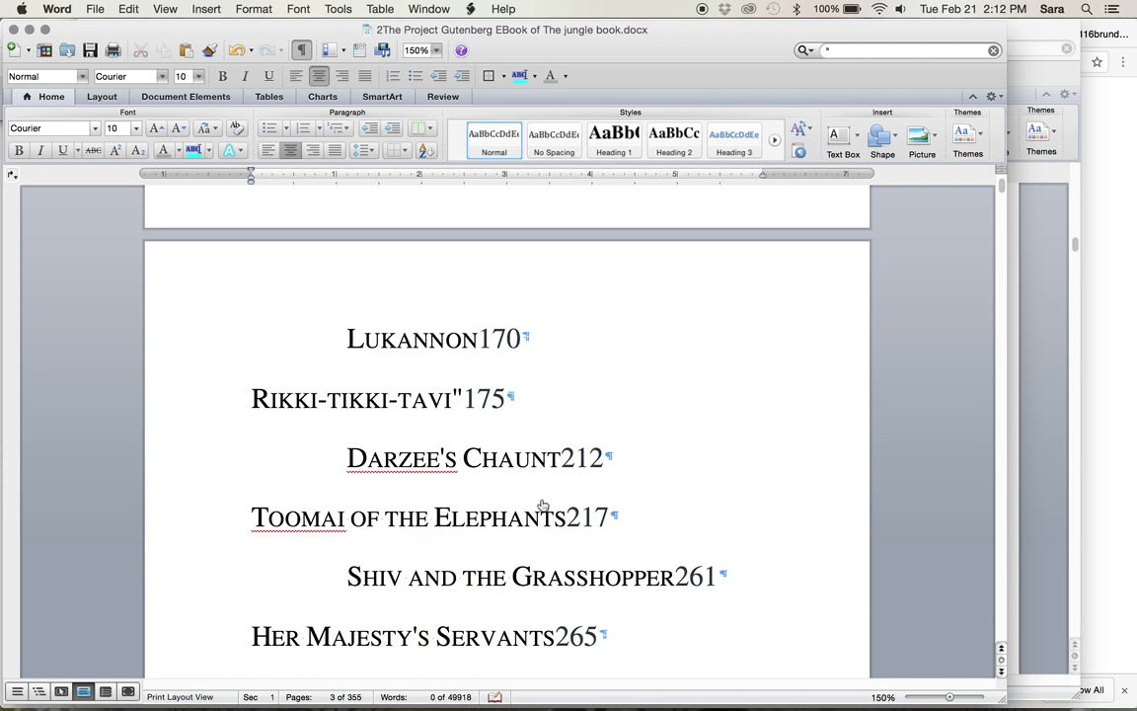
scroll(541, 506, "down", 5)
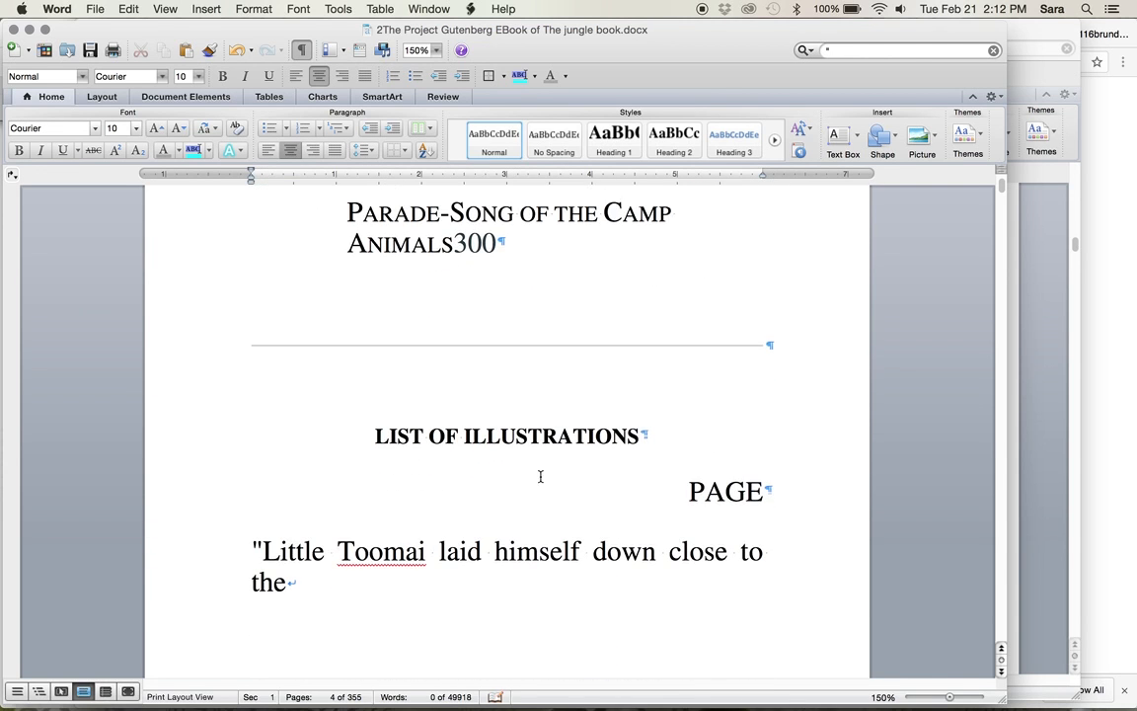
scroll(542, 463, "down", 8)
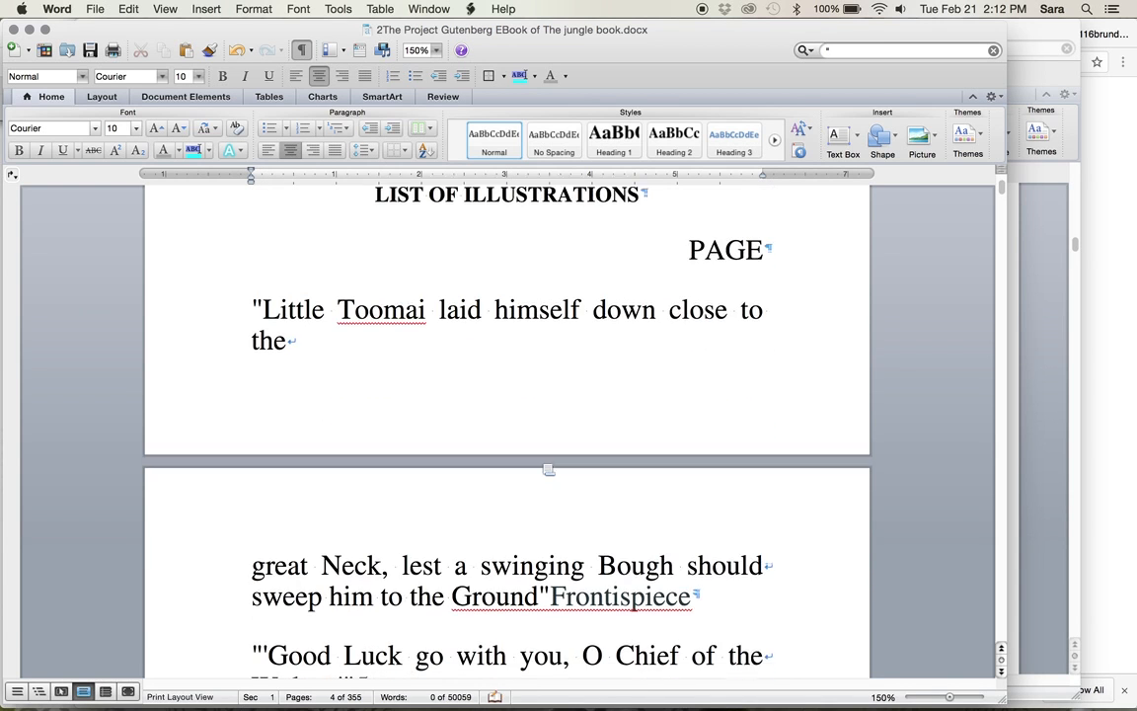
scroll(545, 468, "down", 10)
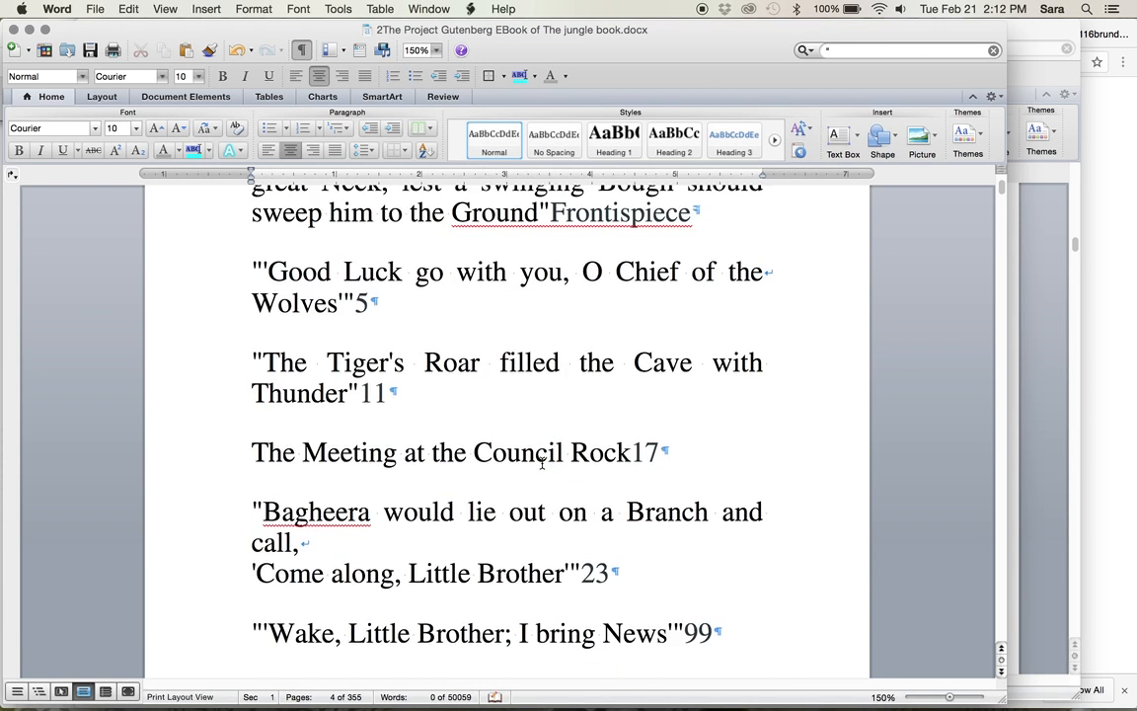
scroll(542, 463, "down", 6)
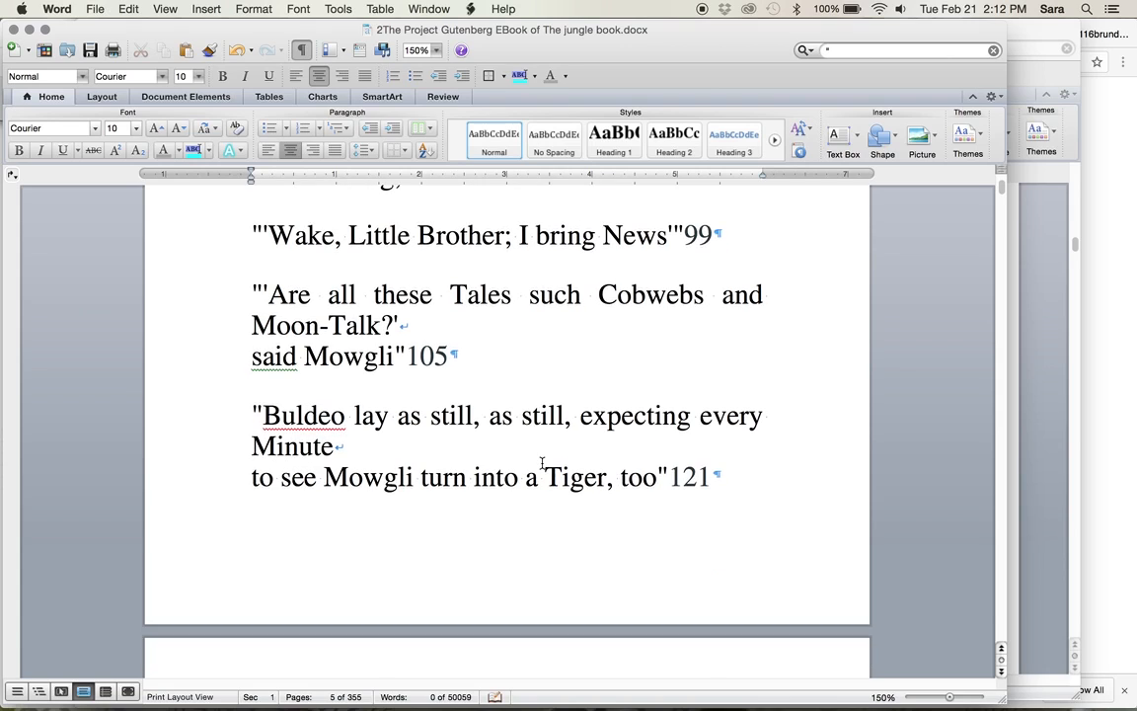
scroll(542, 459, "down", 15)
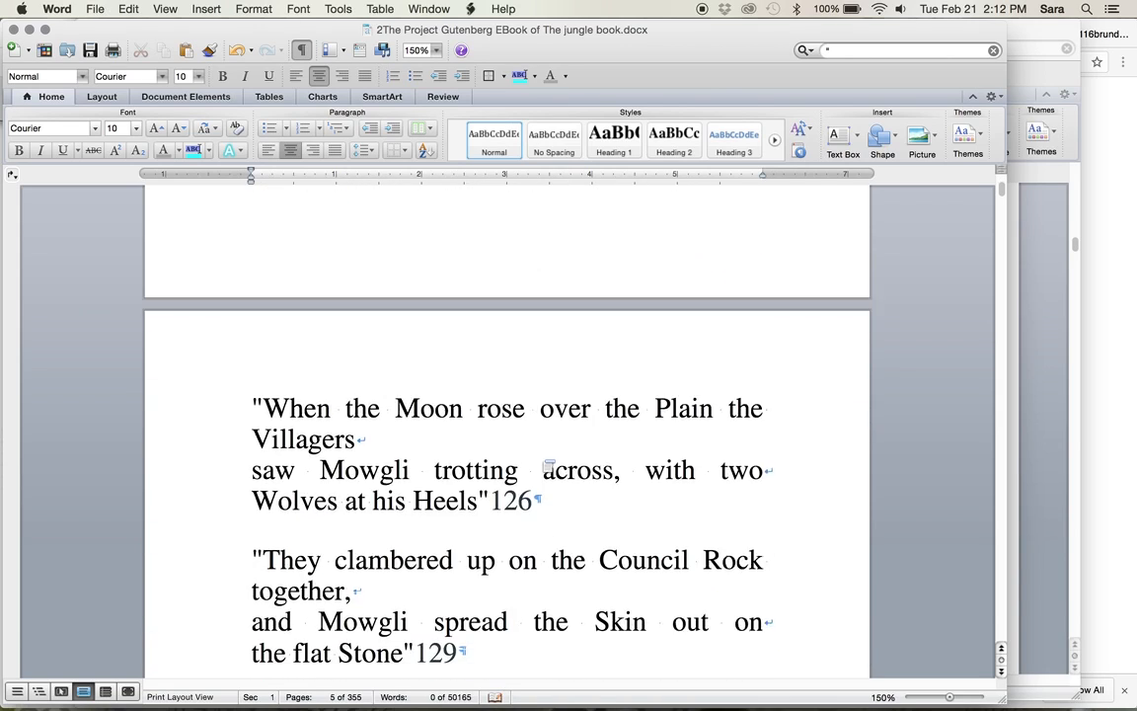
scroll(541, 459, "down", 20)
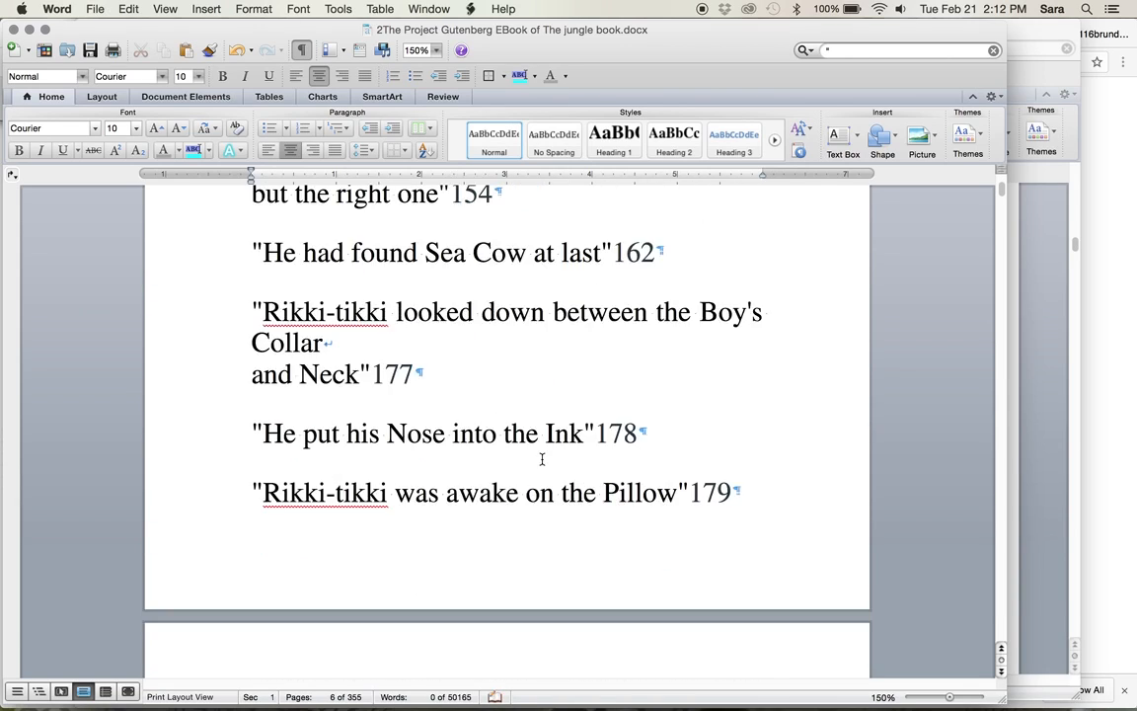
scroll(542, 458, "down", 20)
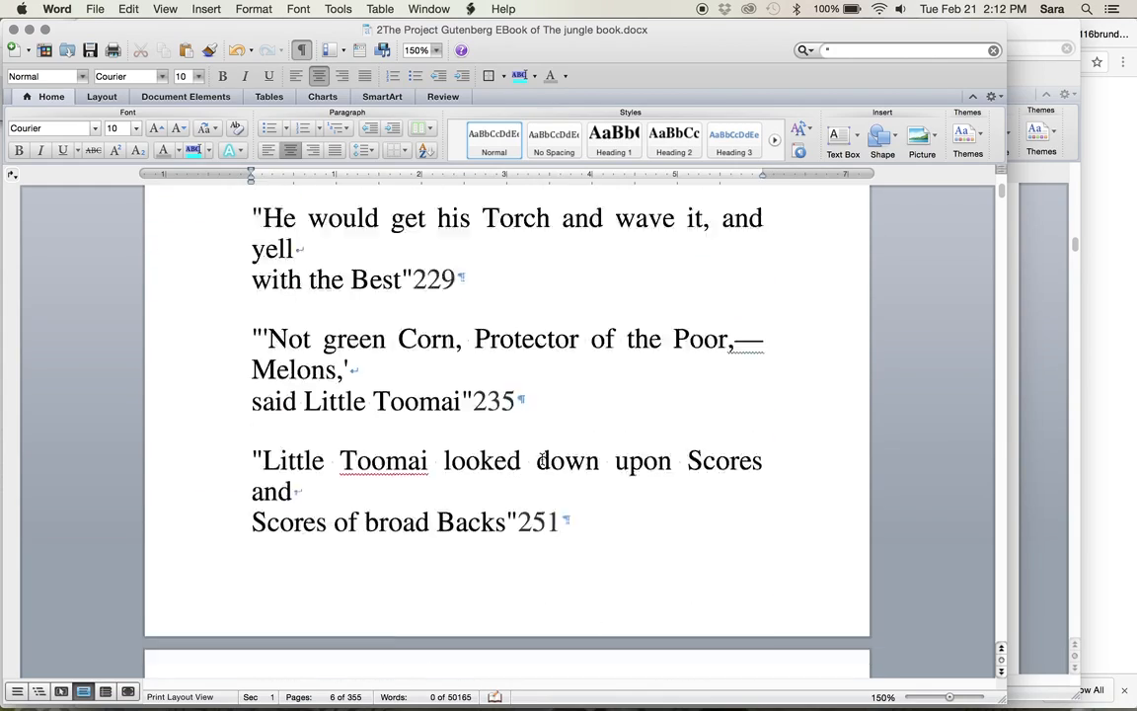
scroll(542, 459, "down", 20)
- Examine the opening Night-Song verses and the start of "Mowgli's Brothers", including the image placeholders and the first illustration caption
scroll(542, 462, "up", 8)
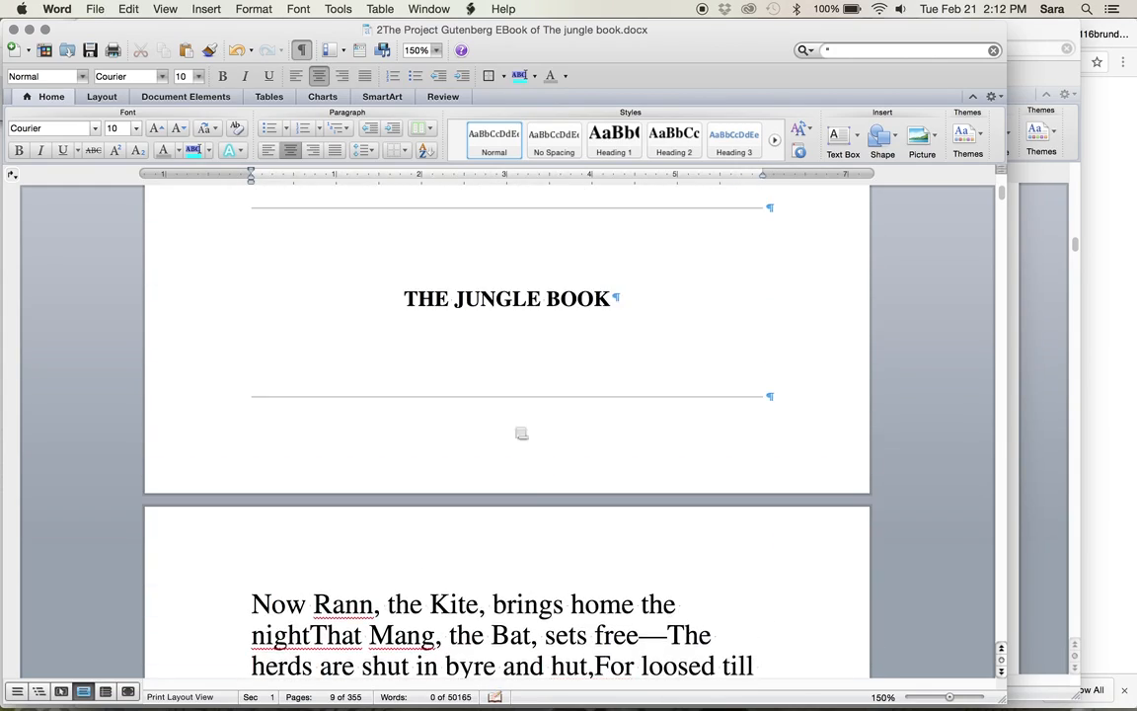
scroll(521, 433, "down", 6)
scroll(515, 454, "down", 3)
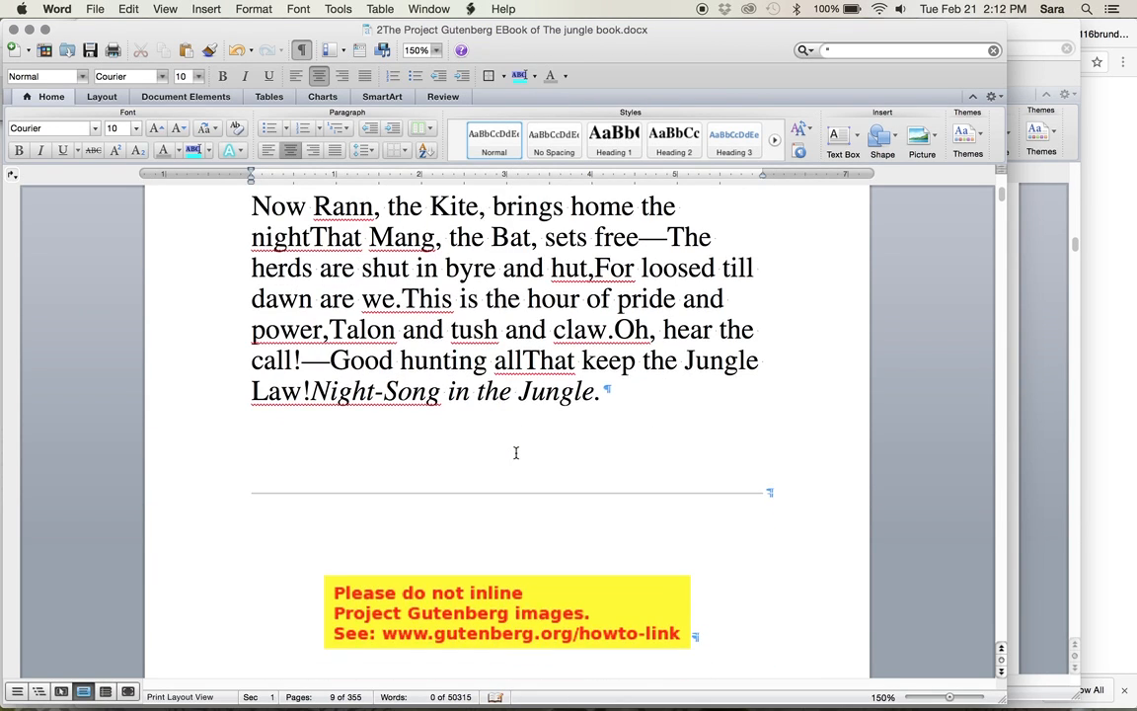
scroll(488, 329, "down", 9)
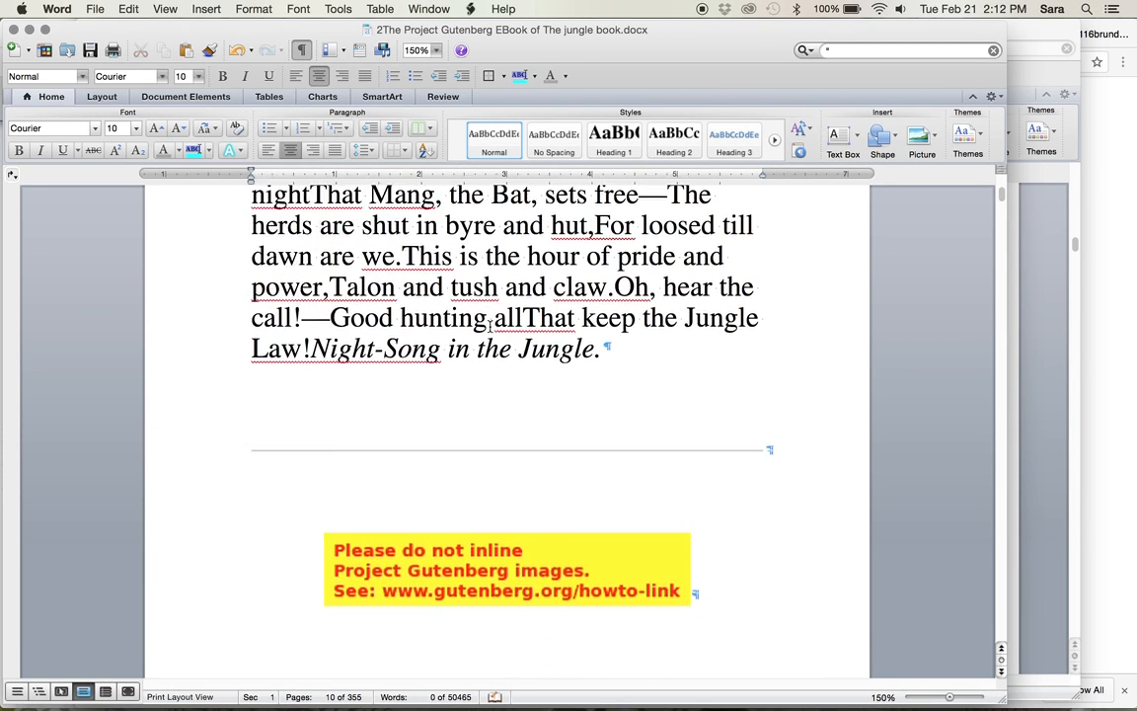
scroll(489, 327, "down", 1)
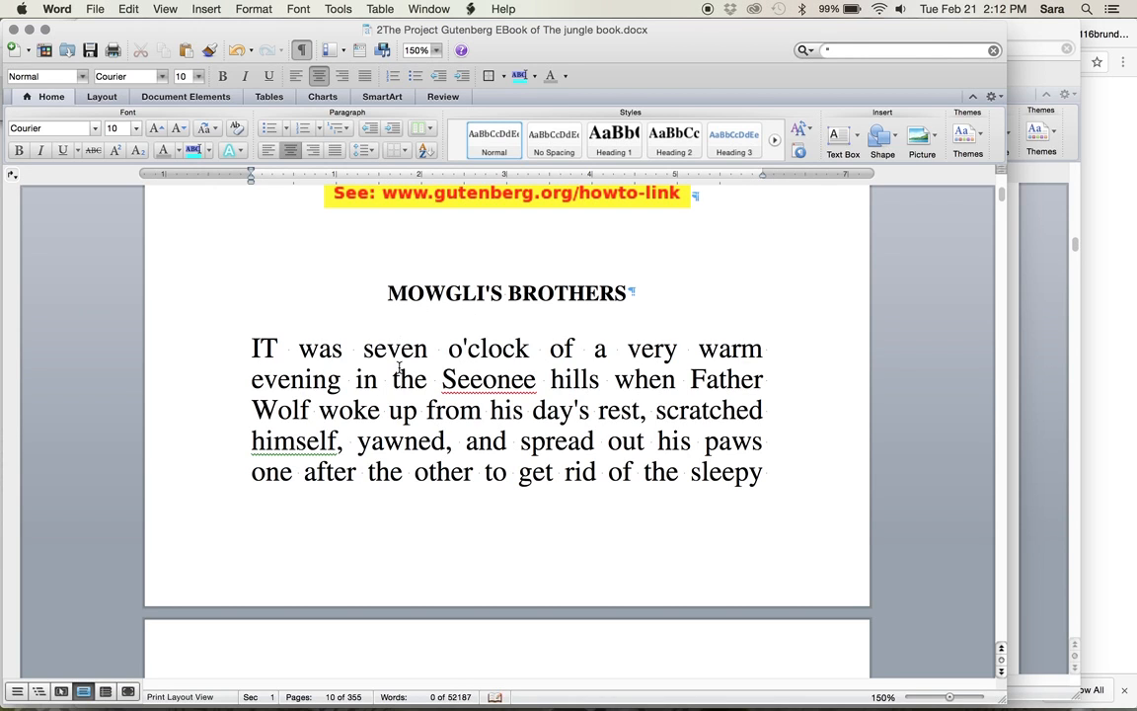
scroll(399, 367, "down", 10)
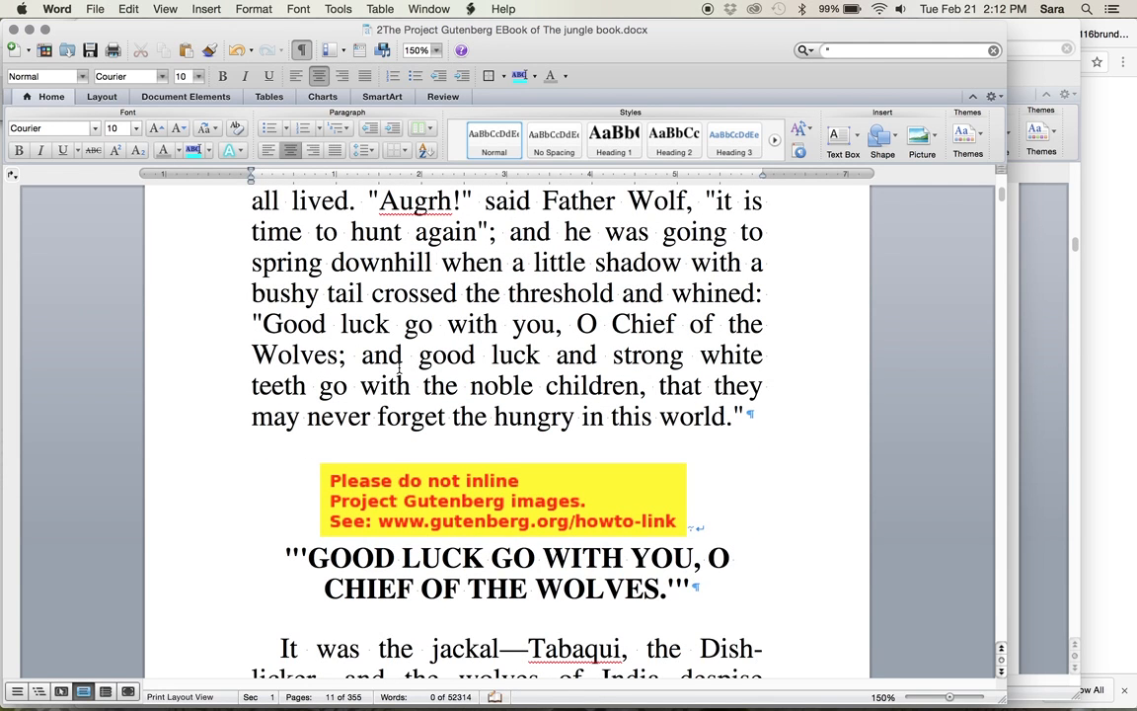
scroll(399, 367, "down", 1)
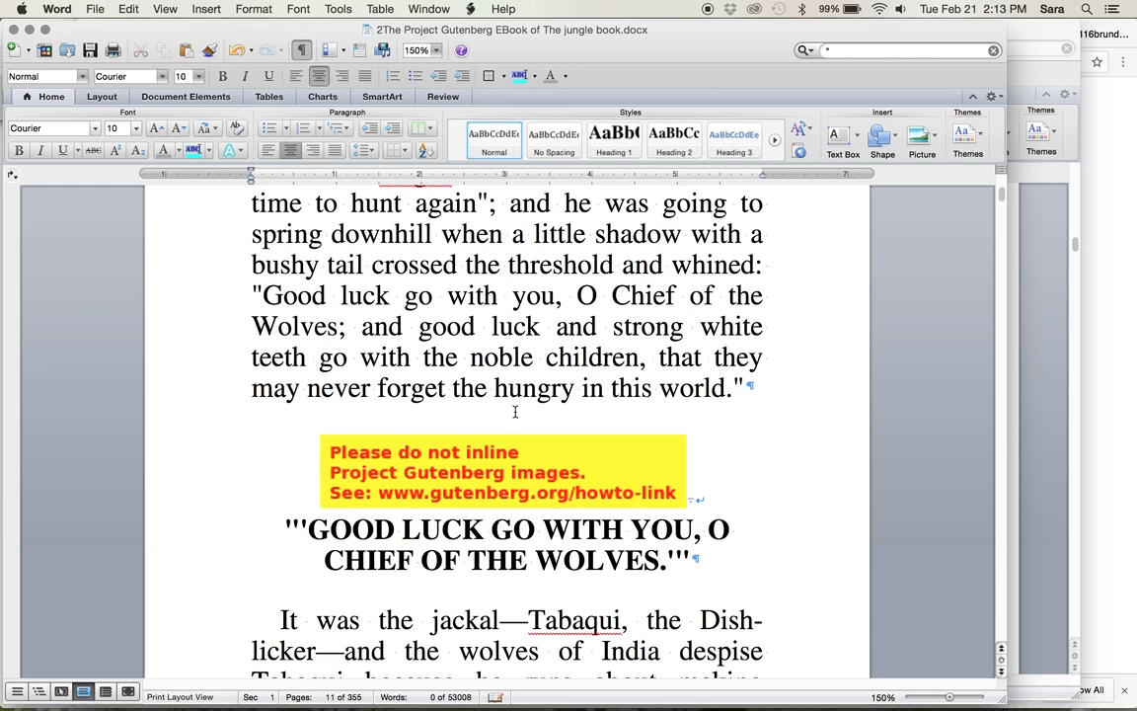
scroll(515, 411, "up", 2)
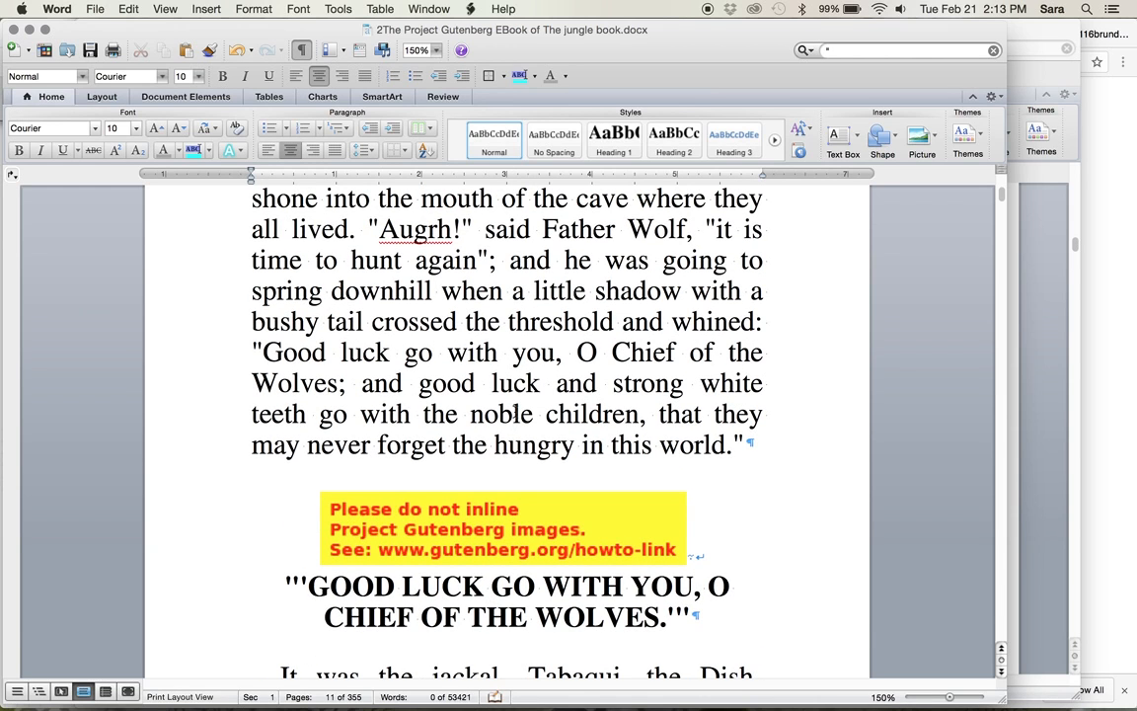
- Clear the formatting of the entire document and save it
key("super+a")
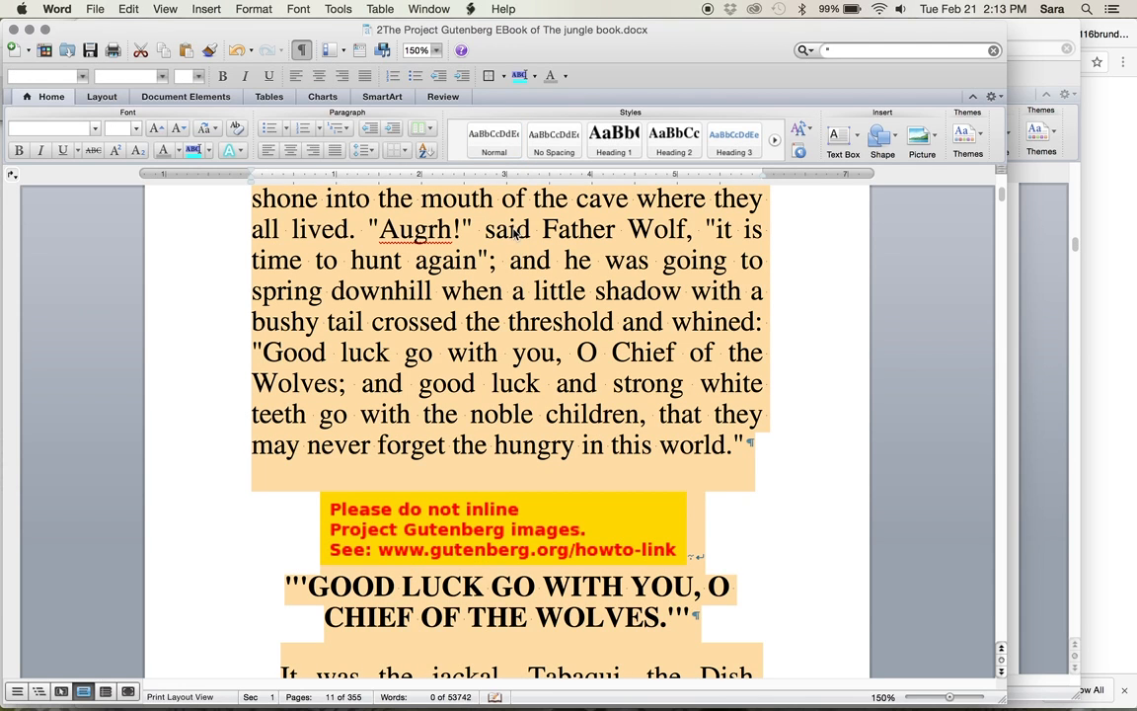
left_click(129, 8)
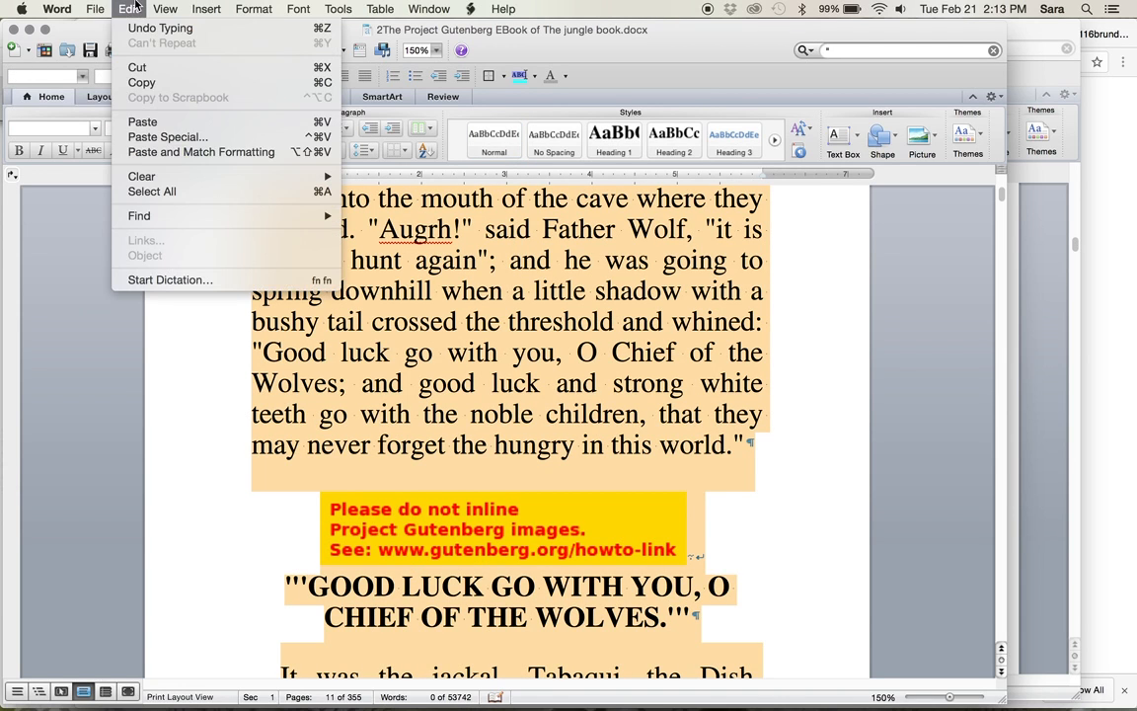
mouse_move(141, 175)
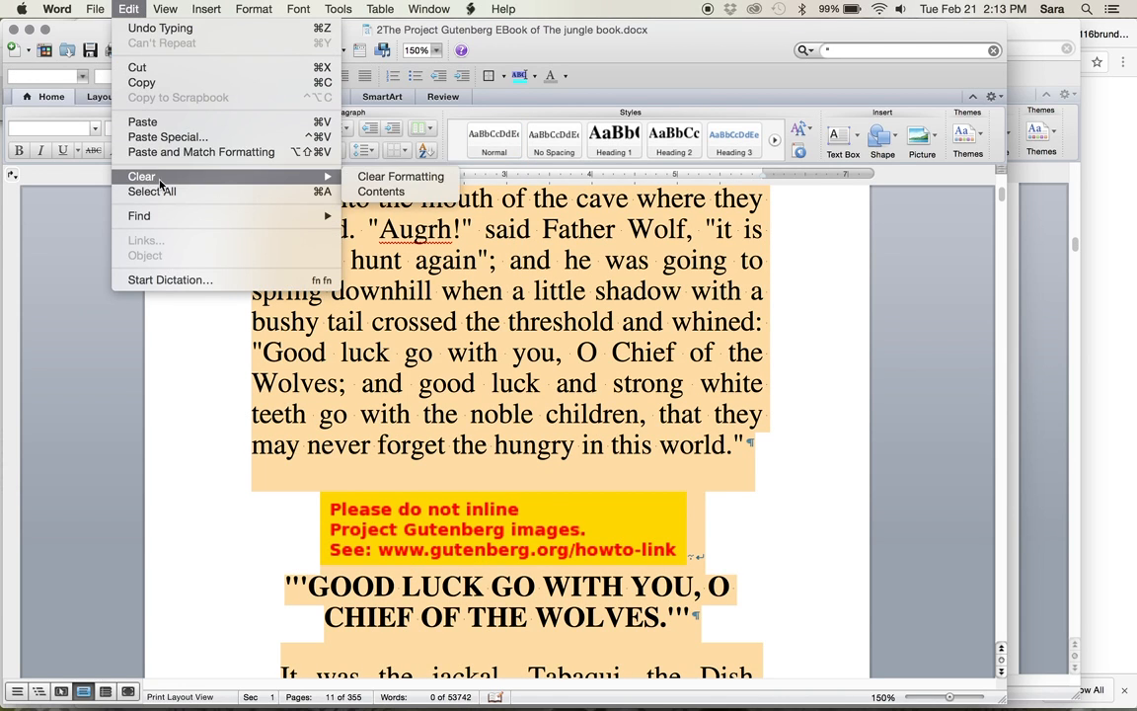
left_click(366, 180)
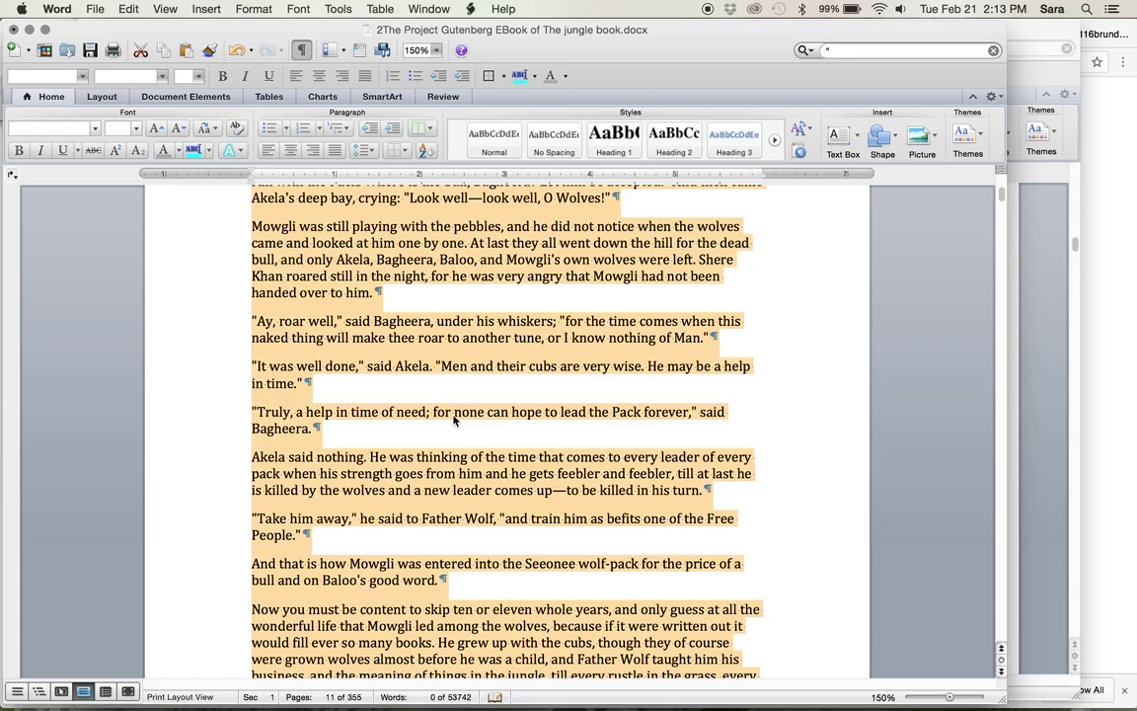
scroll(453, 420, "up", 1)
scroll(454, 420, "up", 3)
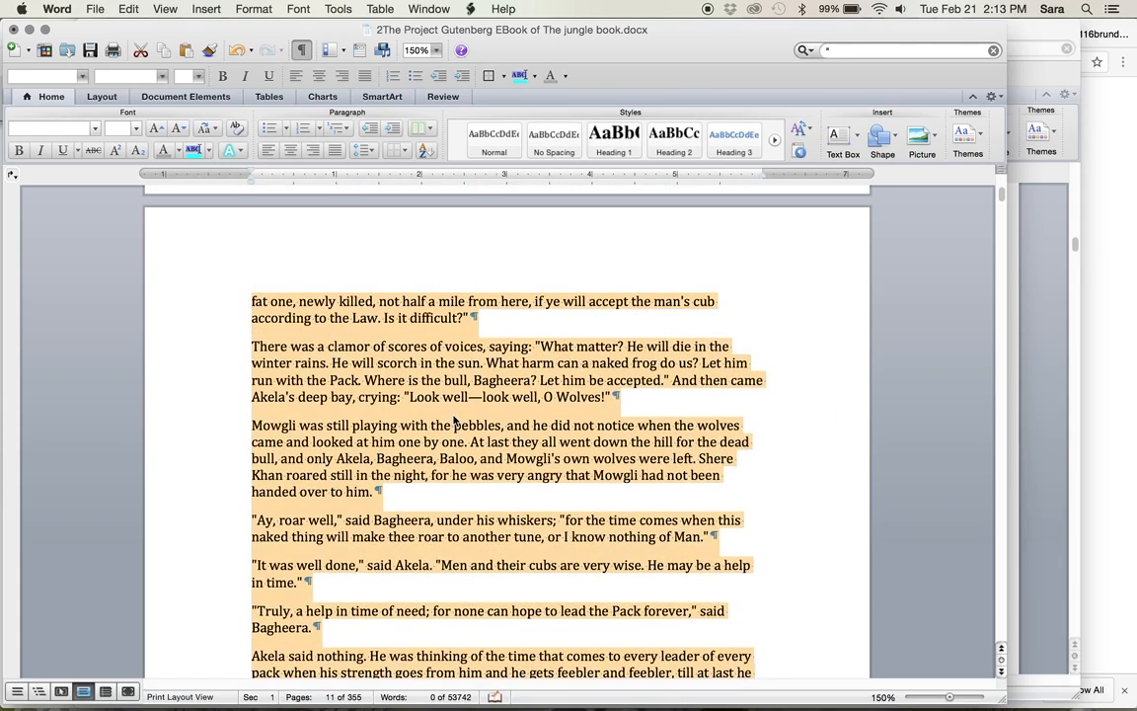
scroll(454, 422, "up", 20)
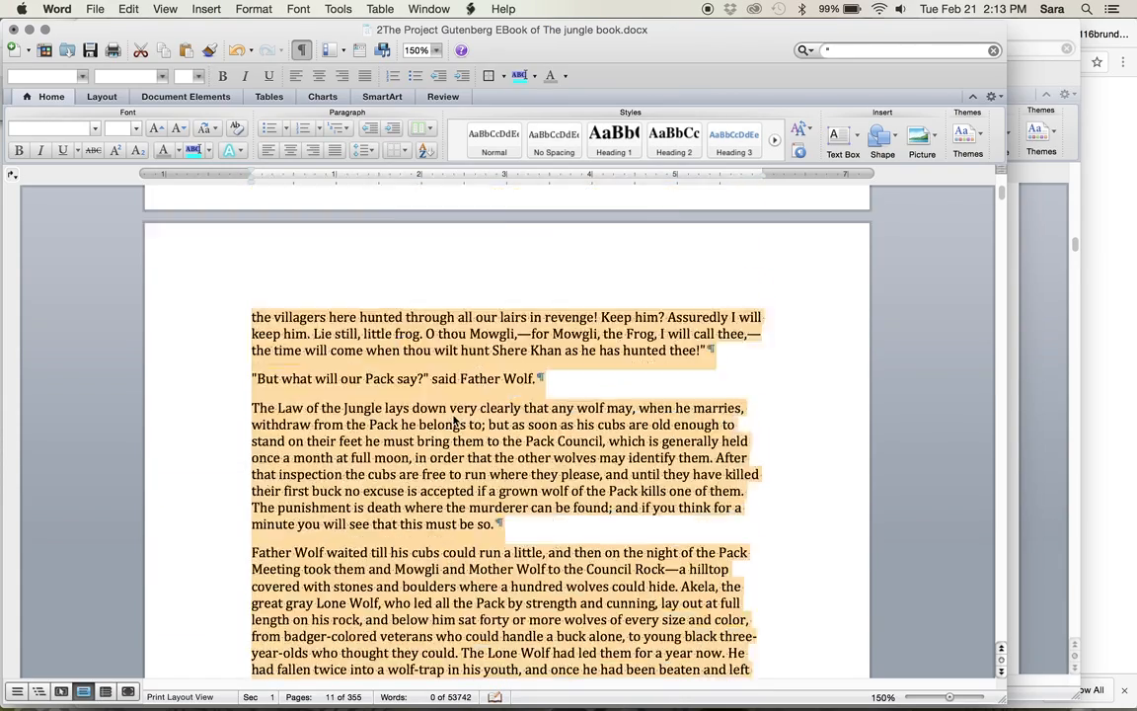
scroll(454, 419, "up", 20)
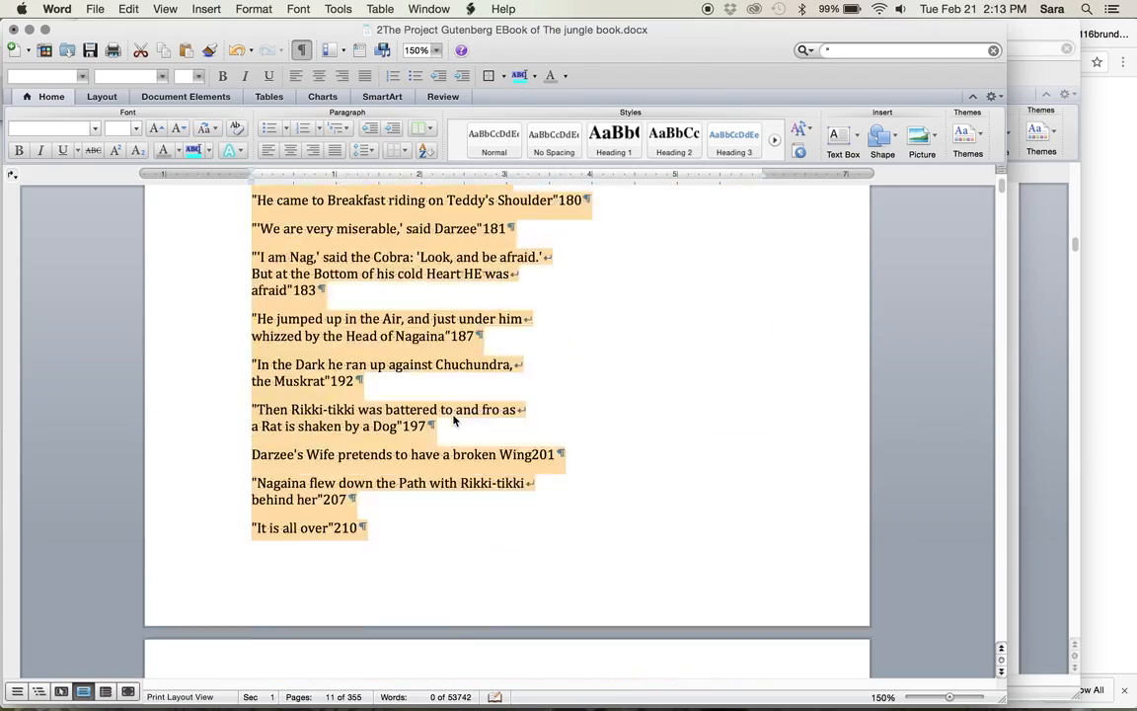
key("super+s")
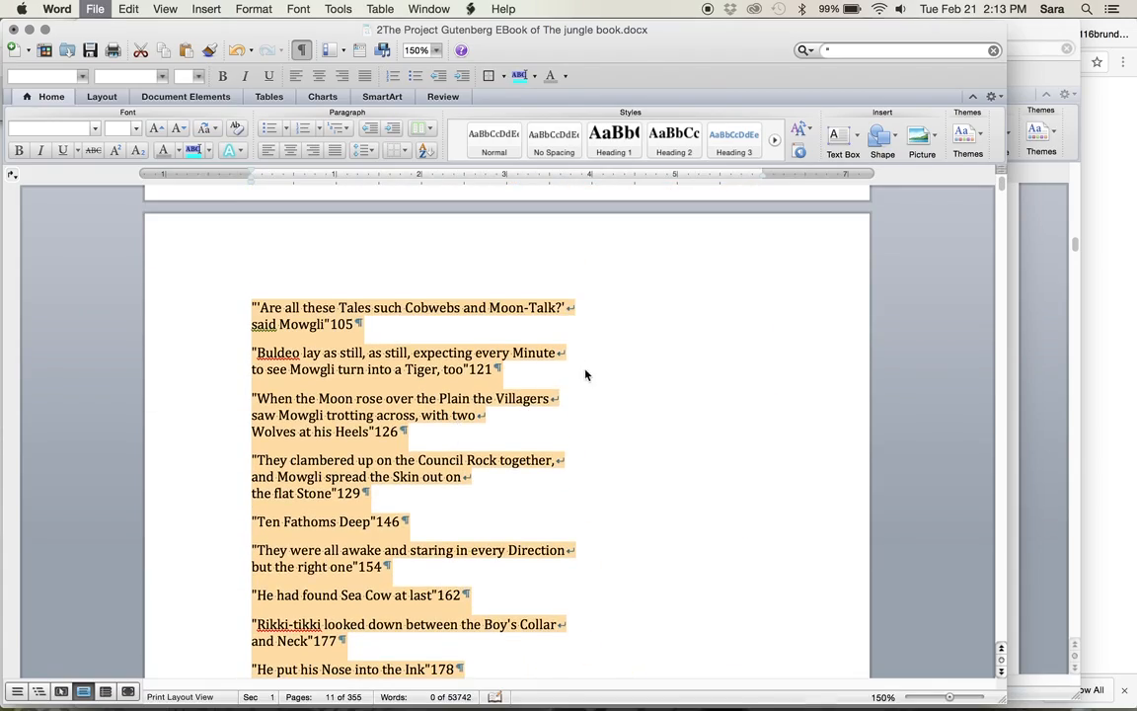
- Delete the image placeholder just above the copyright lines, together with its empty paragraph and the divider line below it
scroll(541, 395, "up", 20)
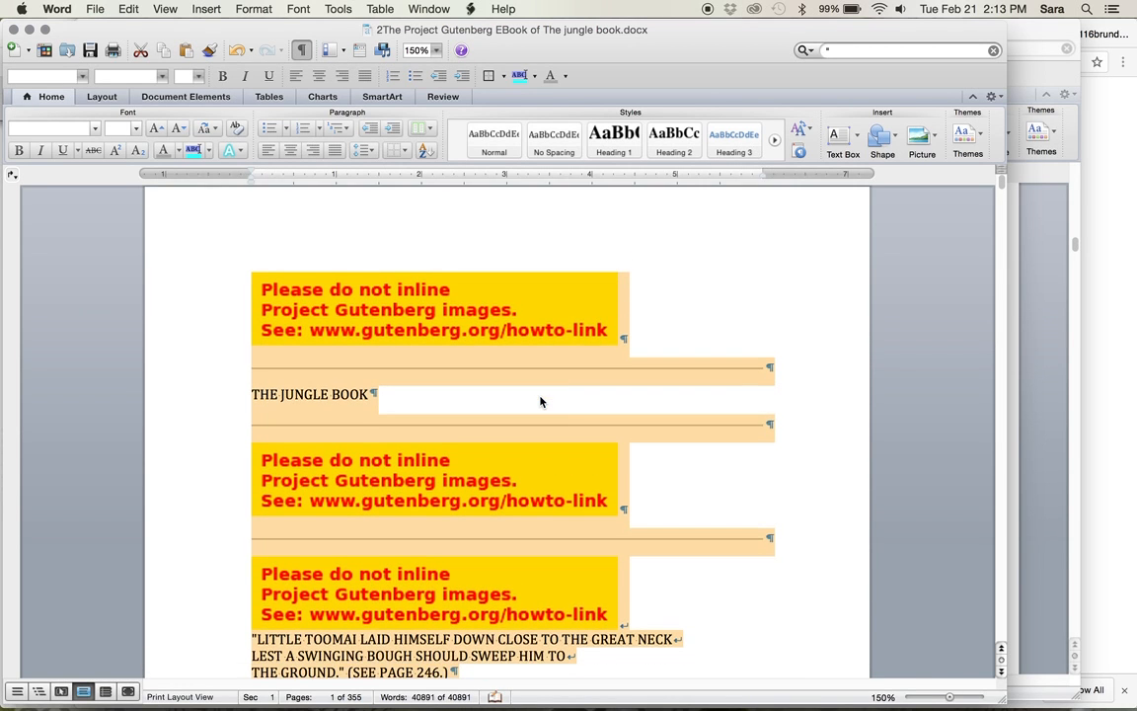
scroll(541, 401, "down", 2)
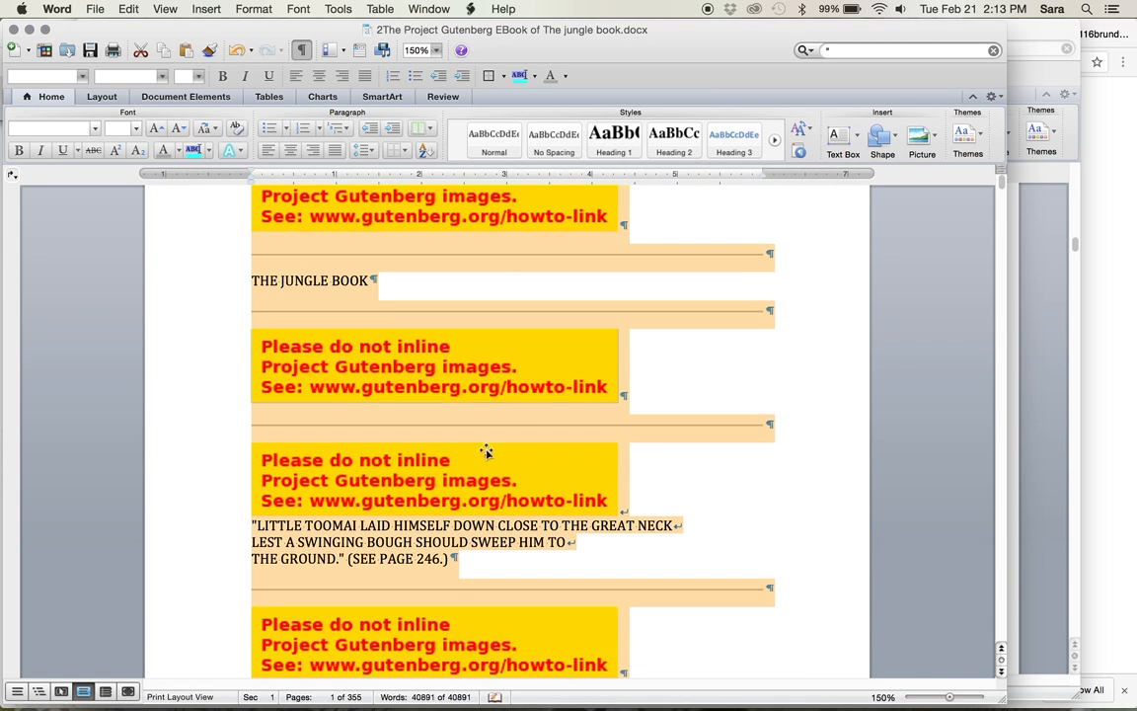
scroll(544, 509, "down", 6)
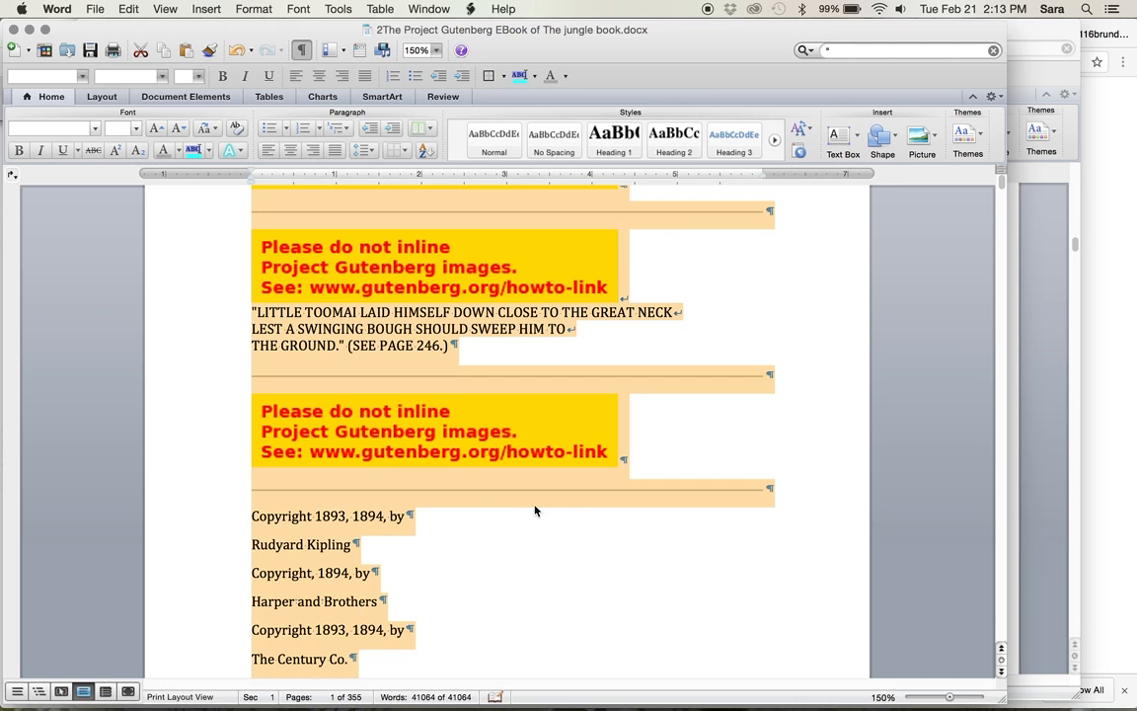
left_click(265, 401)
key("Delete")
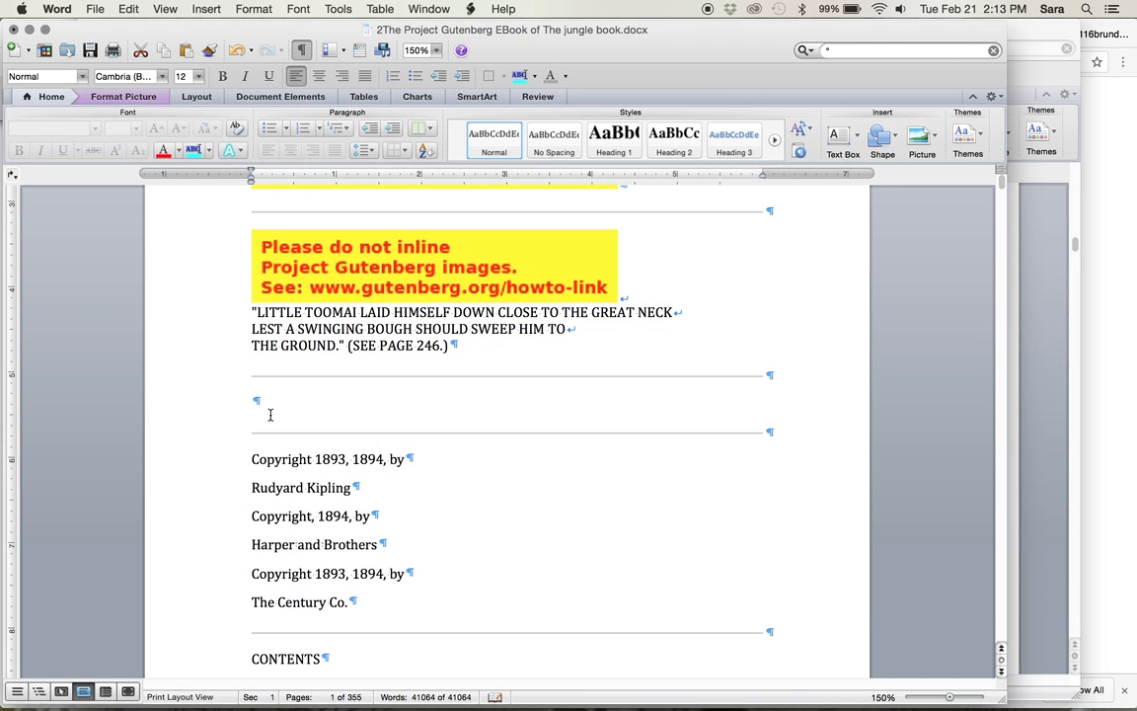
double_click(270, 415)
key("Delete")
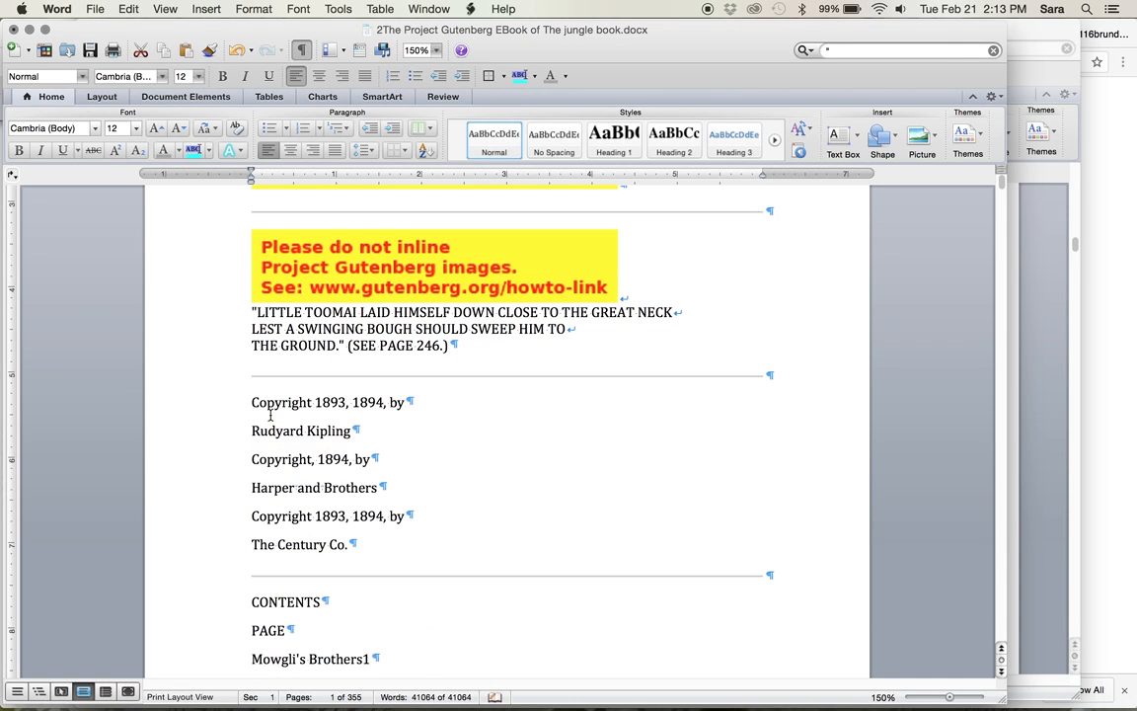
- Join the "PAGE" line onto the "CONTENTS" heading so they form the single line "CONTENTS PAGE"
scroll(269, 415, "down", 8)
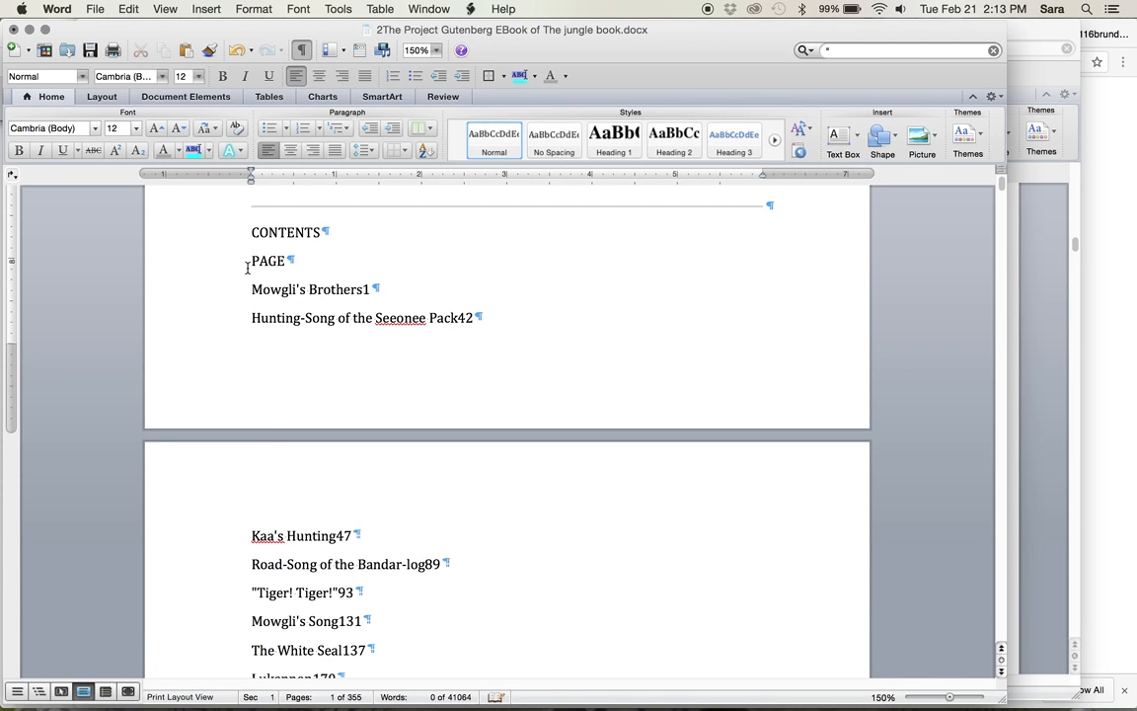
key("BackSpace")
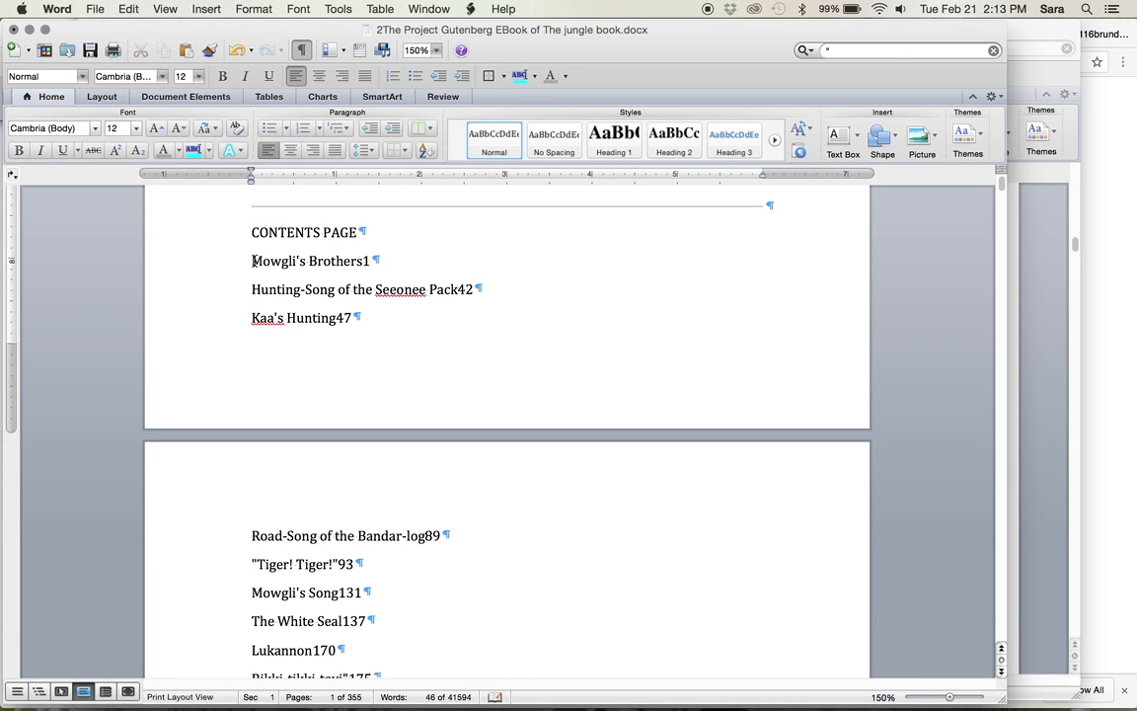
scroll(253, 260, "down", 2)
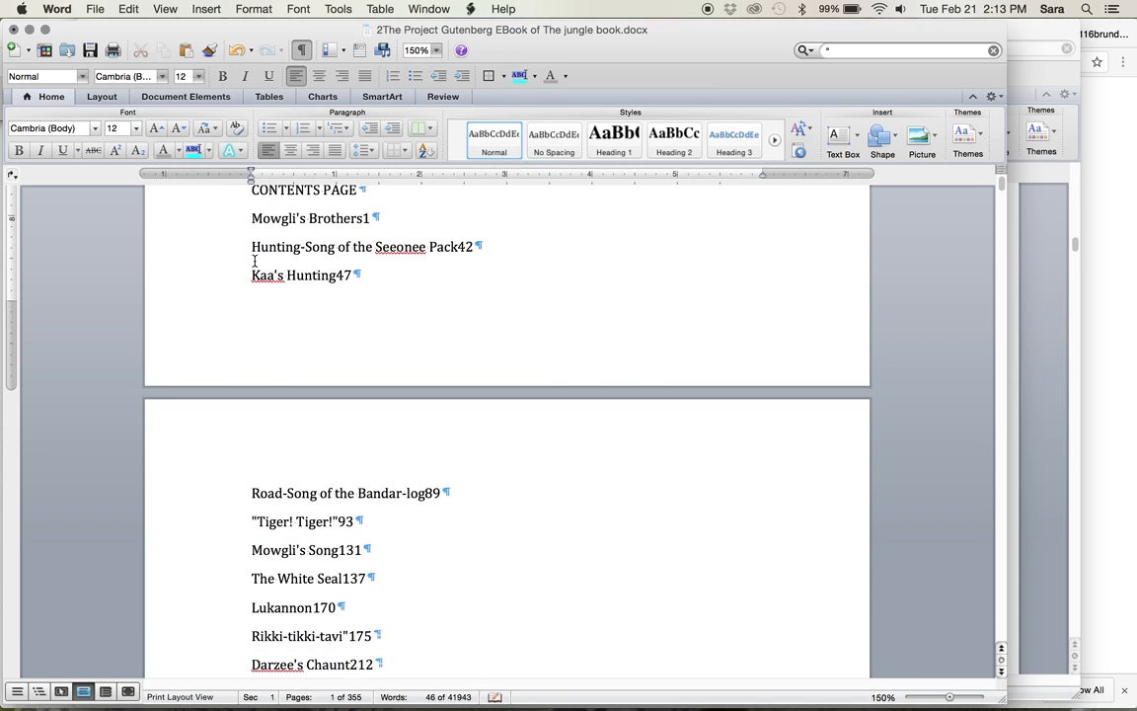
- Try to delete the divider line and the "LIST OF ILLUSTRATIONS" section below the contents list, and undo the deletion
scroll(267, 355, "down", 10)
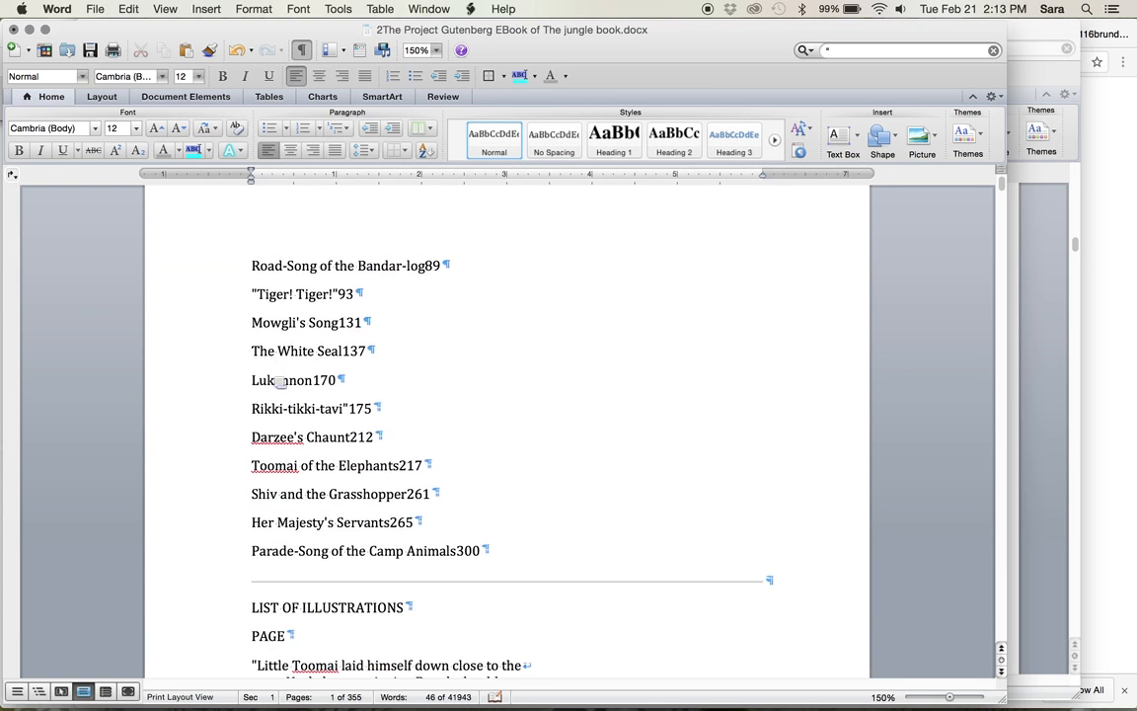
scroll(273, 375, "down", 4)
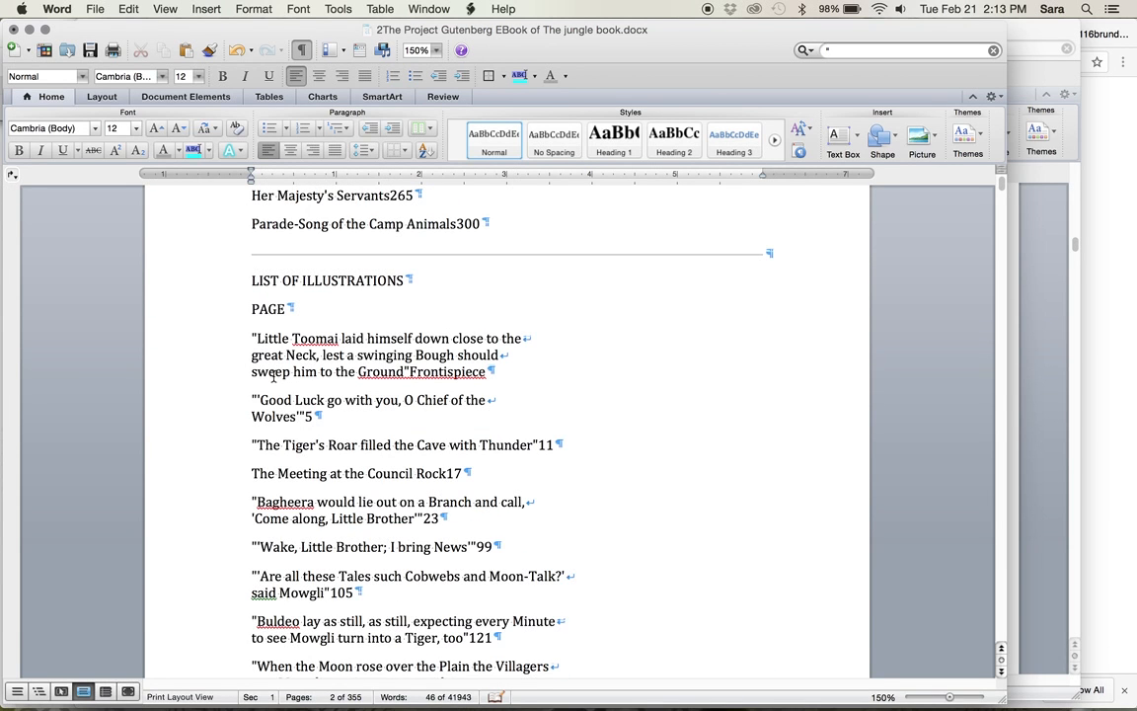
left_click_drag(222, 230, 447, 667)
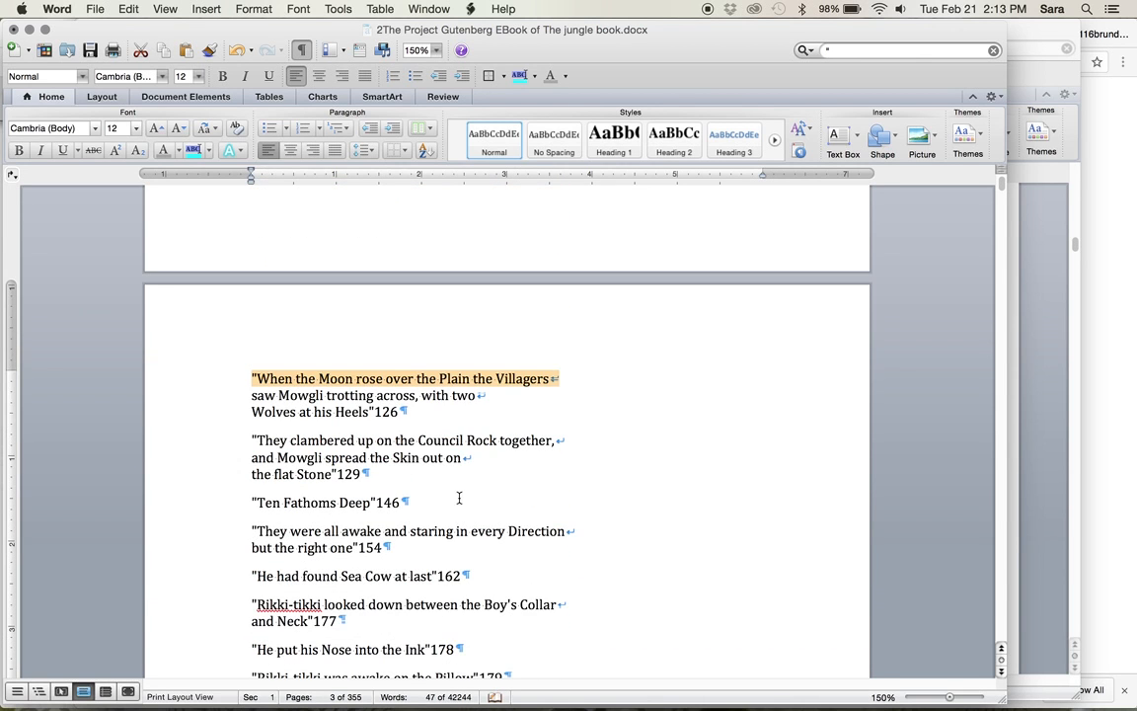
key("BackSpace")
scroll(444, 518, "up", 10)
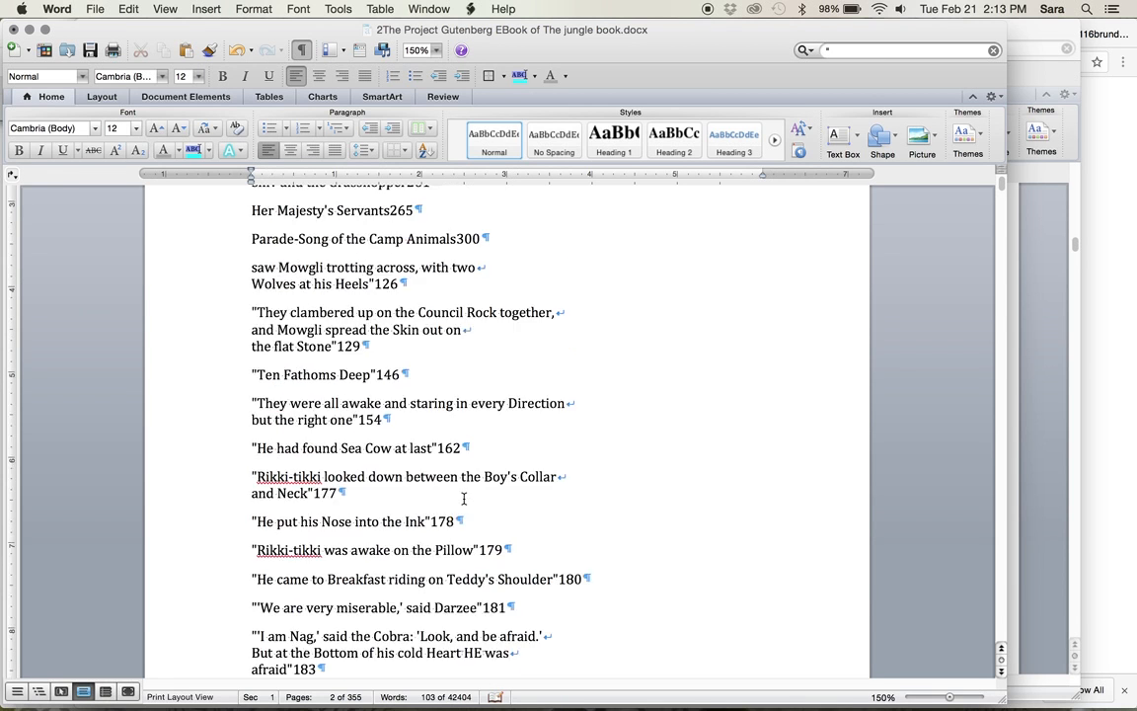
scroll(432, 537, "up", 2)
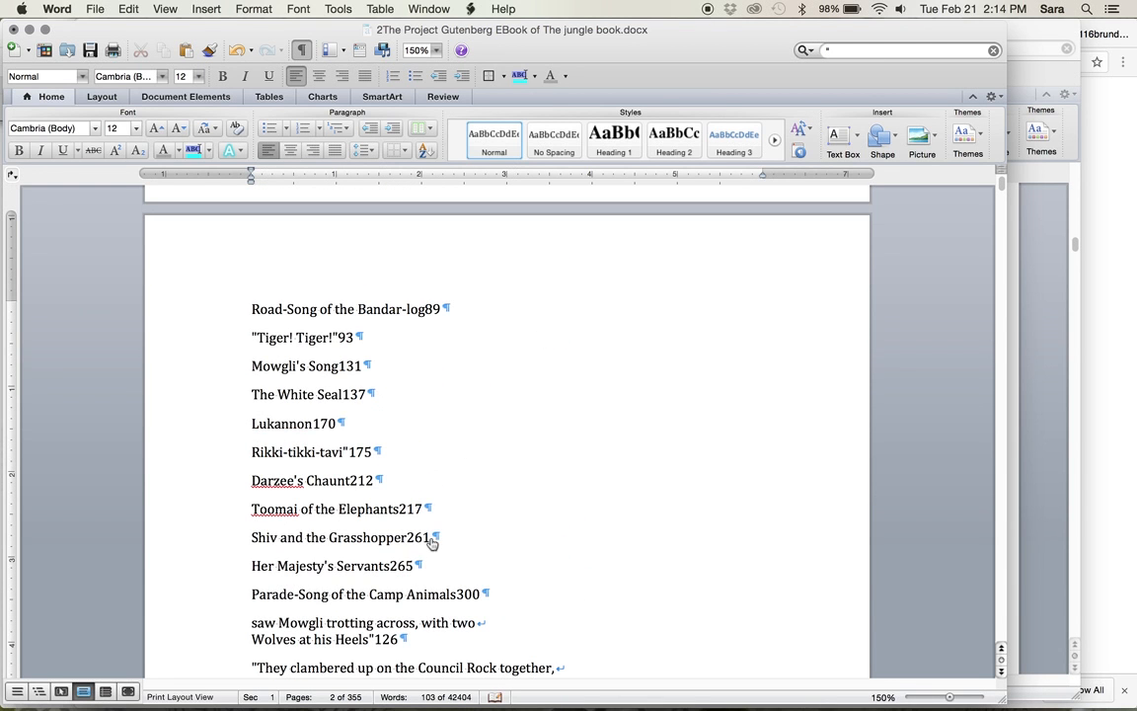
scroll(432, 541, "down", 2)
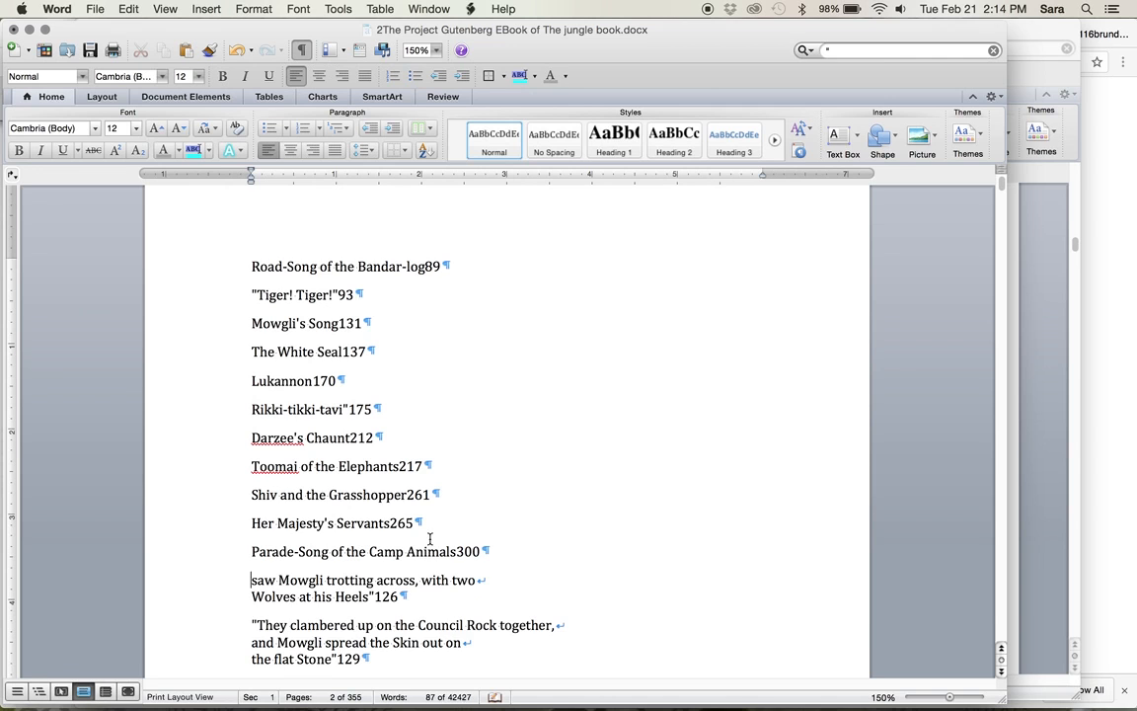
key("super+z")
key("super+z")
- Delete the list of illustrations from its "LIST OF ILLUSTRATIONS" heading through the last entry, ending with "Officer"297
scroll(448, 623, "down", 8)
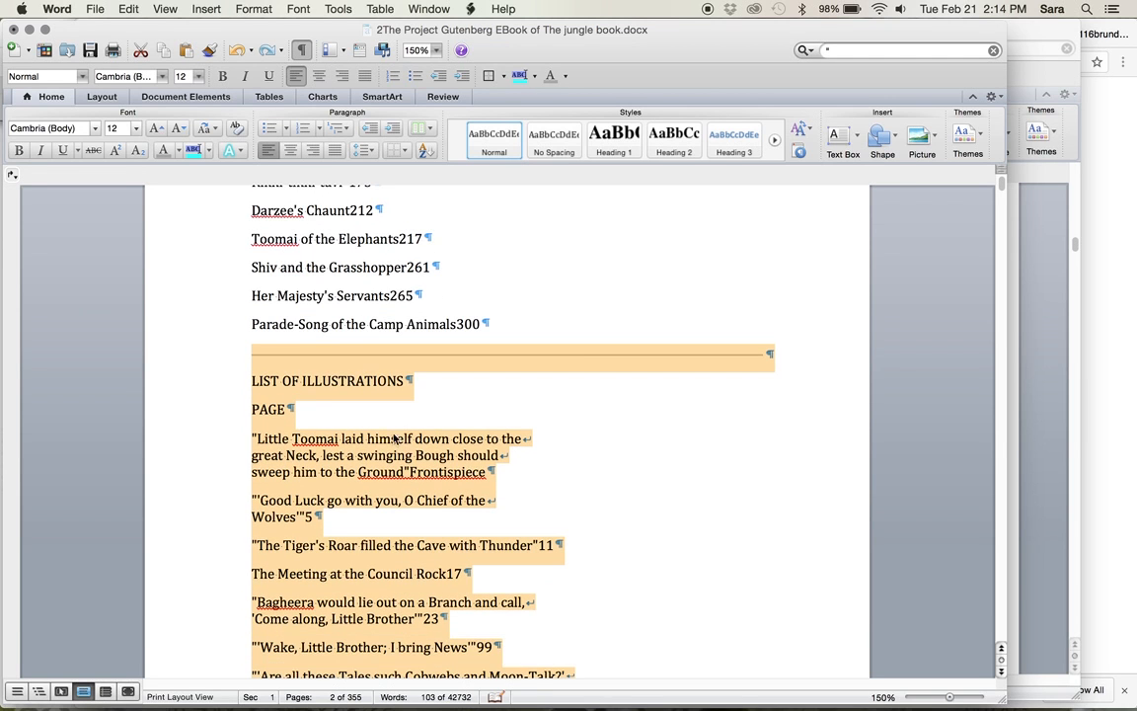
left_click(257, 381)
left_click_drag(255, 381, 459, 657)
scroll(459, 656, "down", 20)
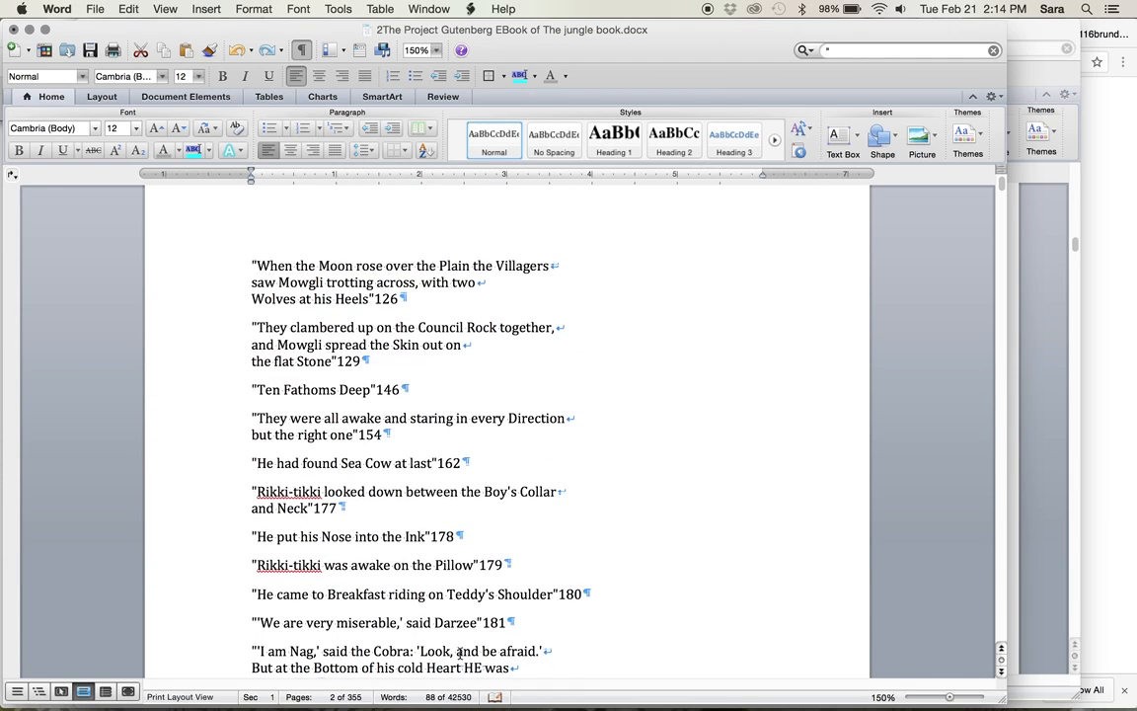
left_click(503, 568, "shift")
scroll(508, 567, "down", 7)
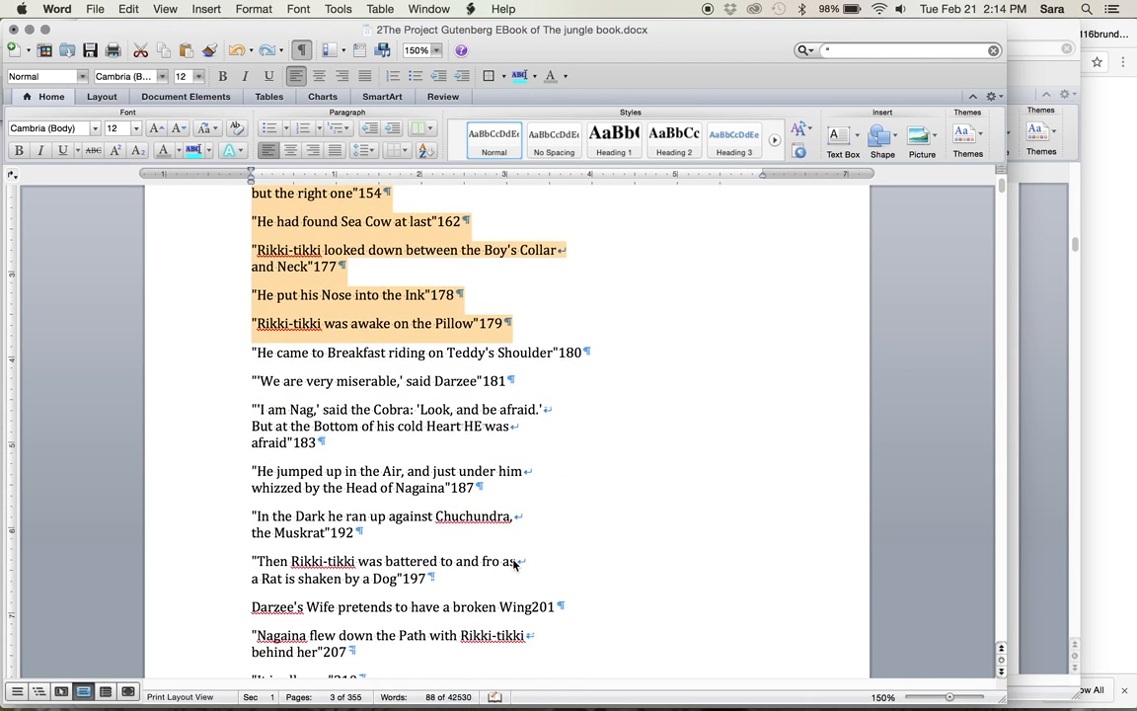
left_click(552, 637, "shift")
scroll(551, 636, "down", 20)
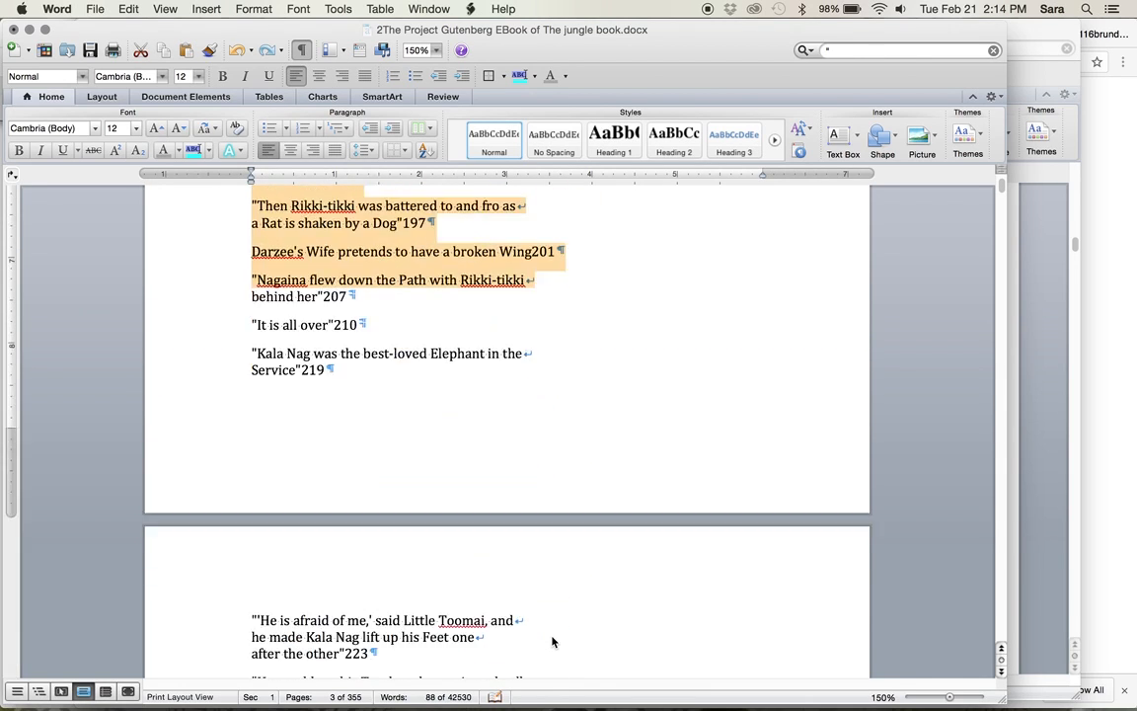
scroll(552, 636, "down", 1)
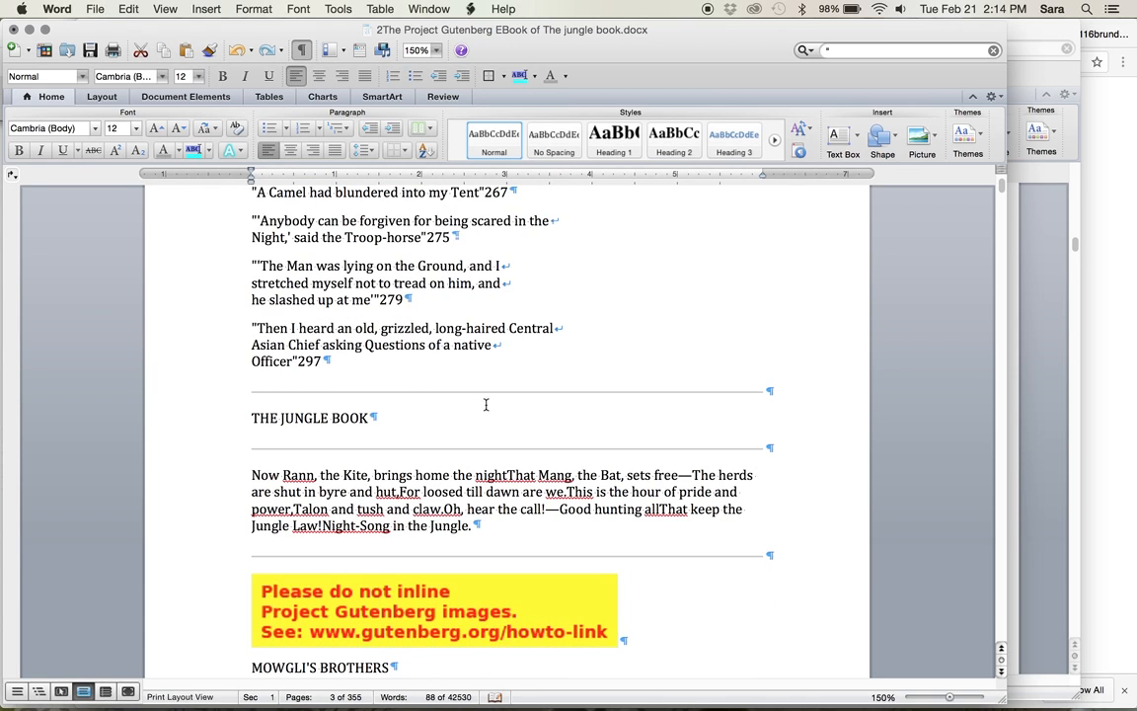
left_click(468, 374, "shift")
key("BackSpace")
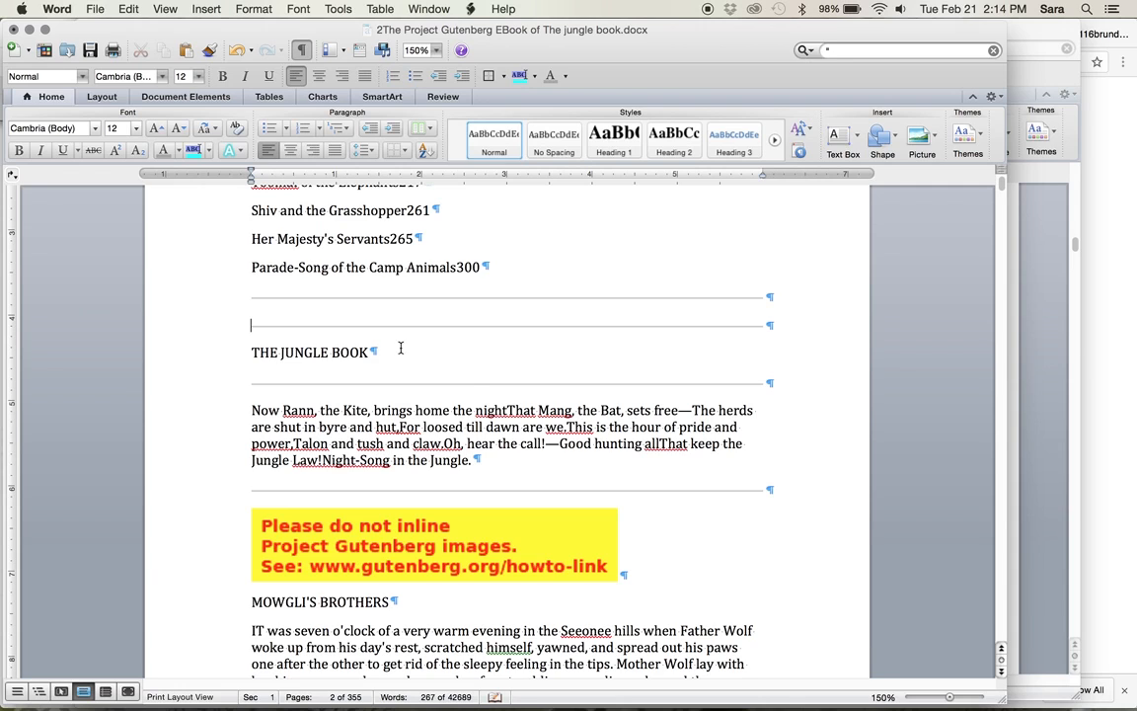
- Insert the tag "(((verse)))" on its own line above the Night-Song verse that starts "Now Rann, the Kite"
left_click(252, 409)
key("Return")
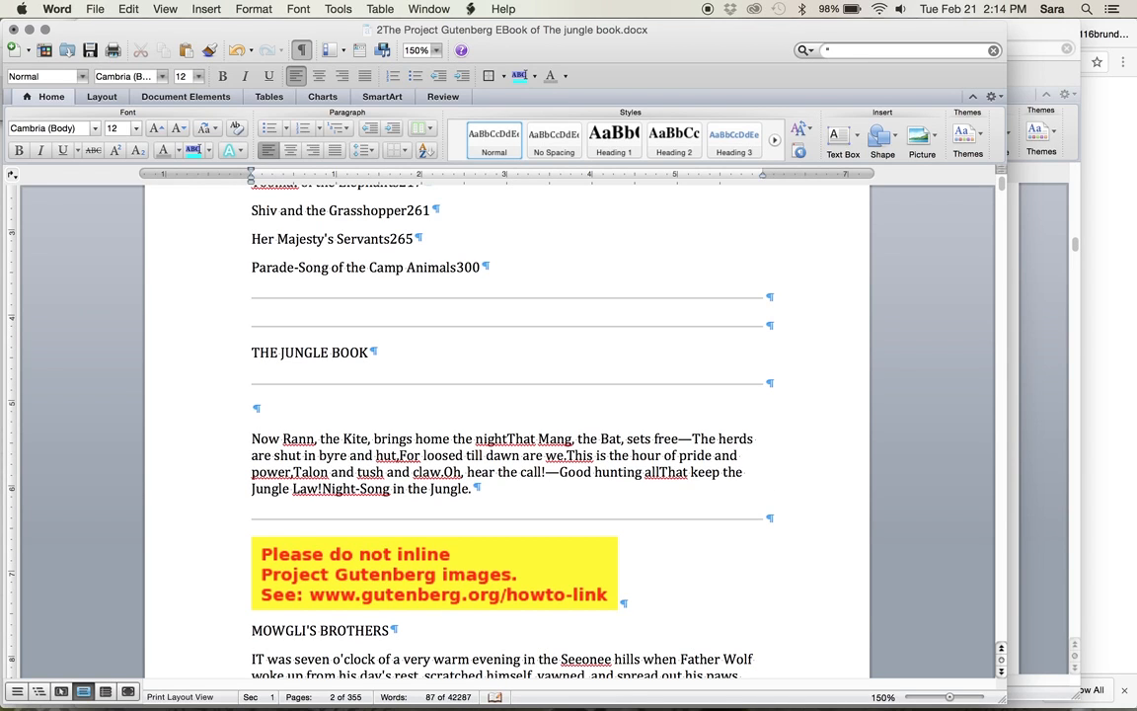
type("(((verse)))")
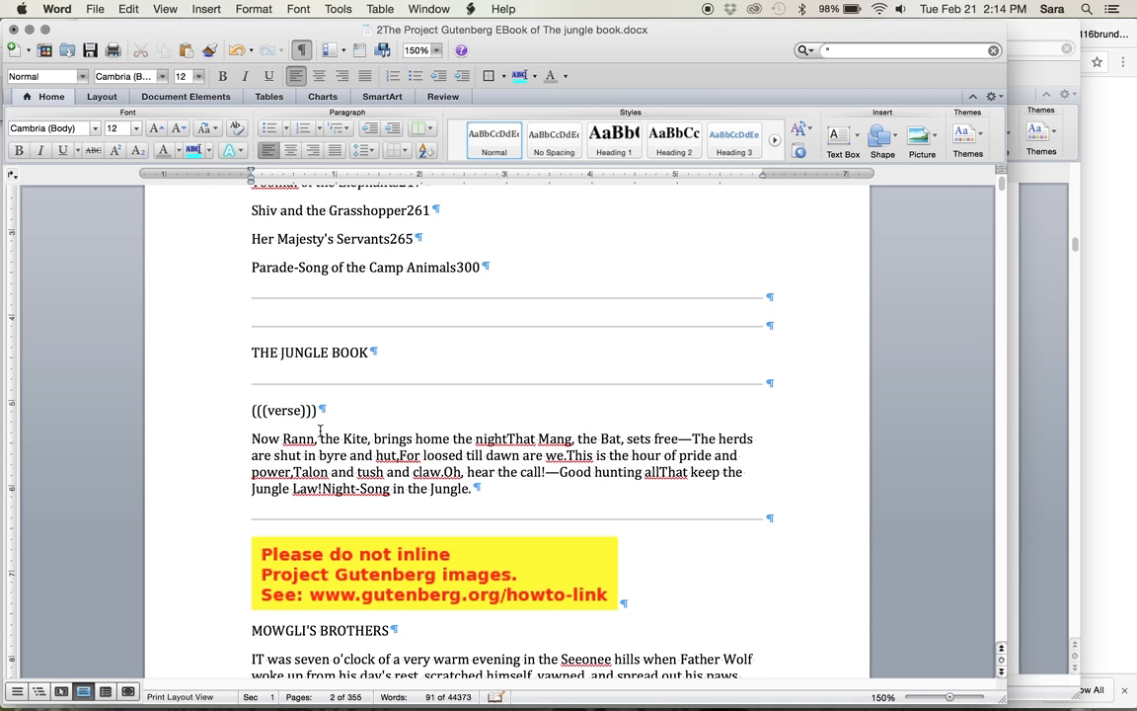
- Delete the divider line and the image placeholder between the Night-Song verse and the "MOWGLI'S BROTHERS" heading
scroll(296, 435, "down", 3)
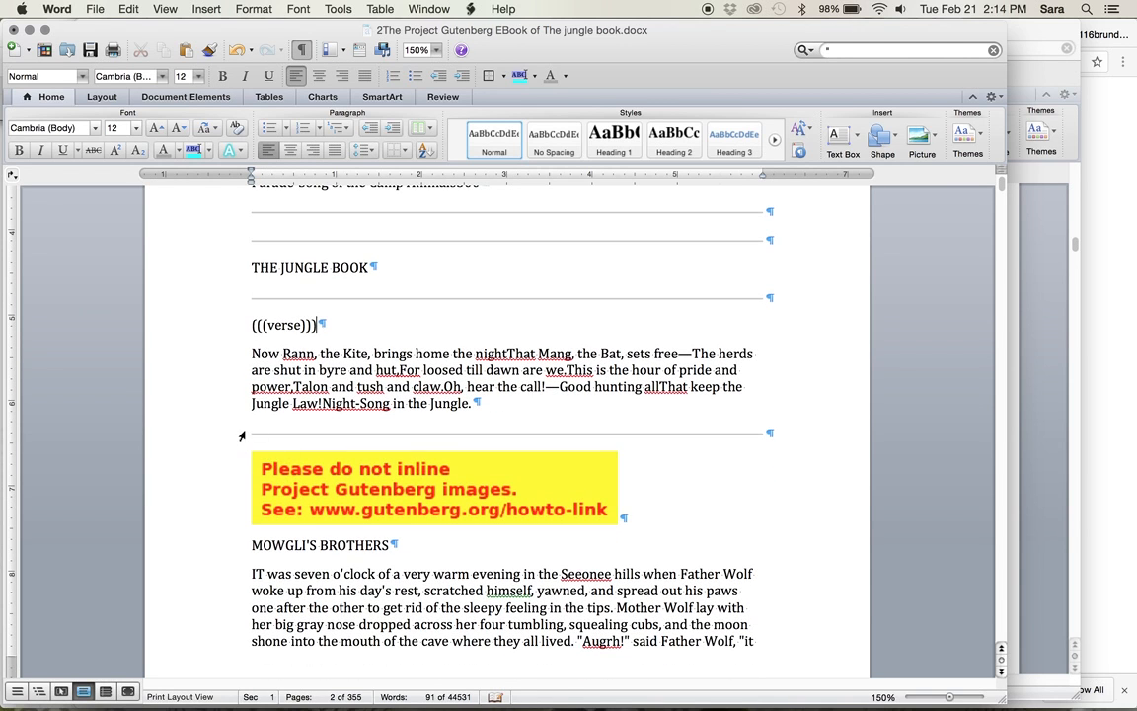
left_click_drag(241, 435, 538, 482)
key("Delete")
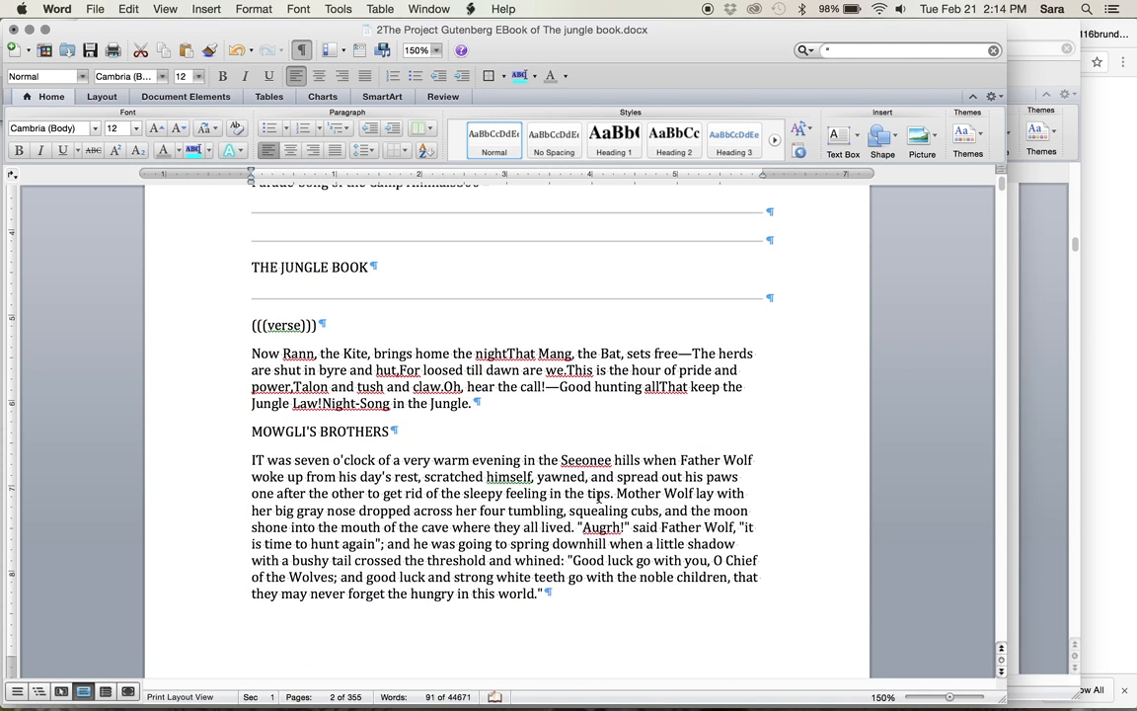
- Insert the tag "(((chap title)))" on its own line above the "MOWGLI'S BROTHERS" heading
key("Return")
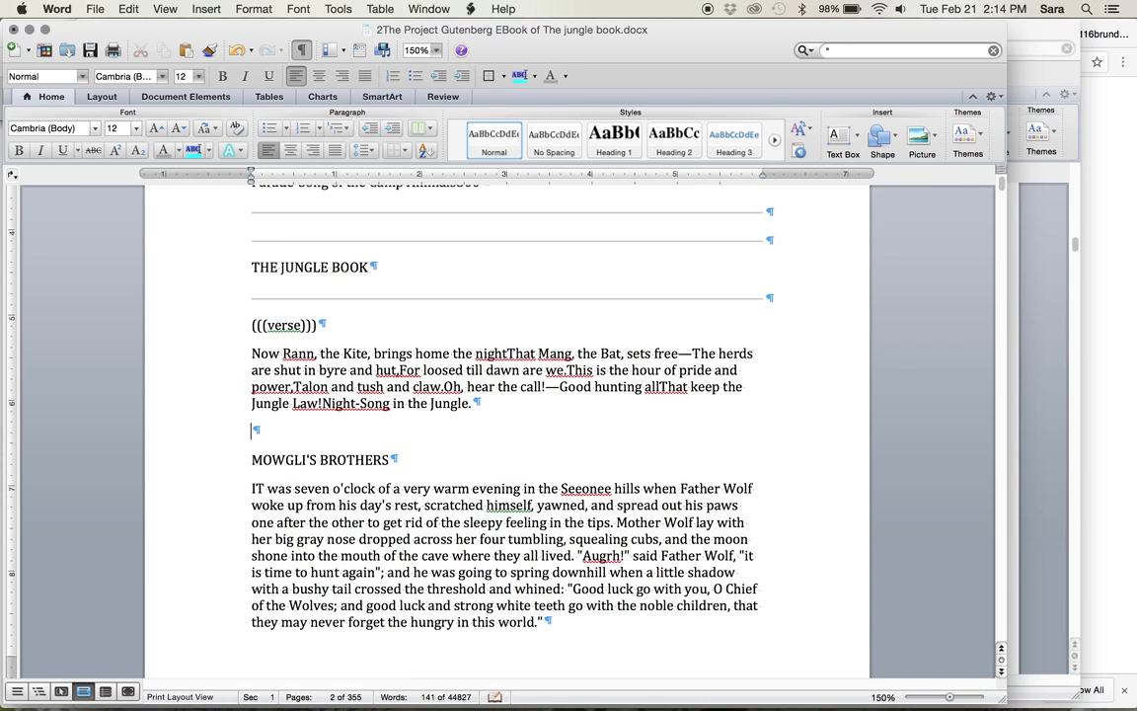
type("(((chap tit")
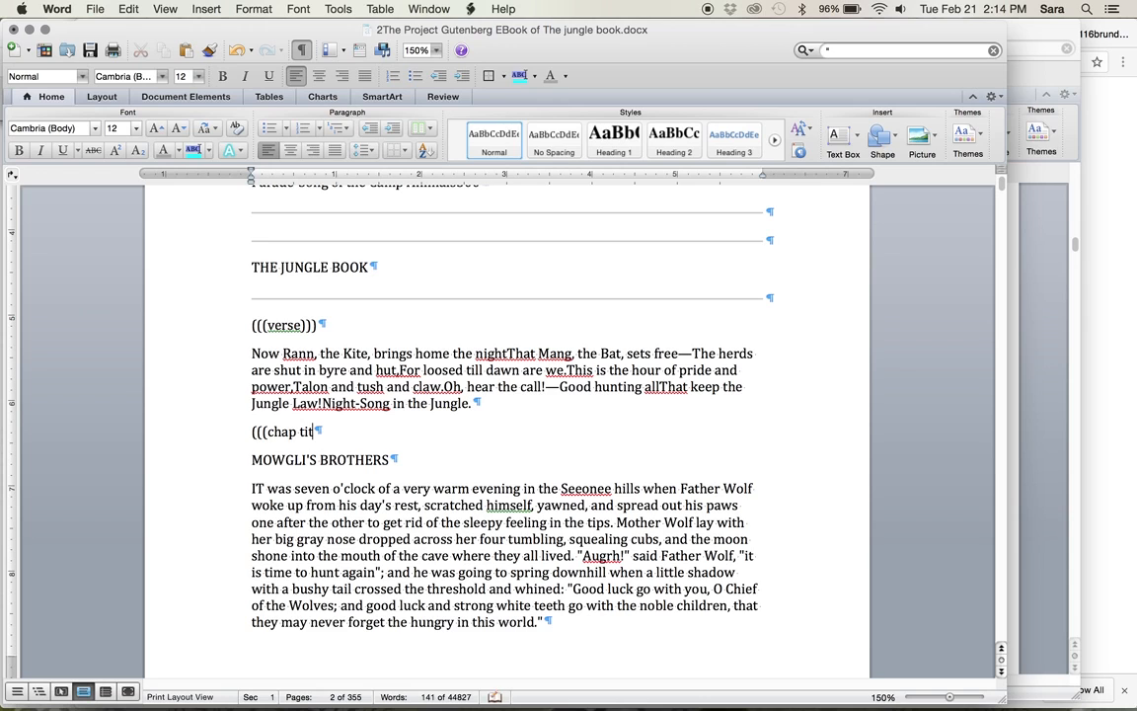
type("le)))")
- Insert the tag "(((text)))" on its own line between the "MOWGLI'S BROTHERS" heading and the chapter's opening paragraph
left_click(253, 488)
key("Return")
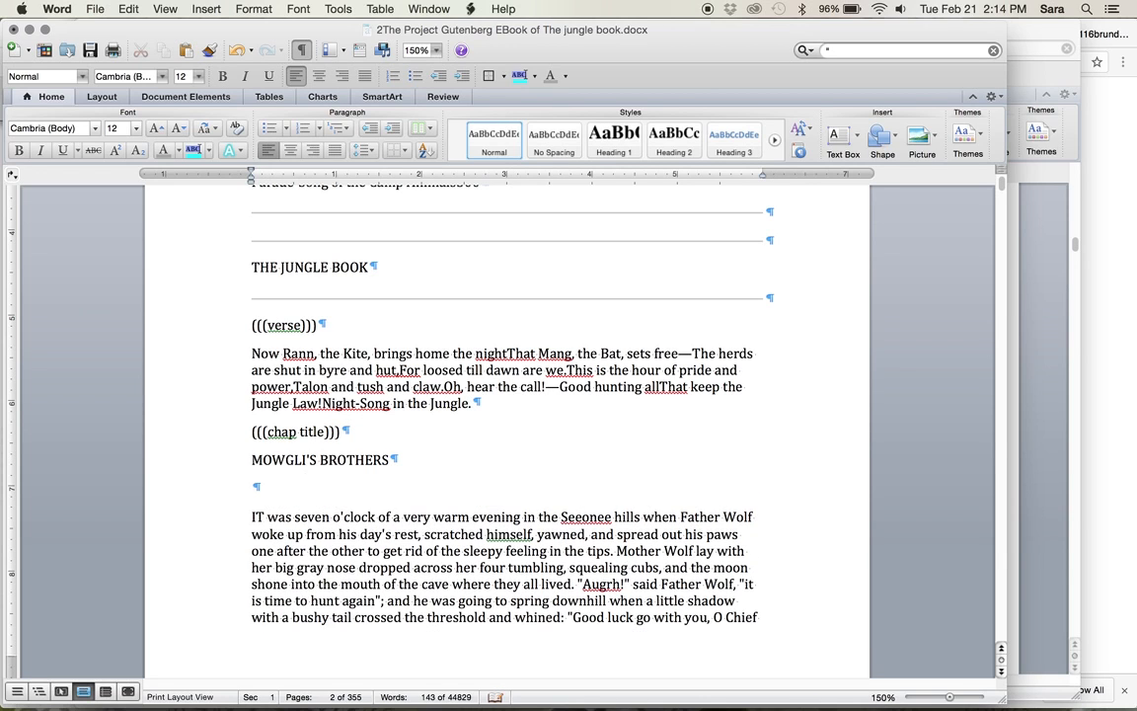
key("Up")
type("(((text)))")
- Delete the image placeholder and its "GOOD LUCK GO WITH YOU, O CHIEF OF THE WOLVES" caption in the first chapter
scroll(323, 483, "down", 10)
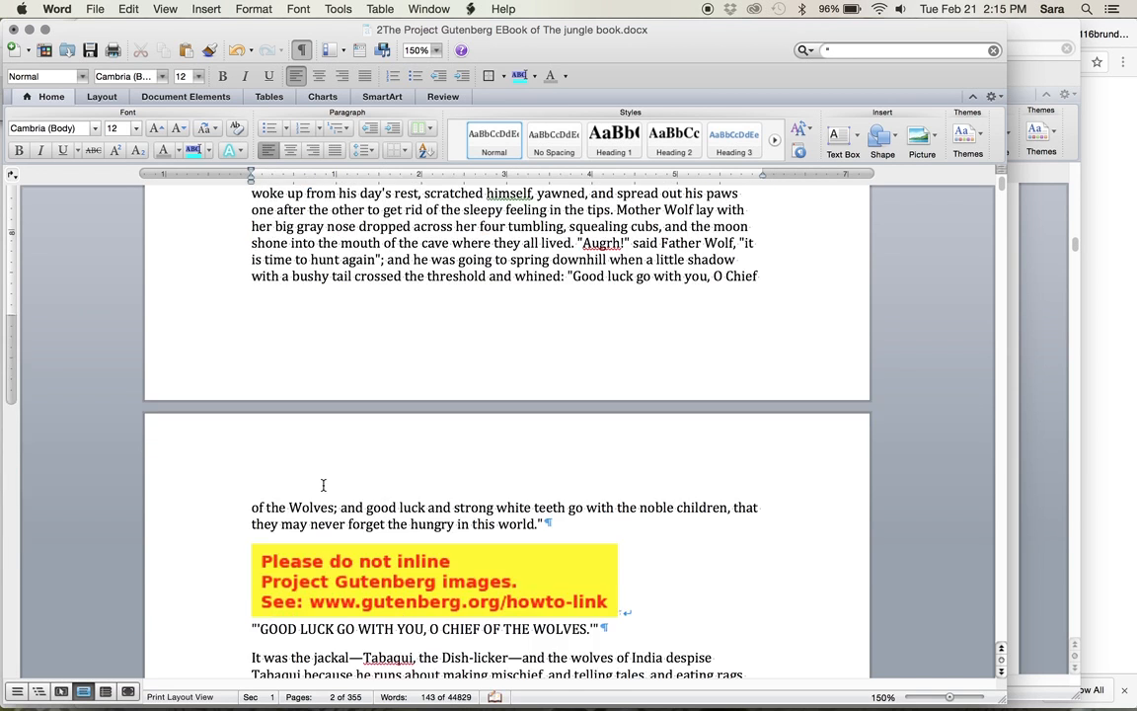
scroll(323, 484, "down", 3)
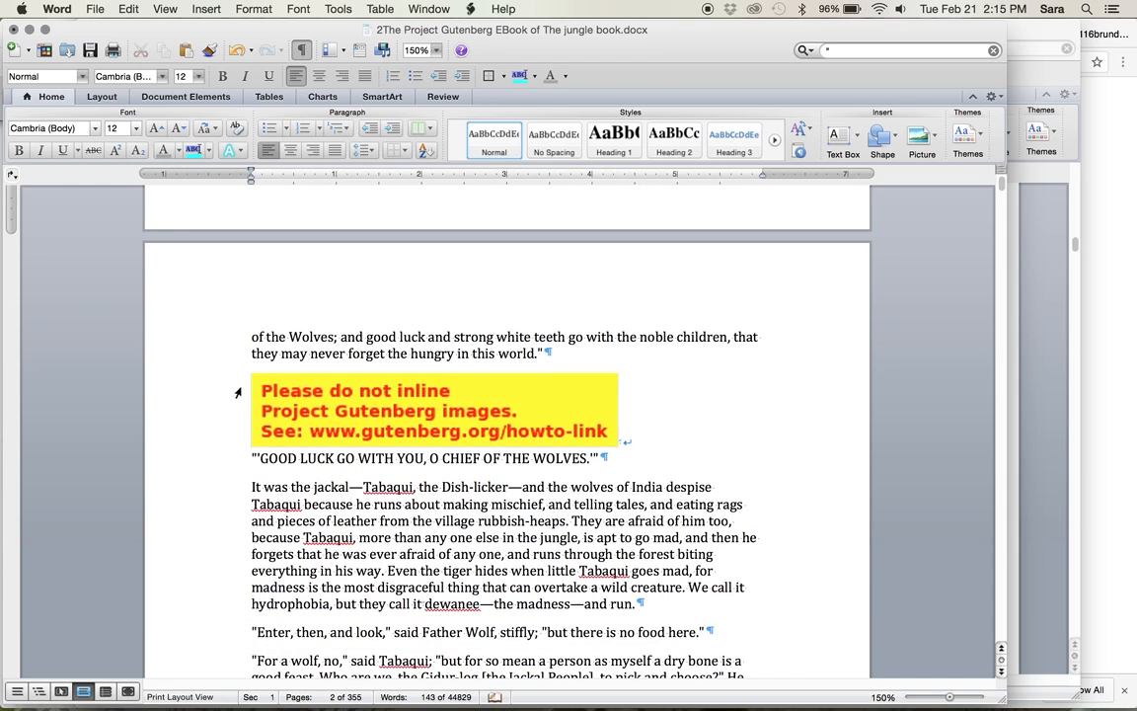
left_click_drag(240, 391, 545, 463)
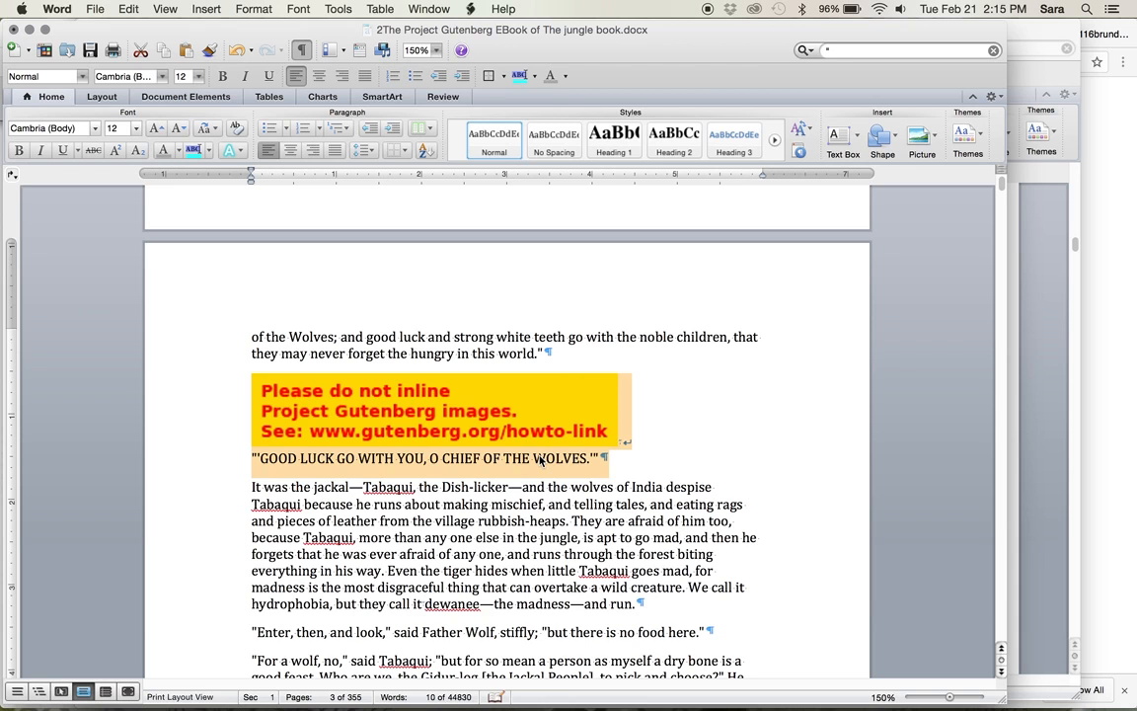
key("BackSpace")
- Check the em dash after "jackal" and switch to the document "The Project Gutenberg EBook of The jungle book.docx"
scroll(540, 454, "down", 3)
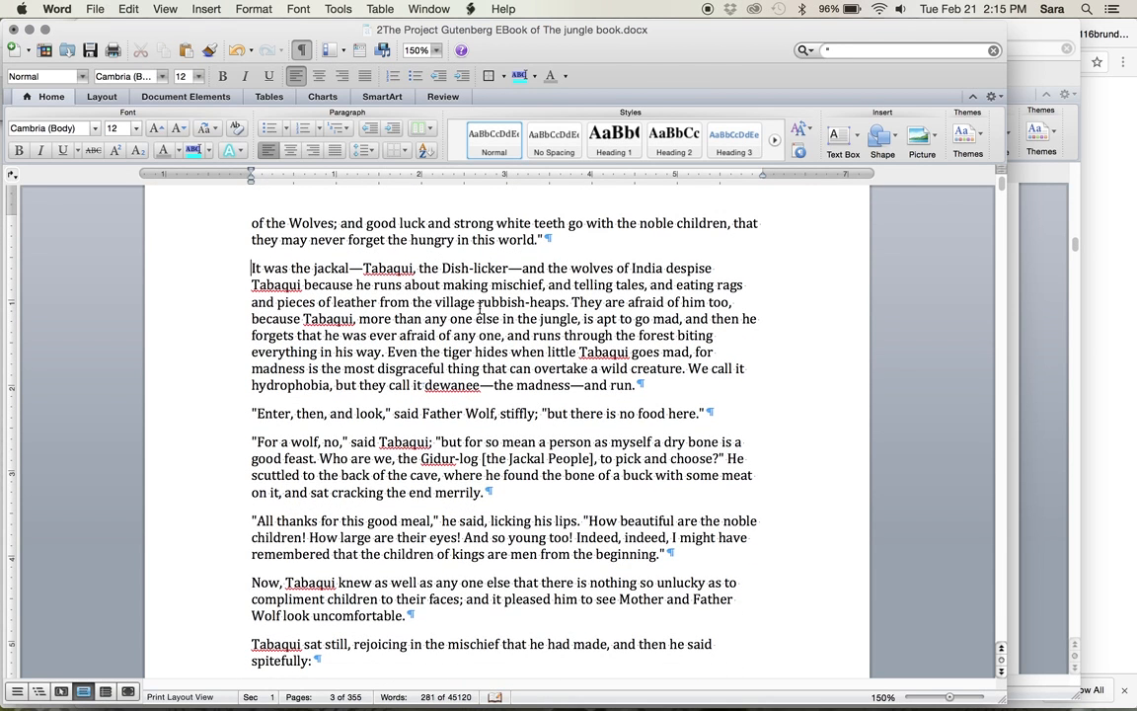
double_click(353, 267)
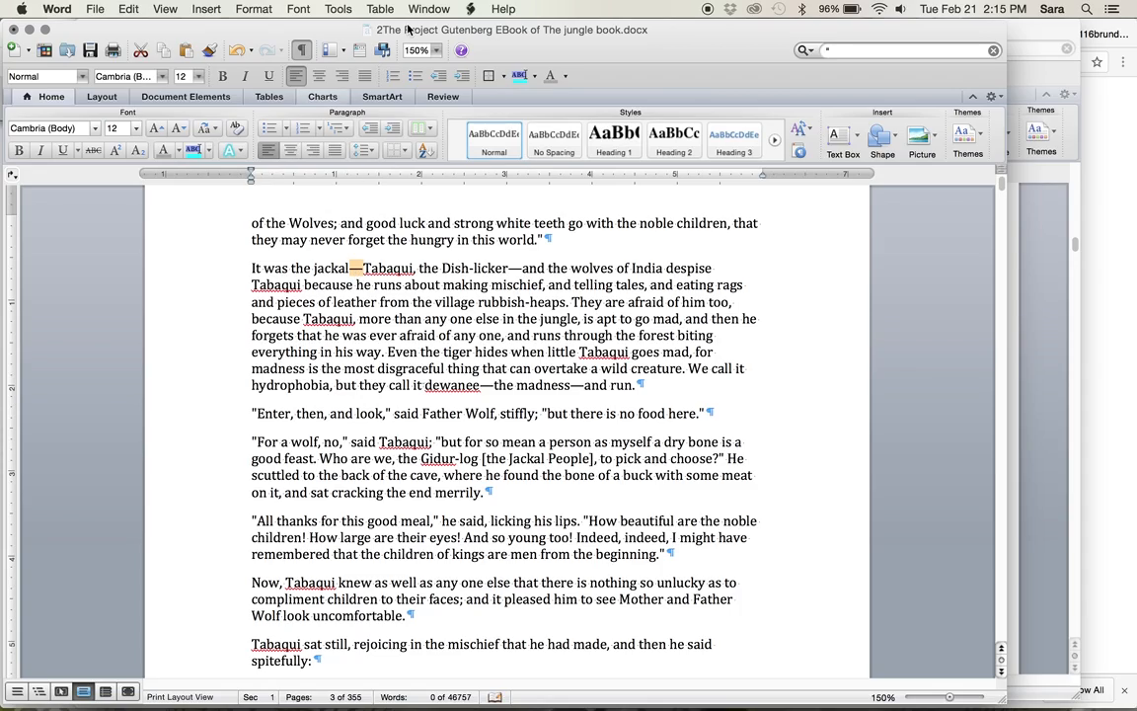
left_click_drag(339, 27, 427, 132)
left_click(570, 31)
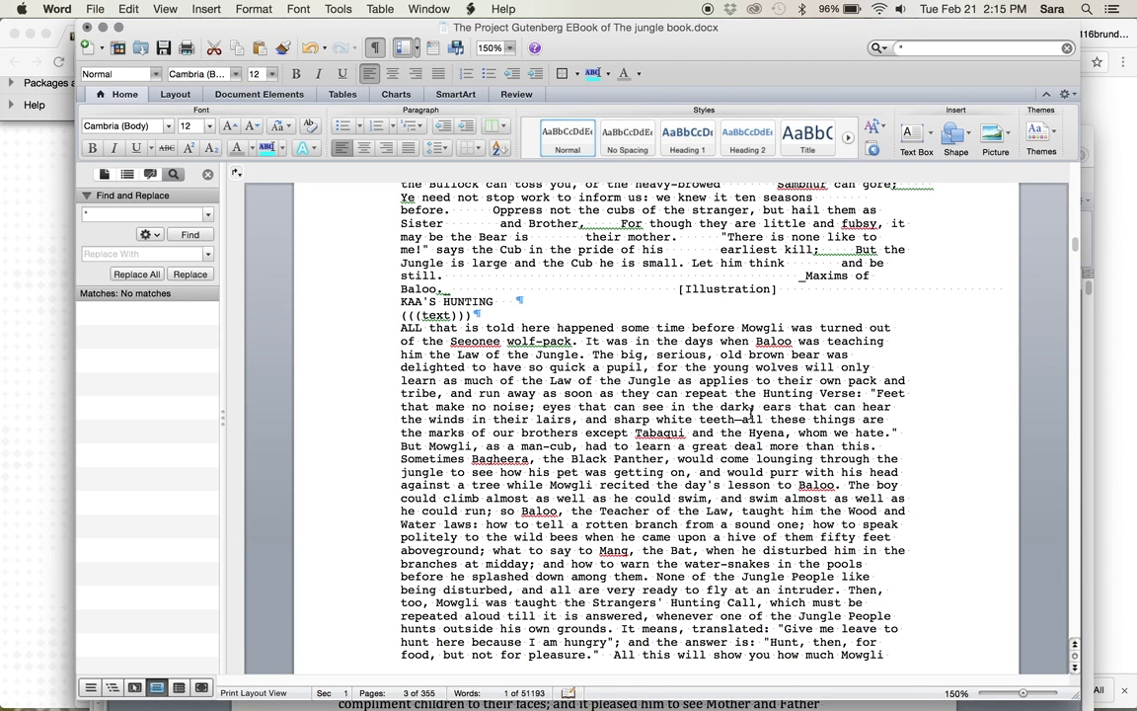
- Undo the earlier replacements in this document to bring back the double hyphens in place of the em dashes
key("super+z")
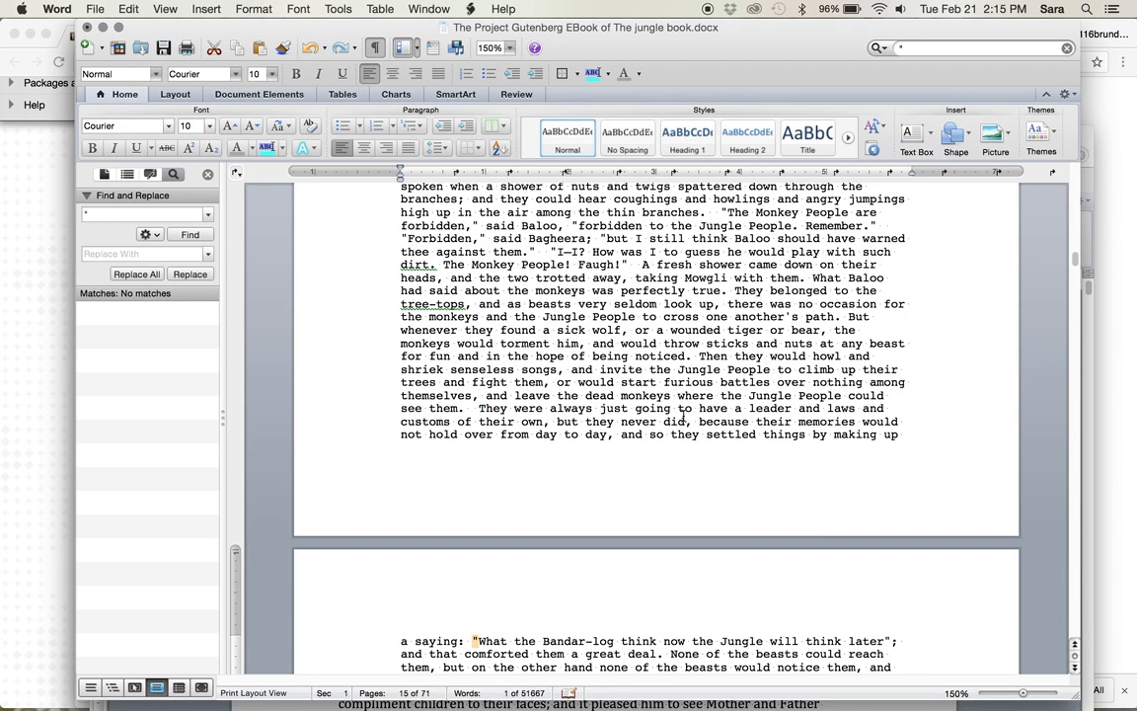
scroll(688, 419, "up", 3)
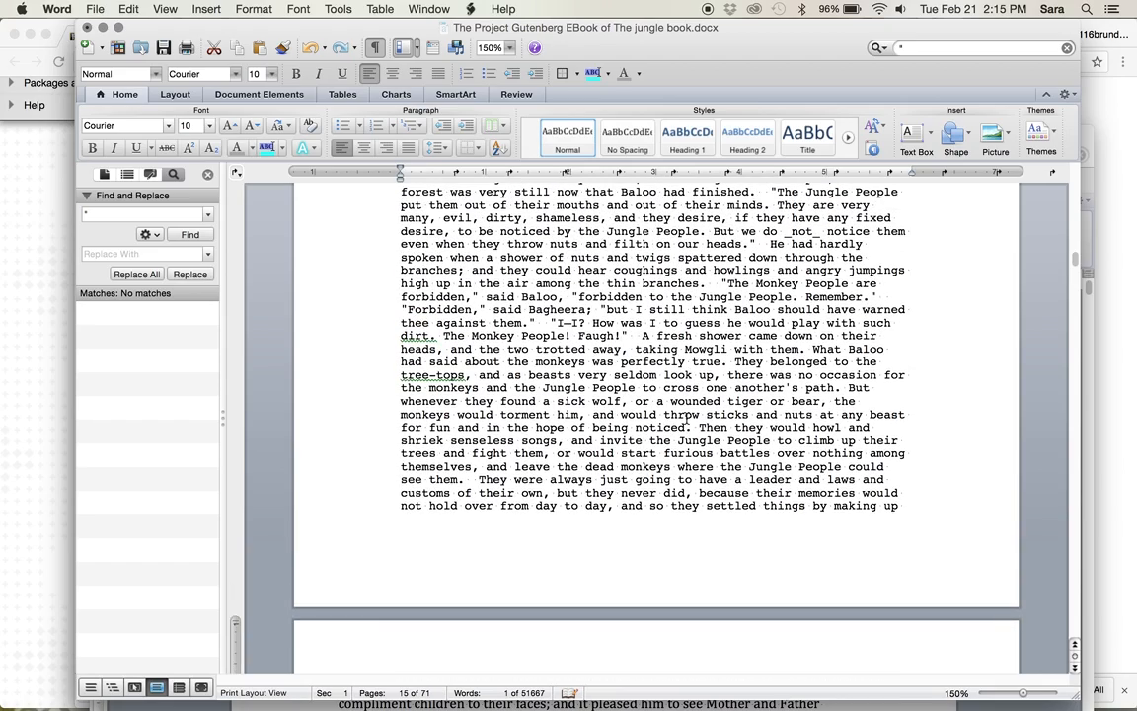
scroll(619, 370, "up", 3)
scroll(620, 355, "down", 8)
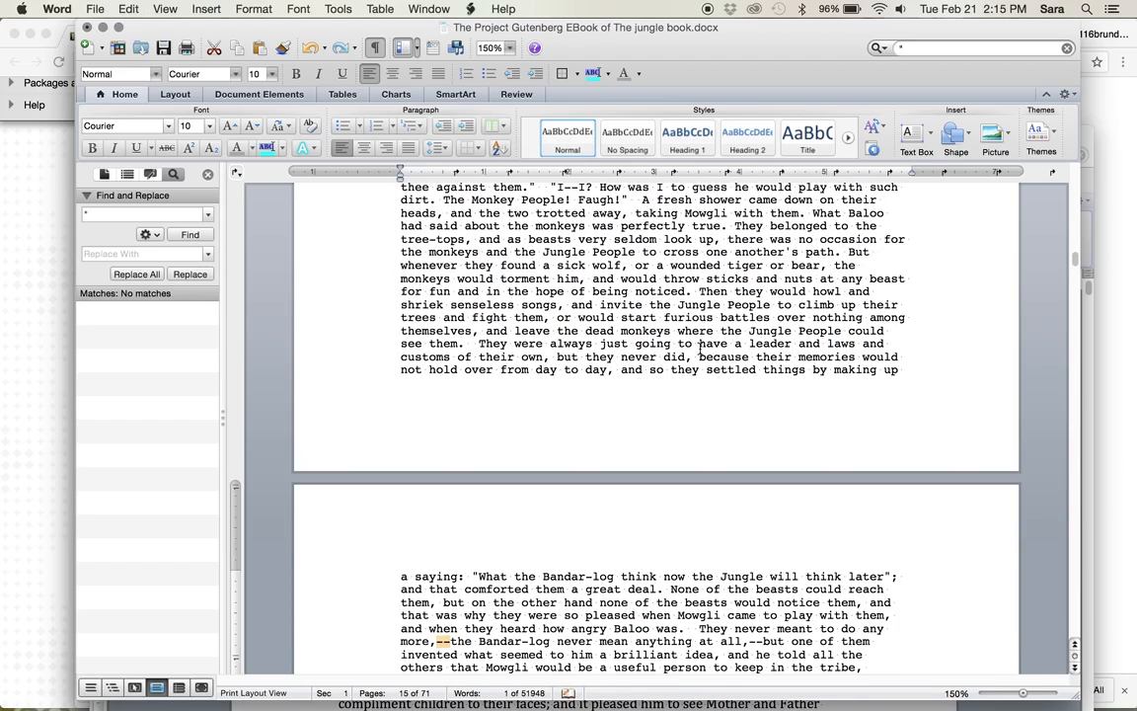
scroll(637, 326, "down", 9)
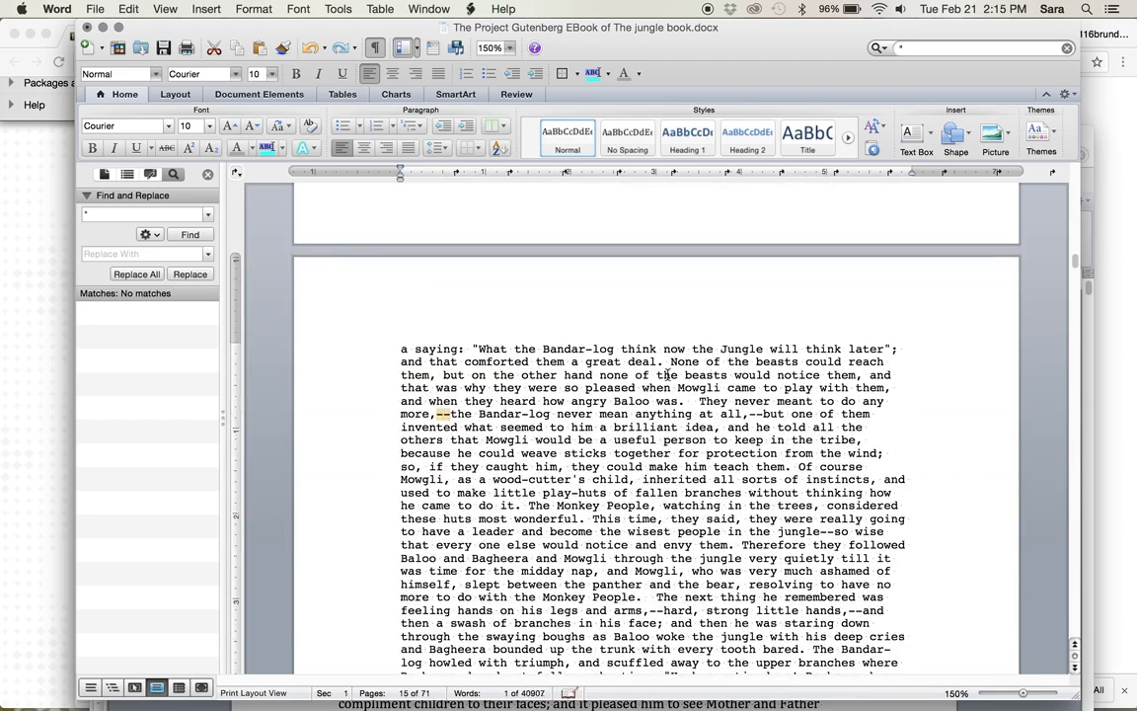
left_click(457, 414)
left_click_drag(450, 415, 436, 414)
scroll(507, 498, "down", 3)
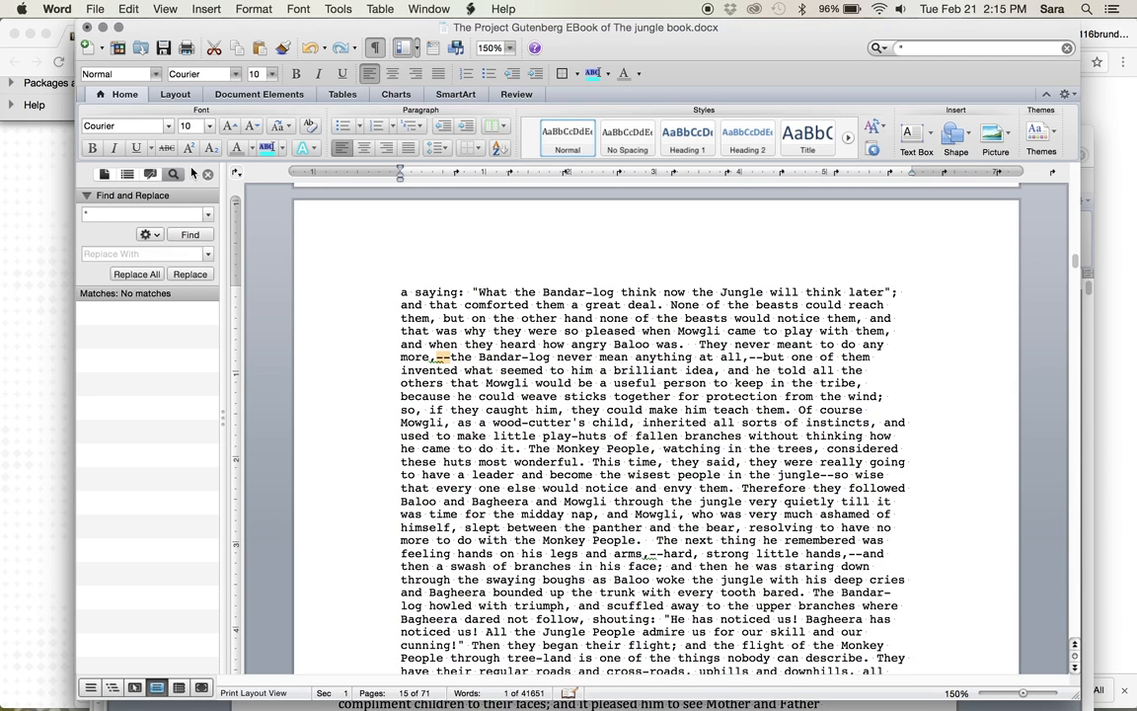
left_click(132, 8)
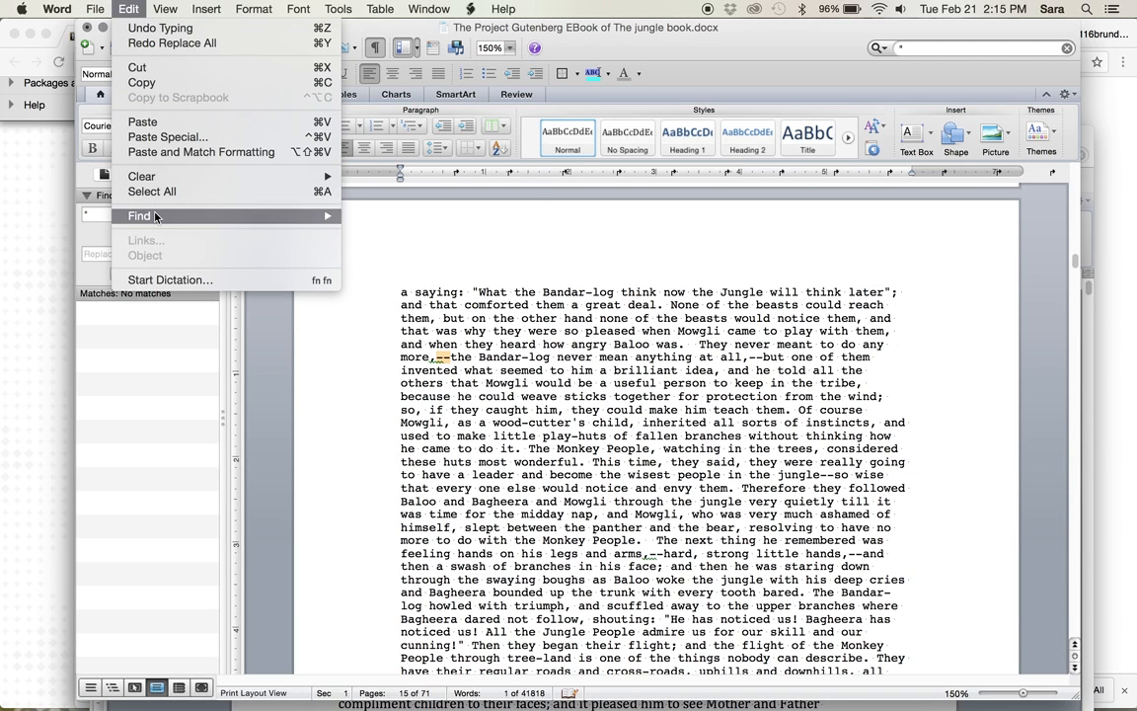
mouse_move(144, 215)
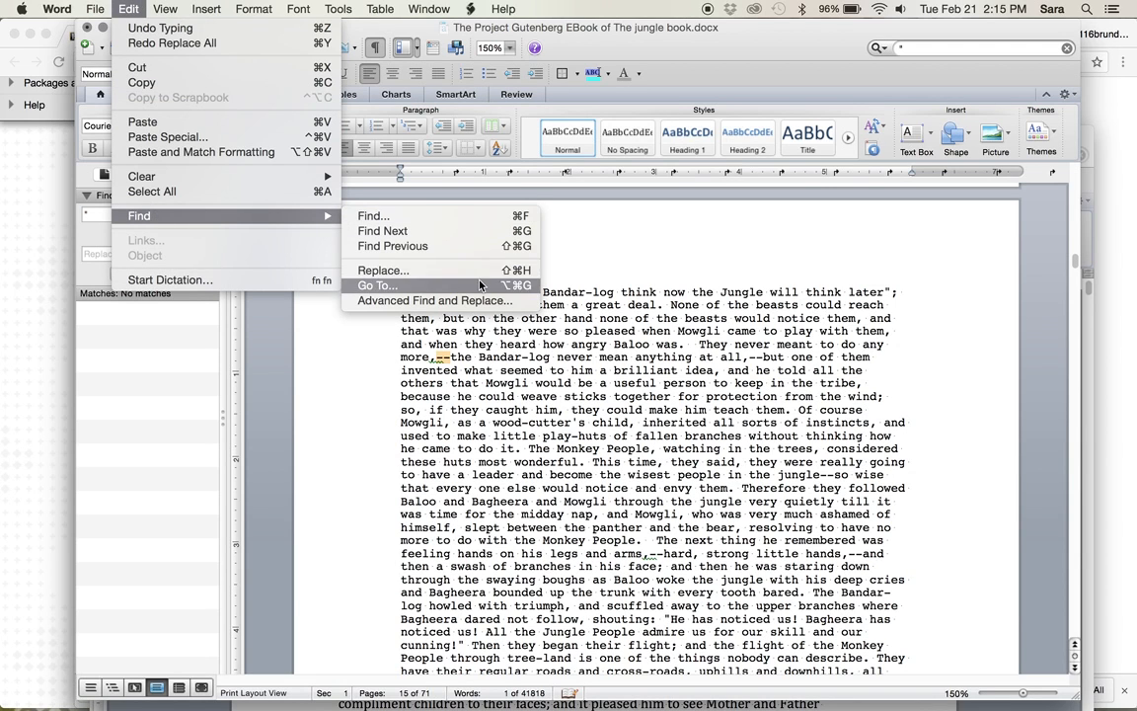
right_click(498, 365)
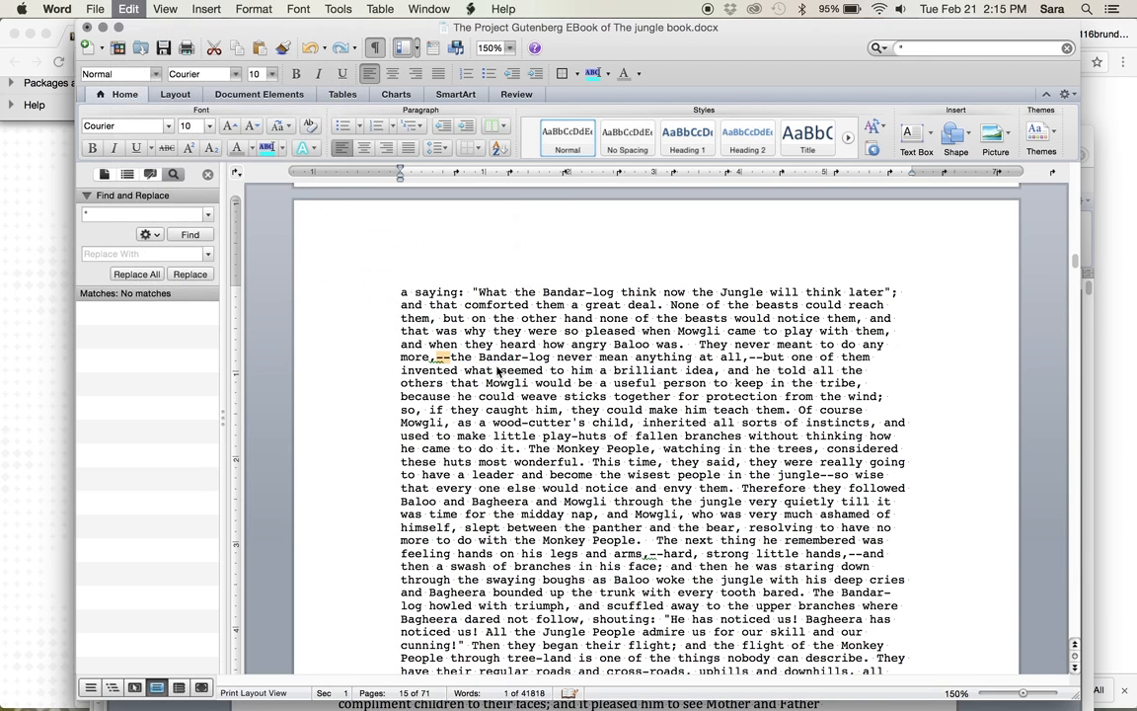
left_click(430, 362)
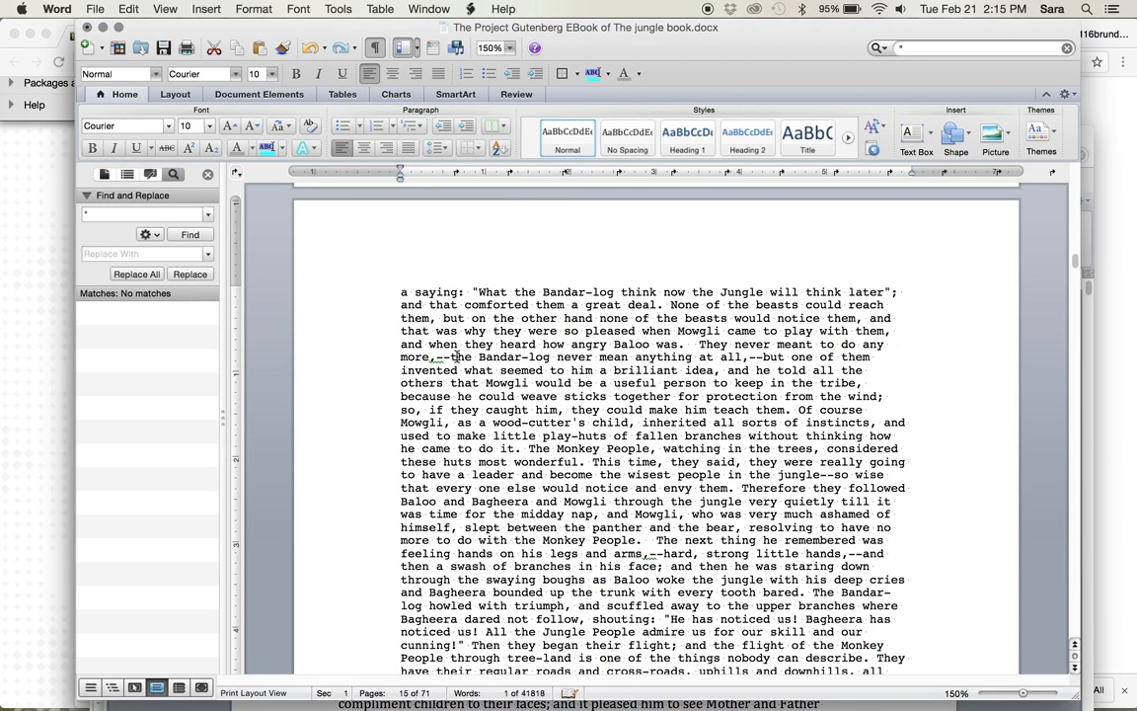
left_click_drag(451, 357, 438, 359)
key("super+c")
left_click(123, 212)
key("super+v")
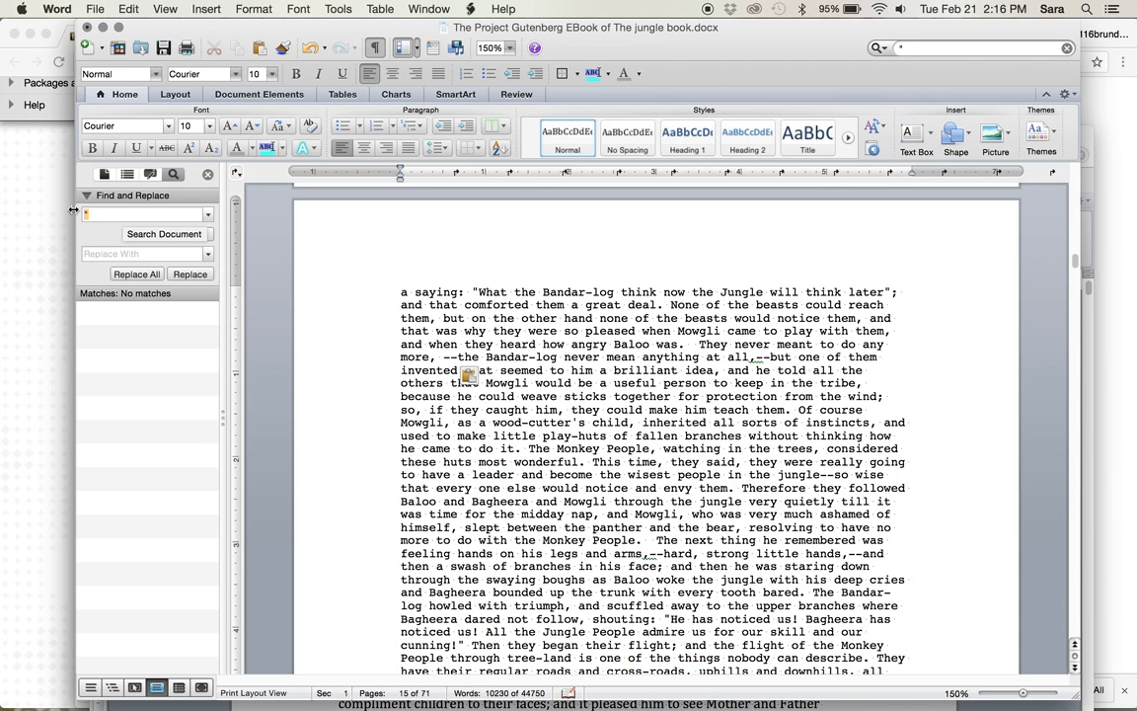
key("super+v")
key("super+v")
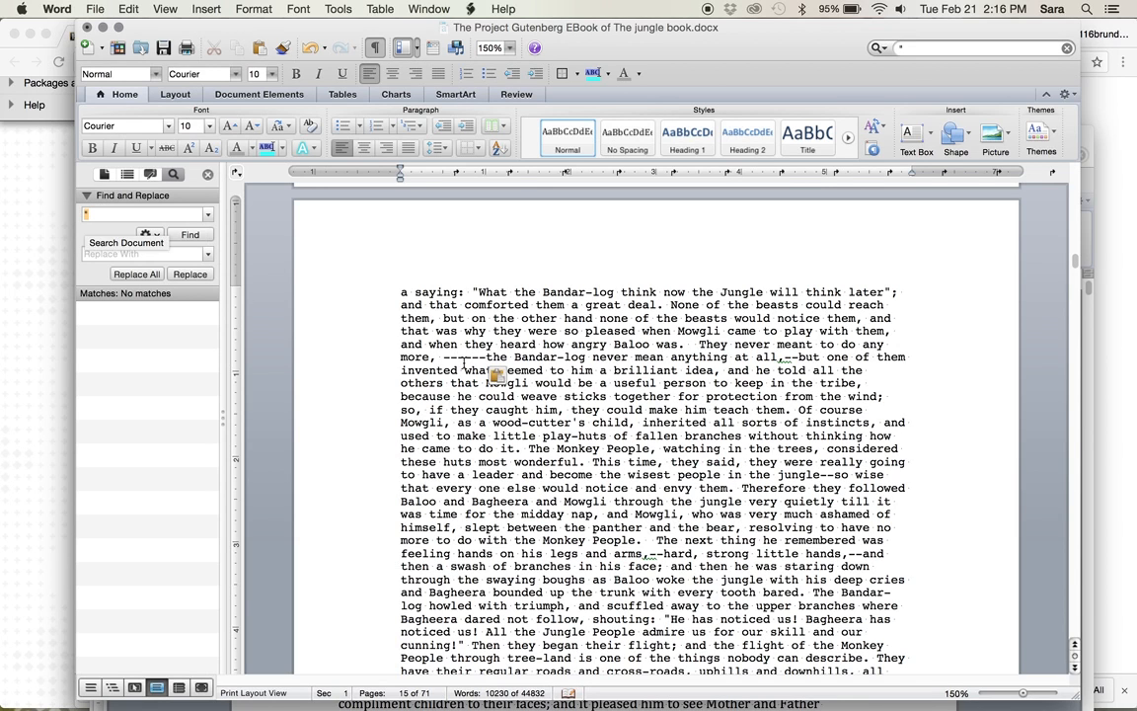
key("super+z")
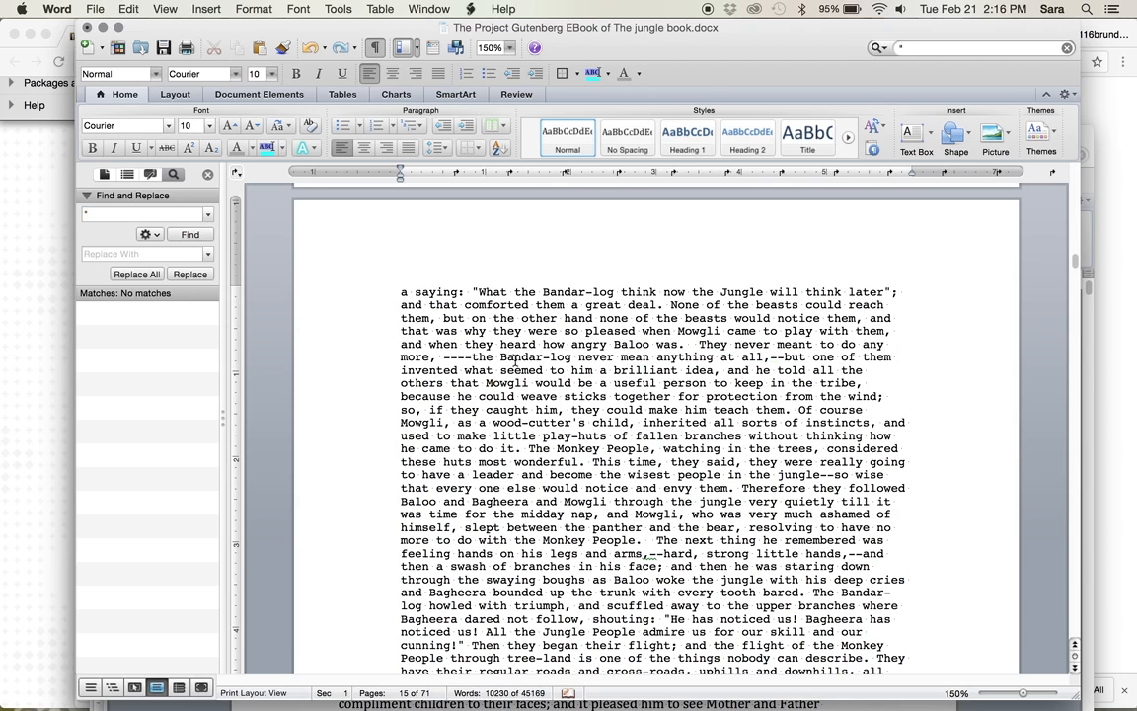
key("super+z")
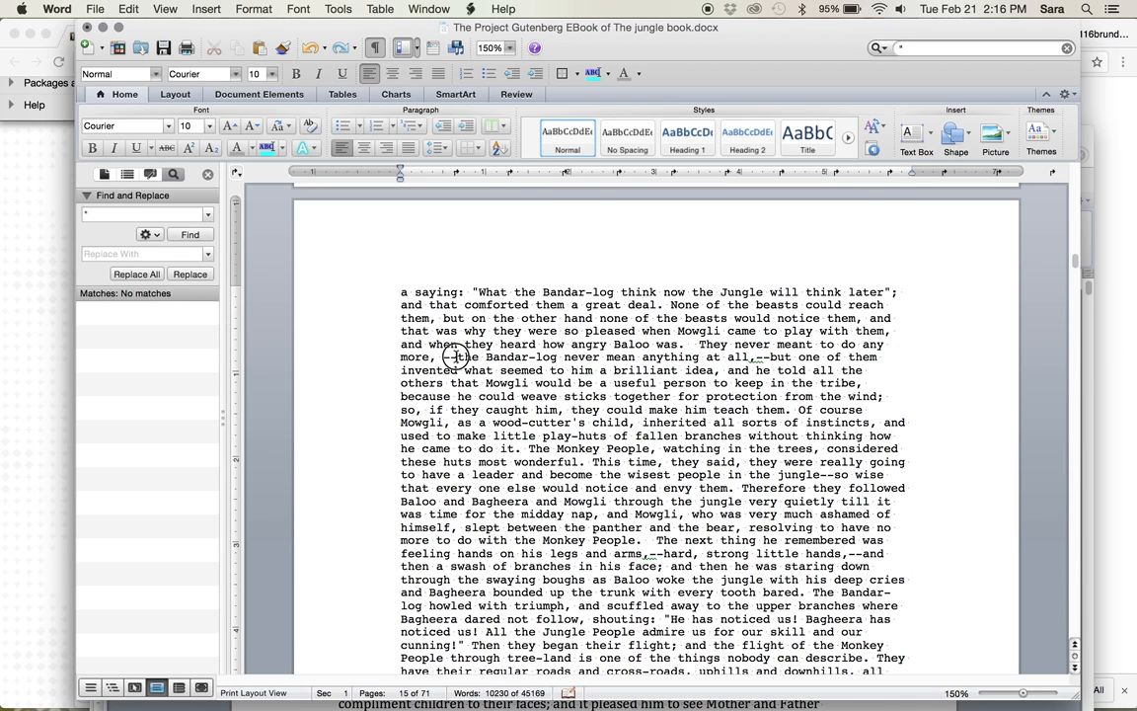
left_click_drag(454, 358, 440, 358)
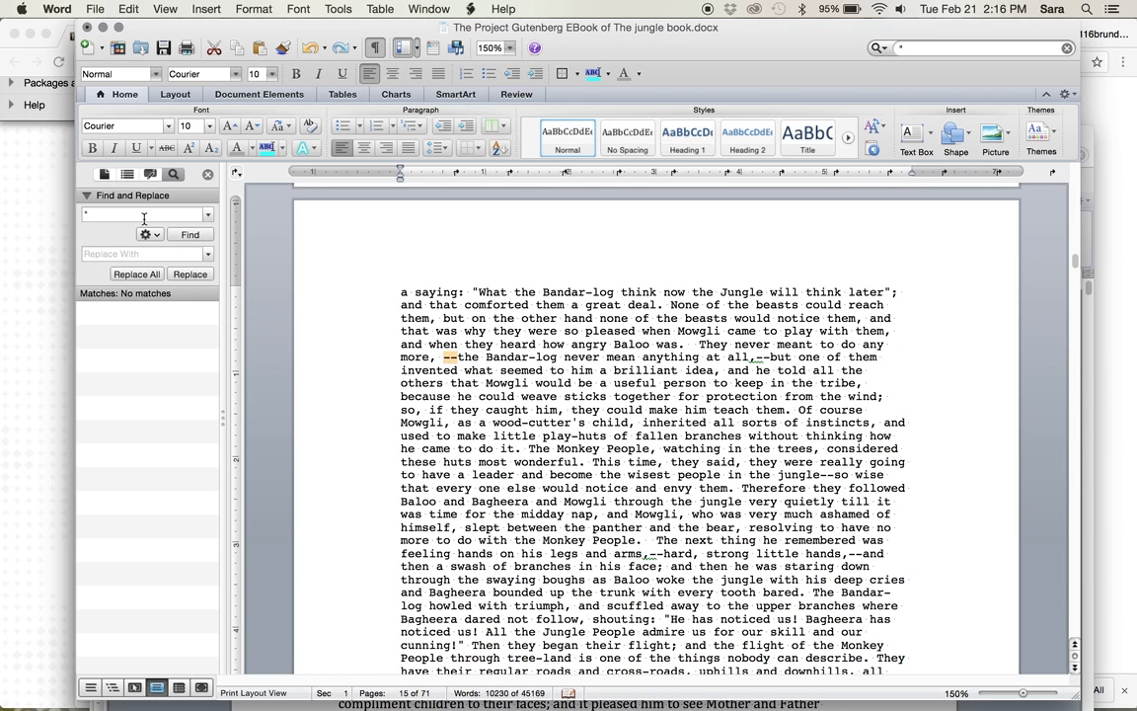
key("super+v")
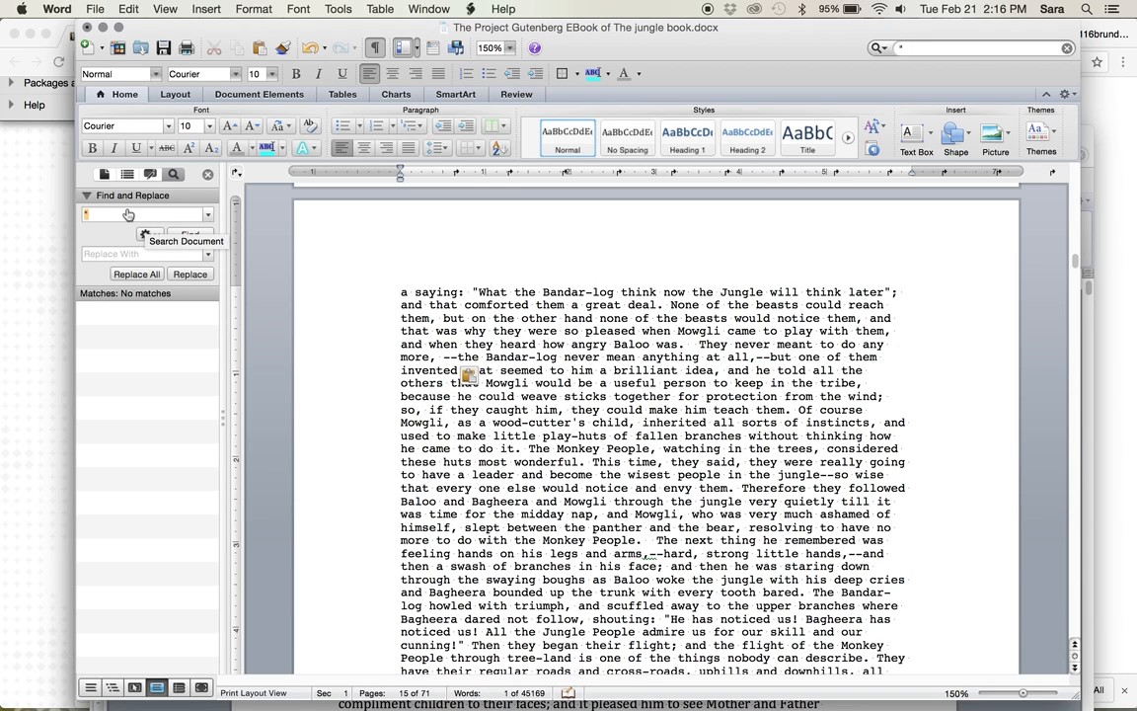
- Replace every double hyphen "--" in the document with an em dash "—"
left_click(126, 213)
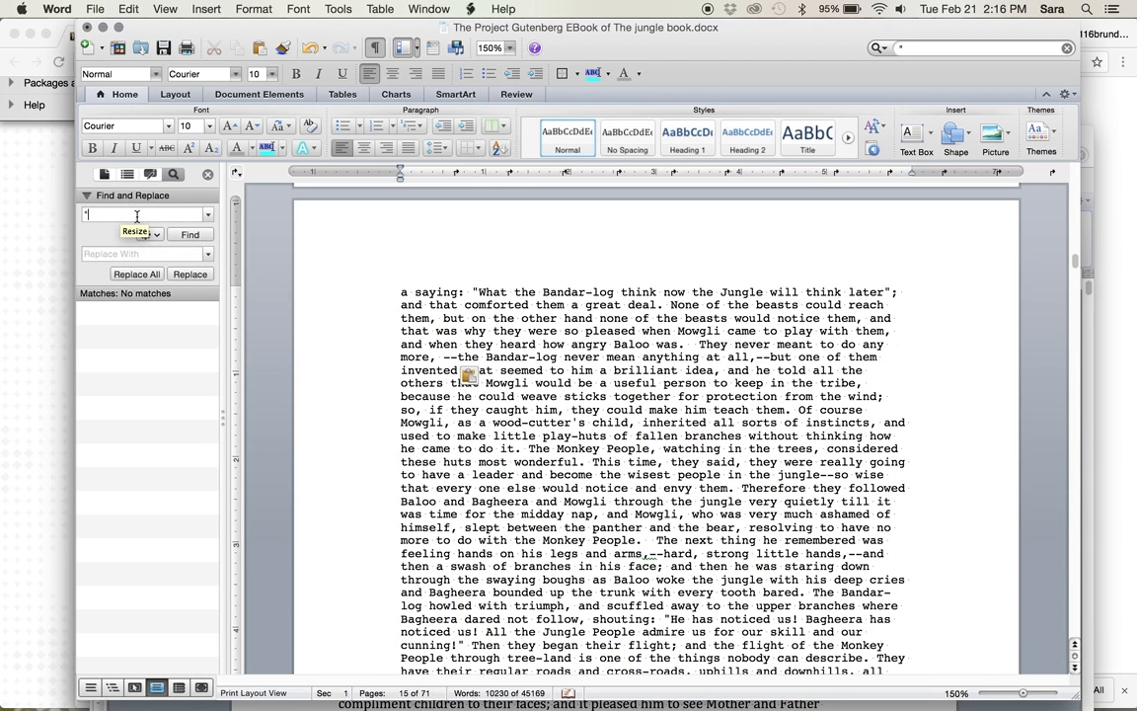
key("BackSpace")
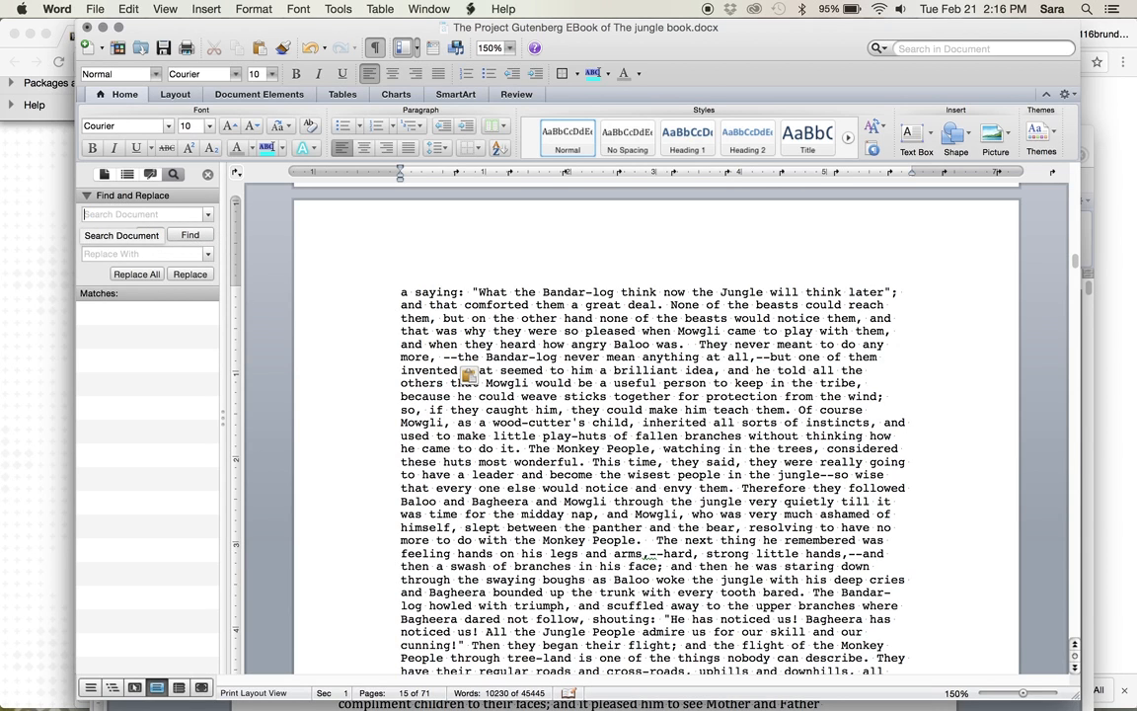
type("--")
key("Return")
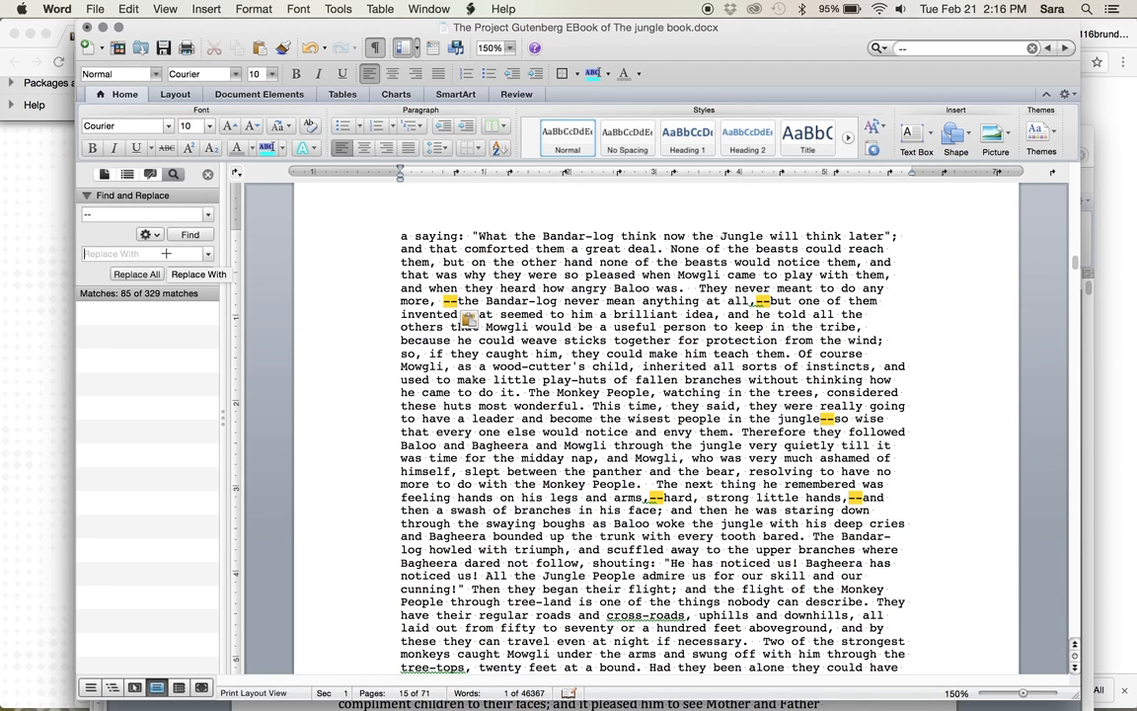
type("—")
left_click(136, 274)
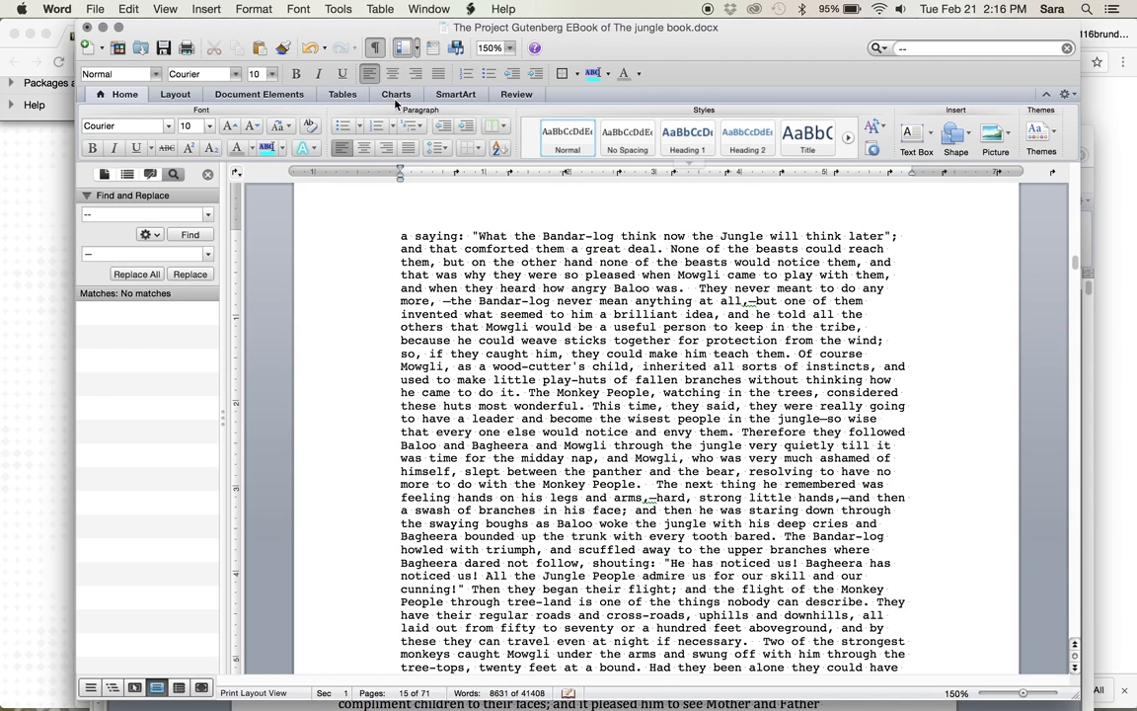
- Switch to "2The Project Gutenberg EBook of The jungle book.docx" and examine the opening quotation mark before "All thanks for this good meal"
left_click(103, 29)
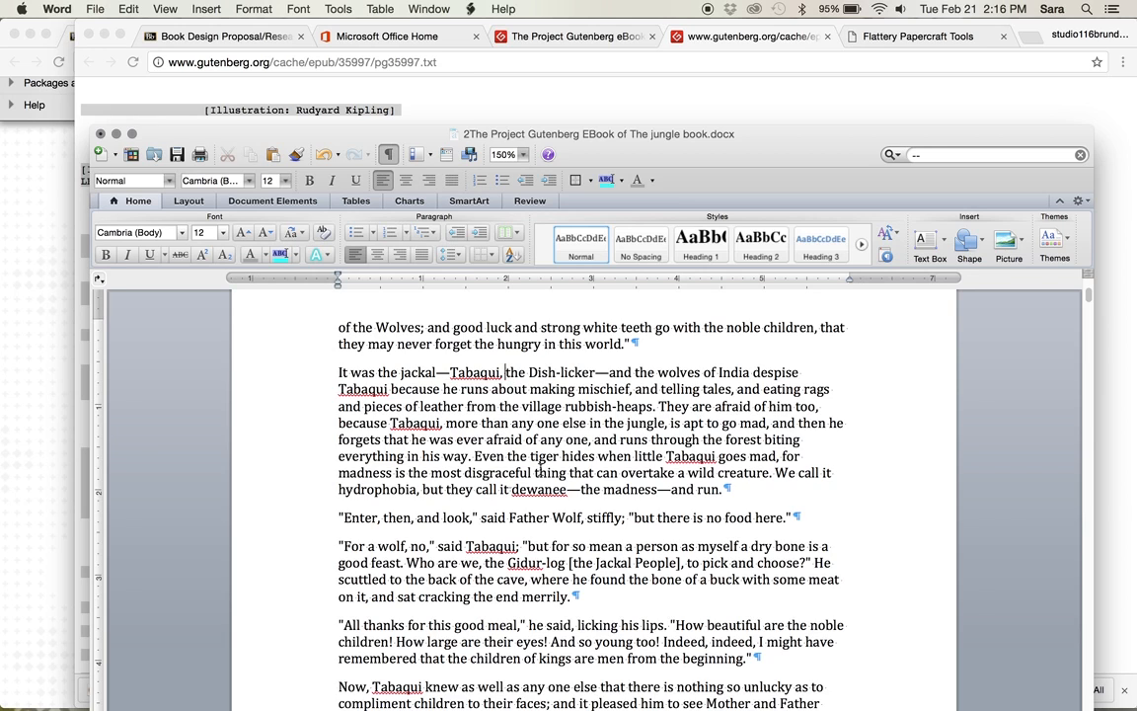
scroll(540, 471, "down", 9)
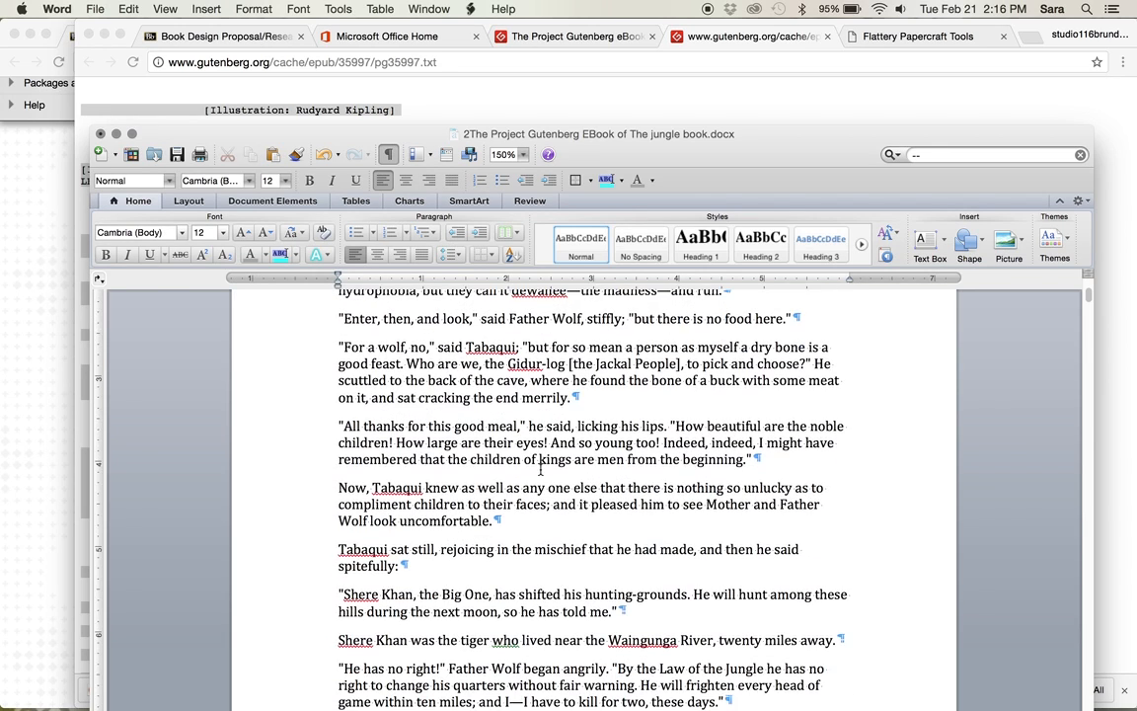
left_click(341, 425)
scroll(541, 545, "down", 3)
scroll(541, 542, "down", 3)
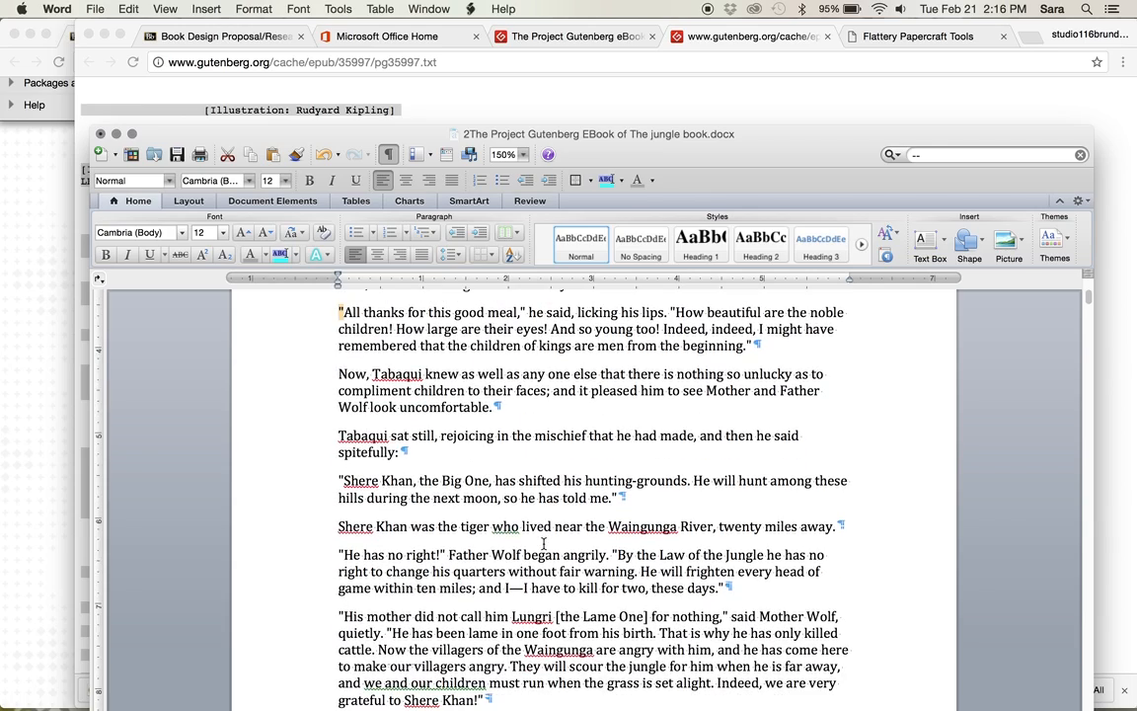
- Delete the image placeholder and its "THE TIGER'S ROAR FILLED THE CAVE WITH THUNDER." caption in the first chapter
scroll(543, 543, "down", 15)
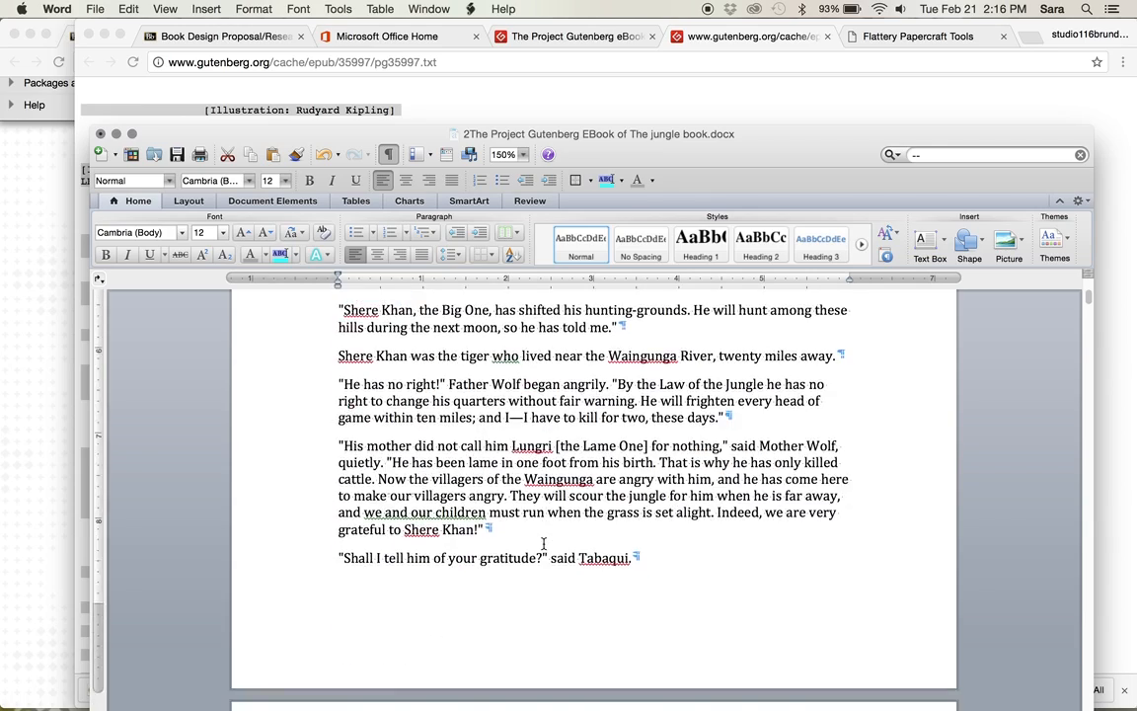
scroll(543, 542, "down", 20)
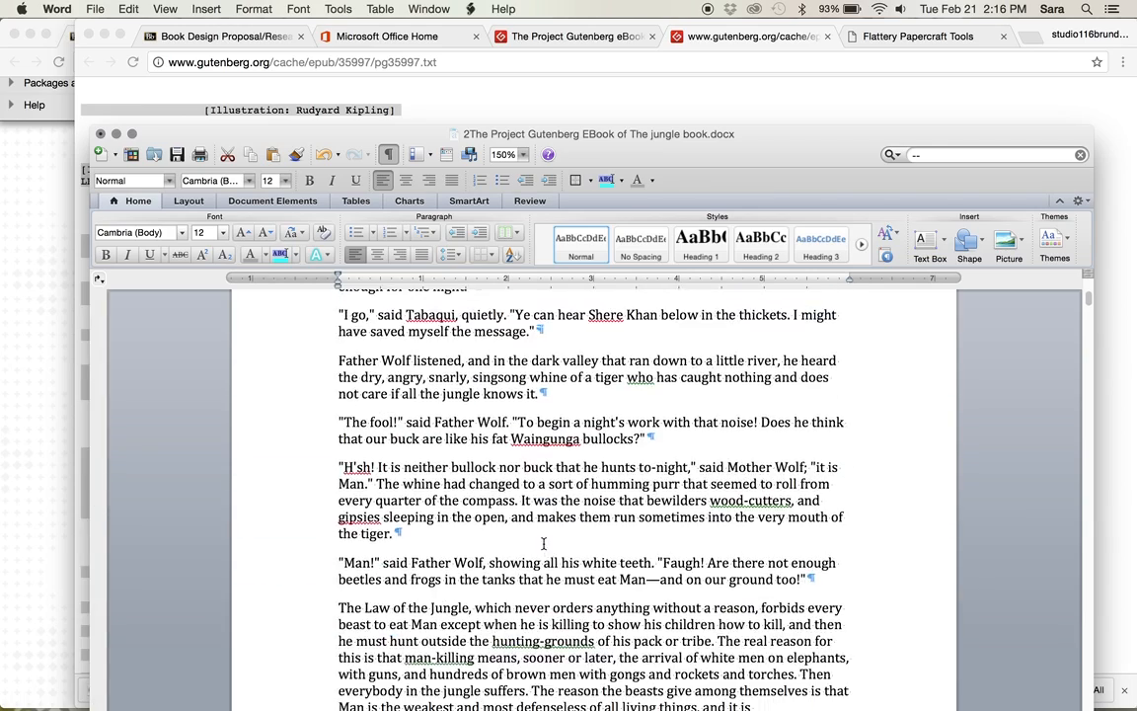
scroll(542, 542, "down", 20)
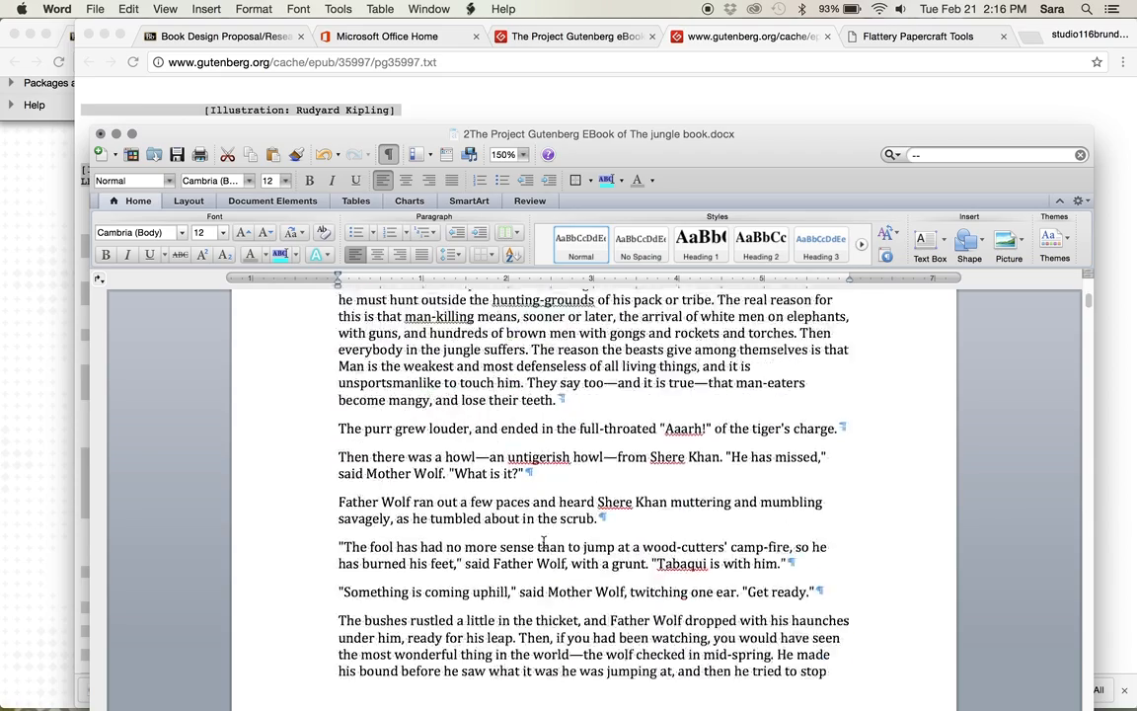
scroll(542, 542, "down", 20)
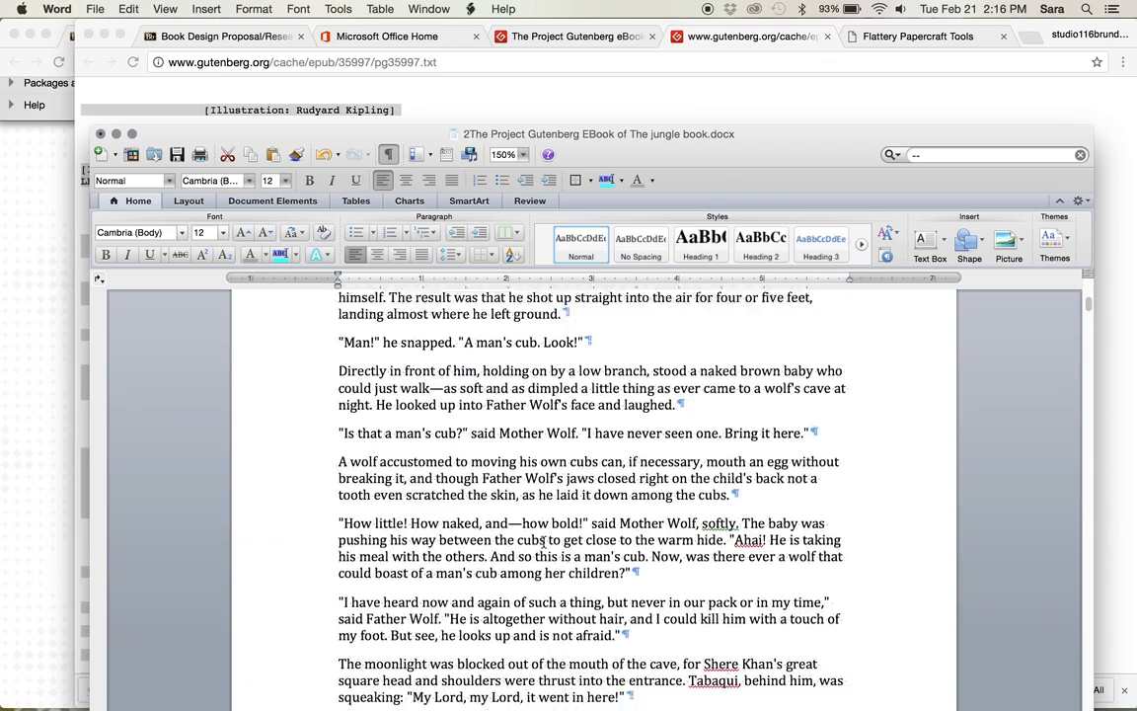
scroll(542, 541, "down", 6)
scroll(543, 542, "down", 3)
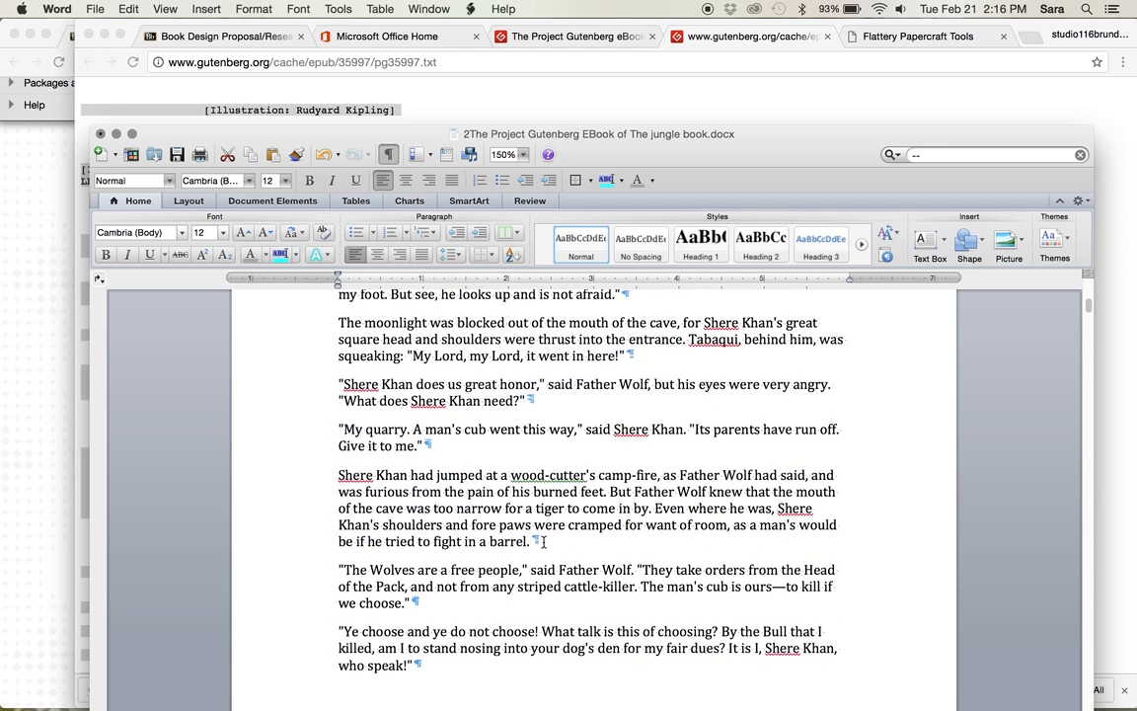
scroll(542, 539, "down", 20)
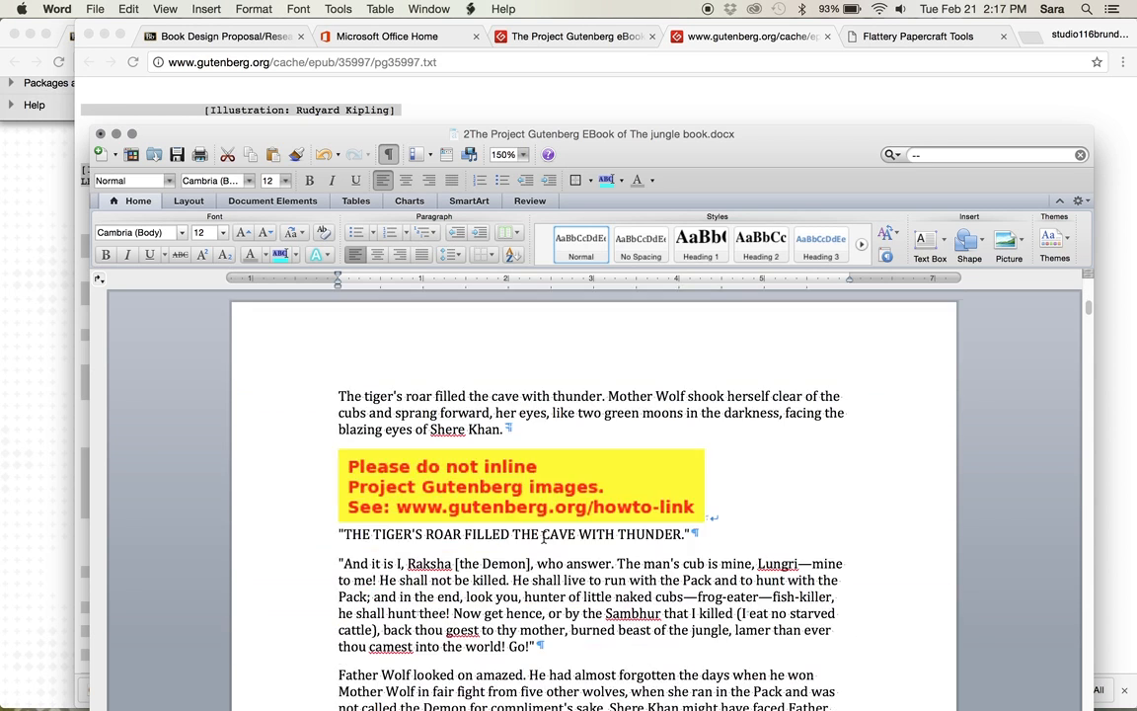
scroll(543, 538, "down", 4)
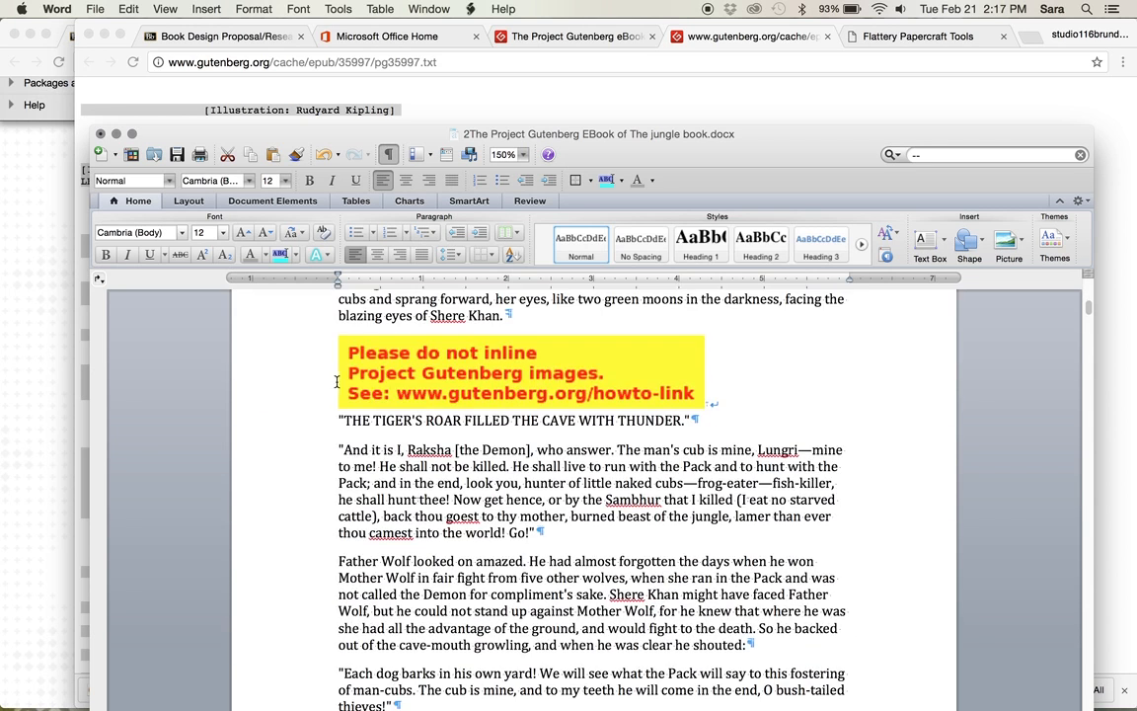
left_click(731, 412, "shift")
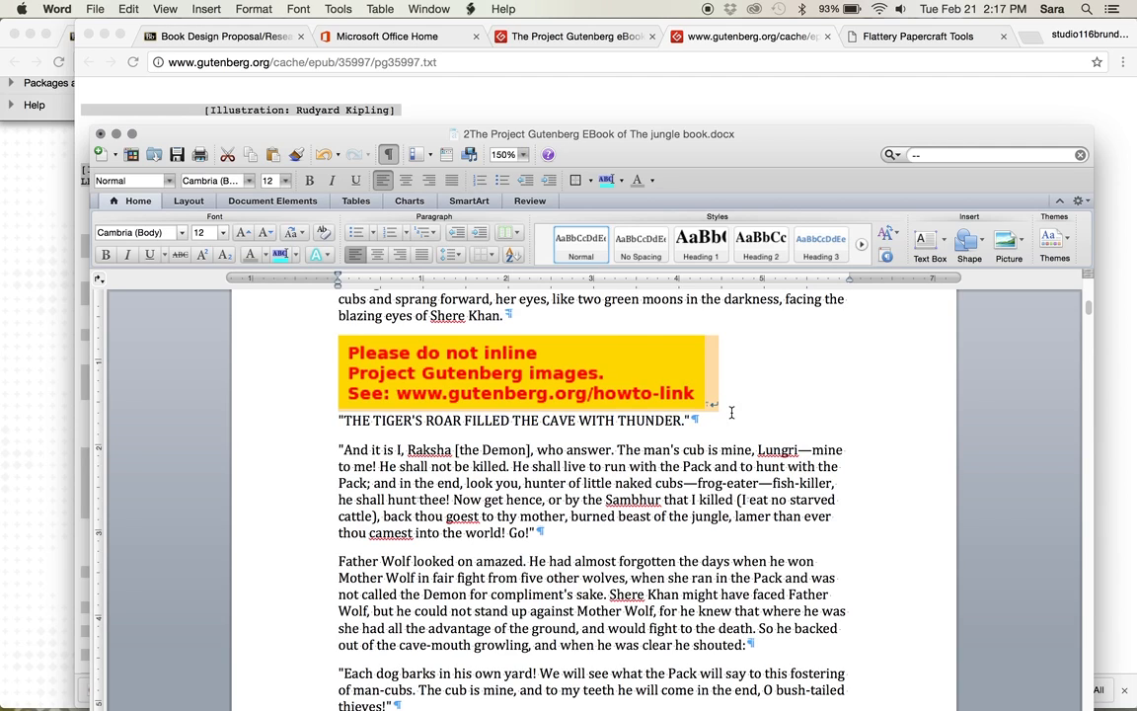
key("Delete")
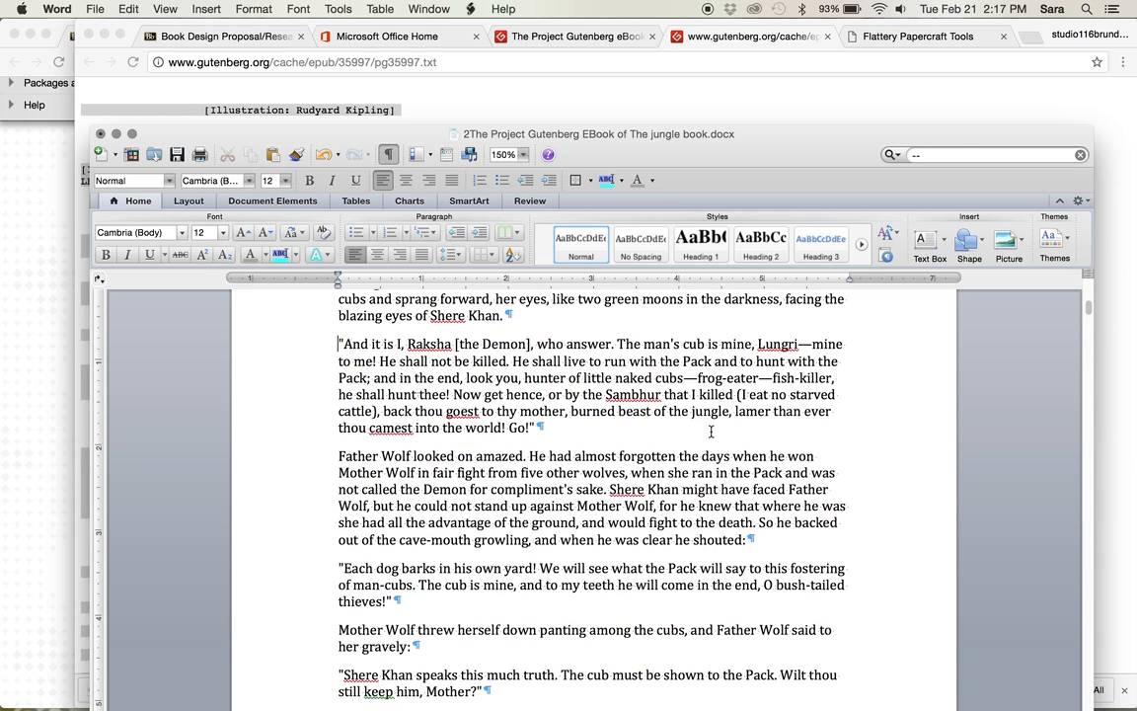
- Delete the image placeholder and its caption "THE MEETING AT THE COUNCIL ROCK."
scroll(713, 438, "down", 7)
scroll(714, 437, "down", 10)
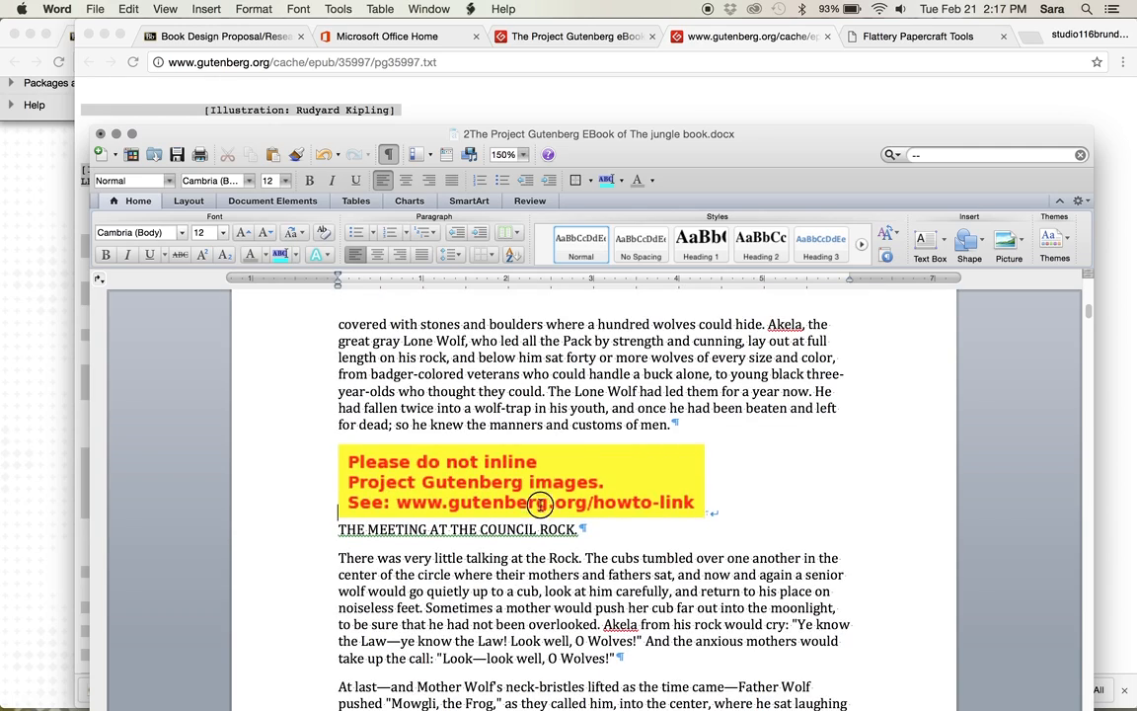
left_click_drag(482, 494, 701, 528)
key("Delete")
- Delete the image placeholder and its two-line caption beginning "BAGHEERA WOULD LIE OUT ON A BRANCH AND CALL"
scroll(630, 538, "down", 5)
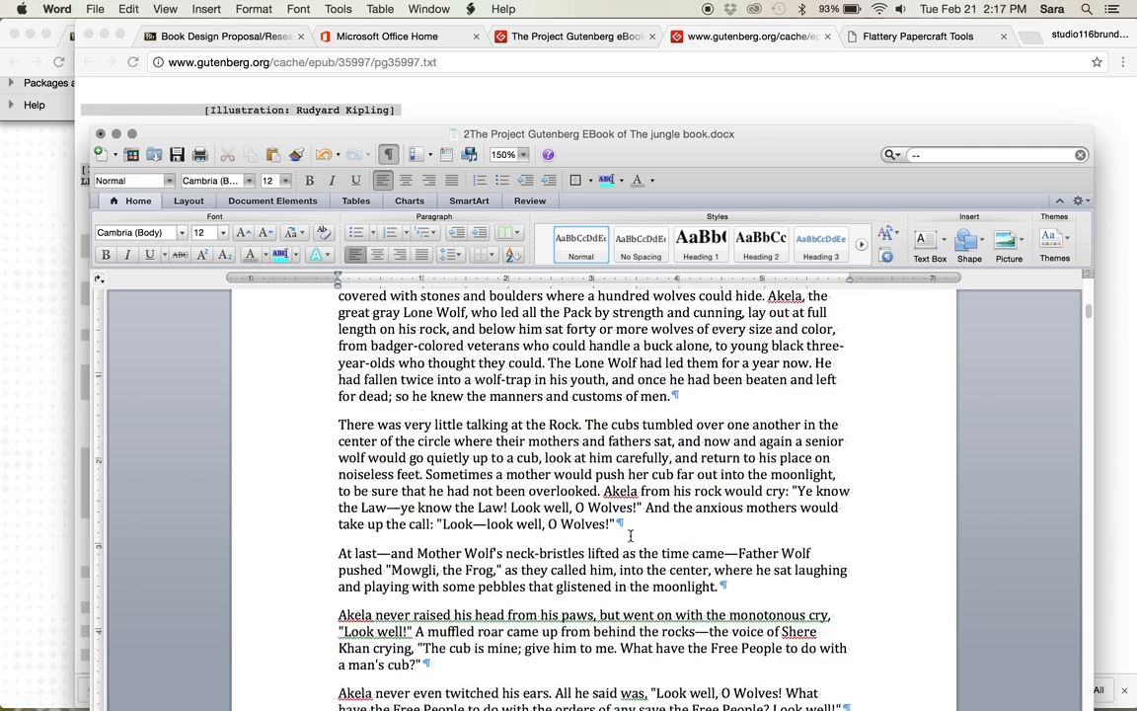
scroll(631, 534, "down", 15)
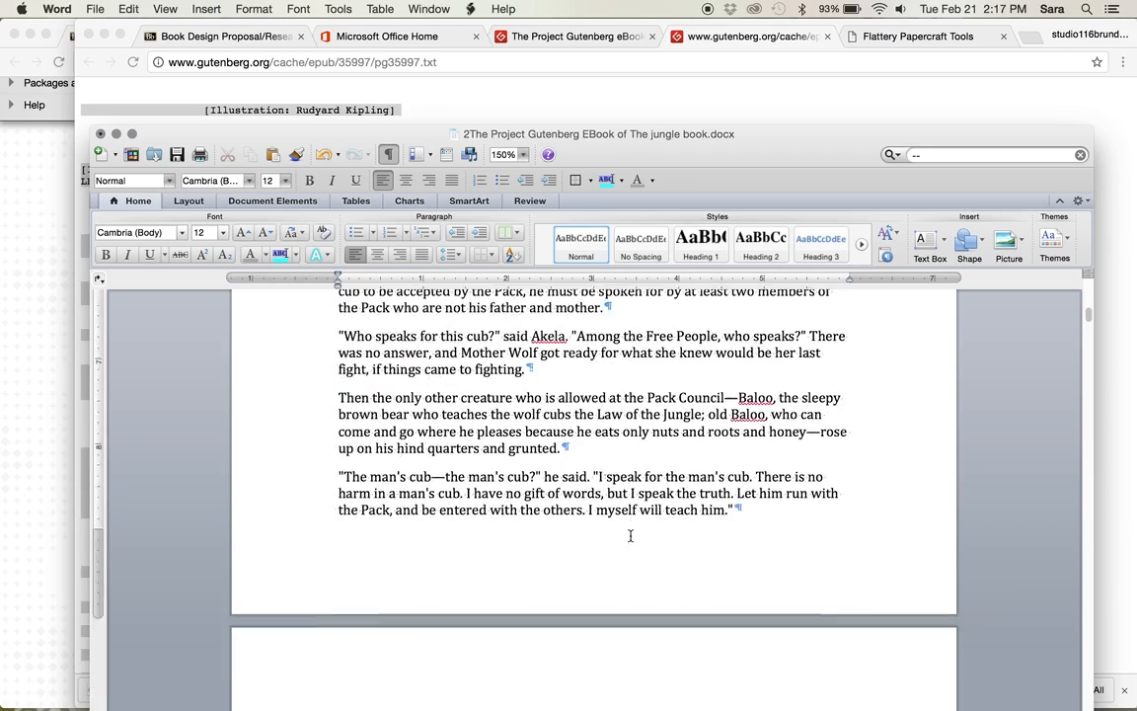
scroll(636, 541, "down", 13)
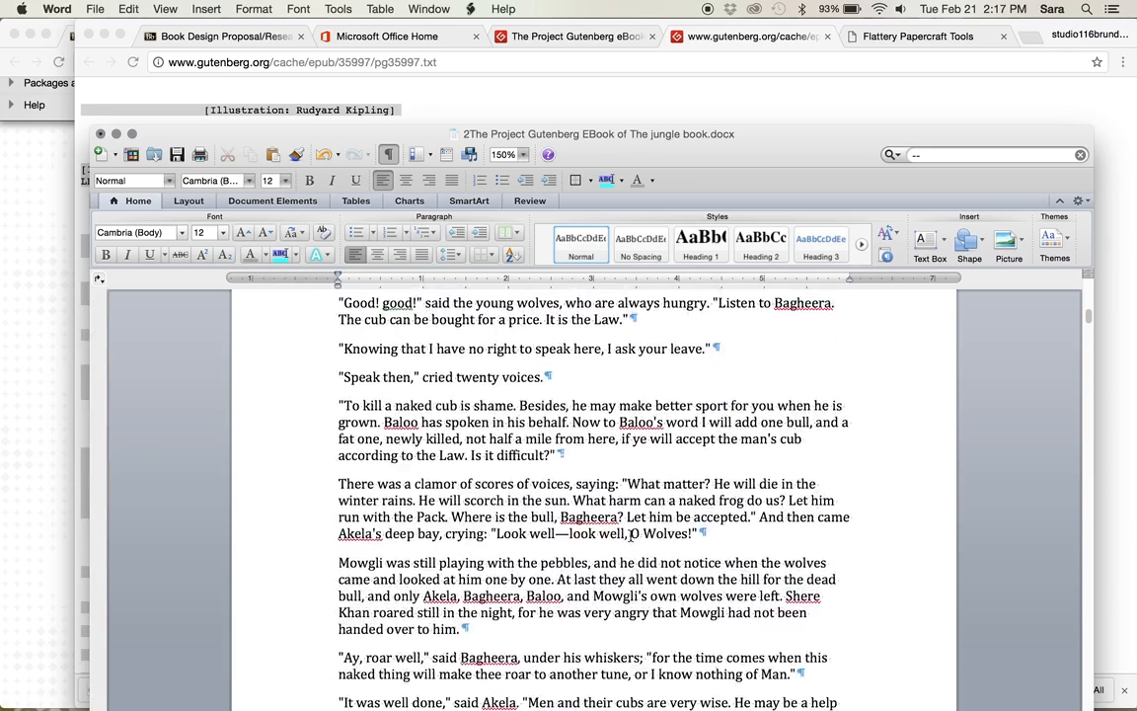
scroll(636, 542, "down", 11)
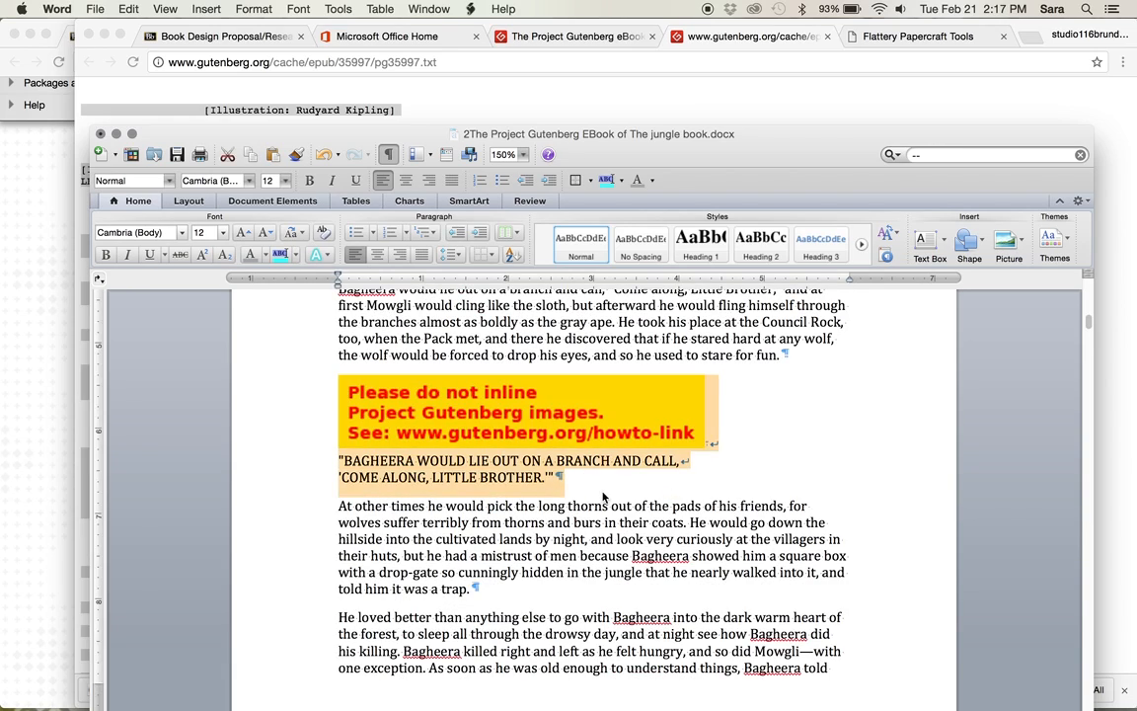
- Look through the following pages for leftover unwanted content and examine the bracketed word "[dogs]" in Mowgli's speech to the Council
scroll(603, 493, "down", 11)
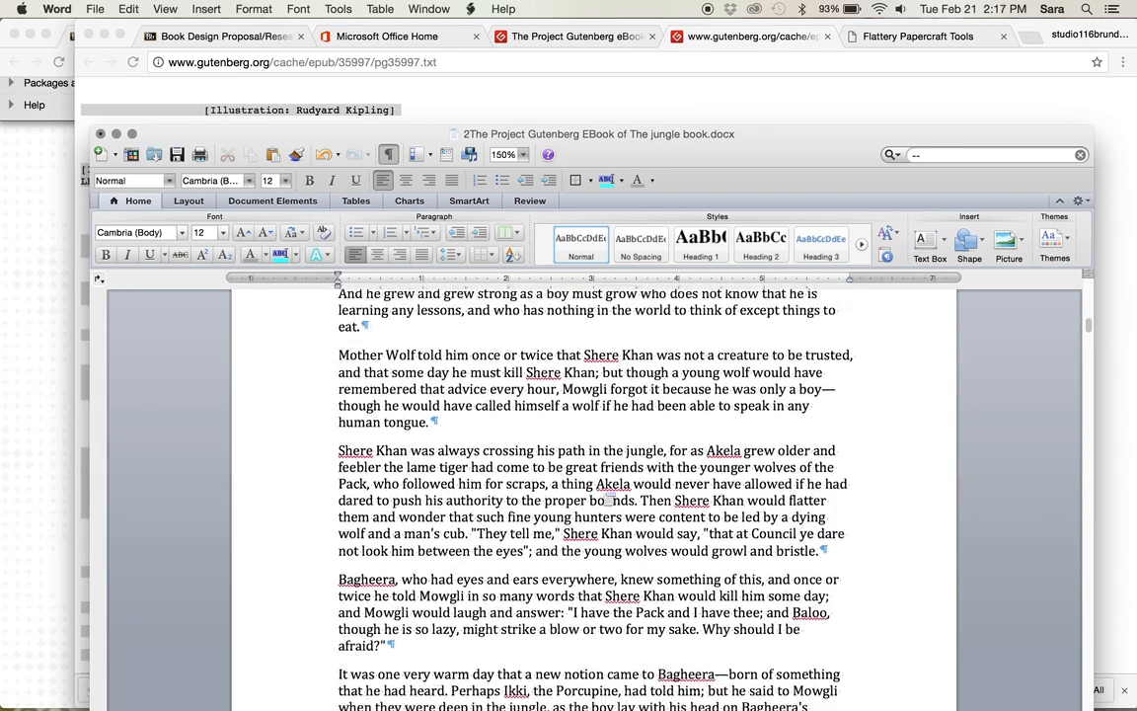
scroll(602, 491, "down", 10)
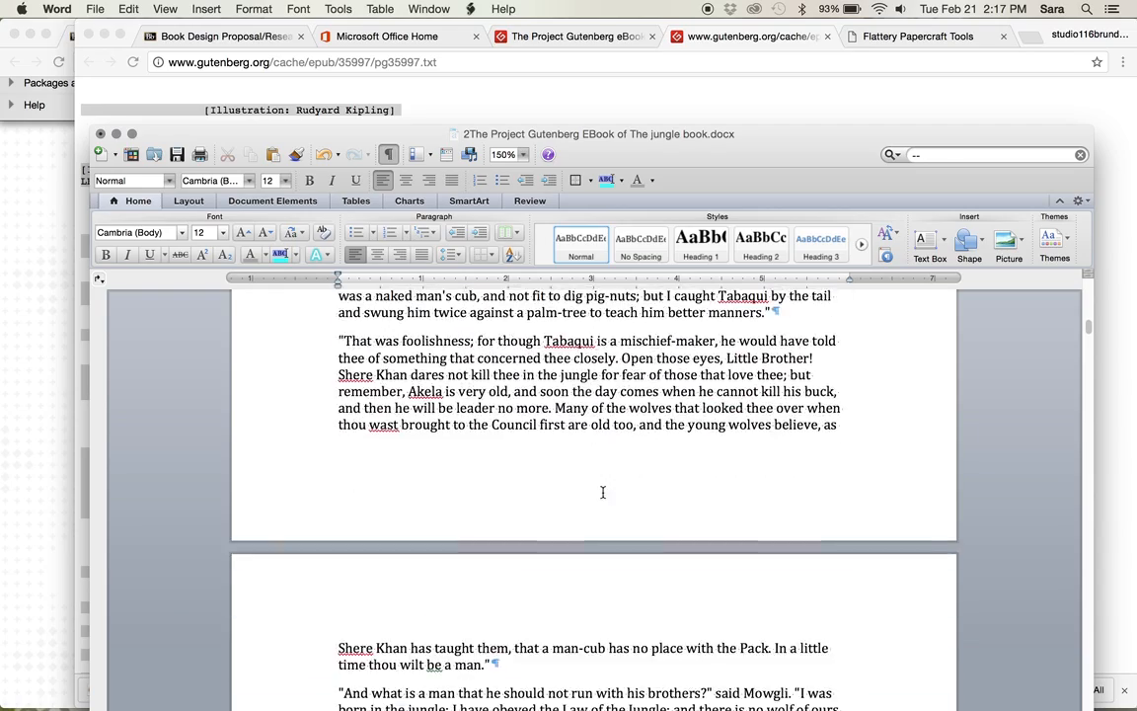
scroll(604, 494, "down", 10)
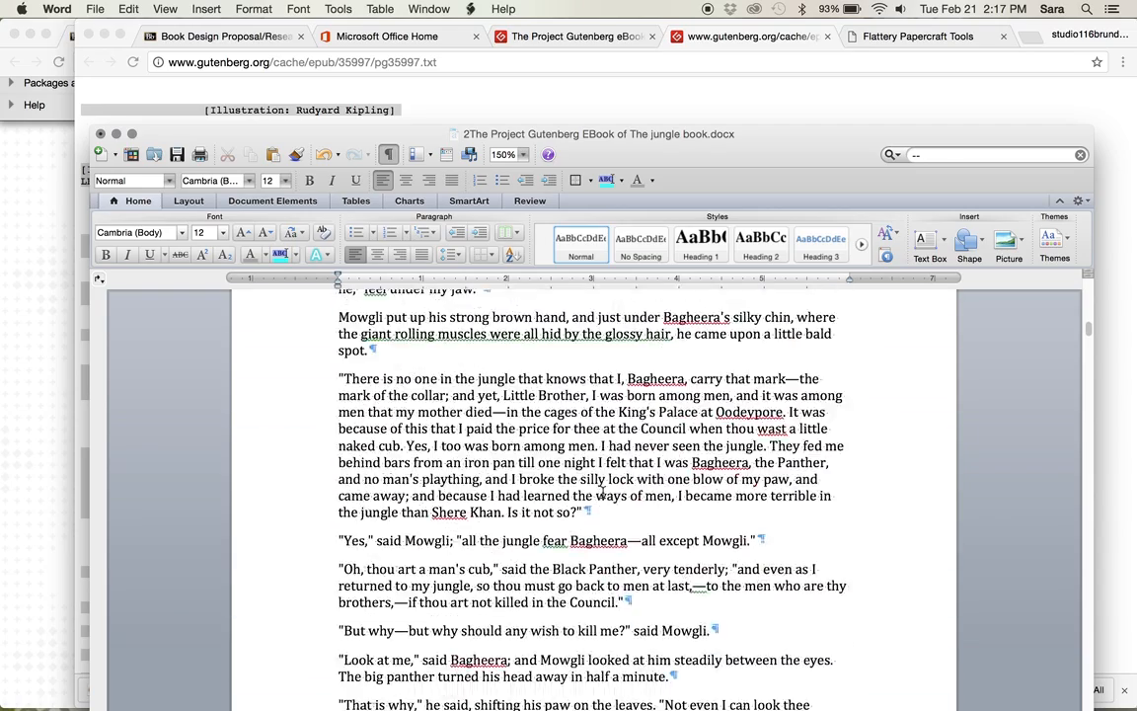
scroll(609, 499, "down", 20)
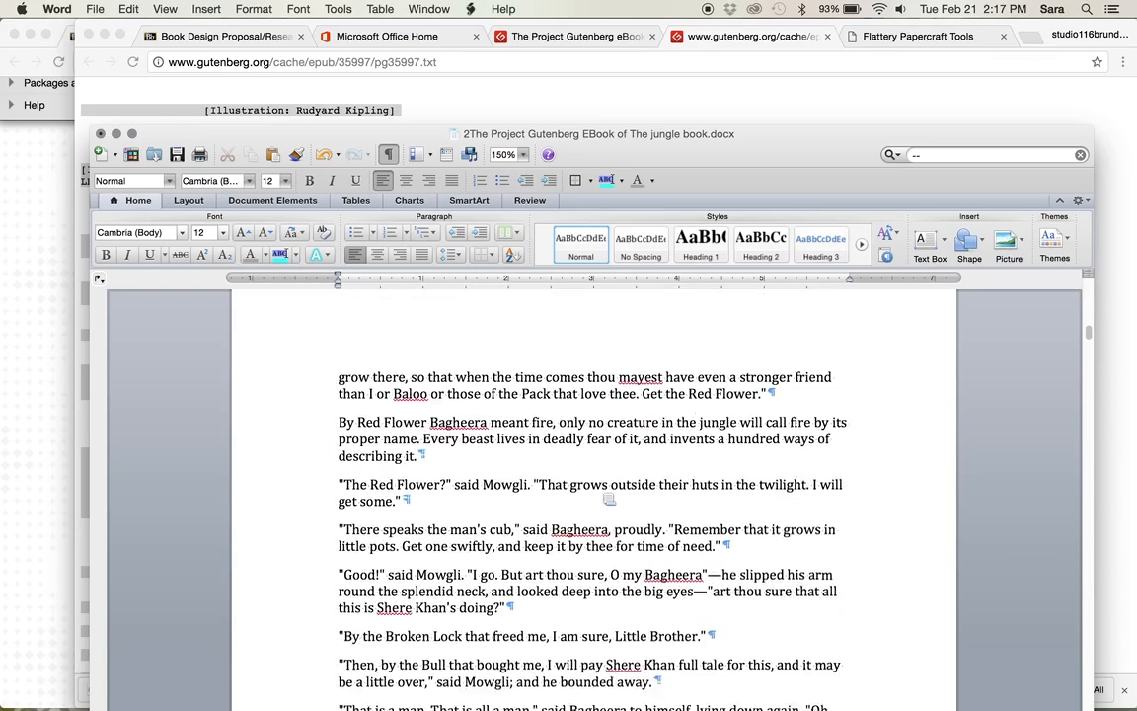
scroll(602, 492, "down", 20)
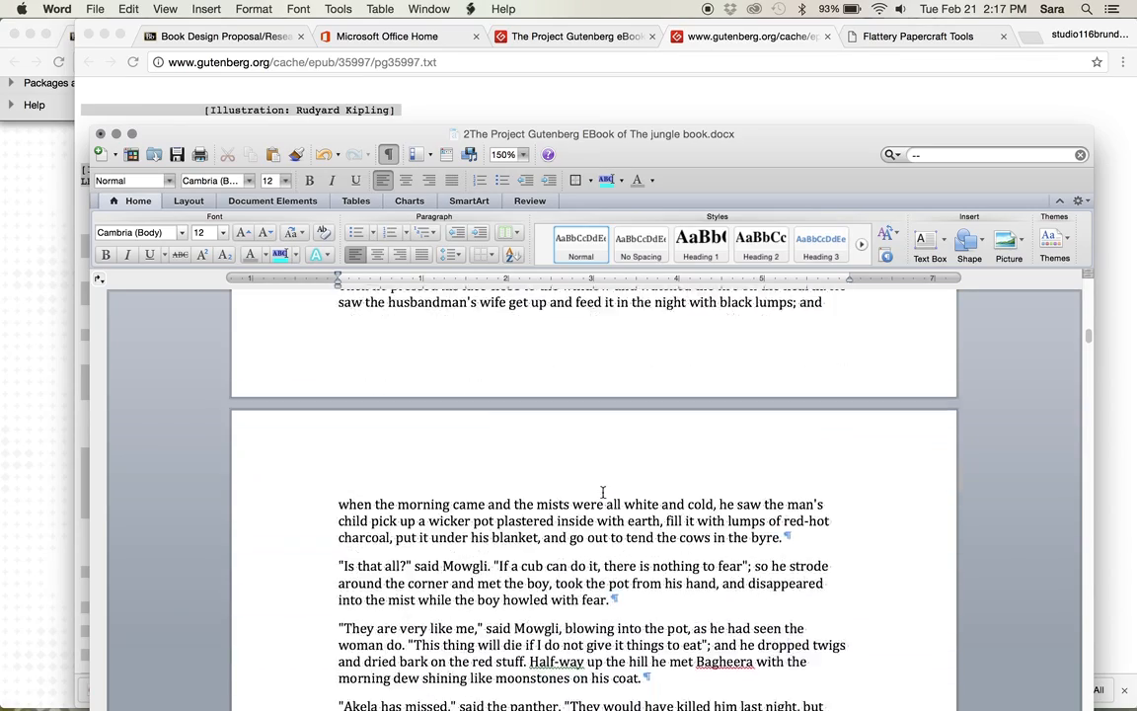
scroll(602, 491, "down", 20)
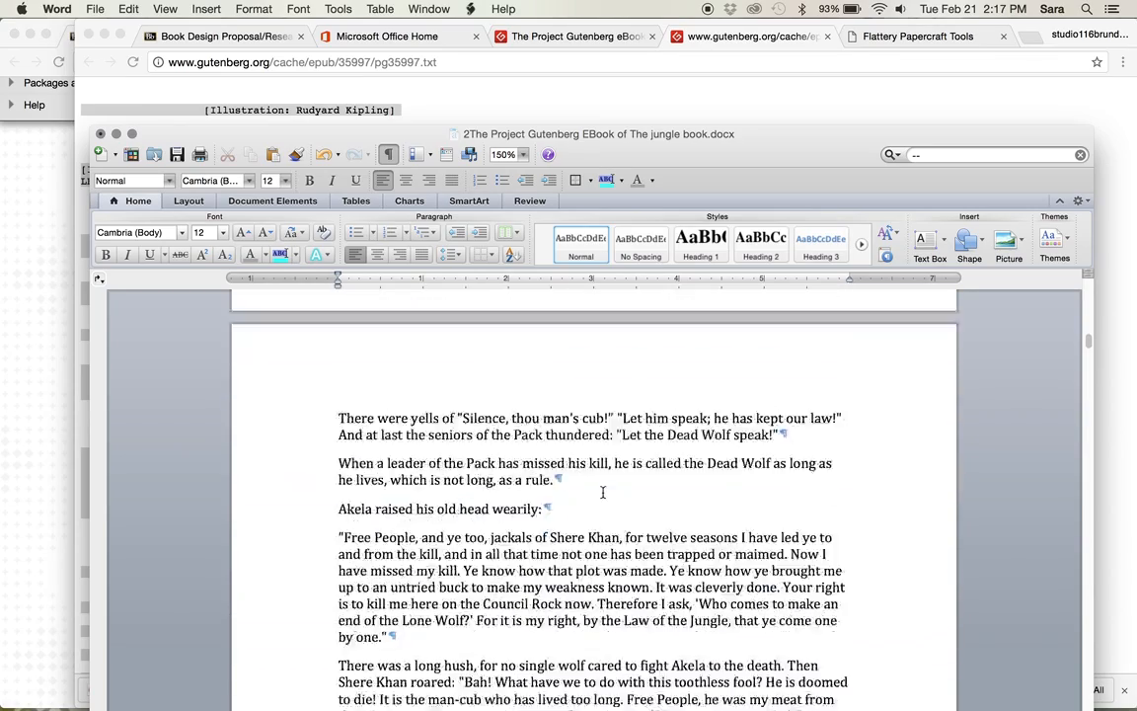
scroll(602, 491, "down", 15)
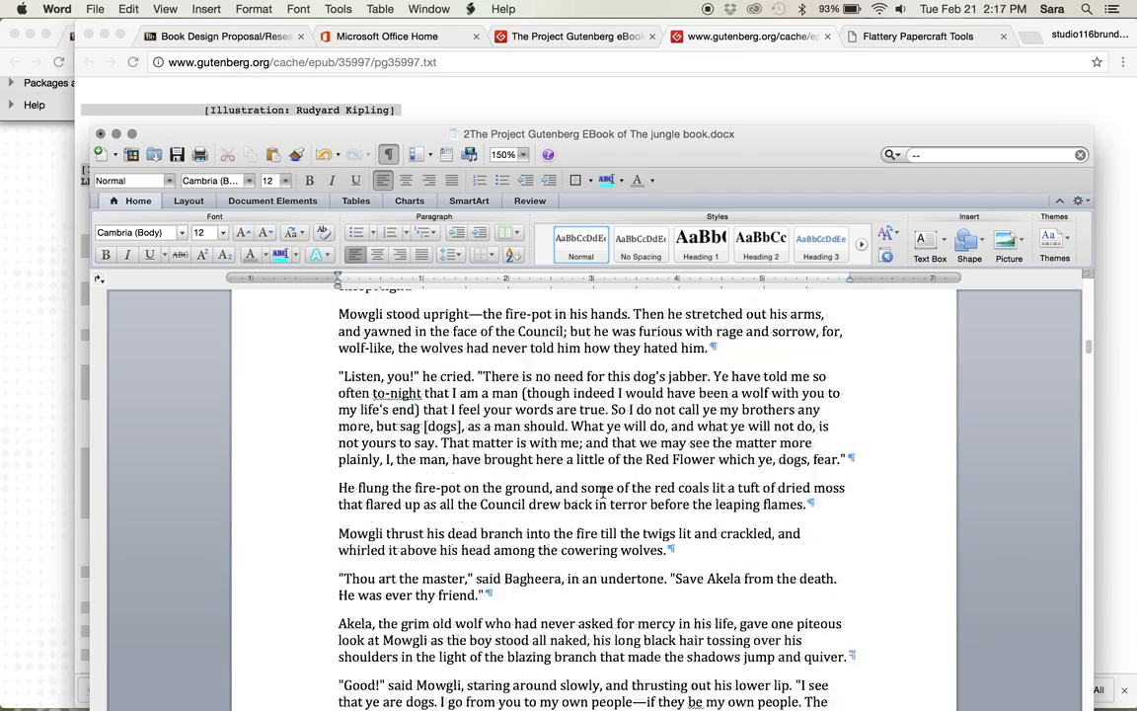
scroll(602, 491, "up", 10)
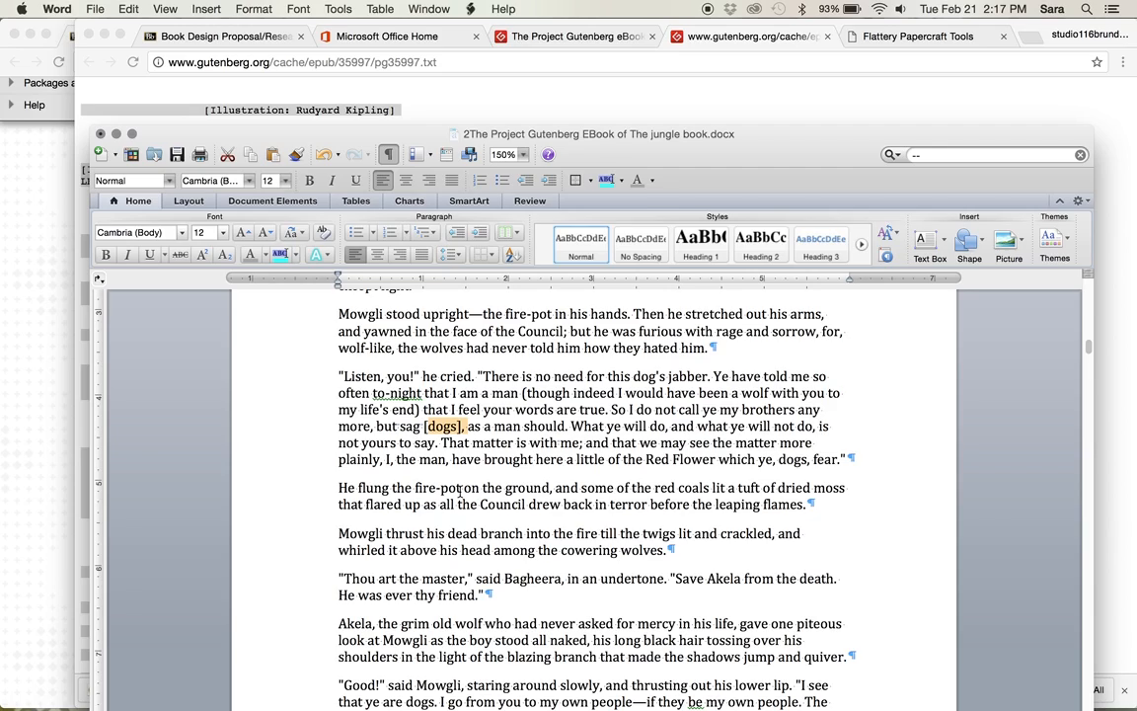
- Look through the rest of the first chapter and examine where each stanza of "HUNTING-SONG OF THE SEEONEE PACK" ends
scroll(532, 562, "down", 1)
scroll(532, 561, "down", 2)
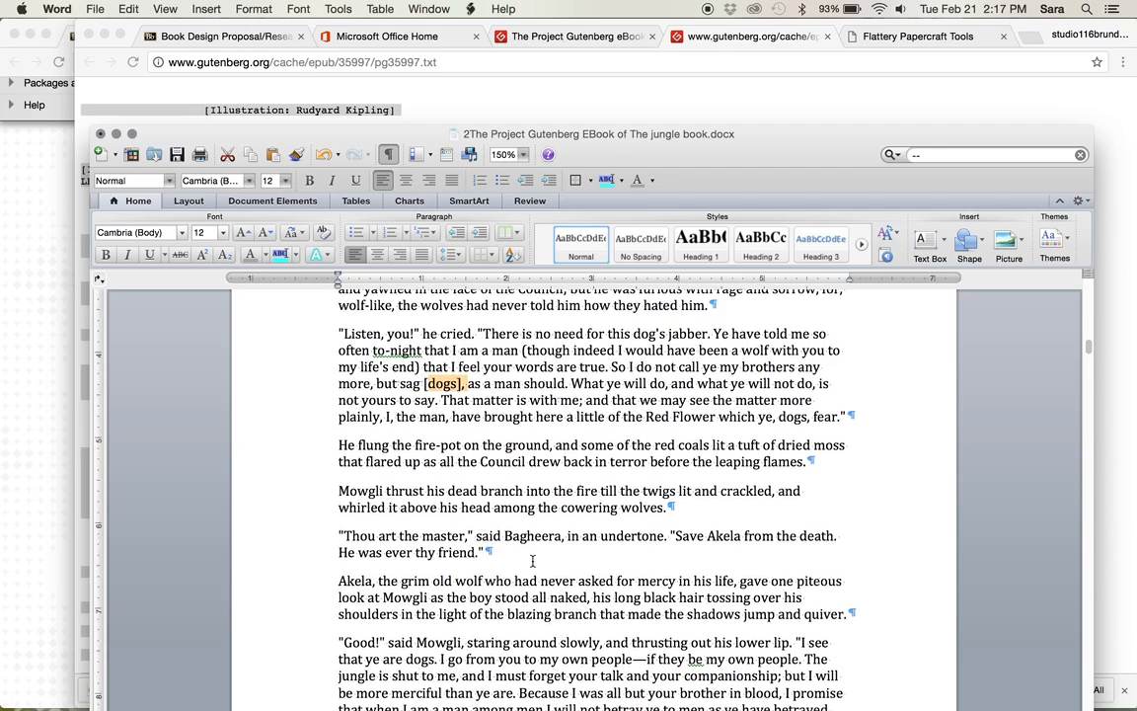
scroll(531, 561, "down", 20)
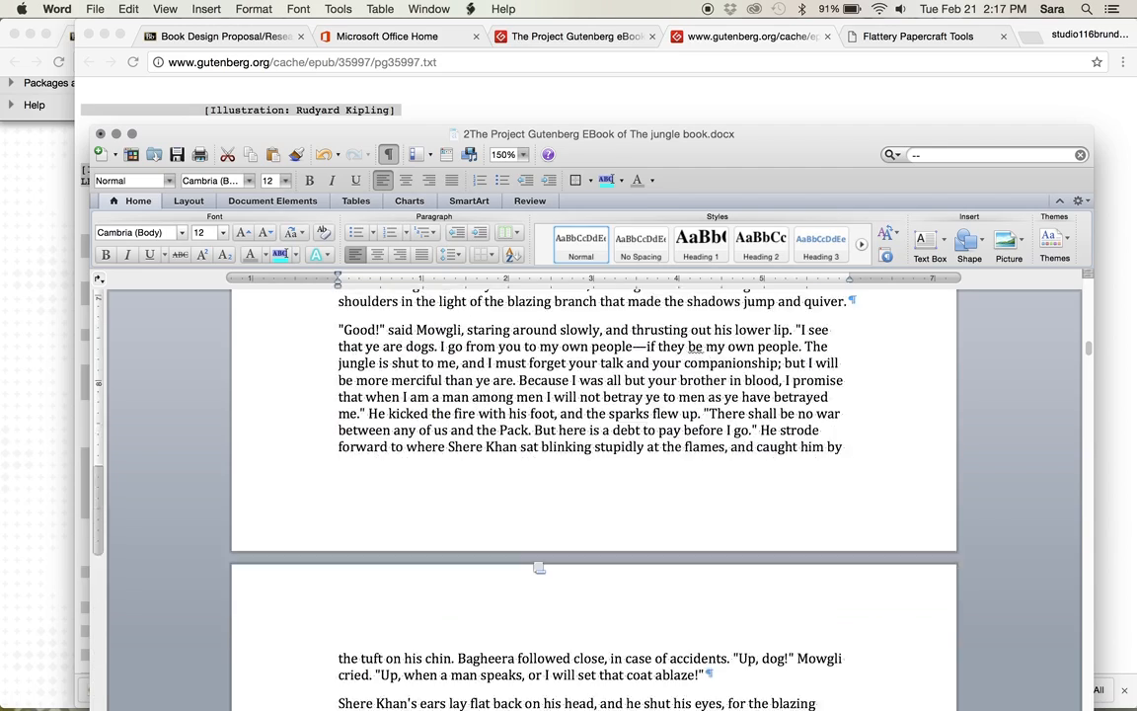
scroll(532, 561, "down", 17)
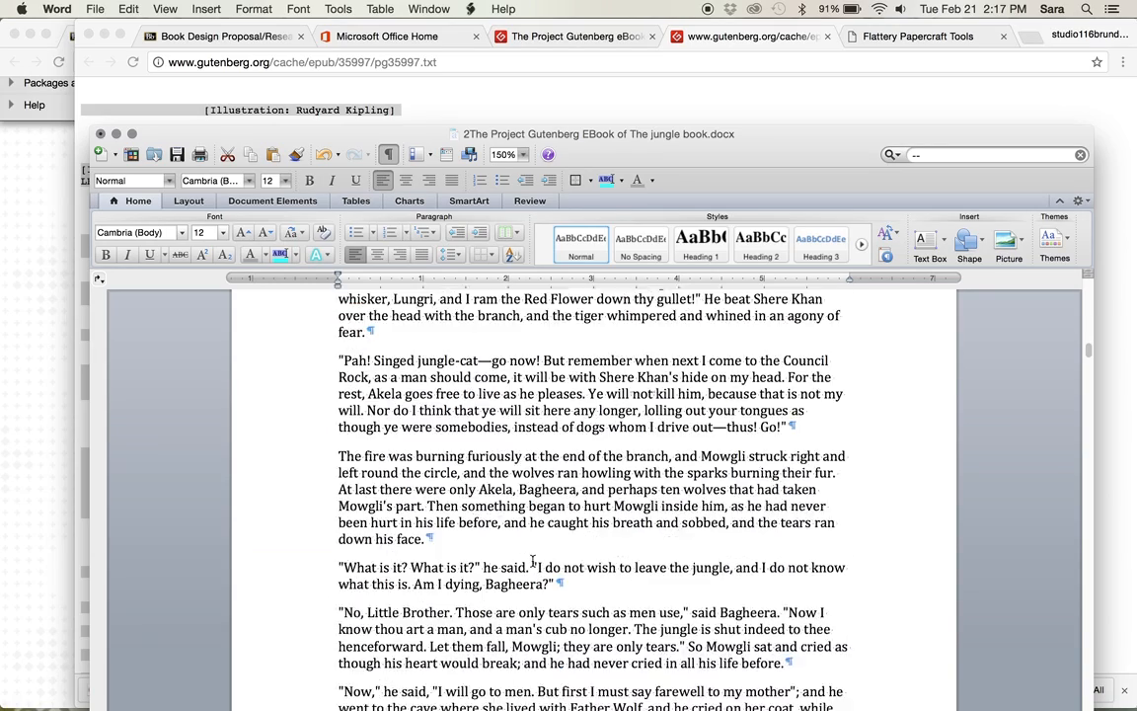
scroll(532, 560, "down", 20)
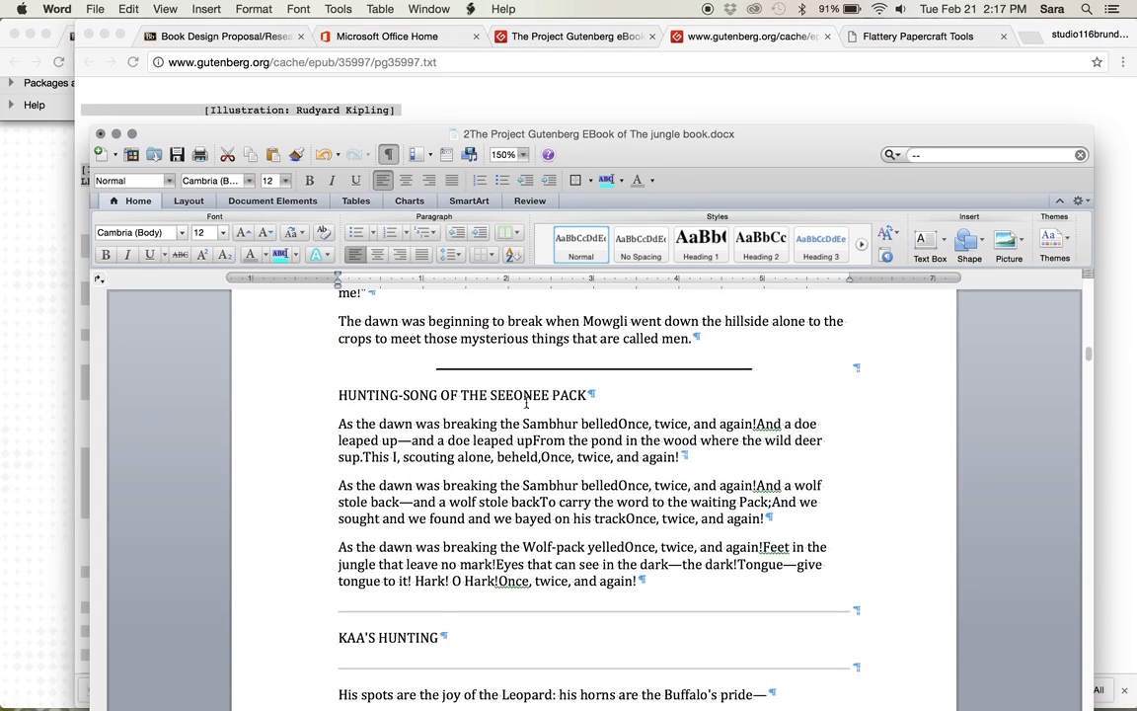
scroll(549, 496, "down", 1)
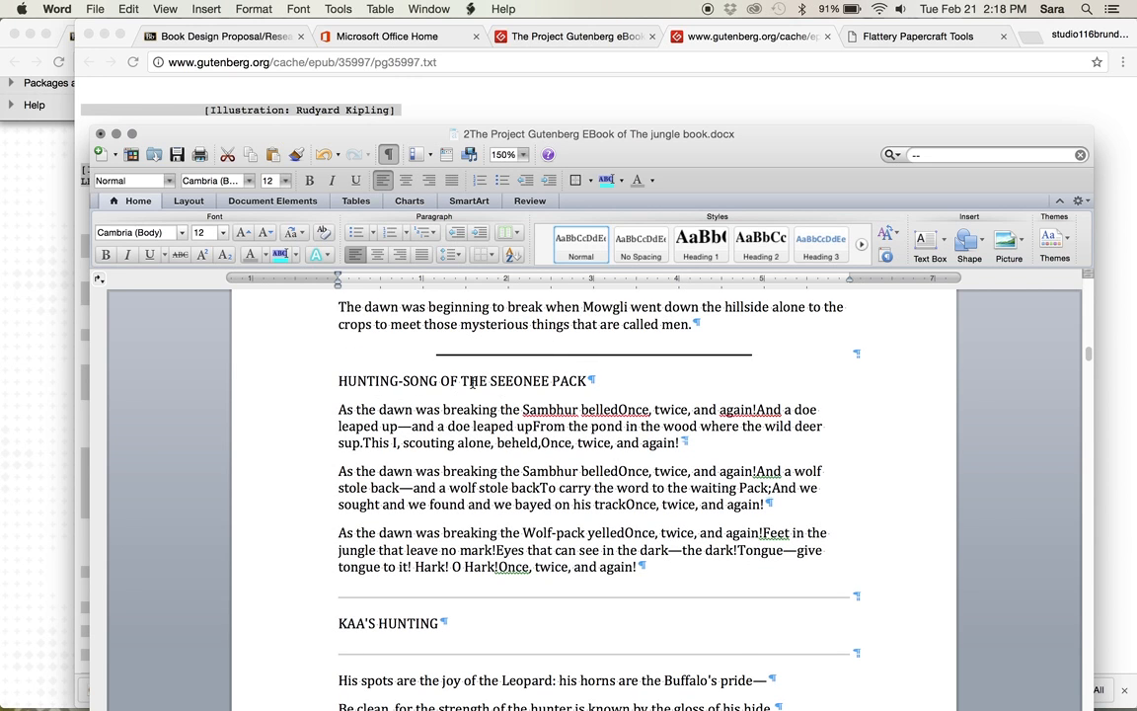
scroll(562, 491, "up", 5)
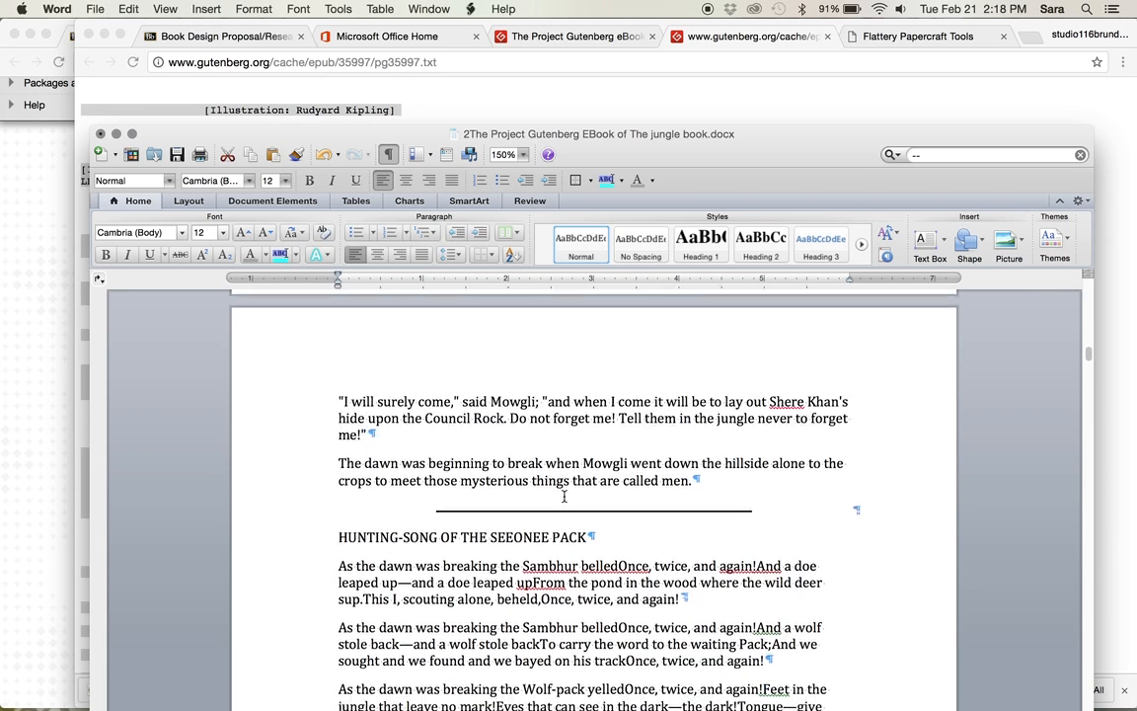
scroll(563, 491, "down", 5)
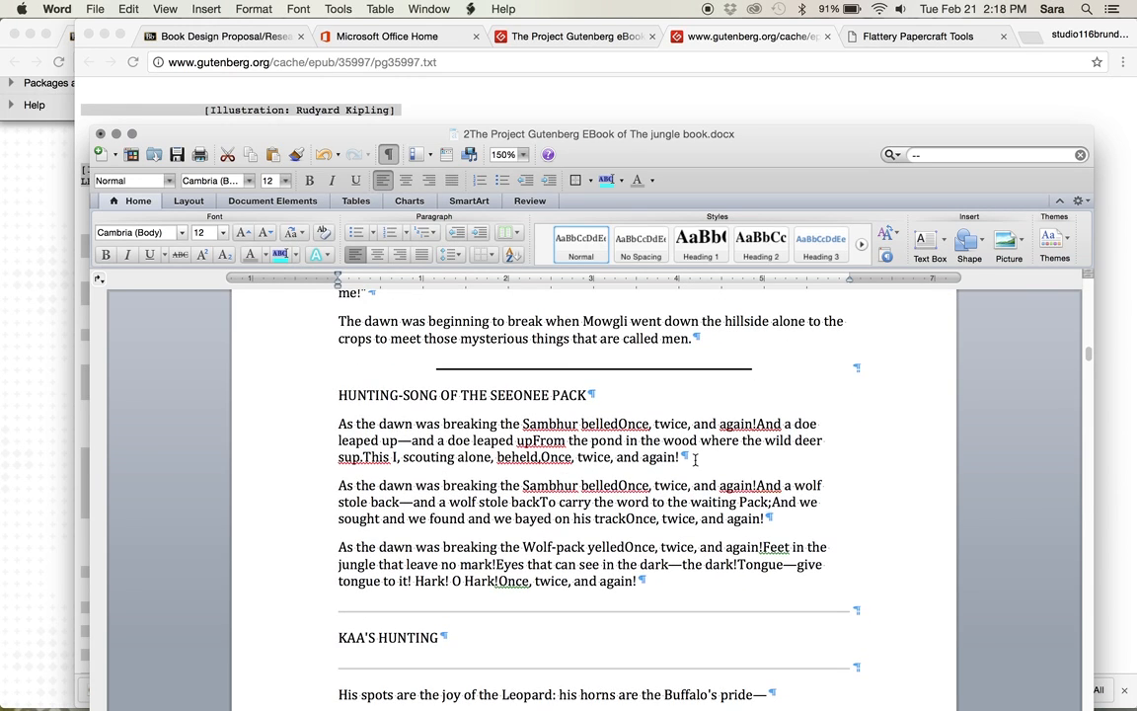
left_click_drag(678, 457, 643, 457)
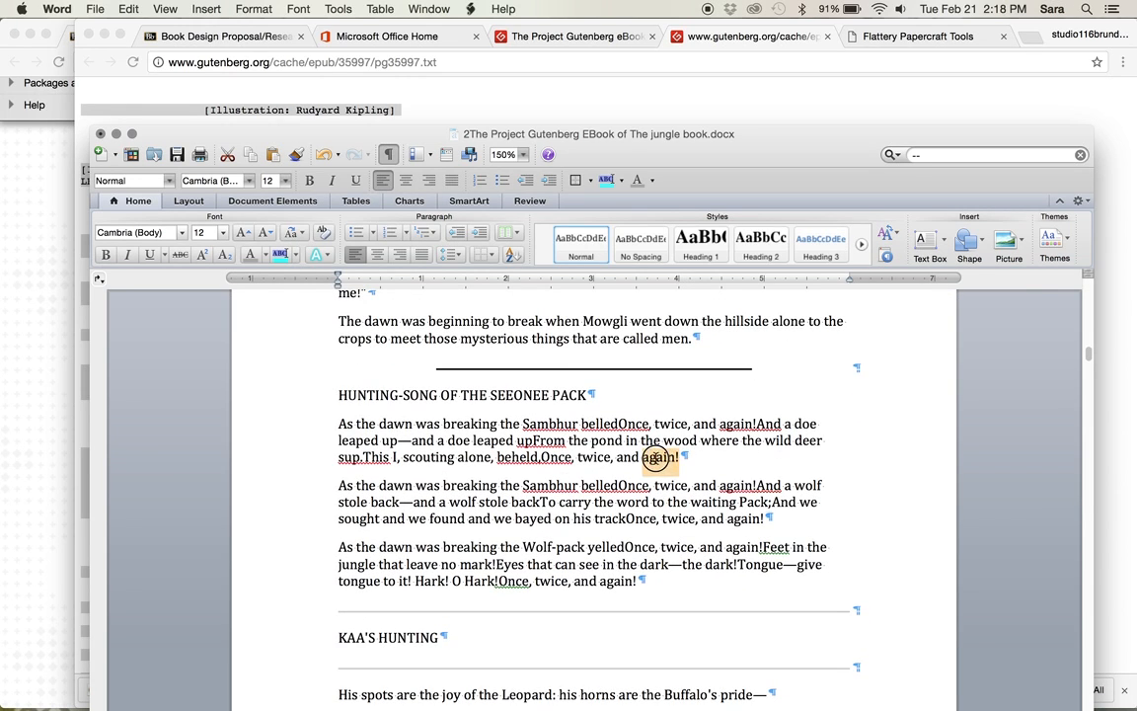
left_click_drag(764, 518, 723, 518)
left_click(638, 581)
left_click_drag(638, 581, 599, 581)
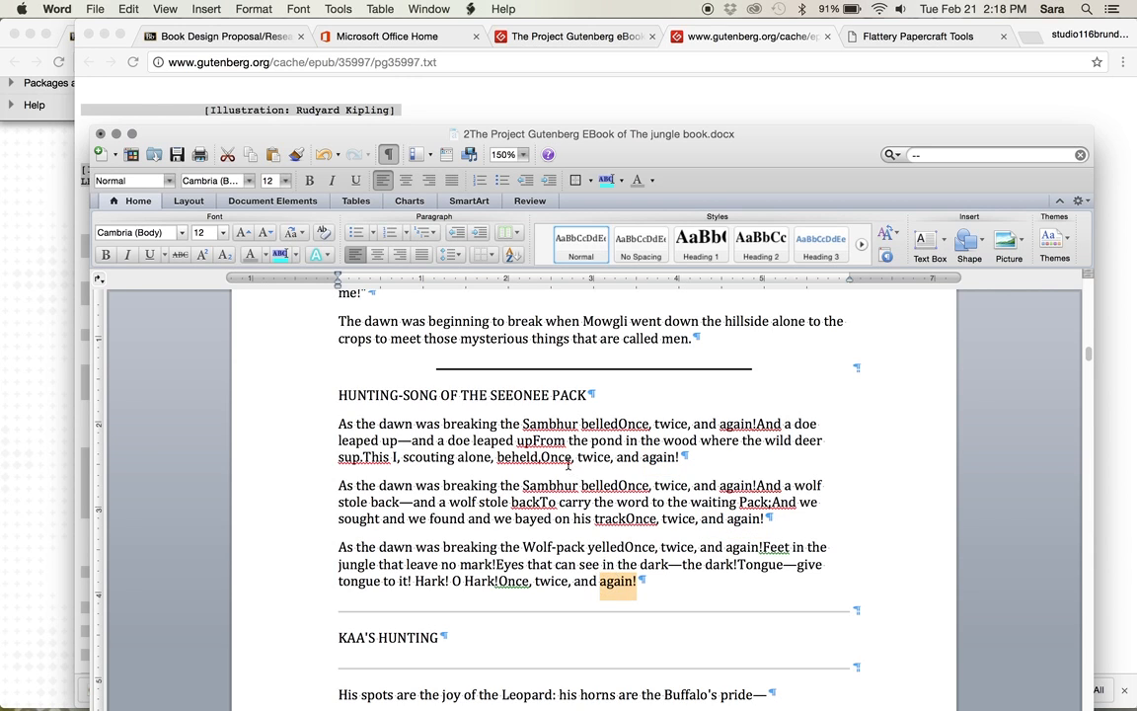
- Insert the tag "(((verse title)))" above "HUNTING-SONG OF THE SEEONEE PACK" and "(((verse)))" above its first stanza, each on its own line
scroll(496, 415, "down", 1)
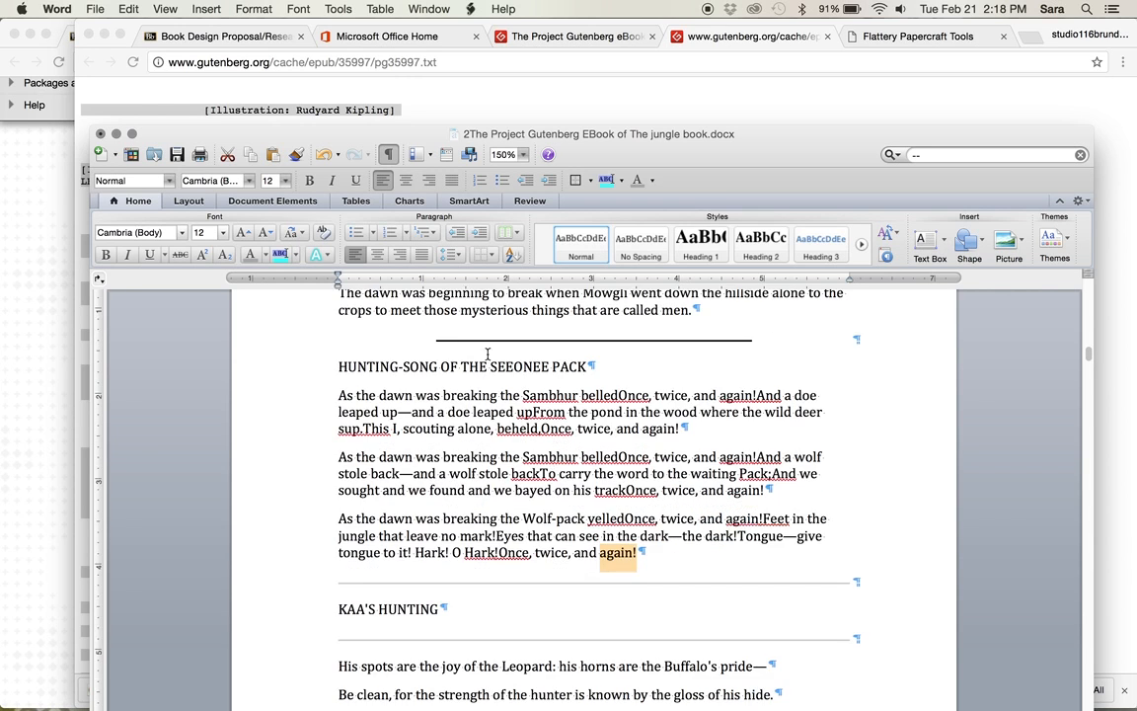
left_click(334, 366)
key("Return")
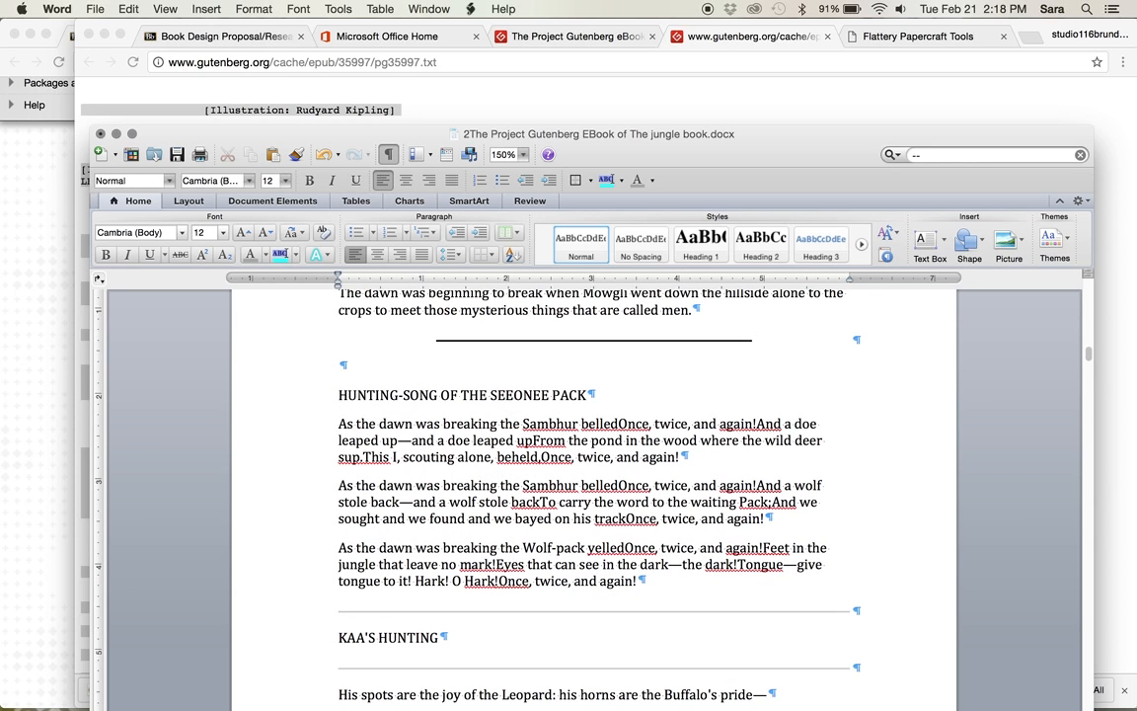
type("(((verse title)")
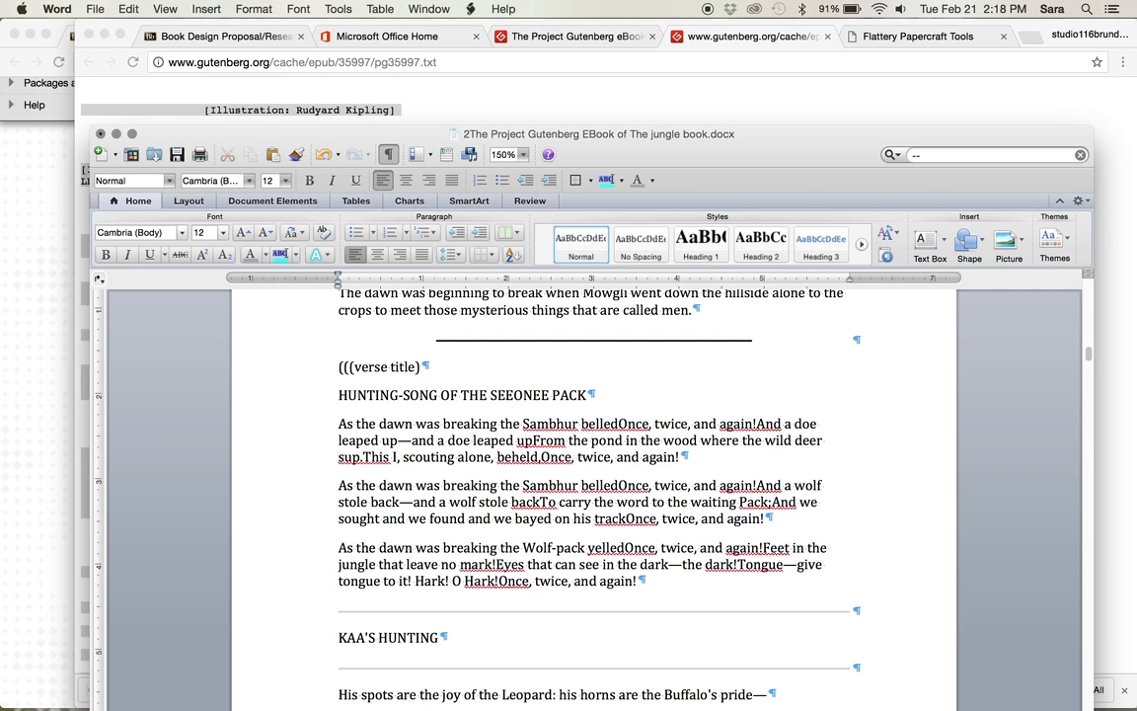
type("))")
key("Return")
type("((")
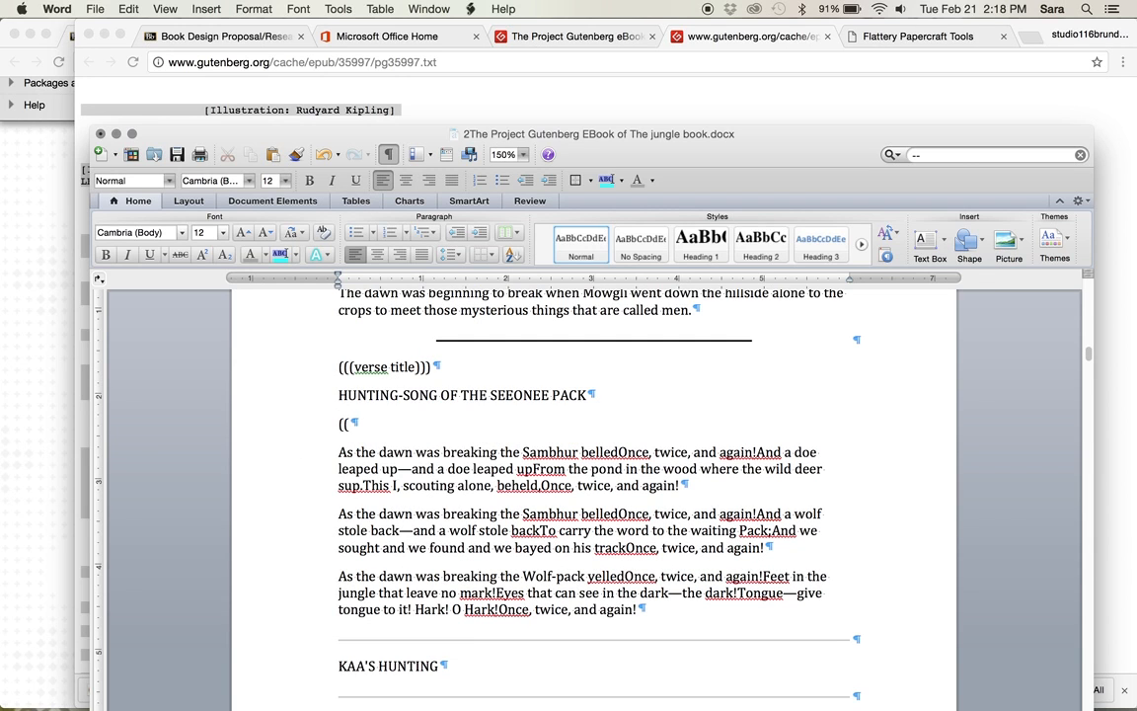
type("(verse)))")
- Insert the tag "(((verse title)))" on a new line above the "KAA'S HUNTING" heading that precedes the Maxims of Baloo verse
scroll(342, 429, "down", 5)
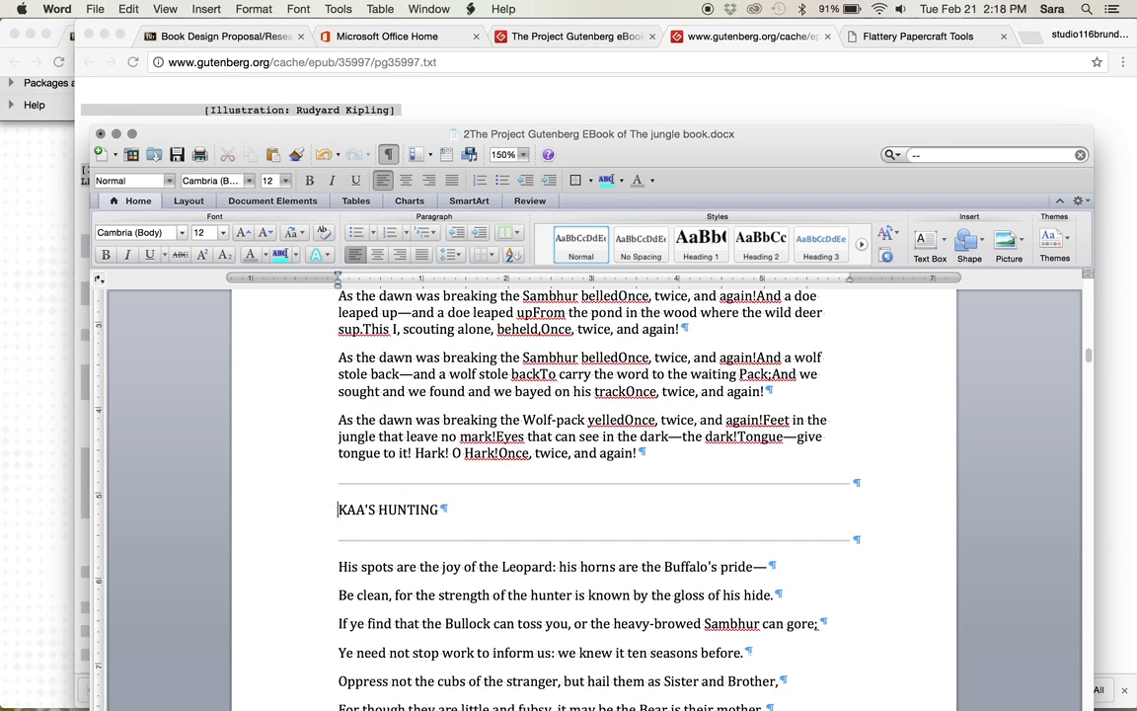
key("Return")
type("(((chapt")
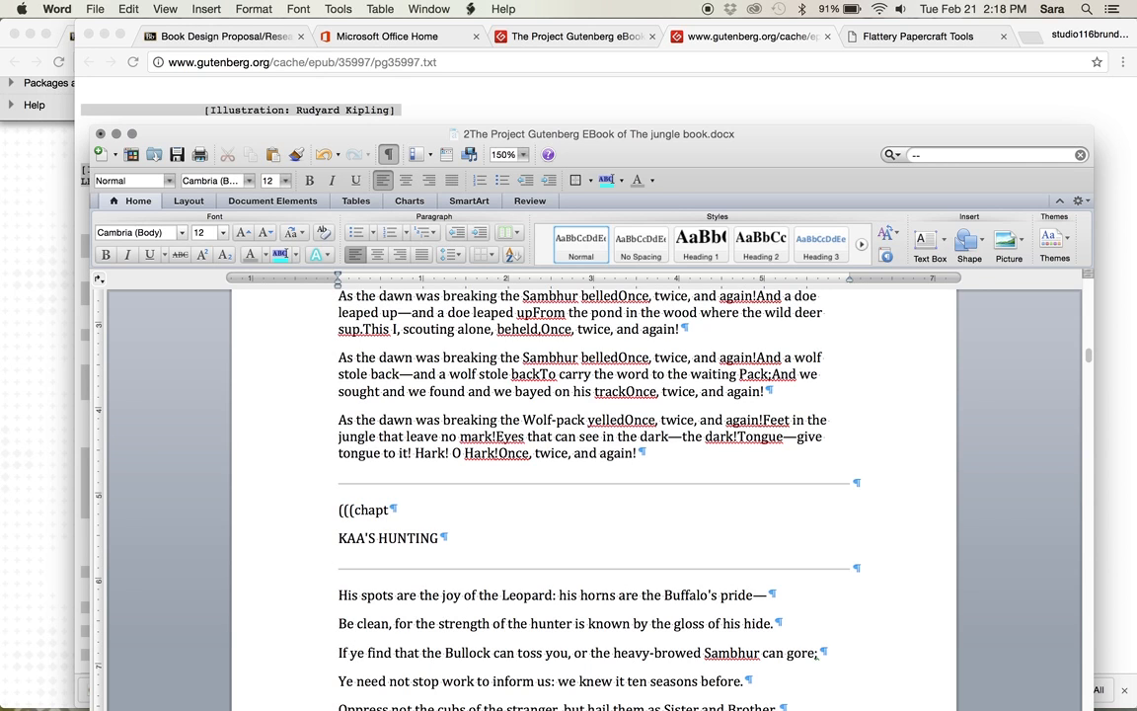
key("BackSpace")
scroll(532, 565, "down", 2)
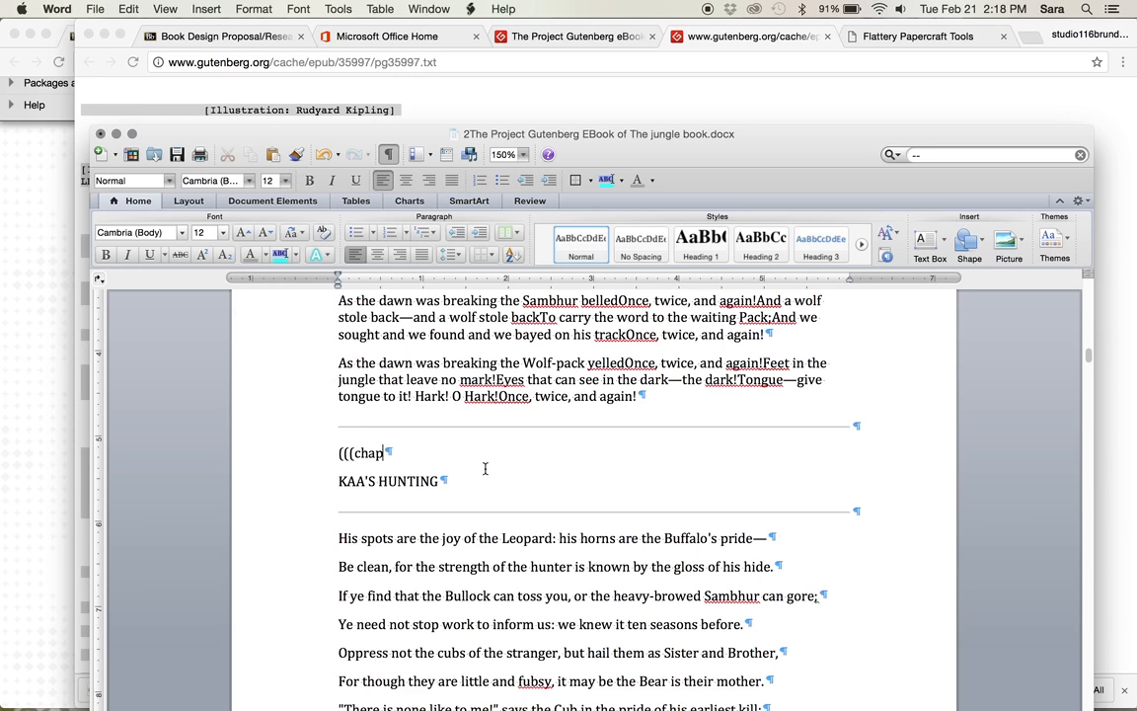
key("BackSpace")
key("BackSpace")
key("BackSpace")
key("BackSpace")
type("verse title")
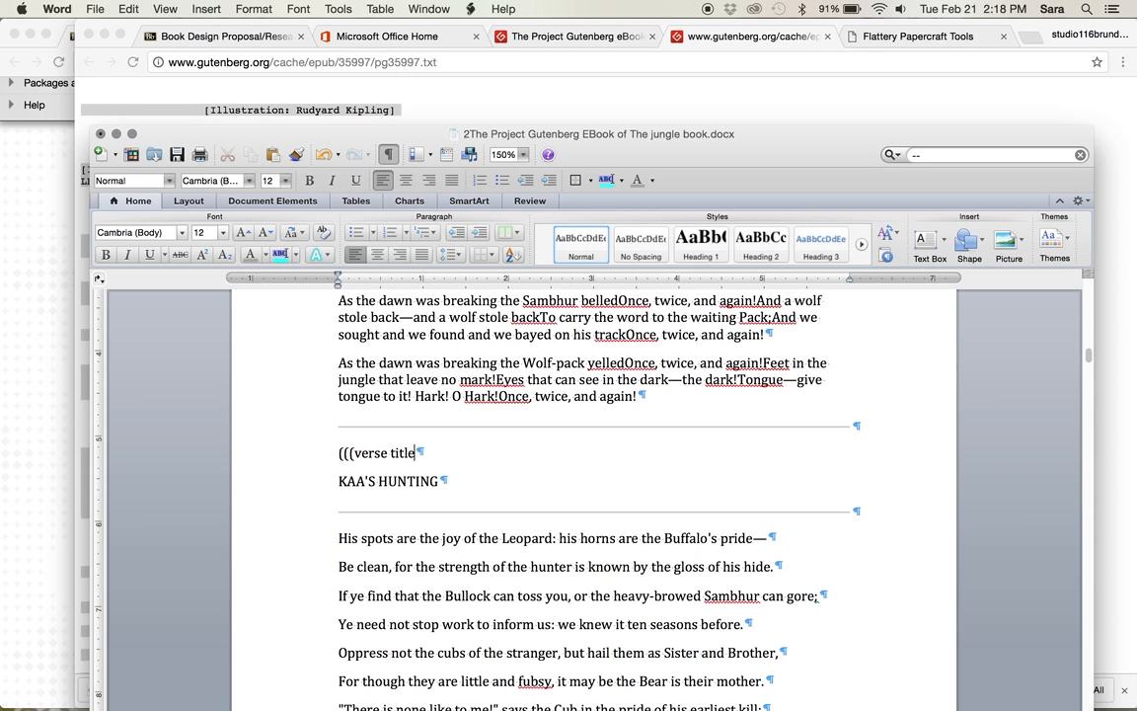
type(")))")
- Insert the tag "(((verse)))" on its own line above "His spots are the joy of the Leopard"
left_click(339, 538)
key("Return")
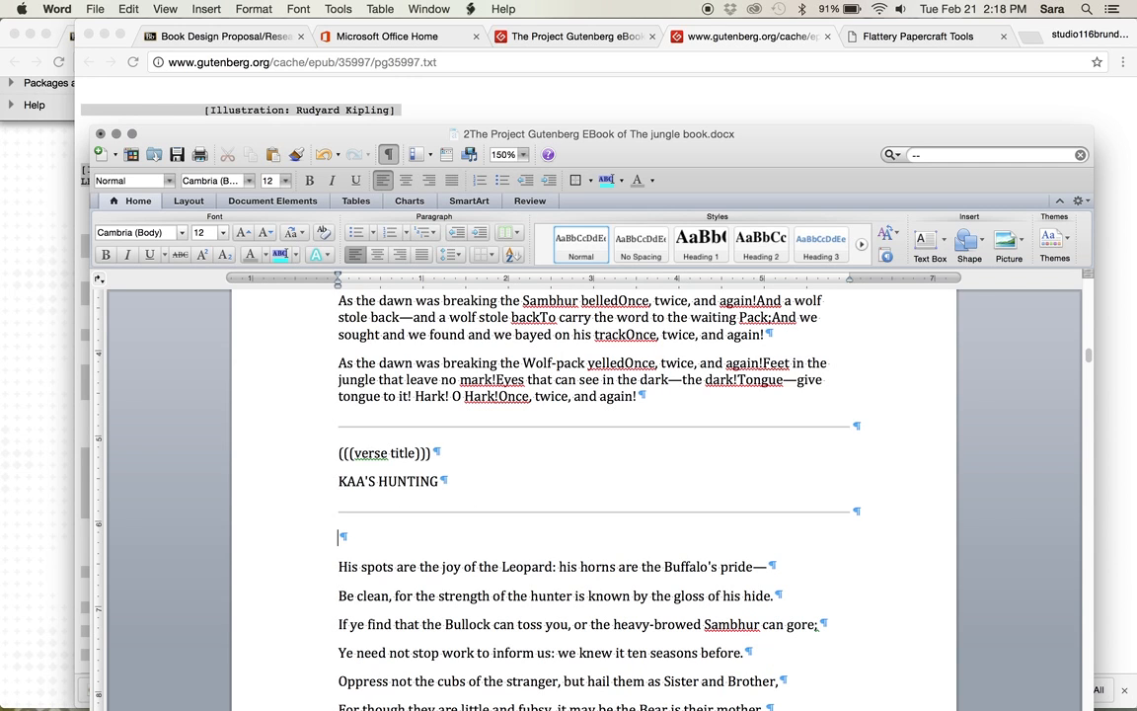
type("(((verse)))")
- Delete the yellow image placeholder between "Maxims of Baloo." and the second "KAA'S HUNTING" heading
scroll(525, 573, "down", 3)
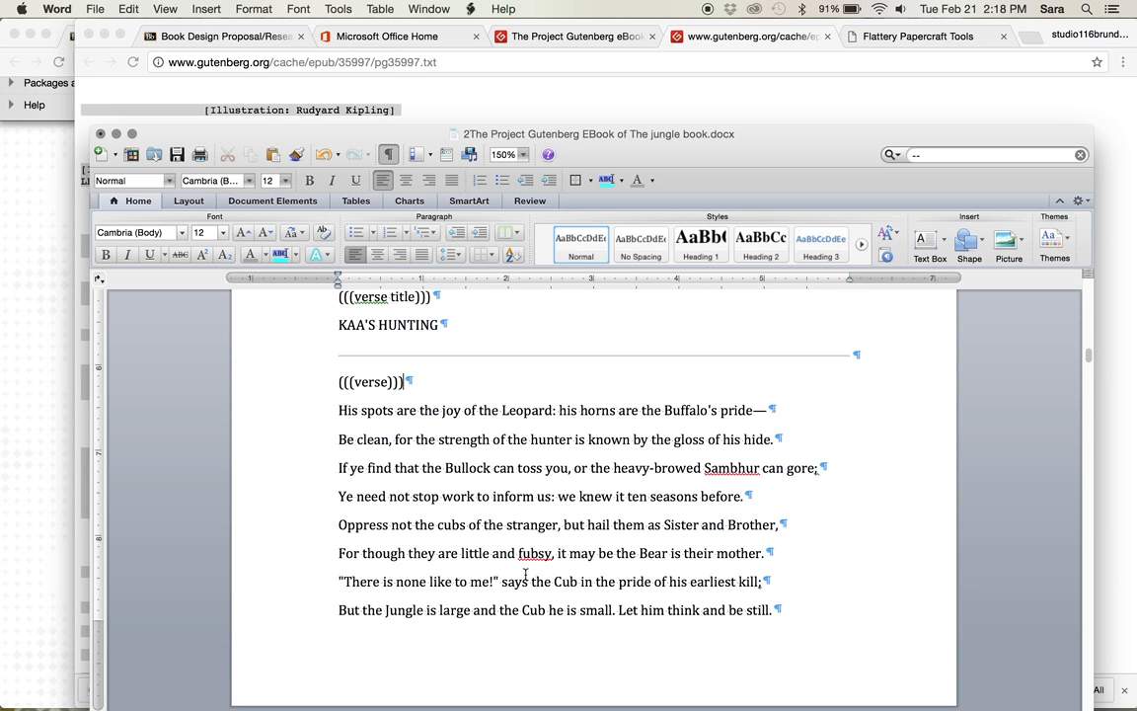
scroll(525, 573, "down", 10)
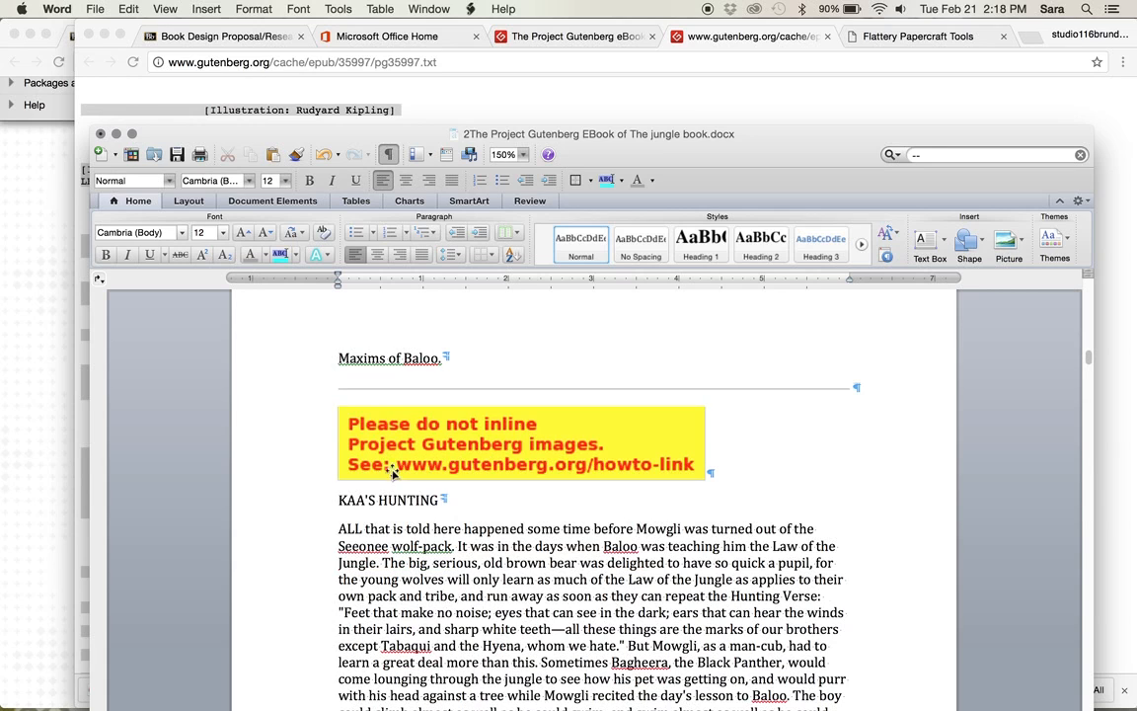
left_click(351, 424)
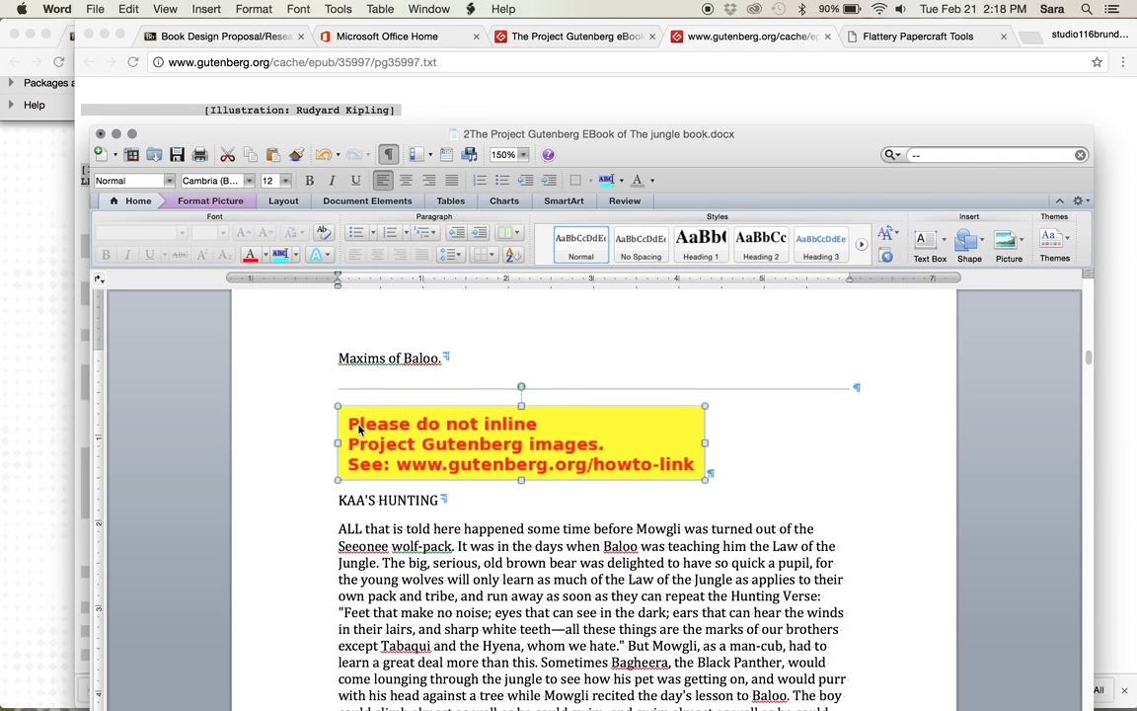
key("Delete")
- Insert the tag "(((chap title)))" on a new line directly above the second "KAA'S HUNTING" heading
key("shift+Down")
key("shift+Down")
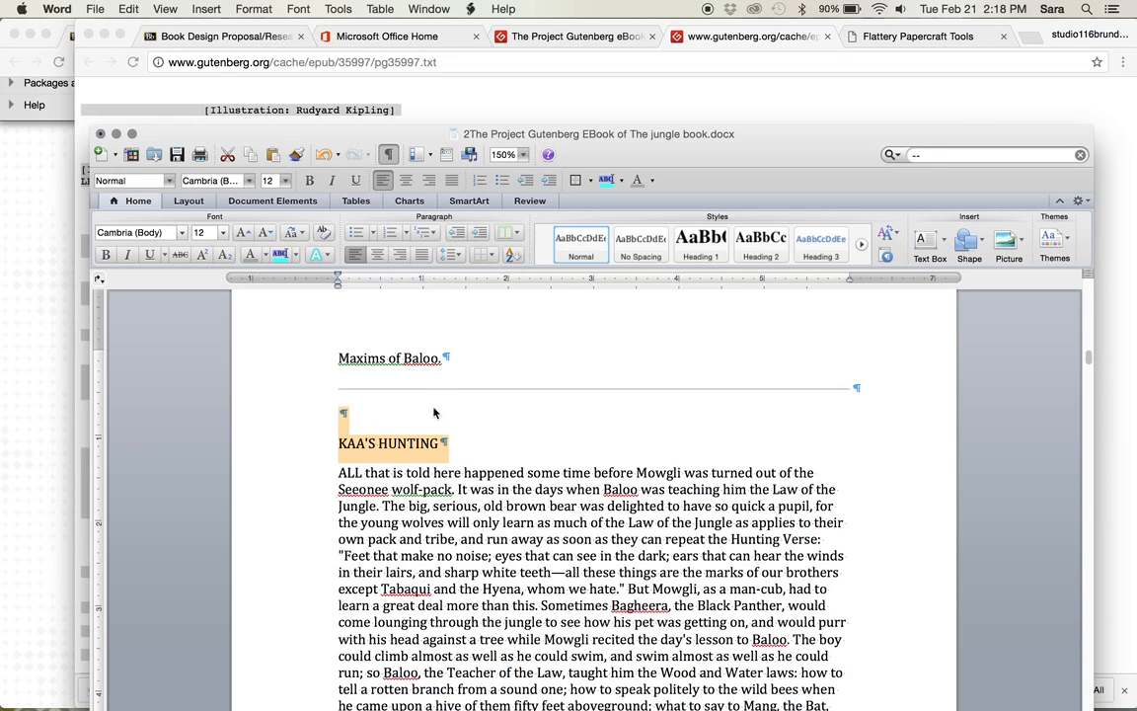
scroll(478, 472, "down", 3)
scroll(478, 471, "up", 5)
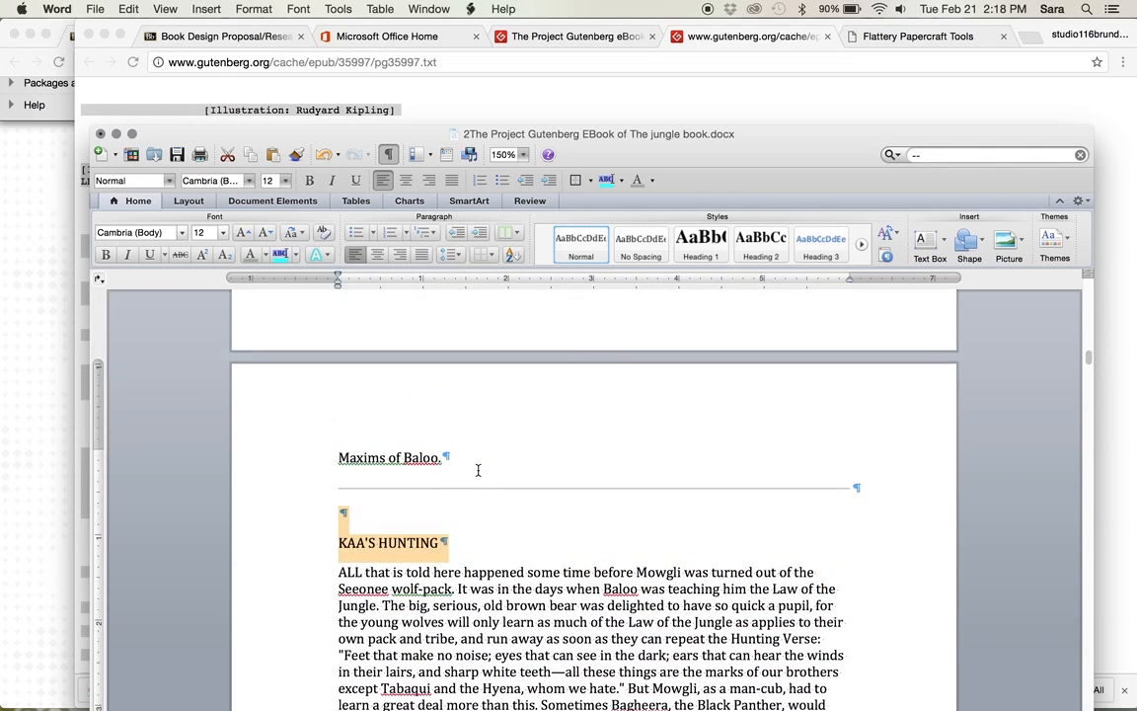
left_click(338, 513)
key("Return")
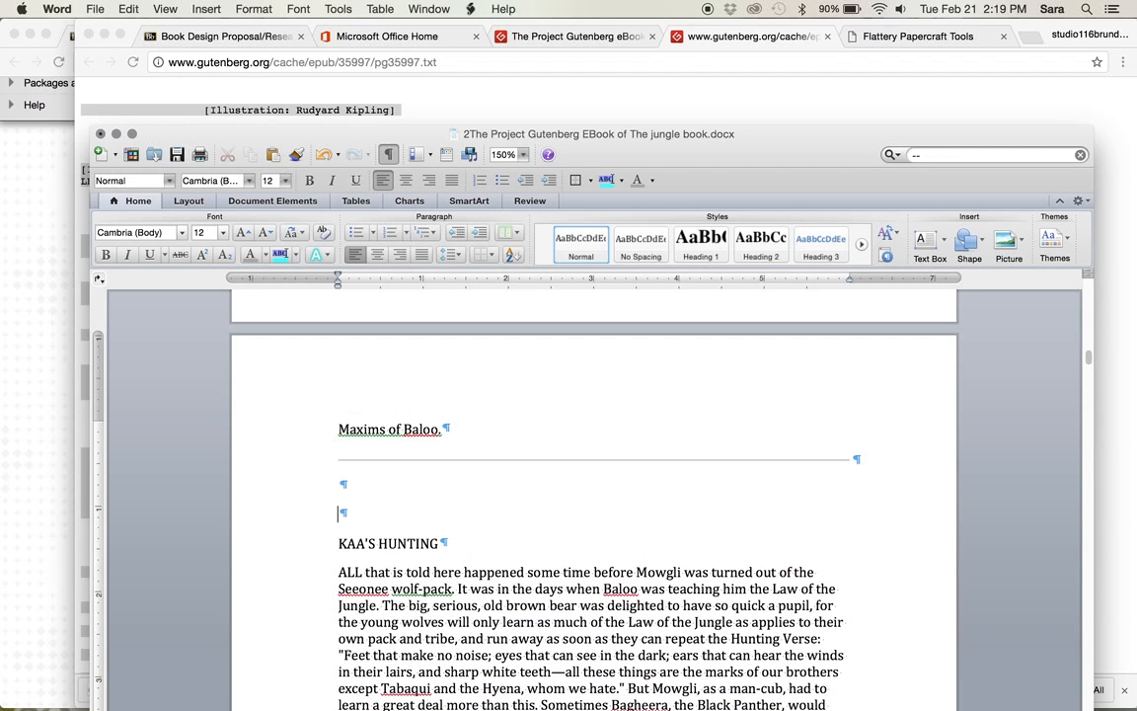
type("(((chap title)))")
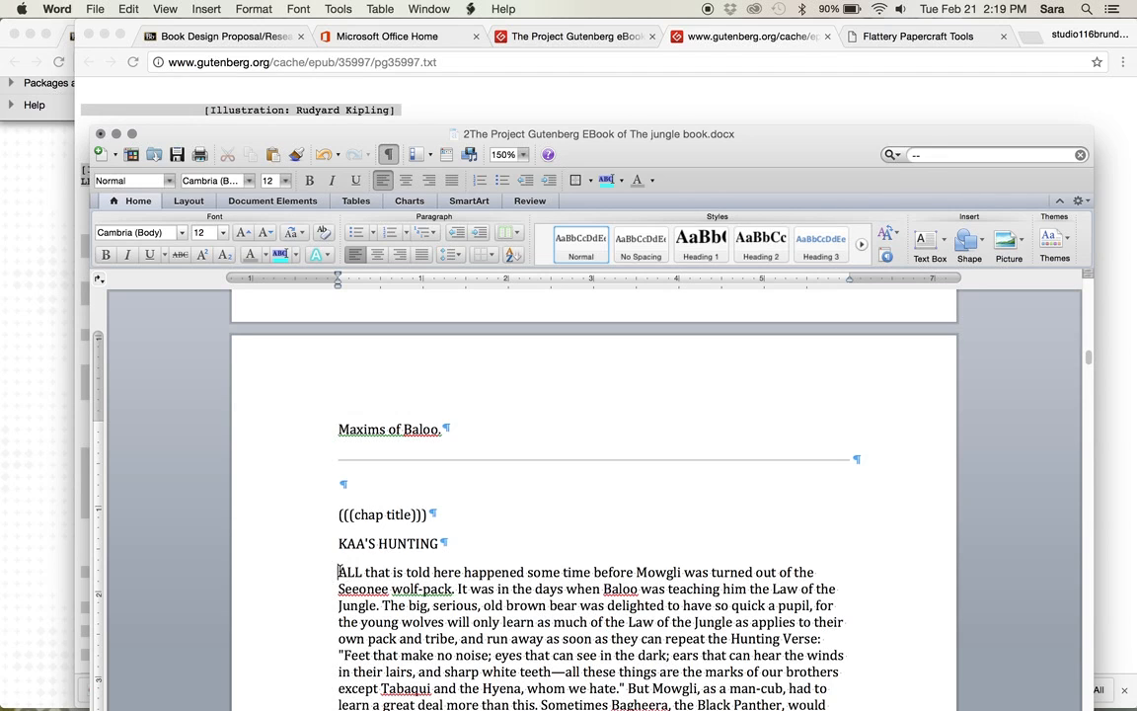
- Insert the tag "(((text)))" on its own line above the paragraph beginning "ALL that is told here", and save the document
key("Return")
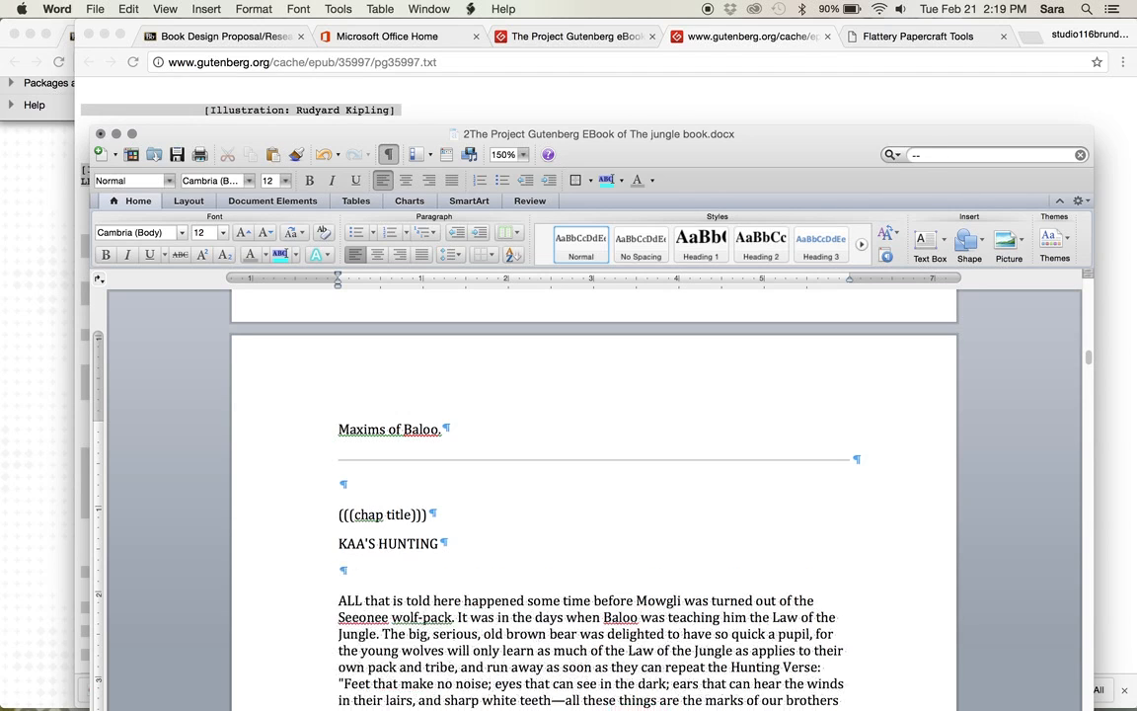
key("Up")
type("(((text)))")
key("super+s")
- Review the "KAA'S HUNTING" chapter from the tagged title to the "ROAD-SONG OF THE BANDAR-LOG" heading for remaining elements to tag or remove
scroll(466, 554, "up", 5)
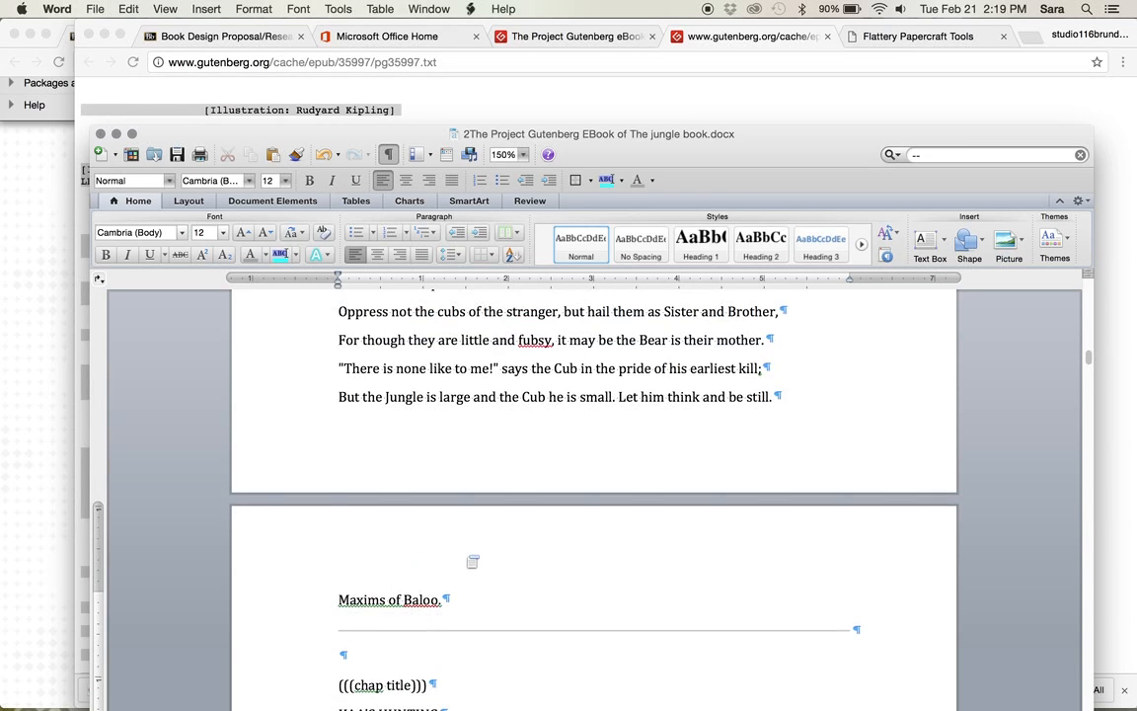
scroll(466, 554, "down", 2)
scroll(466, 555, "down", 1)
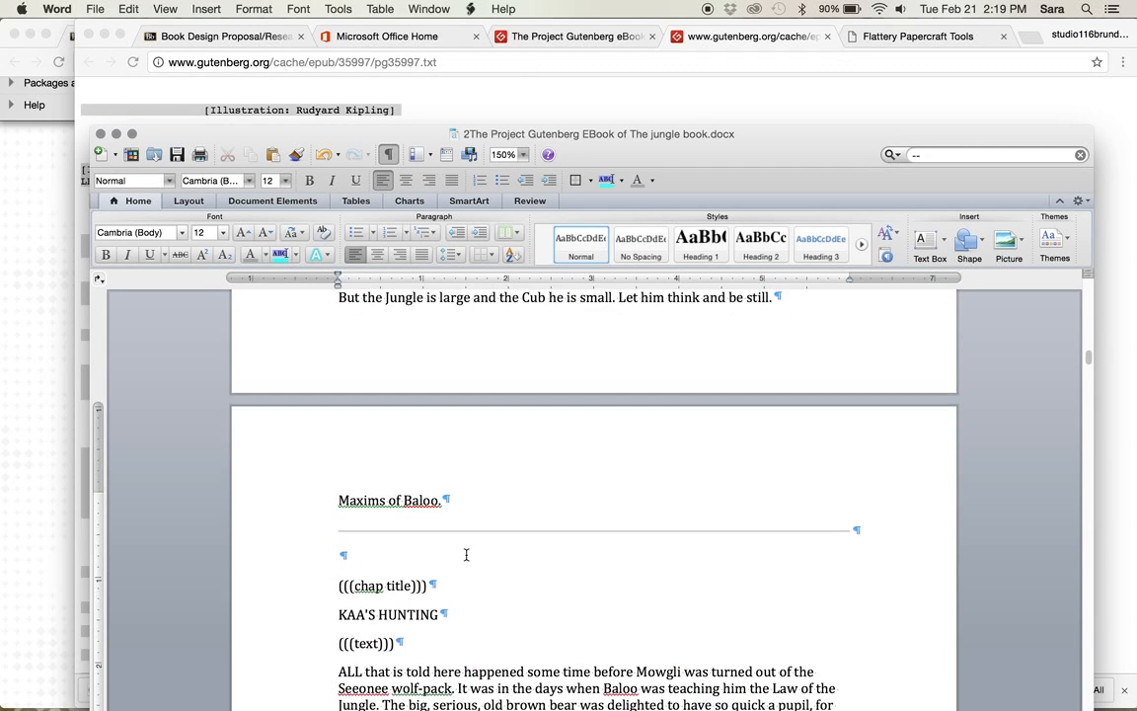
scroll(466, 555, "up", 2)
scroll(466, 554, "down", 15)
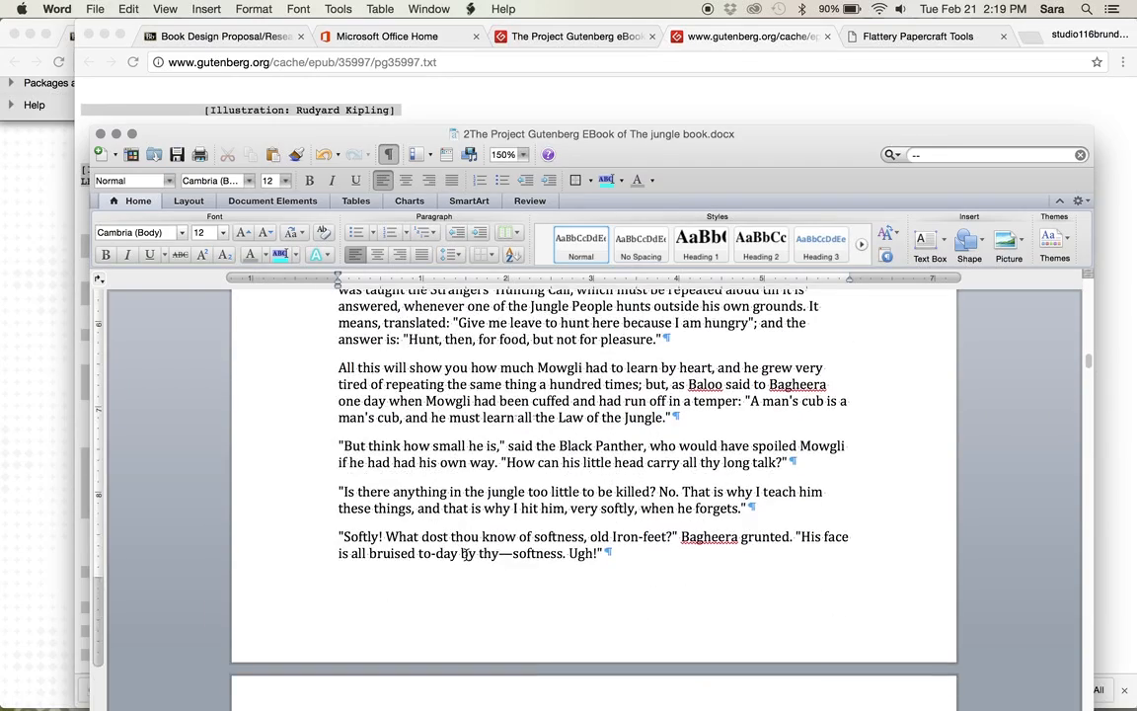
scroll(466, 555, "down", 15)
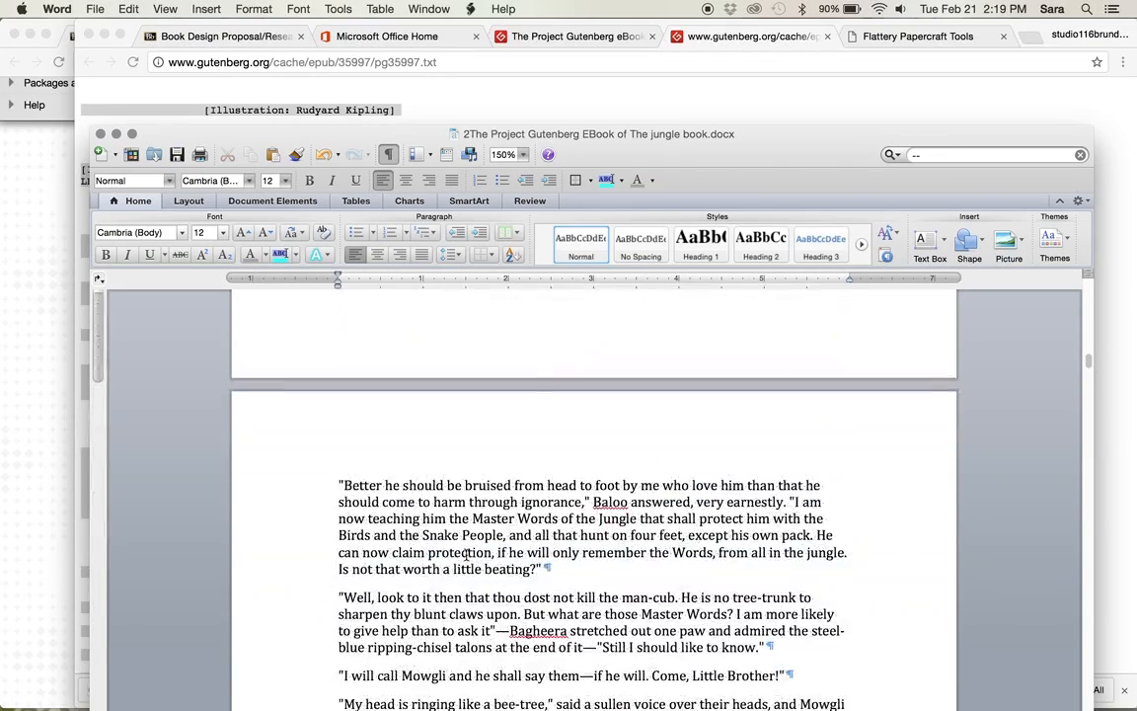
scroll(466, 555, "down", 20)
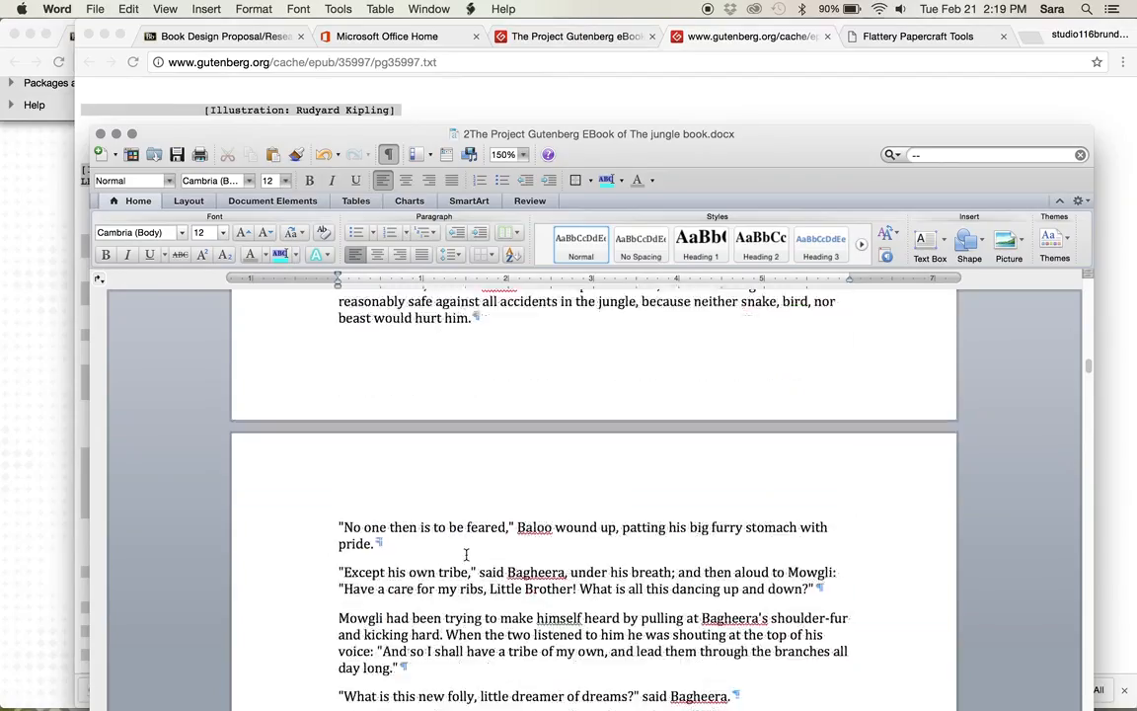
scroll(466, 555, "down", 20)
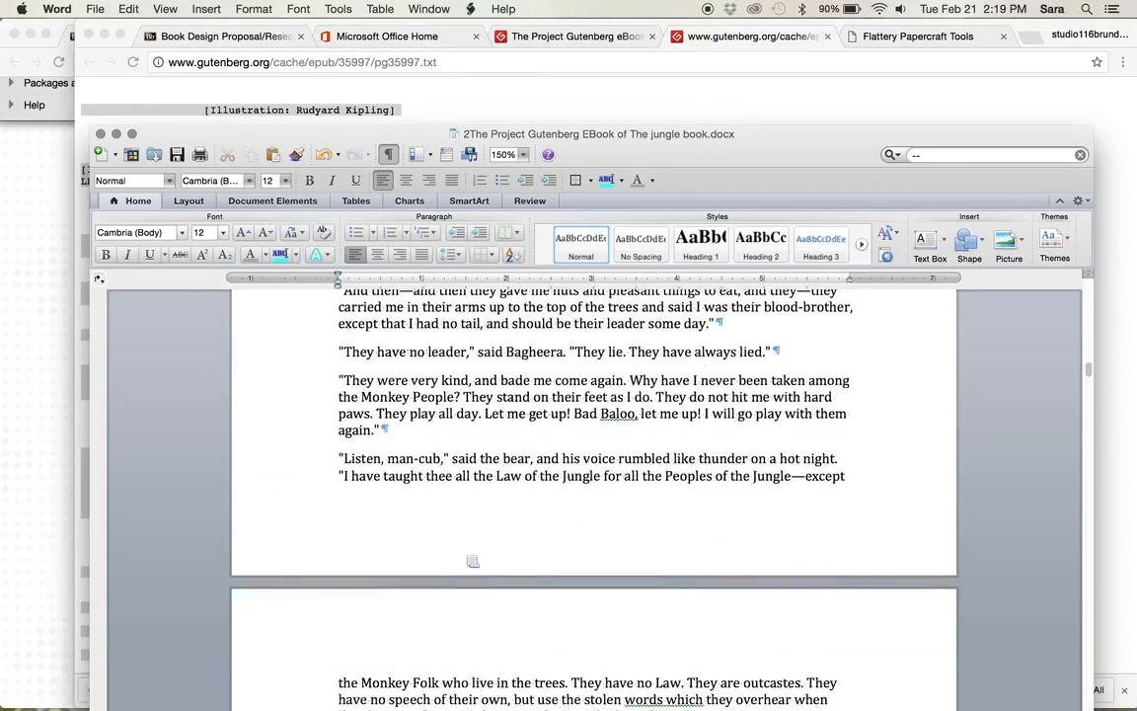
scroll(465, 555, "down", 20)
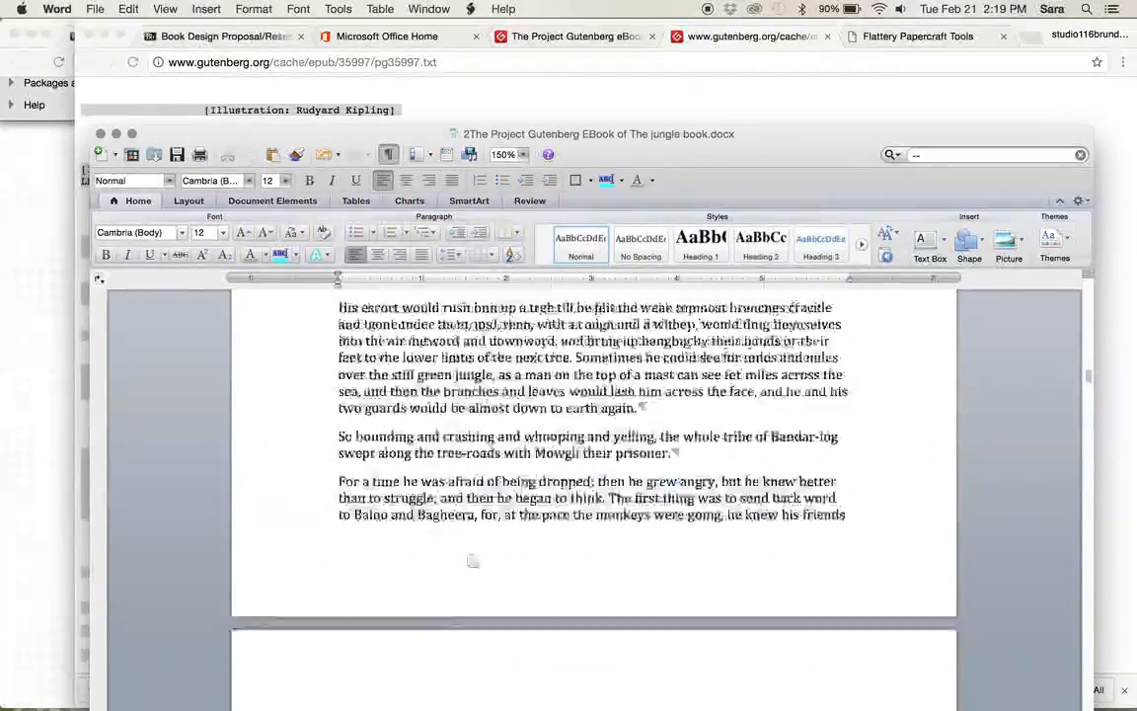
scroll(466, 554, "down", 20)
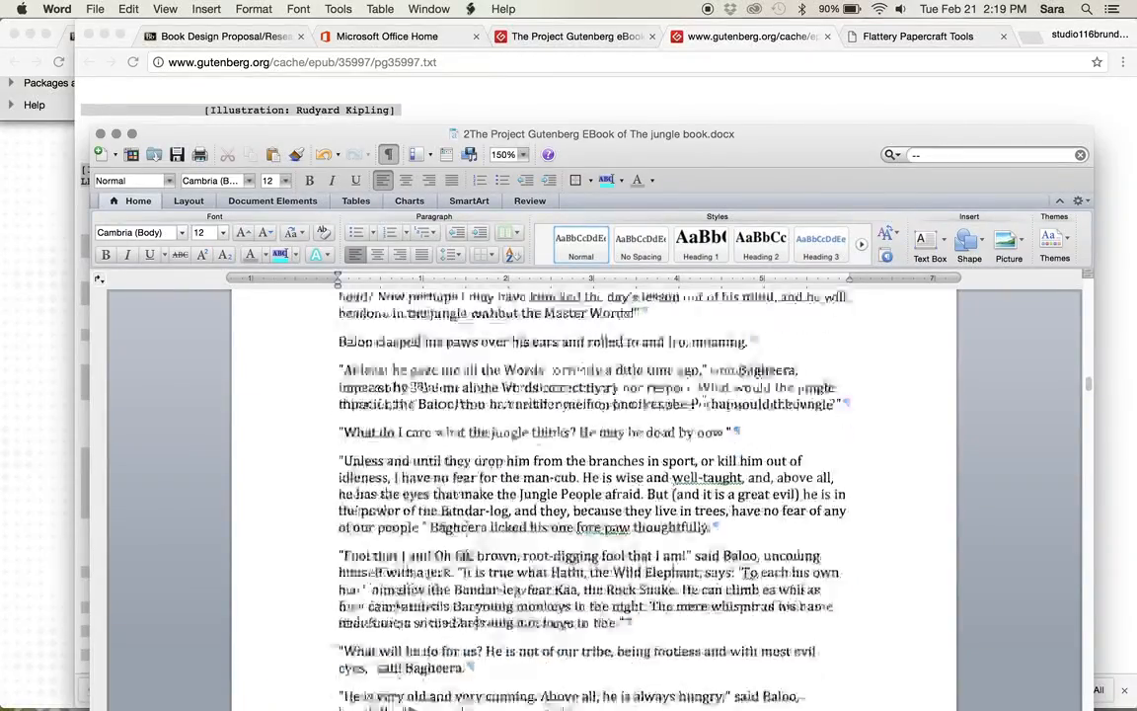
scroll(466, 554, "down", 20)
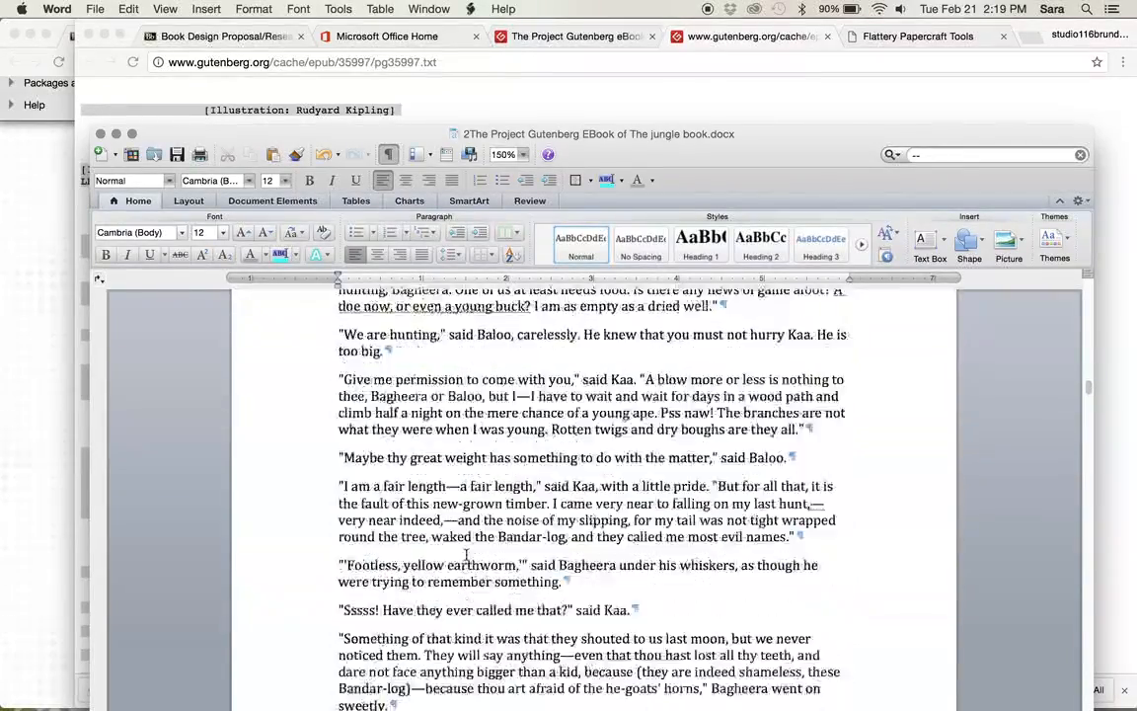
scroll(465, 554, "down", 15)
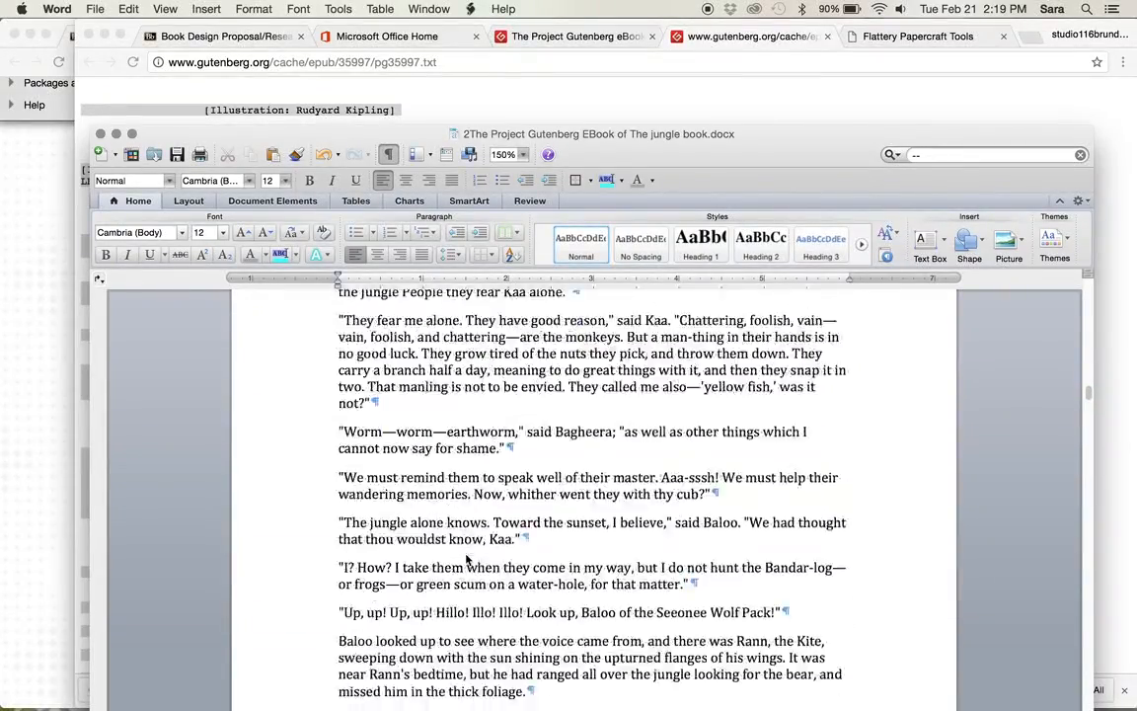
scroll(472, 561, "down", 20)
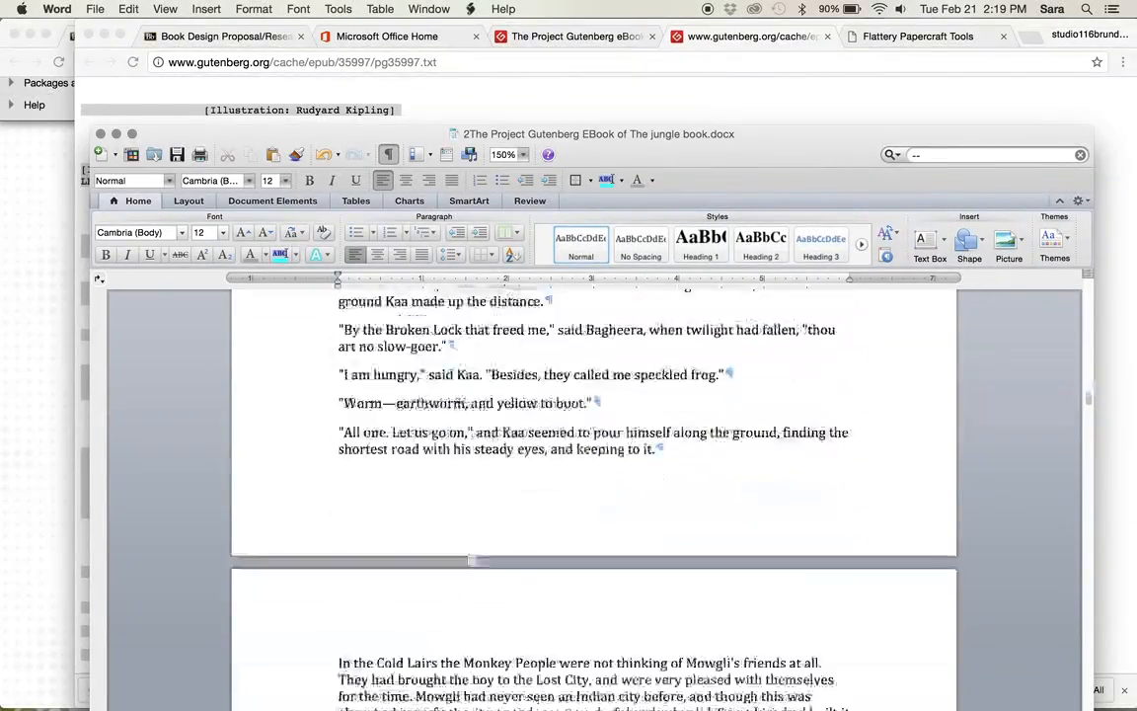
scroll(469, 557, "down", 8)
scroll(466, 554, "down", 8)
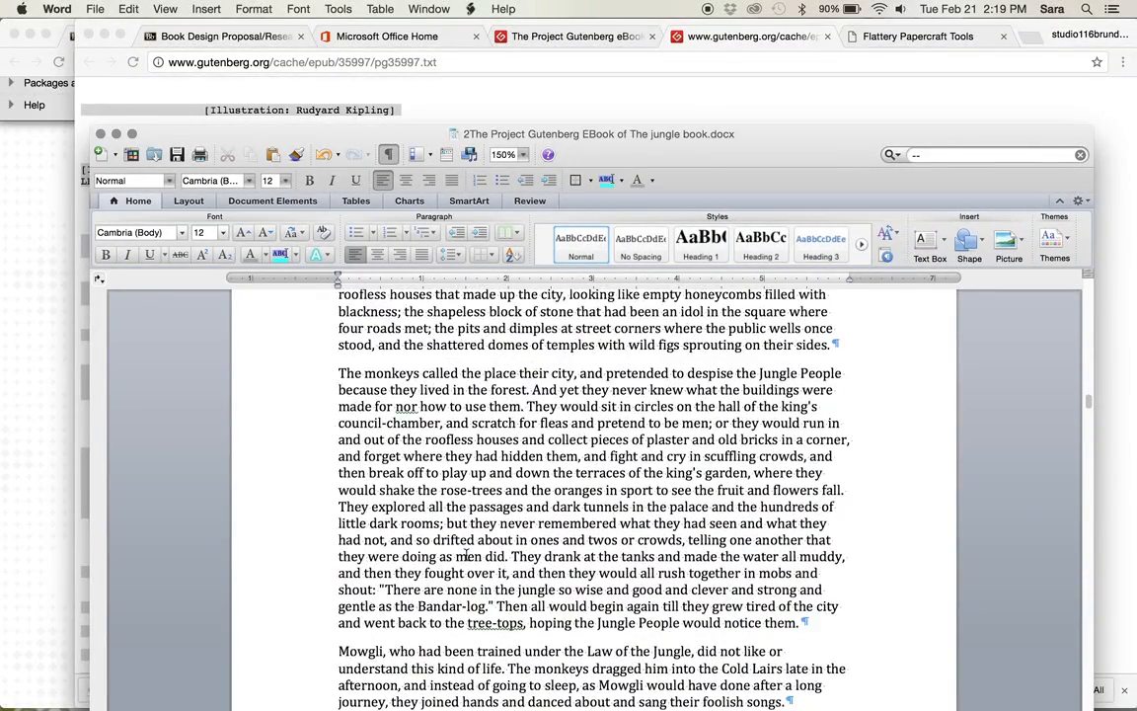
scroll(466, 556, "down", 20)
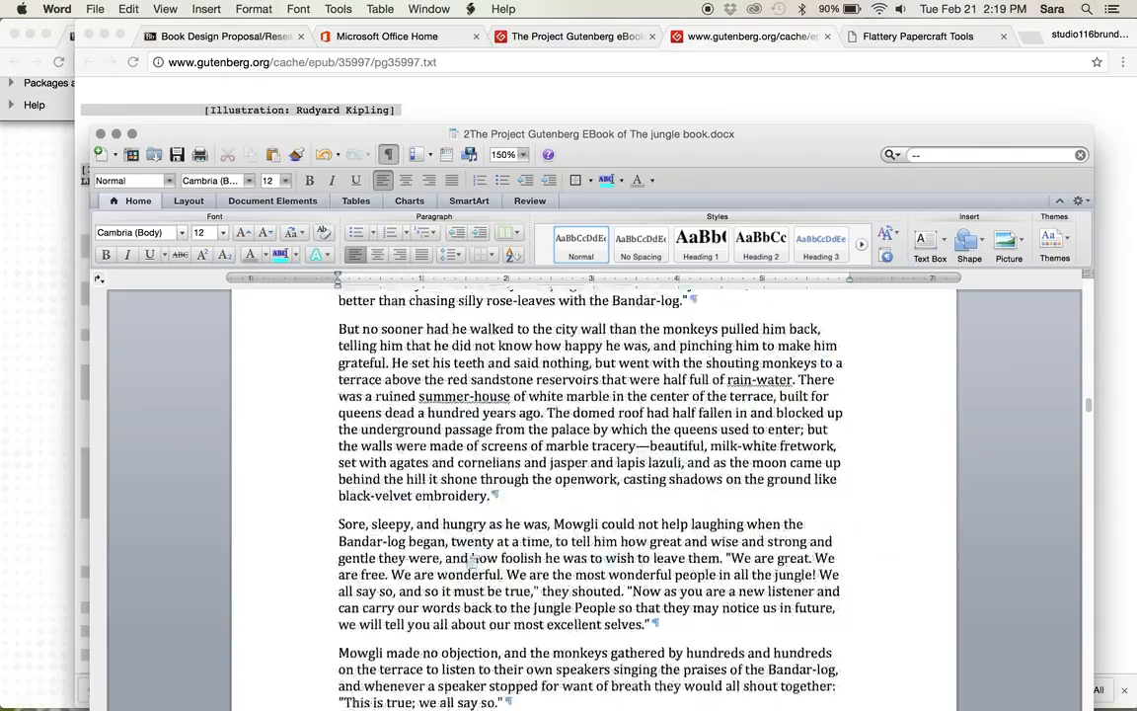
scroll(466, 555, "down", 20)
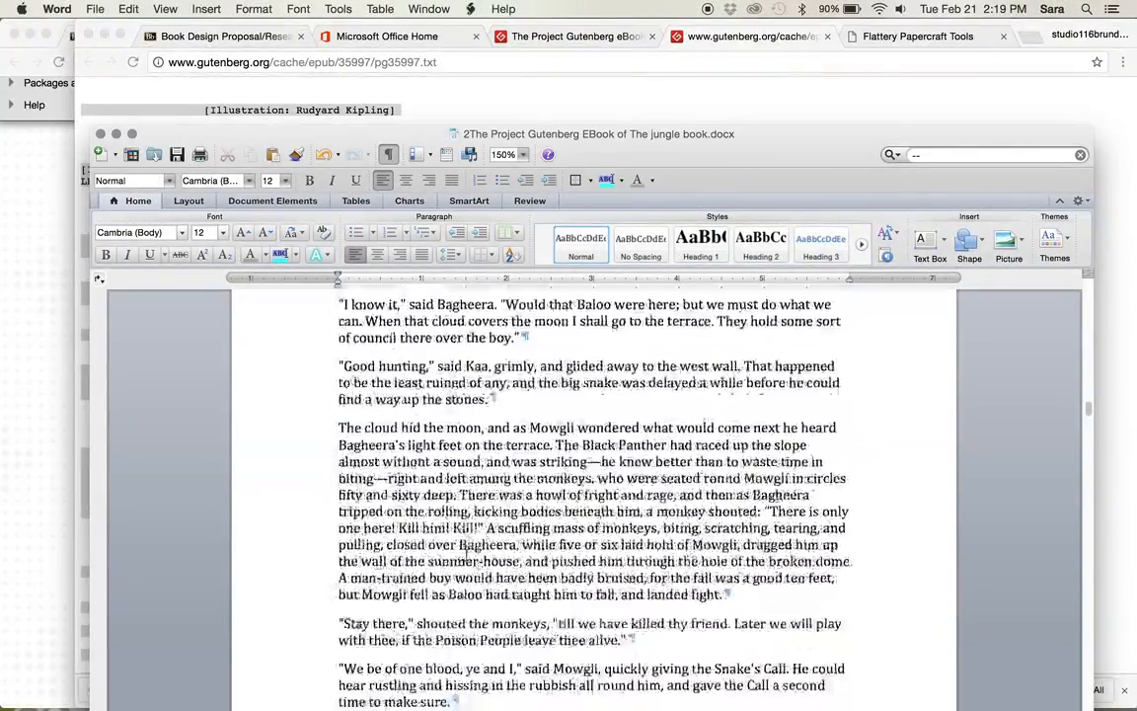
scroll(465, 555, "down", 20)
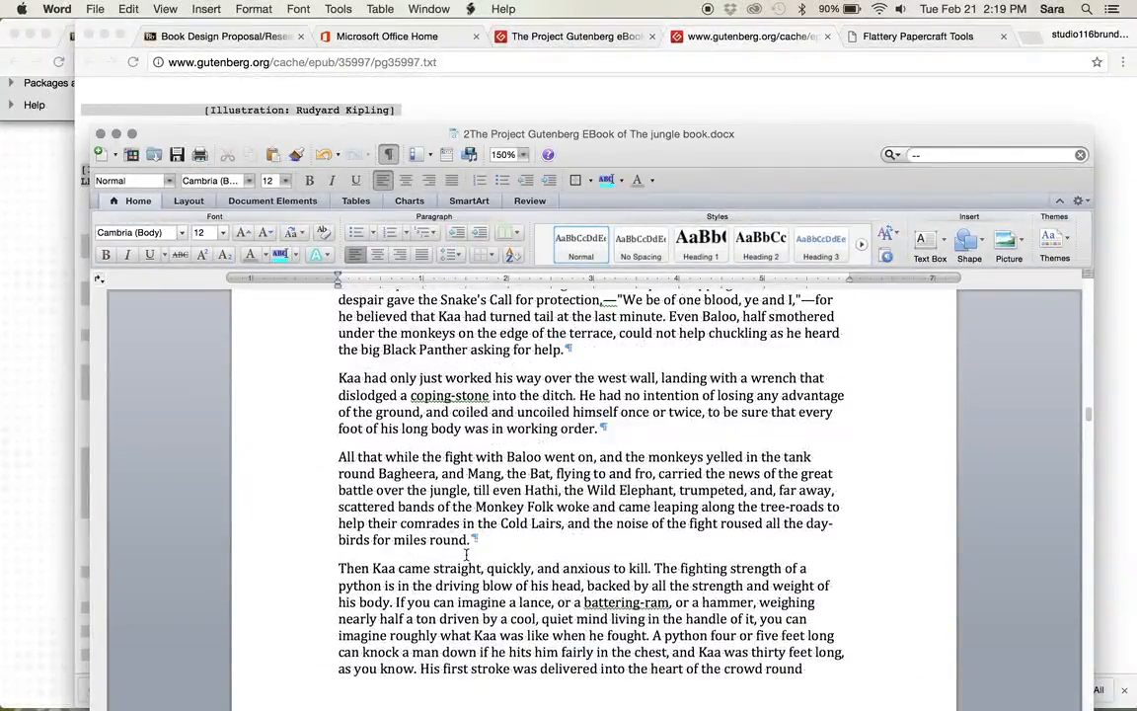
scroll(465, 554, "down", 20)
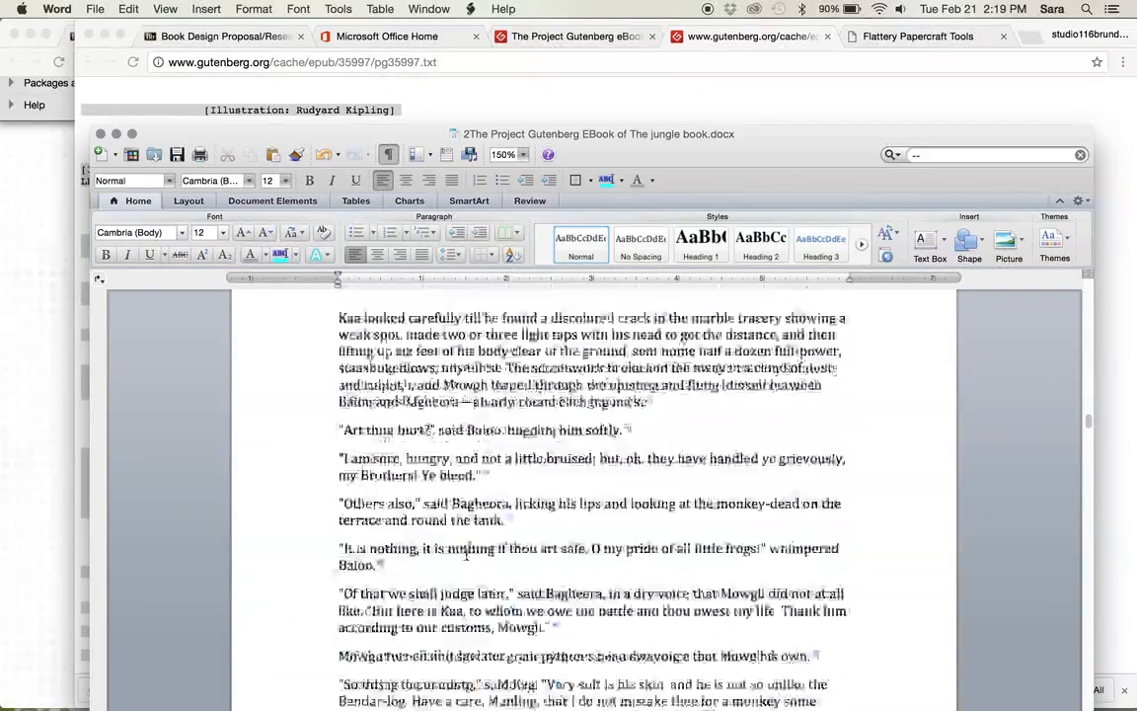
scroll(466, 554, "down", 20)
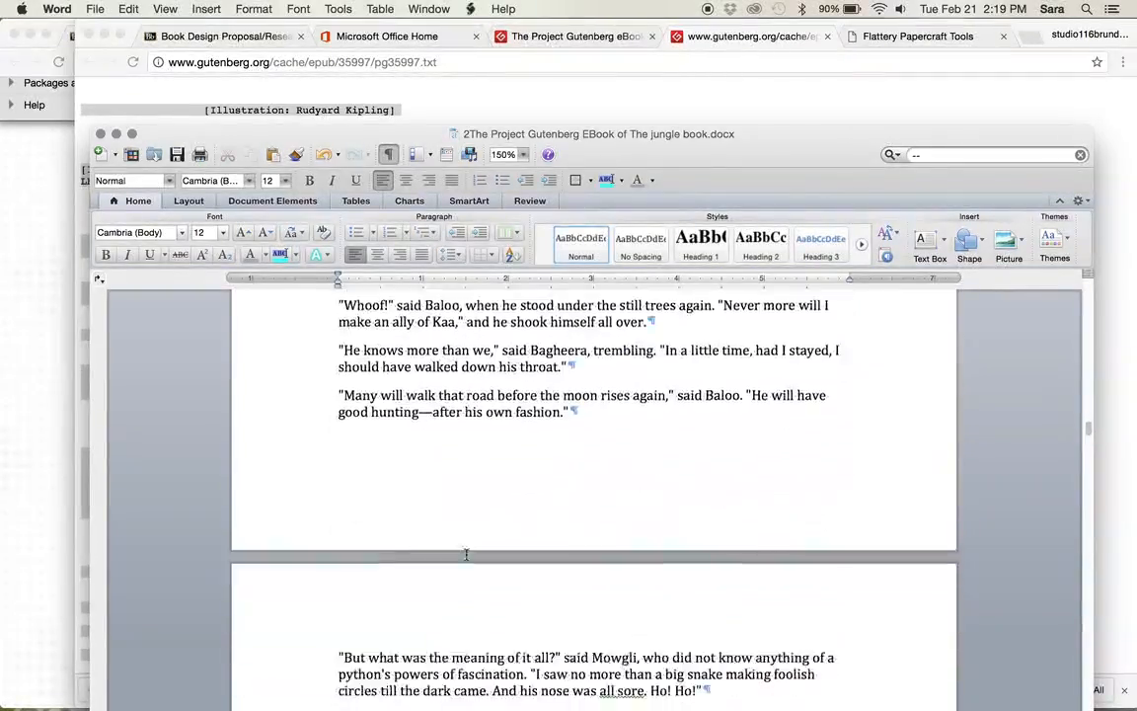
scroll(466, 555, "down", 12)
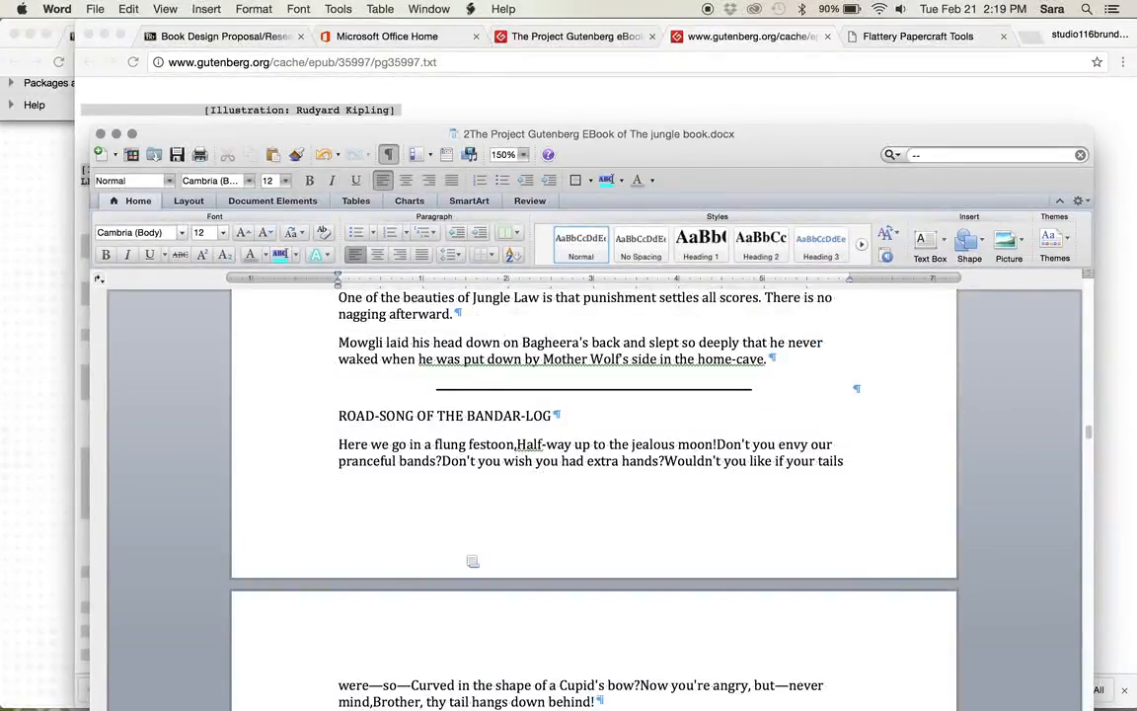
- Examine the heading and line breaks of the "ROAD-SONG OF THE BANDAR-LOG" verse across the page break
scroll(473, 561, "down", 3)
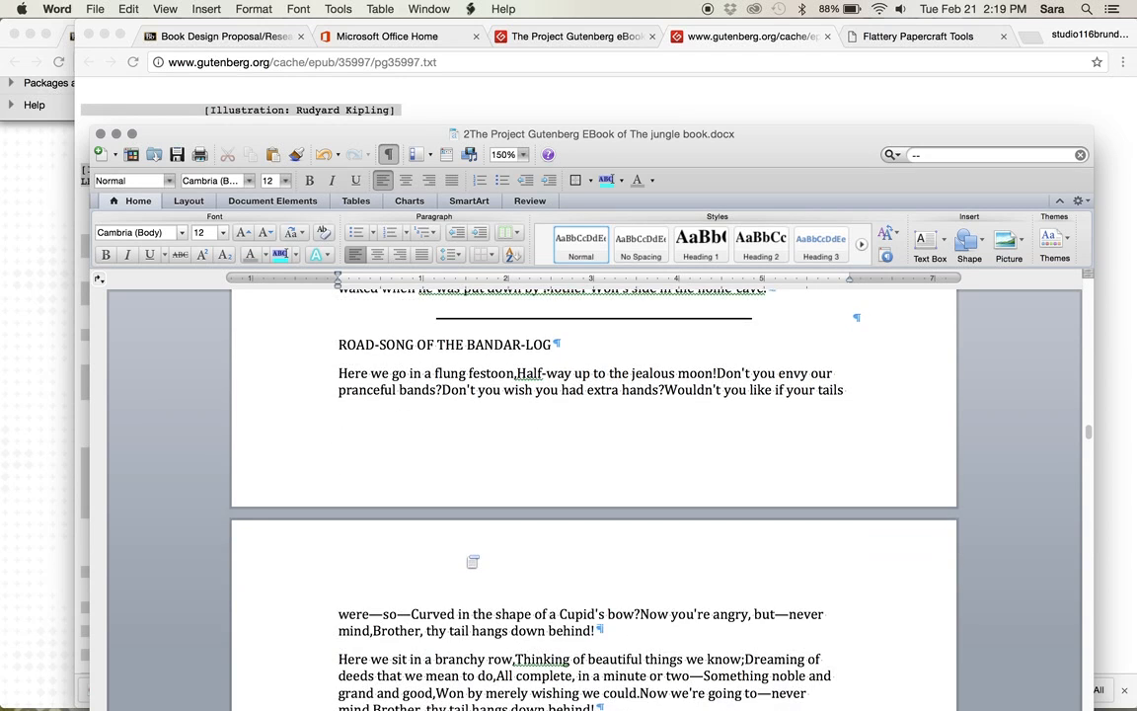
scroll(473, 562, "up", 3)
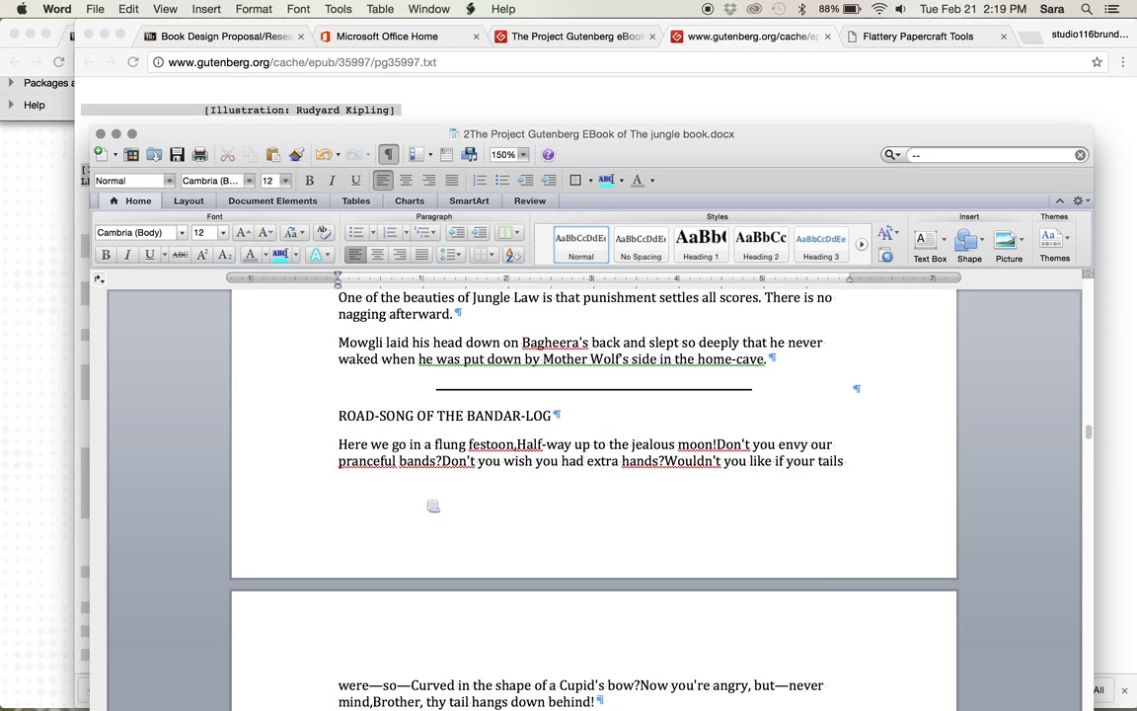
scroll(433, 515, "down", 1)
scroll(433, 506, "down", 3)
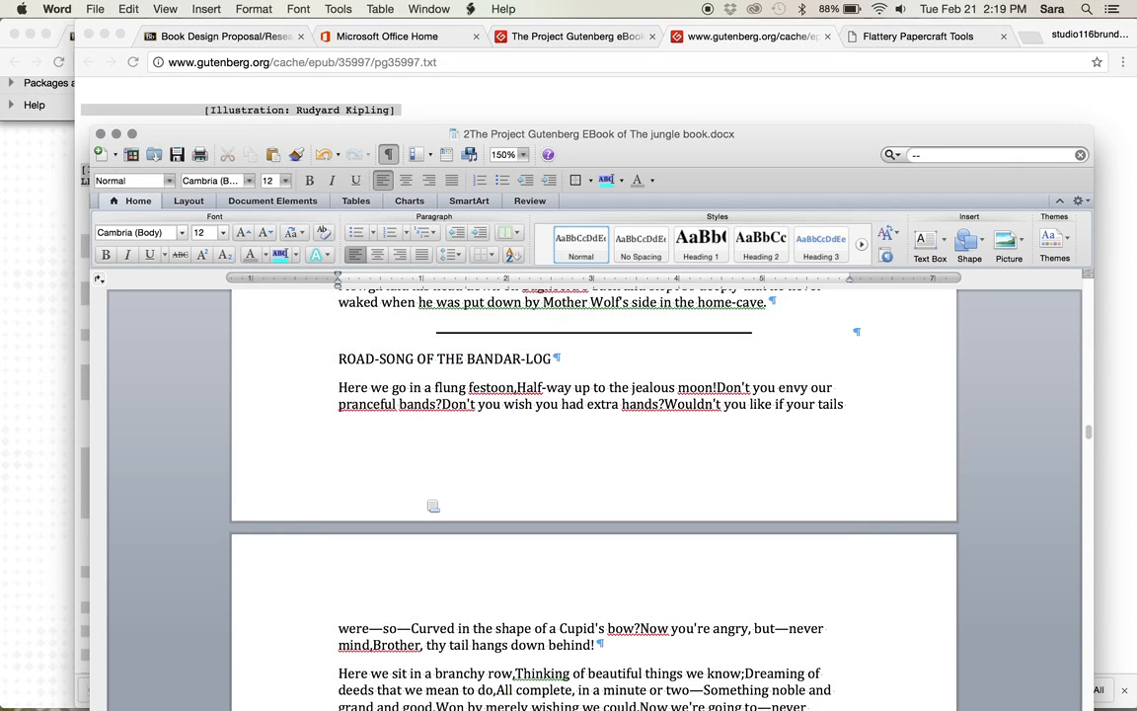
scroll(433, 506, "down", 8)
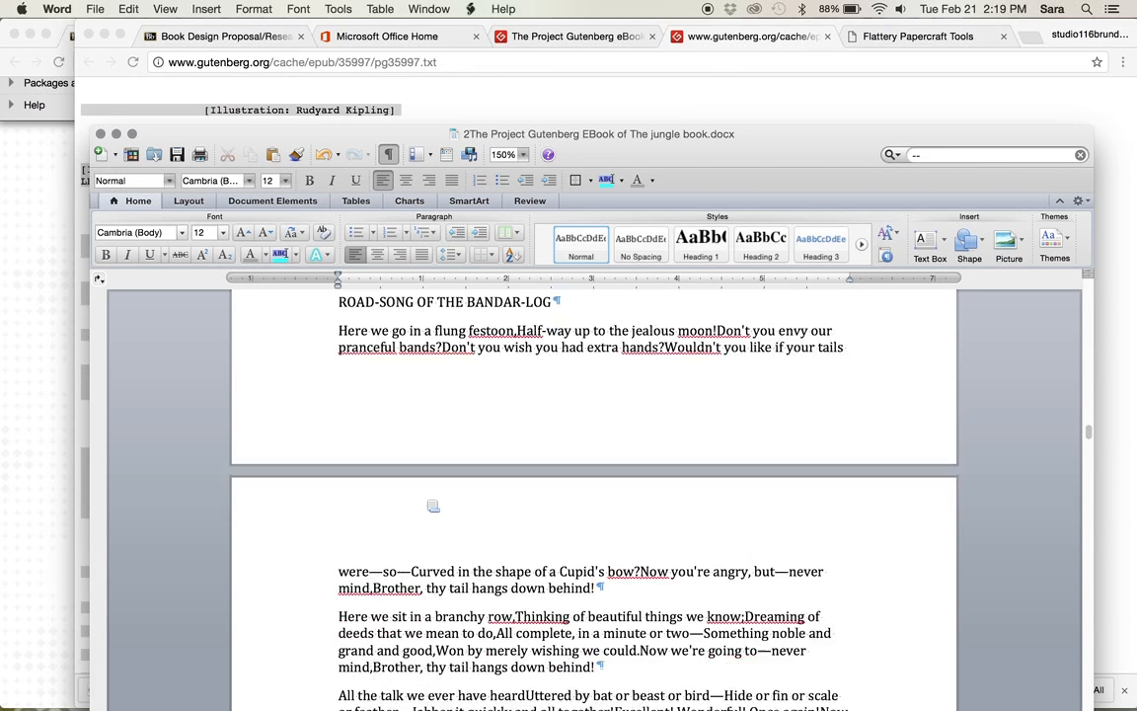
scroll(427, 500, "down", 1)
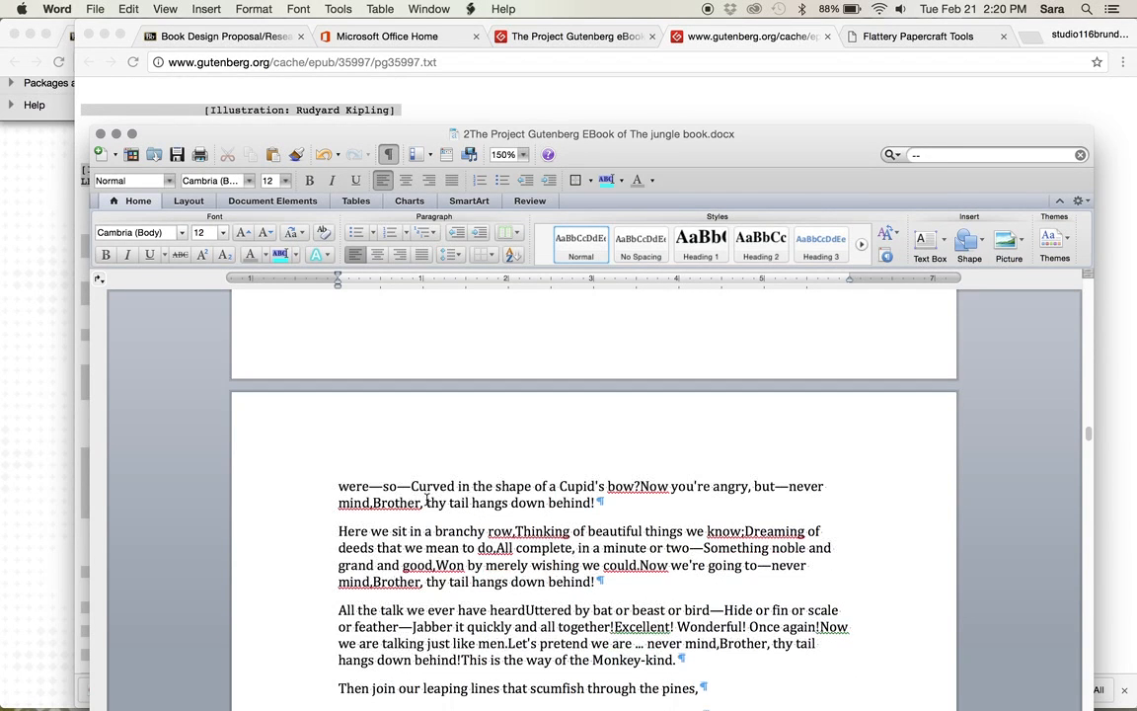
scroll(426, 499, "up", 14)
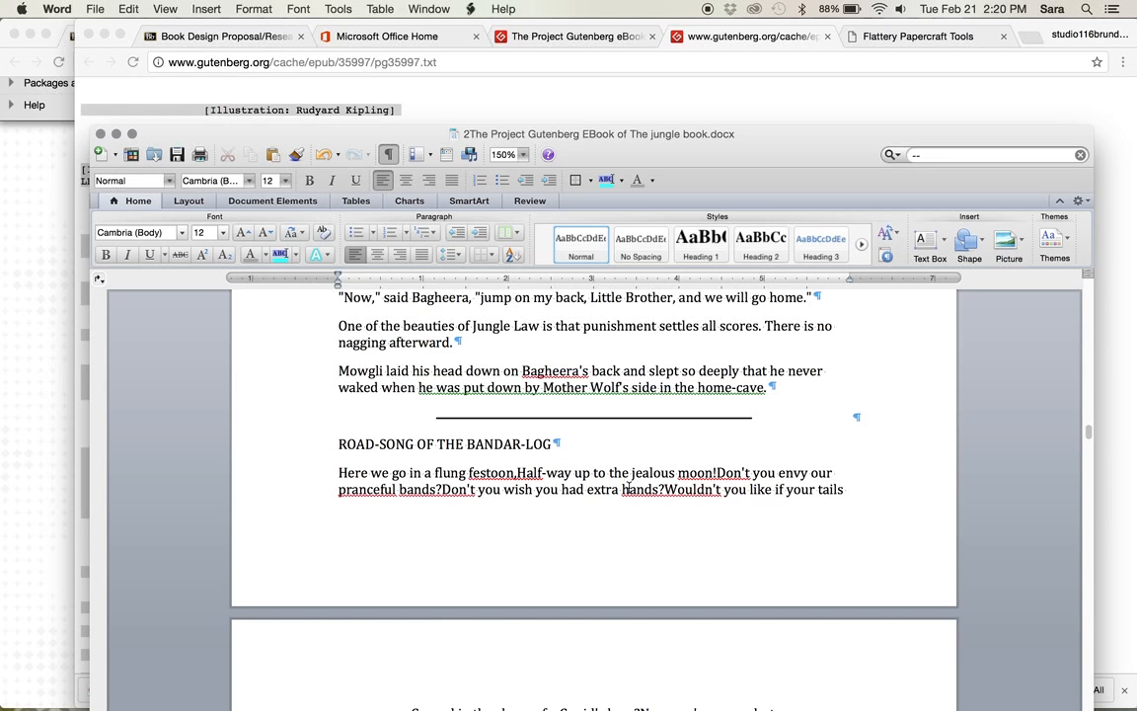
scroll(662, 487, "down", 5)
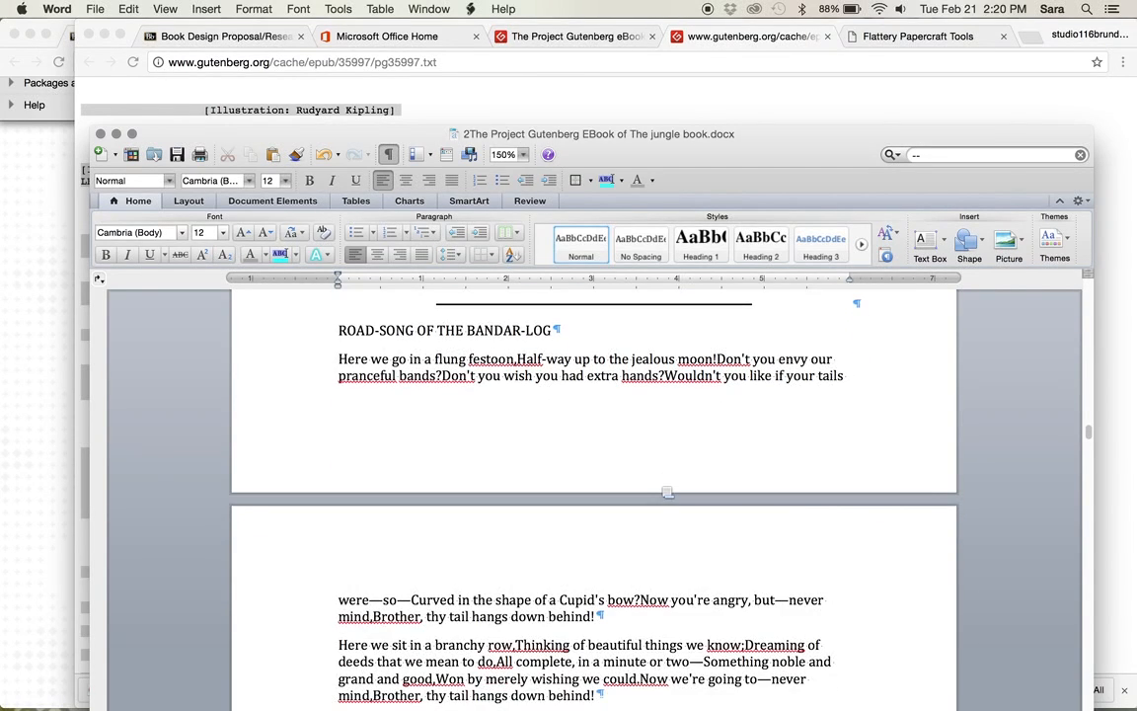
- Insert the tag "(((verse title)))" on its own line above "ROAD-SONG OF THE BANDAR-LOG"
scroll(662, 487, "up", 4)
left_click(338, 431)
key("Return")
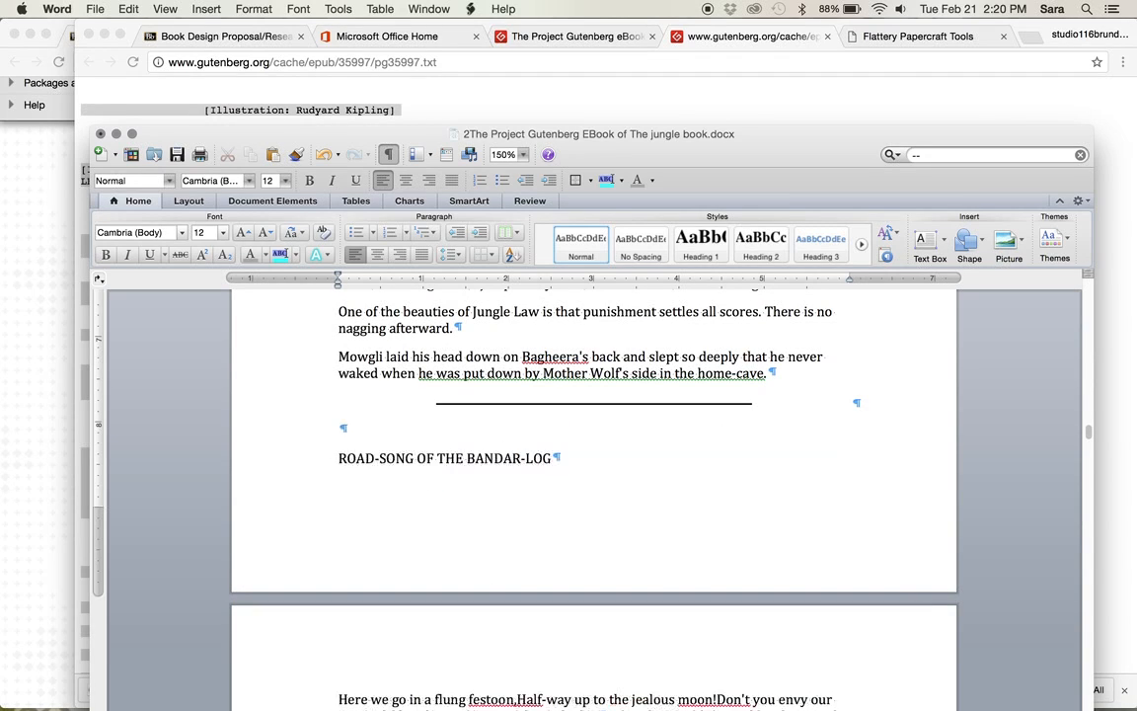
type("(((verset")
key("BackSpace")
type("title")
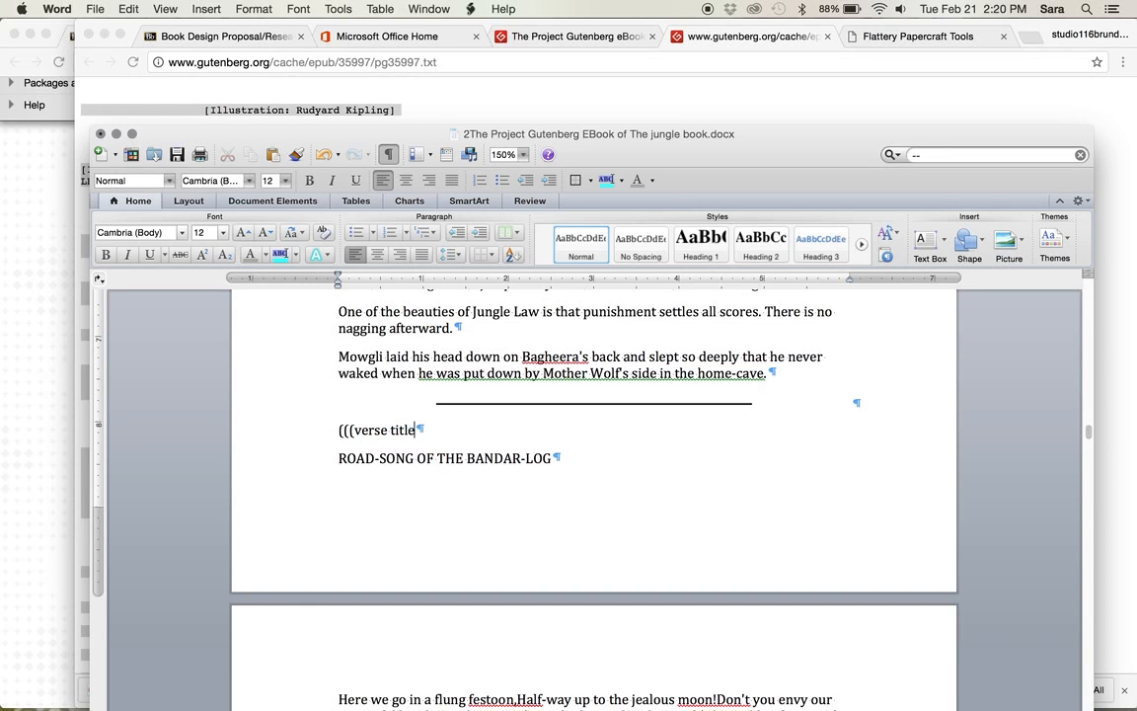
type(")))")
- Insert the tag "(((verse)))" on its own line between the "ROAD-SONG OF THE BANDAR-LOG" heading and "Here we go in a flung festoon"
left_click(338, 697)
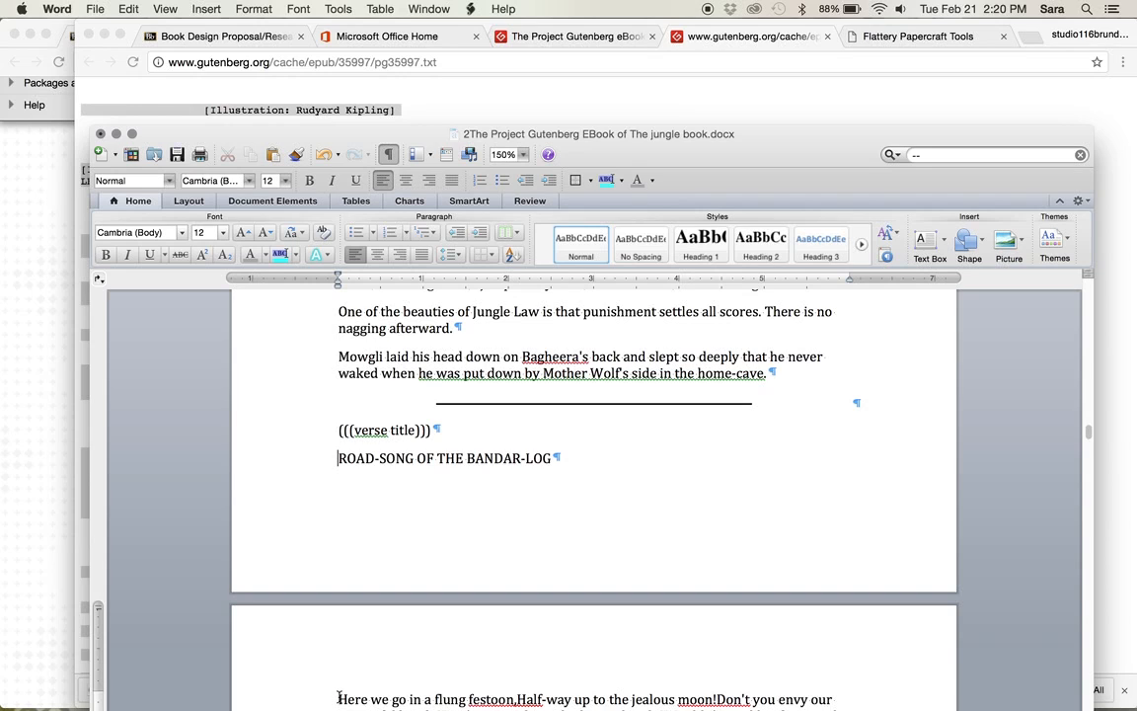
left_click(338, 698)
left_click(338, 486)
type("(((vers")
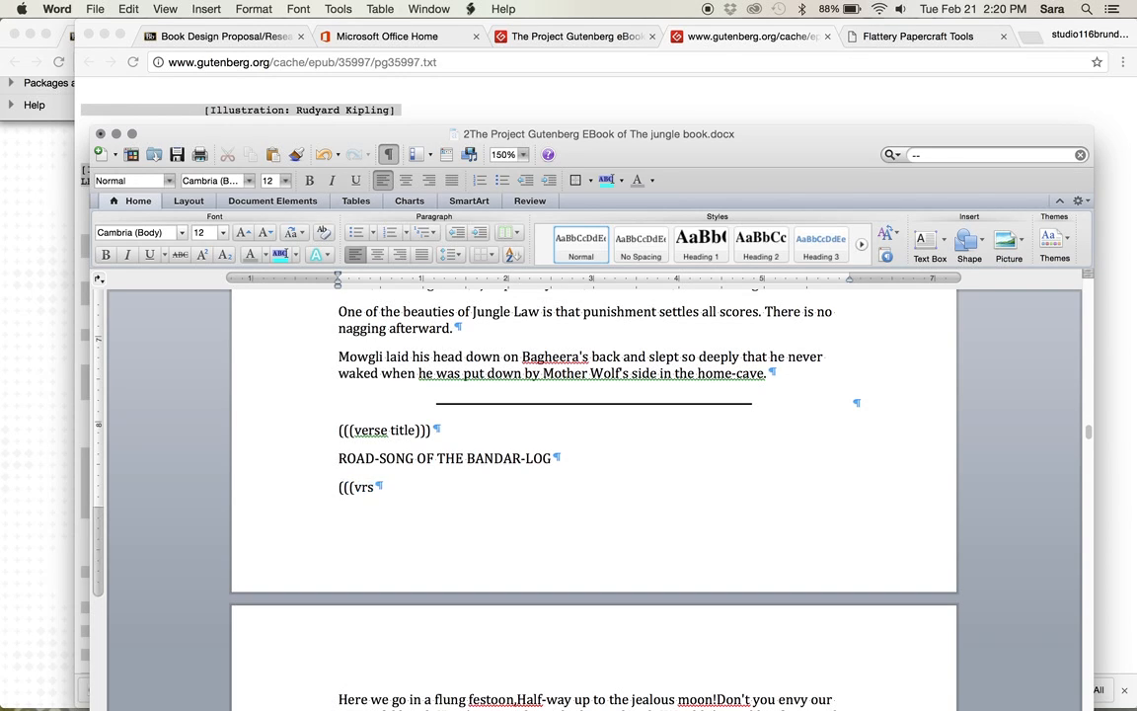
type("e")
key("BackSpace")
key("BackSpace")
key("BackSpace")
type("erse)))")
- Insert the tag "(((verse title)))" above the first "TIGER! TIGER!" heading and add an empty line above "What of the hunting"
scroll(441, 642, "down", 5)
scroll(442, 642, "down", 5)
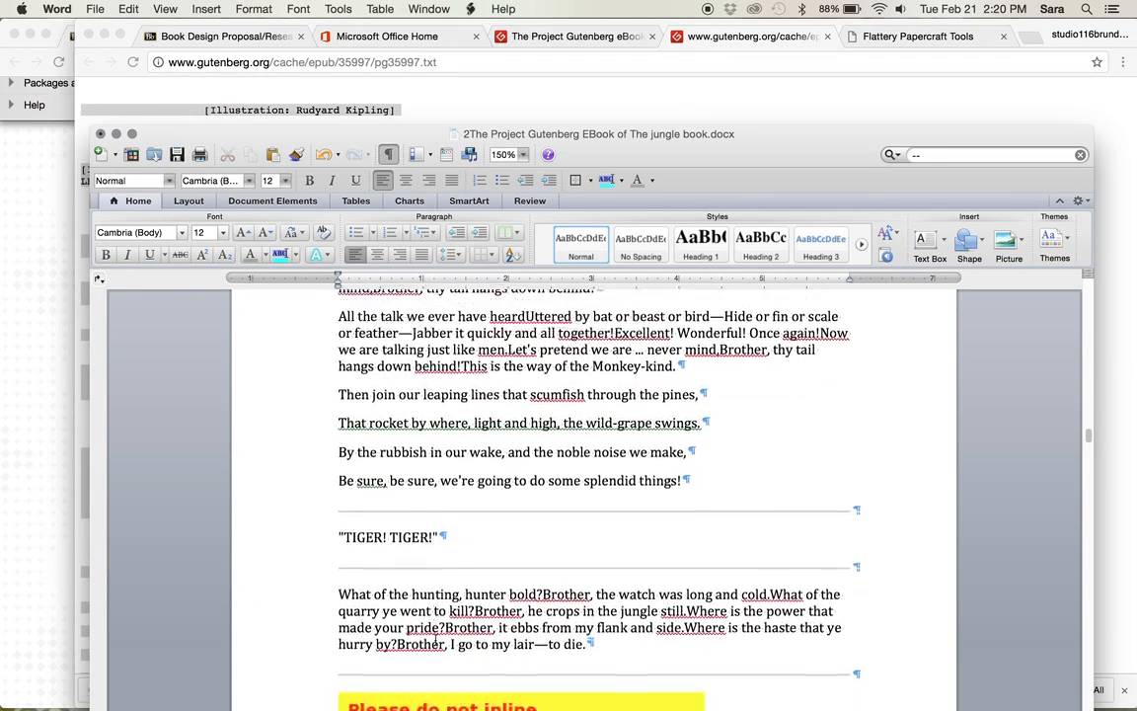
scroll(435, 639, "down", 1)
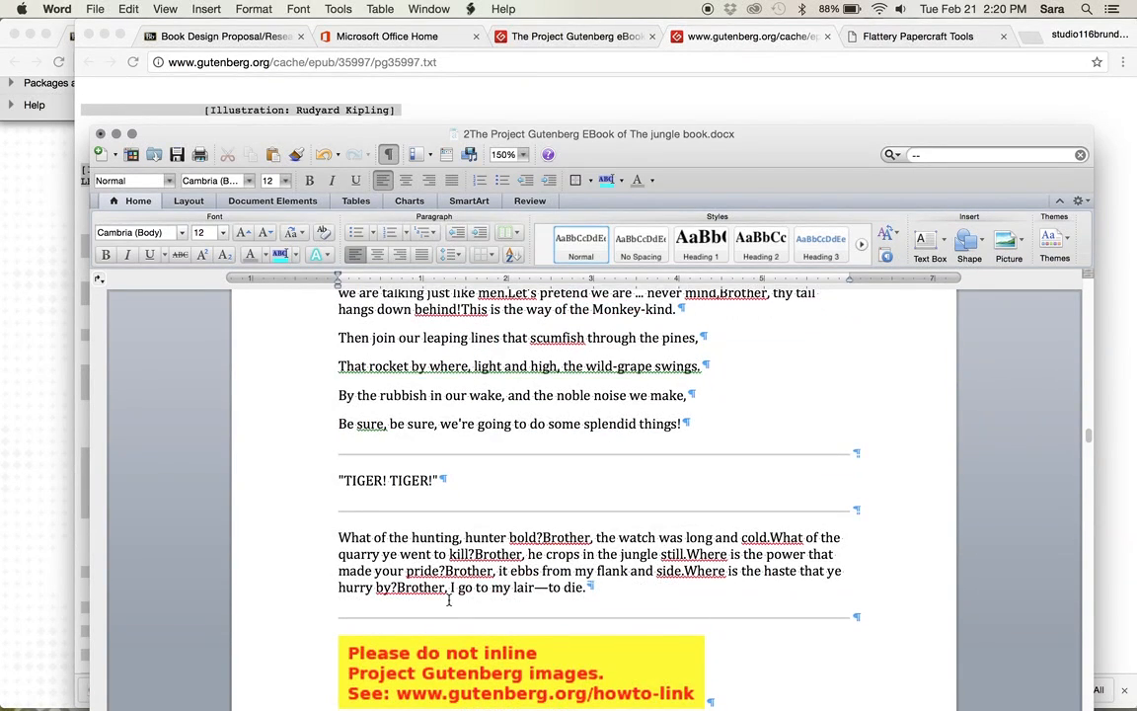
scroll(449, 601, "down", 1)
scroll(449, 601, "down", 1)
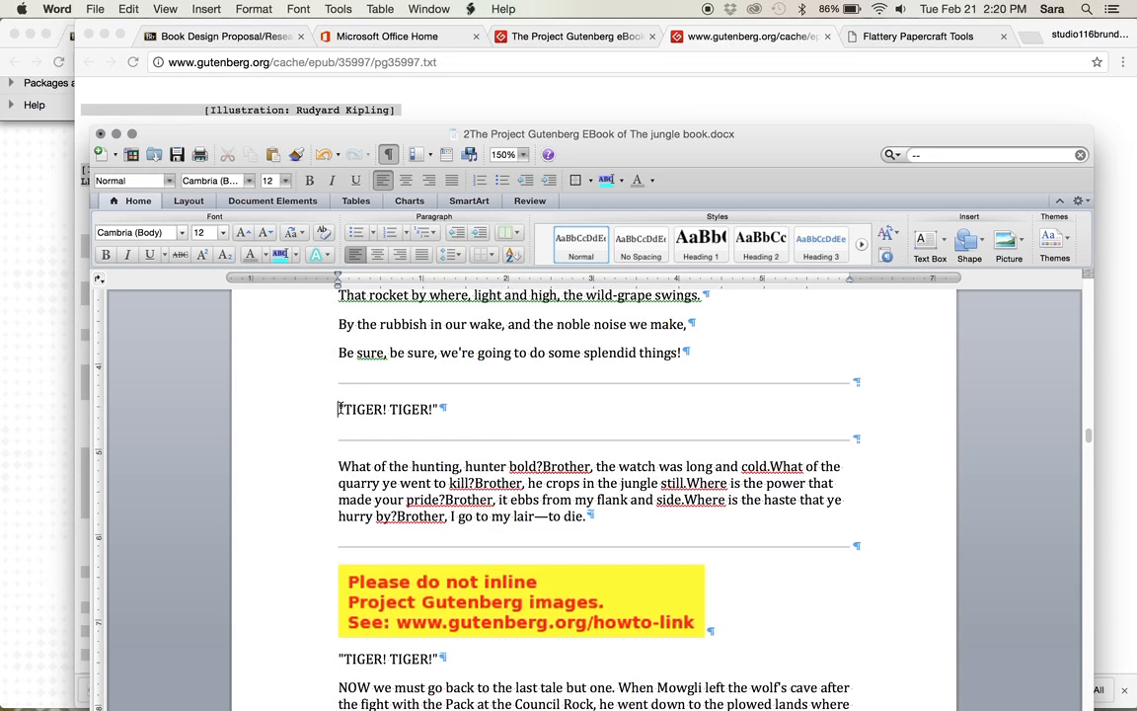
key("Return")
type("(((verse")
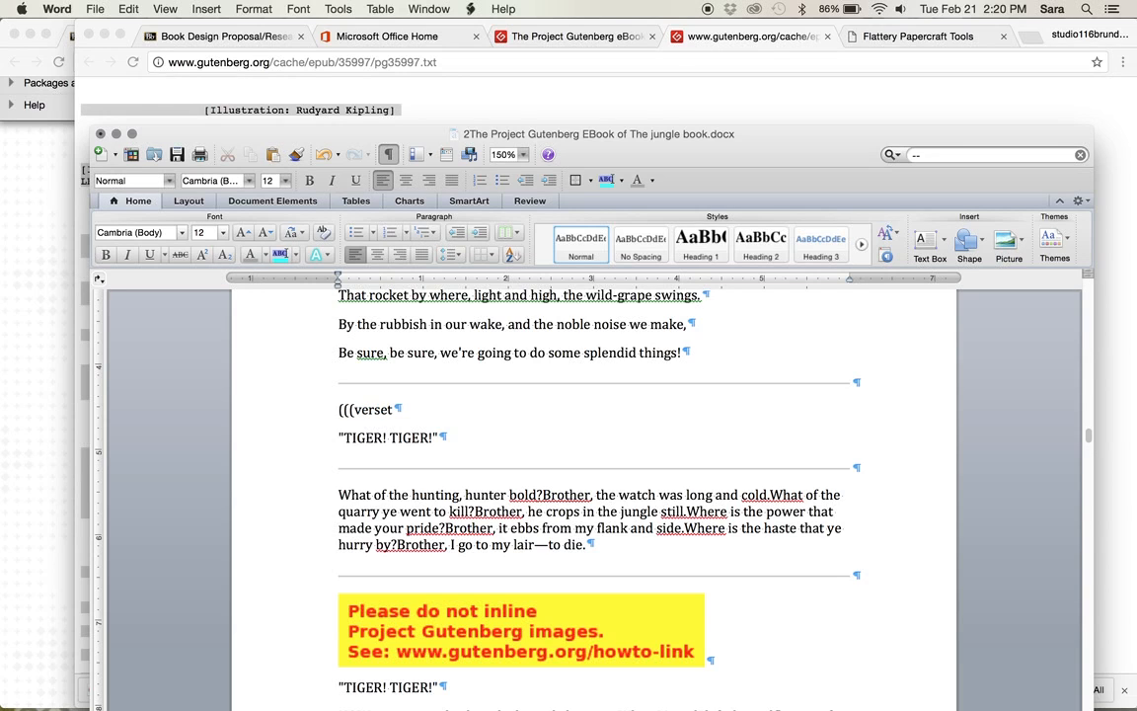
type("))")
left_click(338, 491)
key("Return")
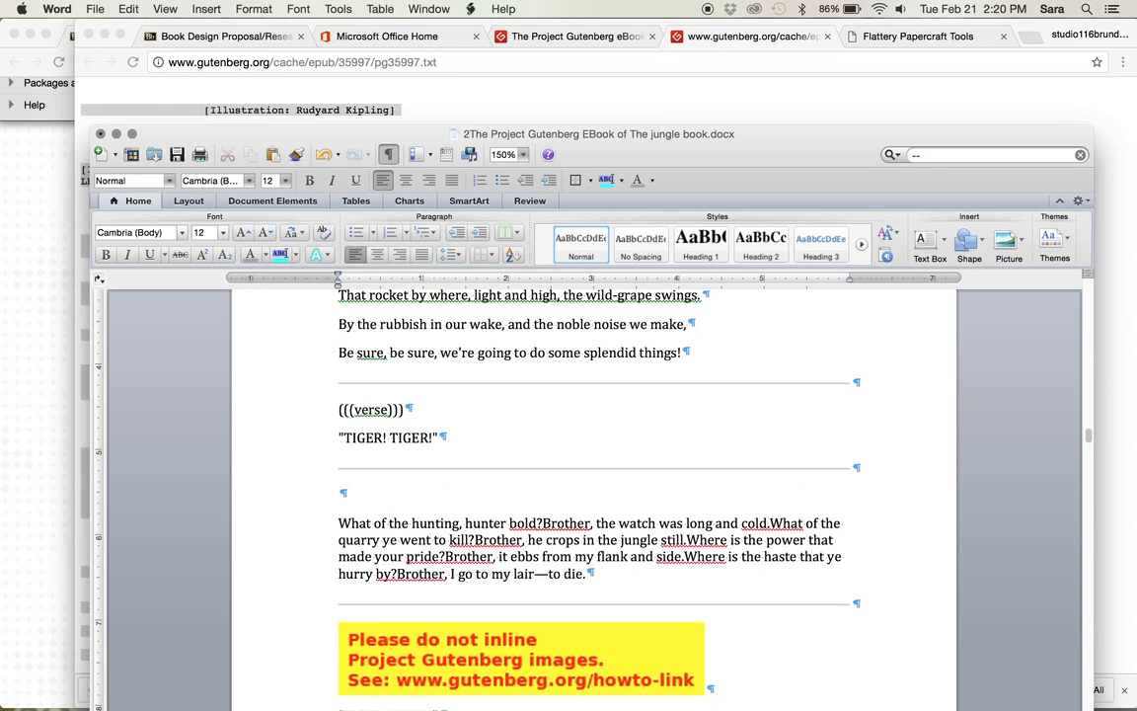
left_click(388, 408)
type("title")
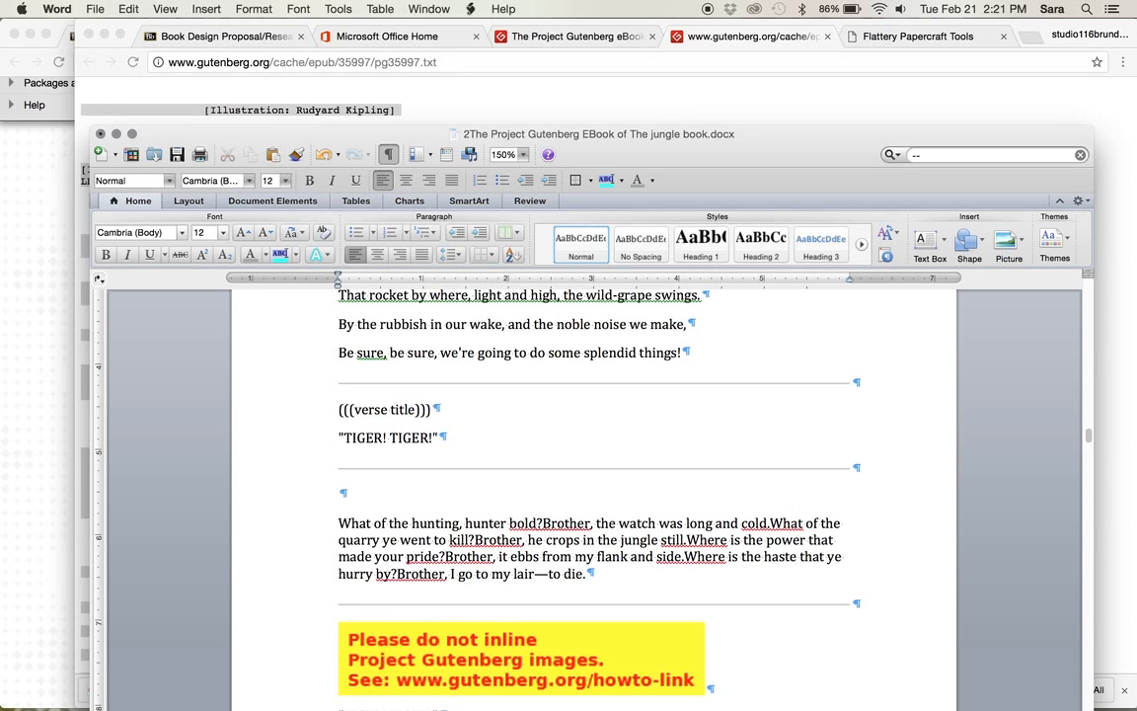
- Insert the tag "(((verse)))" on the empty line above "What of the hunting, hunter bold?"
left_click(345, 496)
type("(((verse)))")
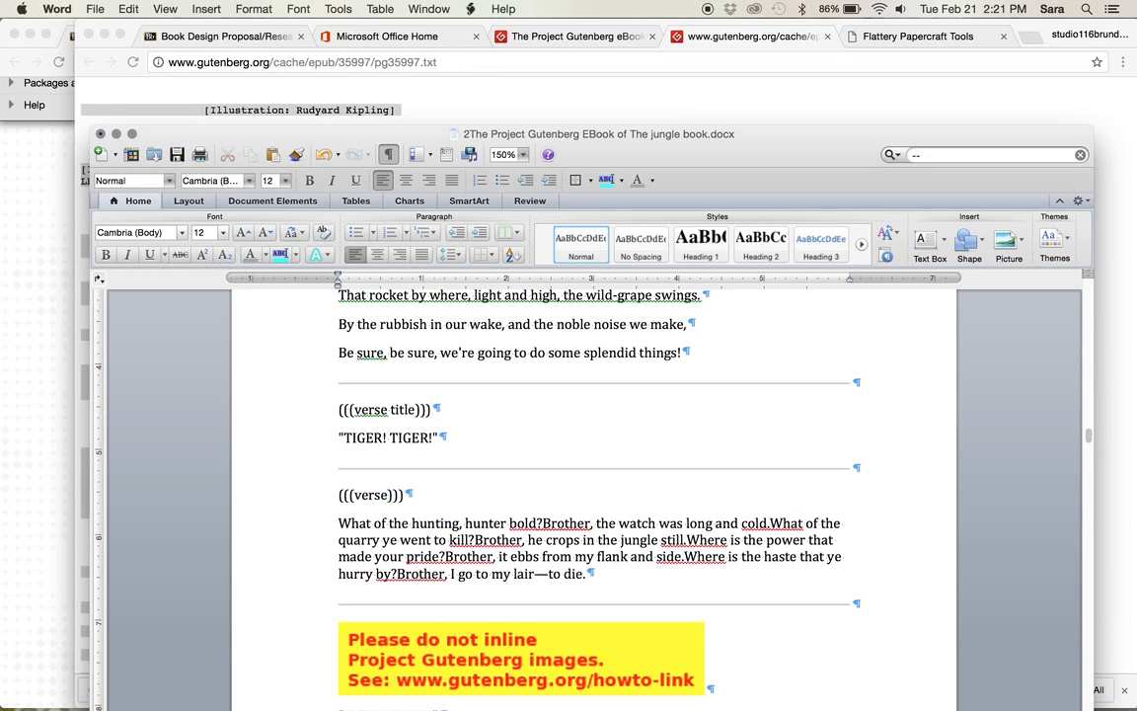
- Replace the image placeholder above the second "TIGER! TIGER!" heading with "(((chap title)))" and insert "(((text)))" above "NOW we must go back"
scroll(365, 452, "down", 5)
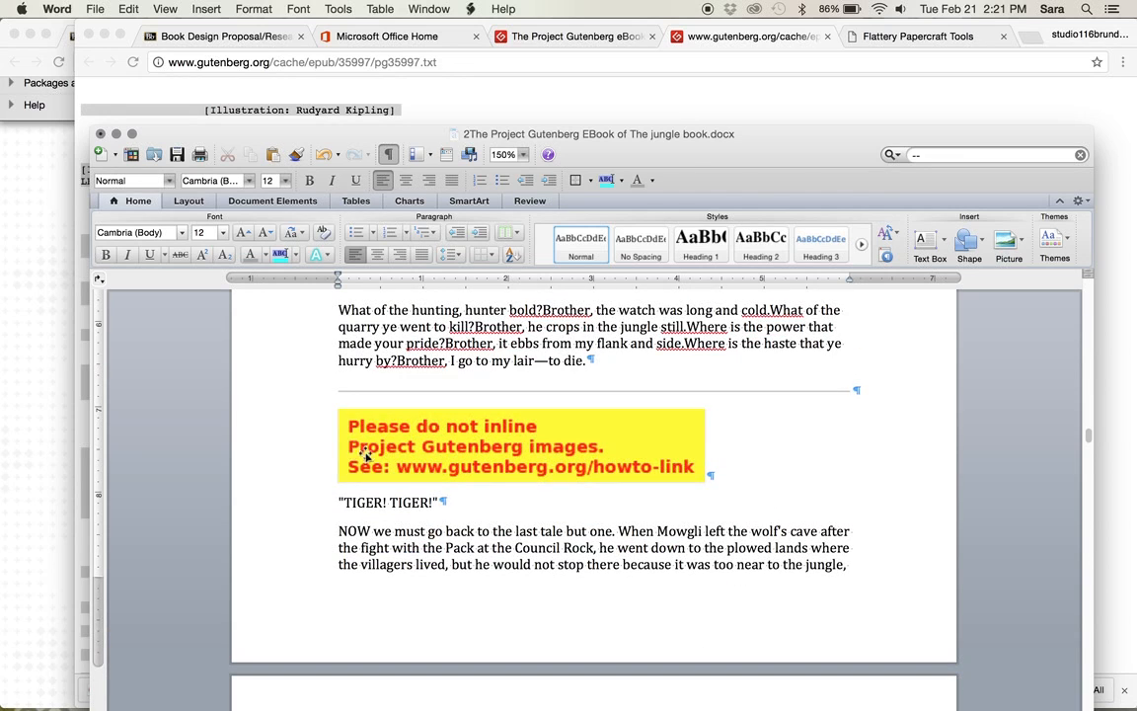
left_click(427, 463)
key("BackSpace")
type("(")
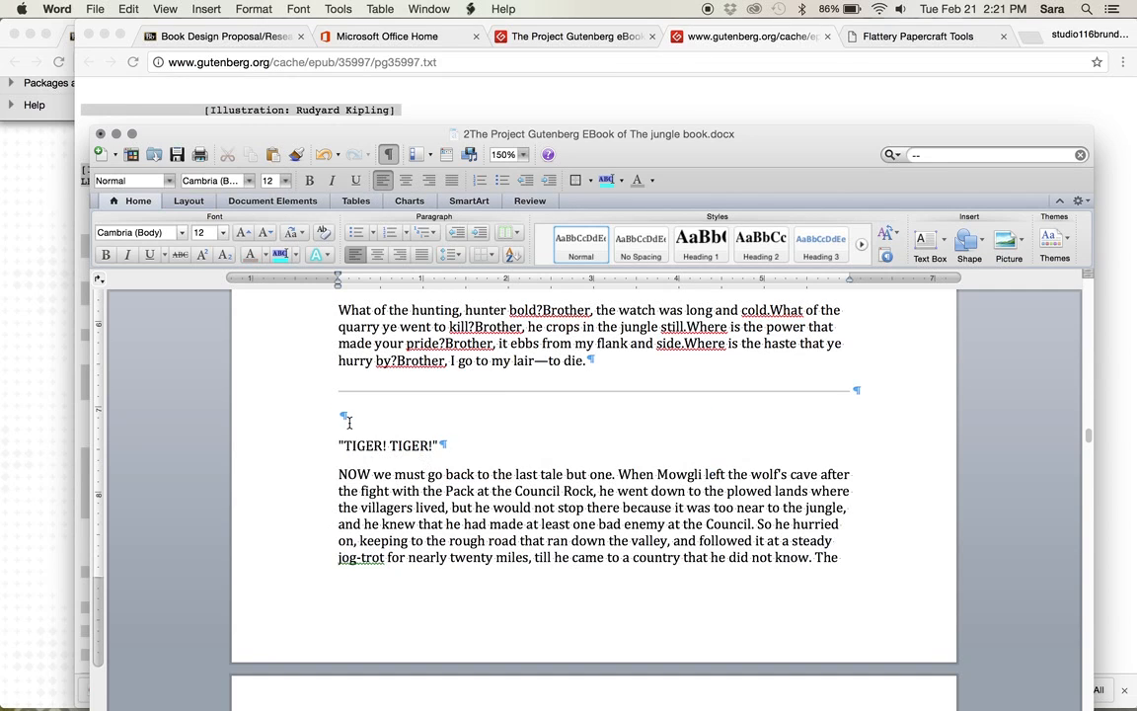
type("((chap title)))")
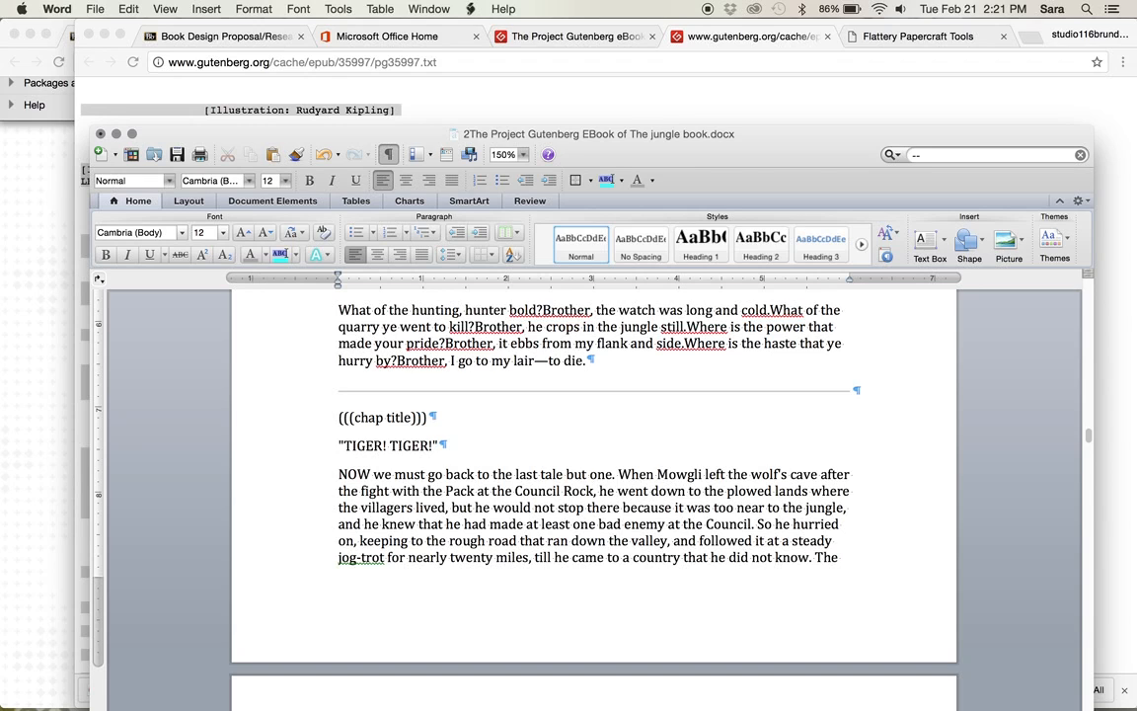
key("Return")
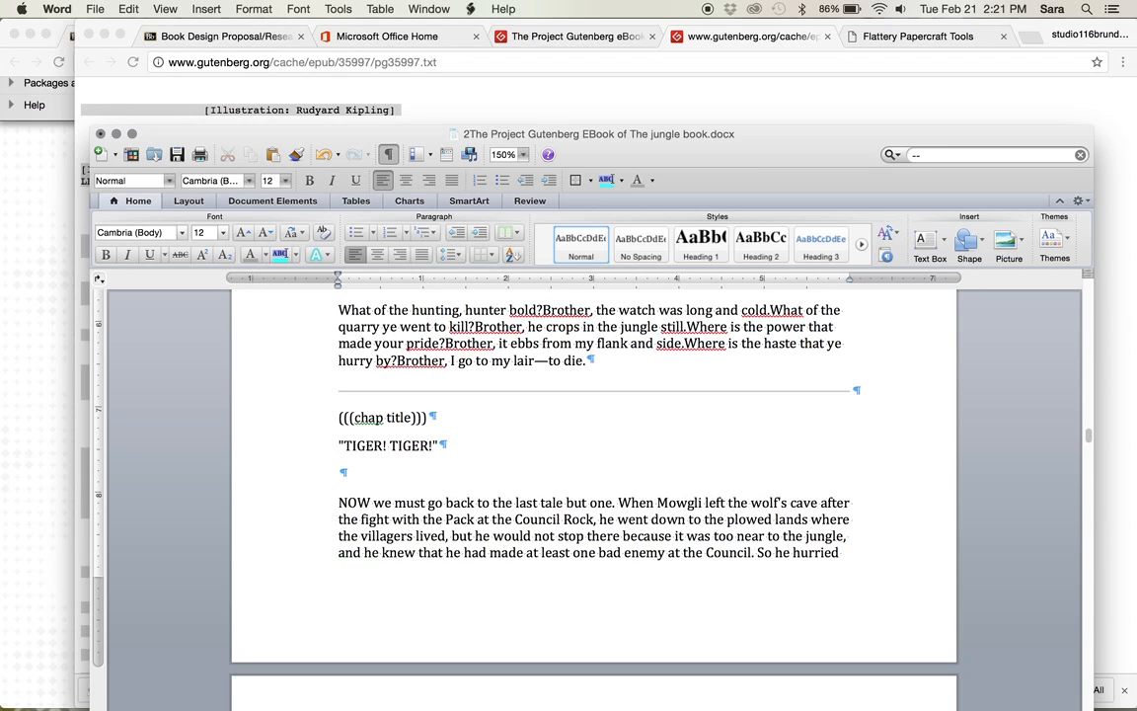
type("(((text)))")
- Delete the horizontal line between the "What of the hunting" verse and the "(((chap title)))" tag, leaving an empty line
scroll(367, 475, "down", 2)
scroll(394, 395, "up", 1)
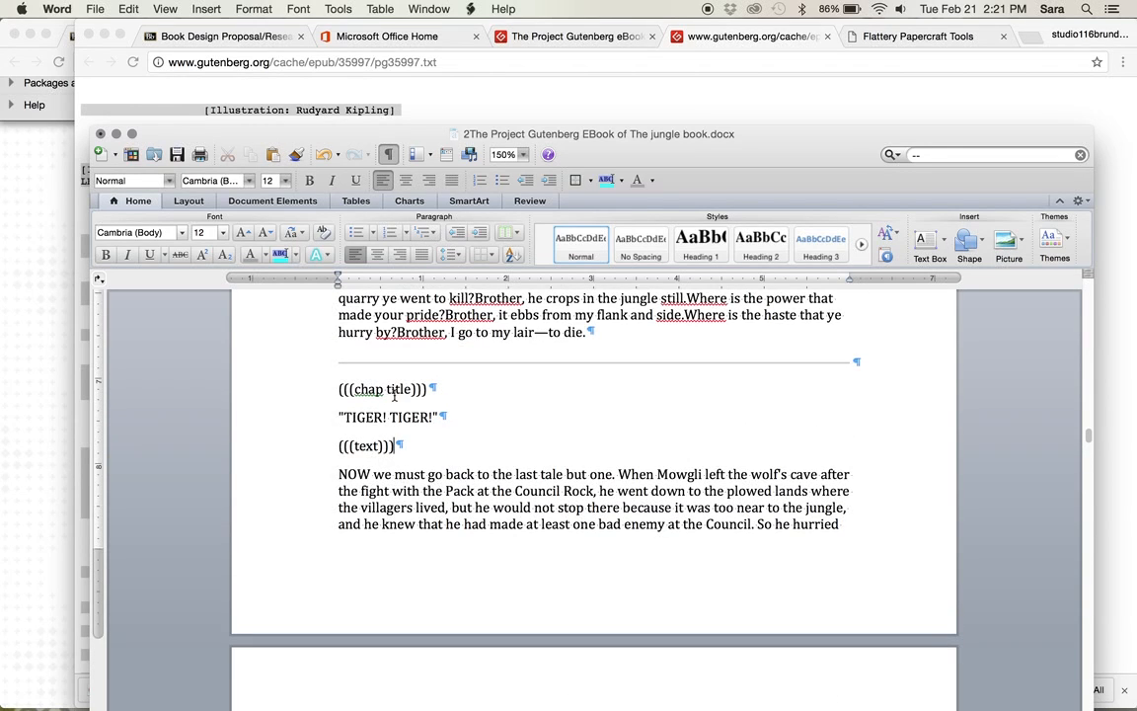
left_click(336, 359)
left_click(854, 363)
left_click(856, 362)
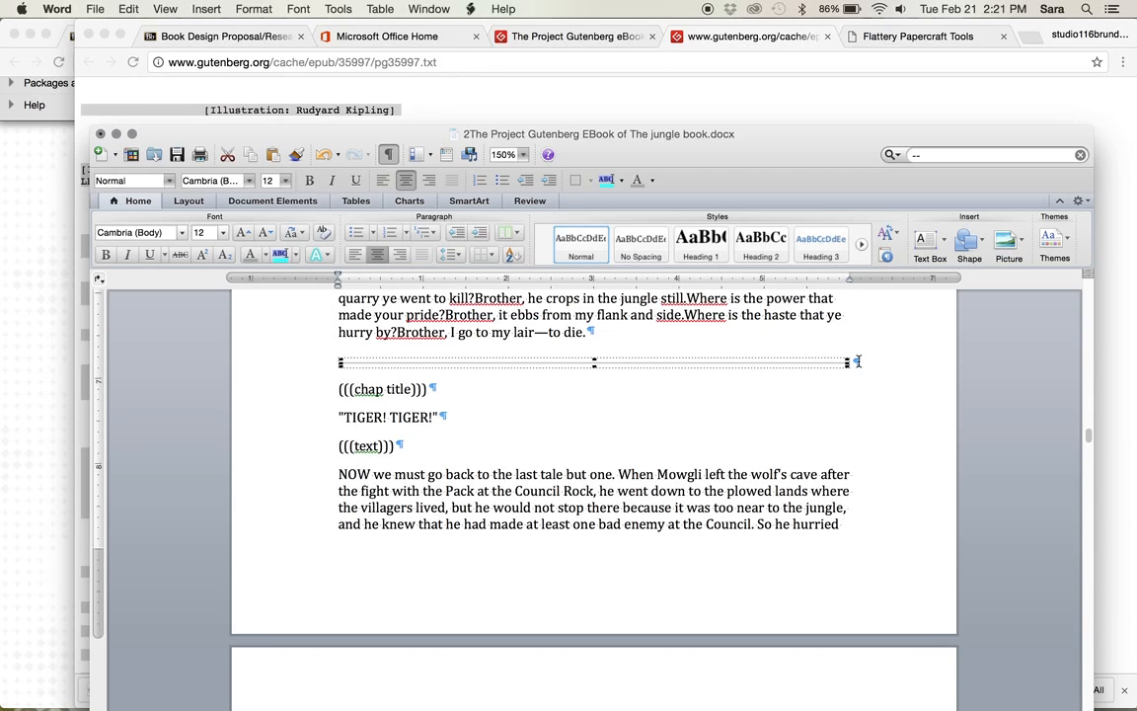
key("Delete")
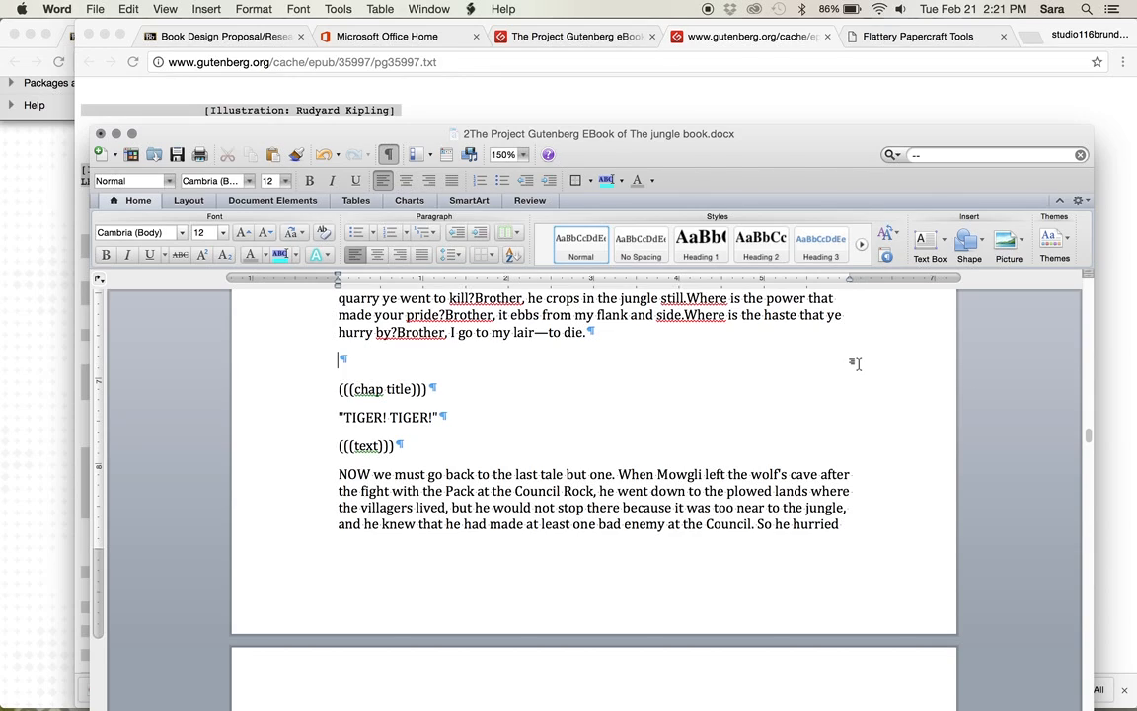
- Delete the image placeholder together with its caption "'WAKE, LITTLE BROTHER; I BRING NEWS.'" above "Are all well in the jungle?"
scroll(857, 361, "down", 5)
scroll(857, 361, "down", 15)
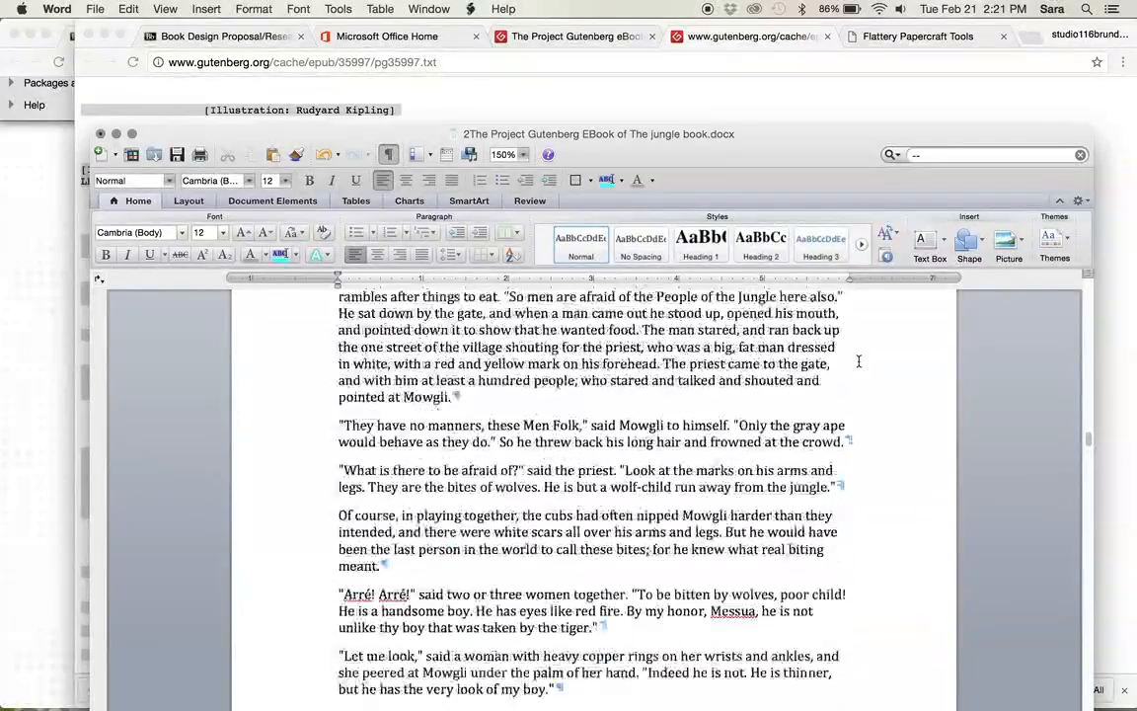
scroll(858, 361, "down", 18)
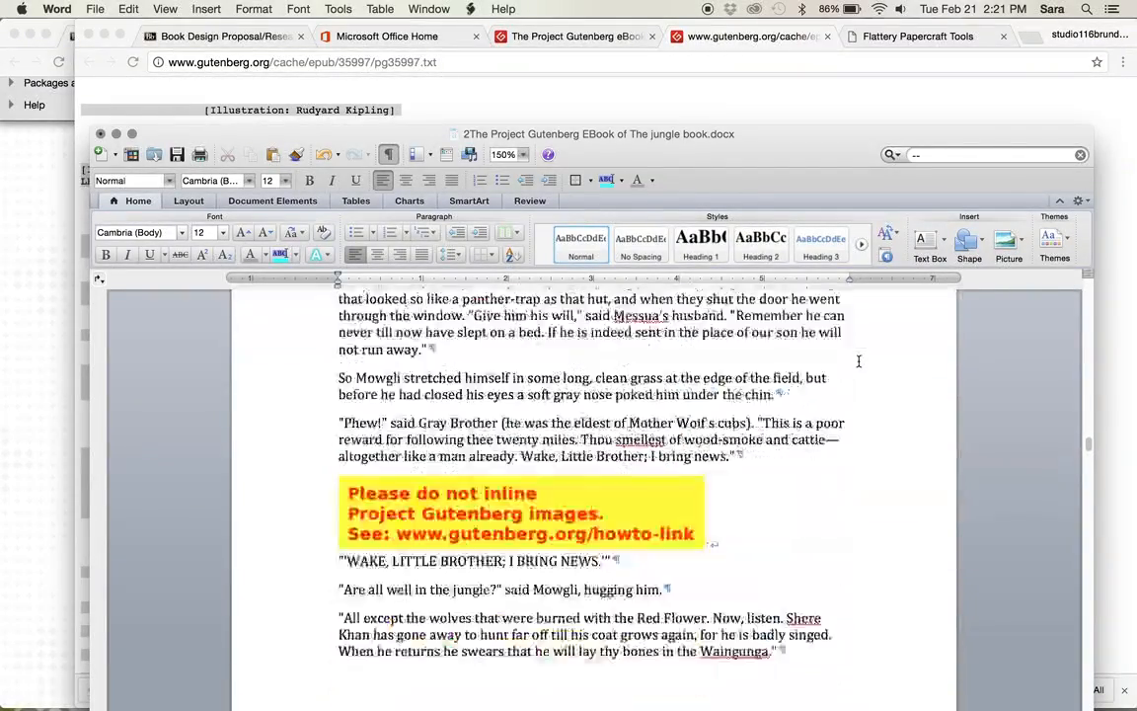
scroll(858, 361, "up", 7)
scroll(858, 361, "up", 1)
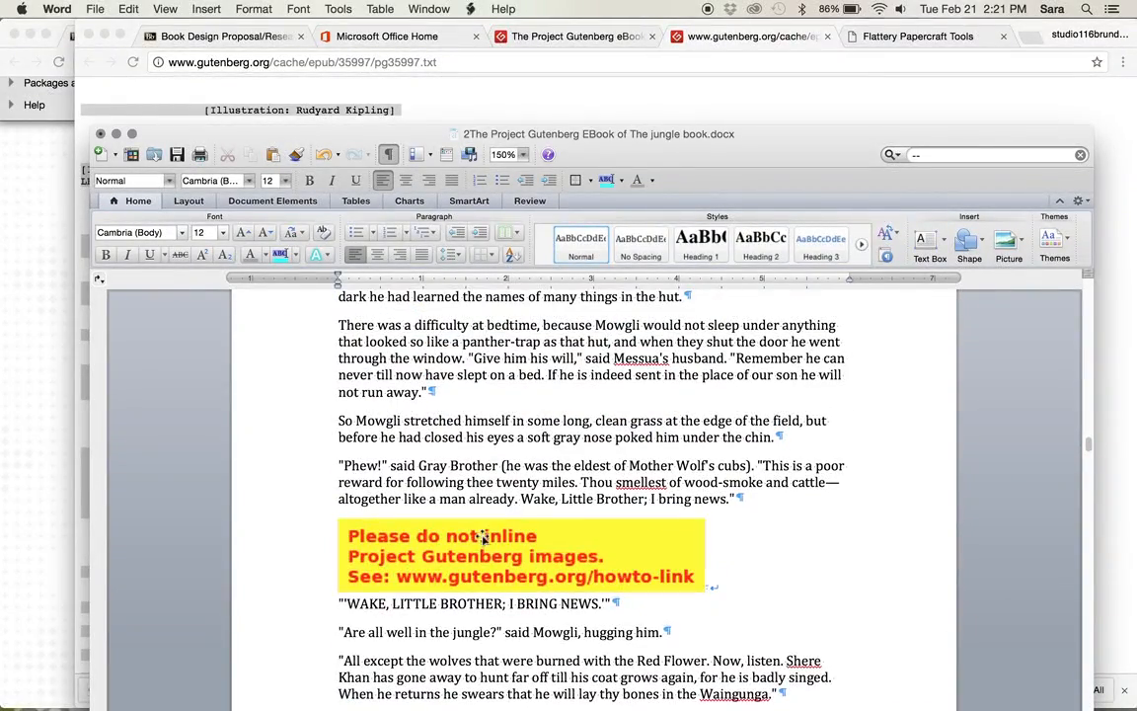
left_click_drag(713, 587, 730, 589)
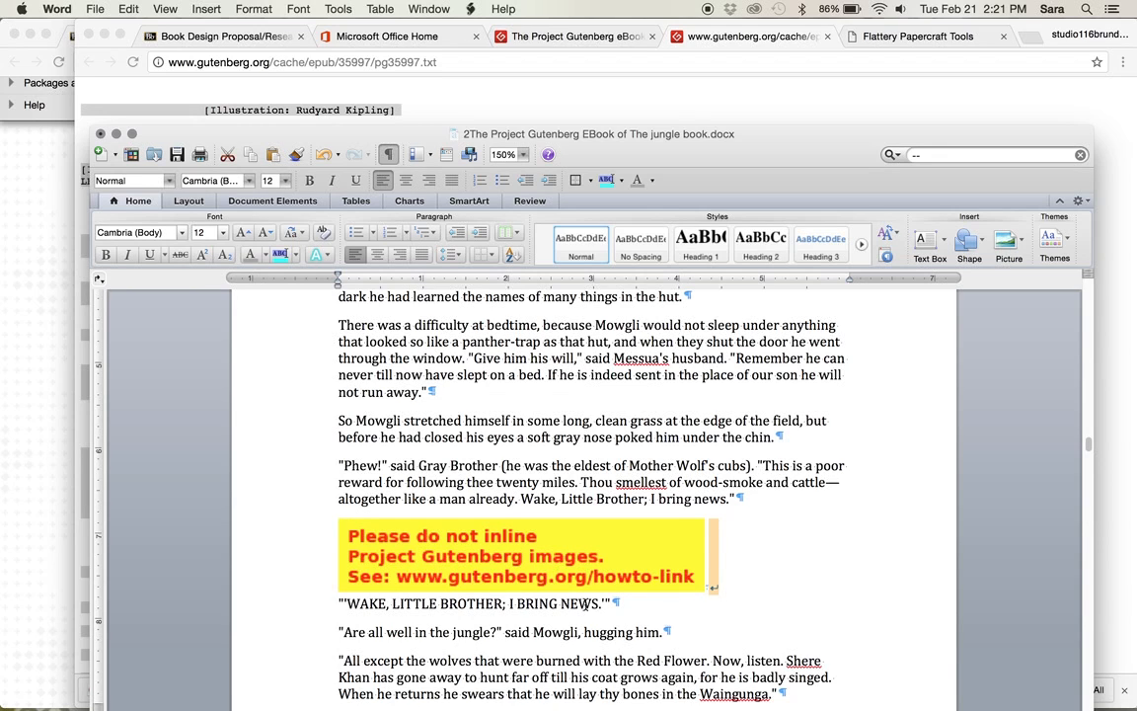
left_click_drag(615, 605, 348, 559)
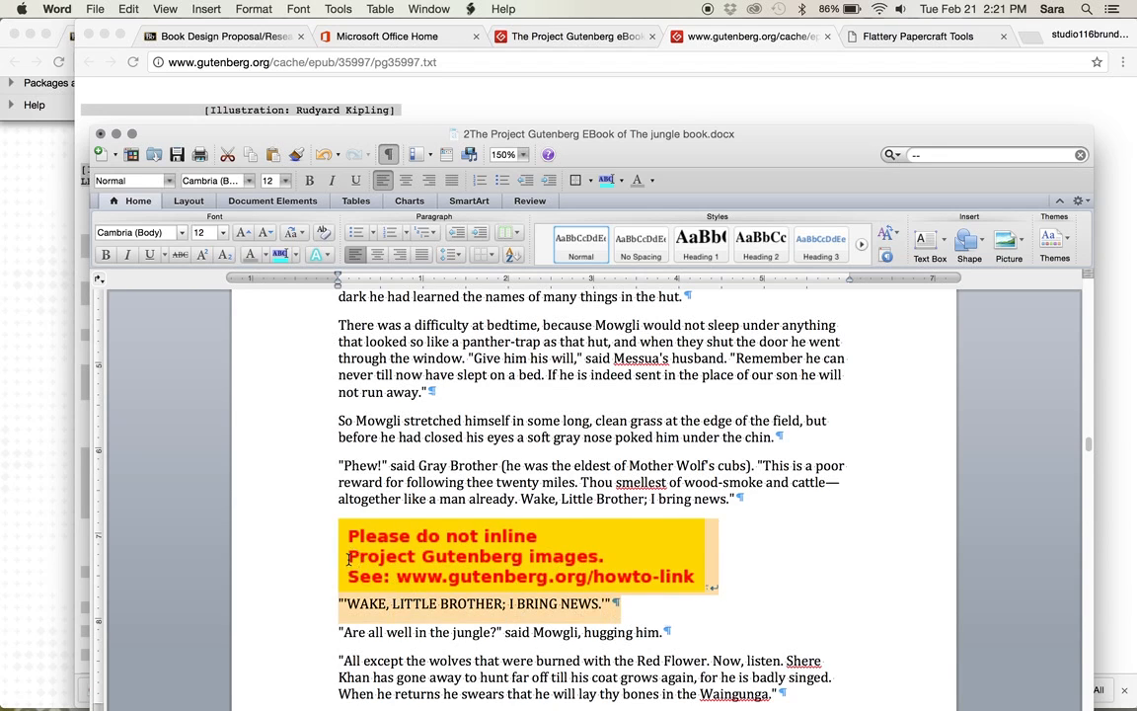
key("BackSpace")
- Delete the image placeholder and its caption "'ARE ALL THESE TALES SUCH COBWEBS AND MOONTALK?' SAID MOWGLI."
scroll(348, 560, "down", 5)
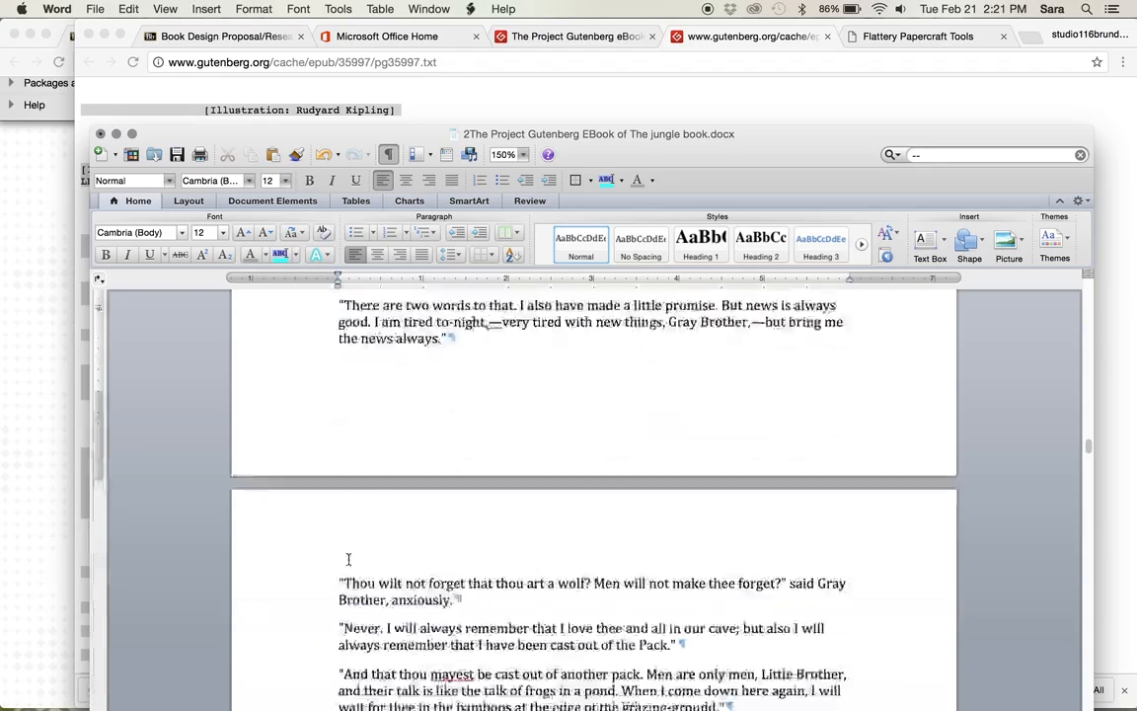
scroll(348, 560, "down", 15)
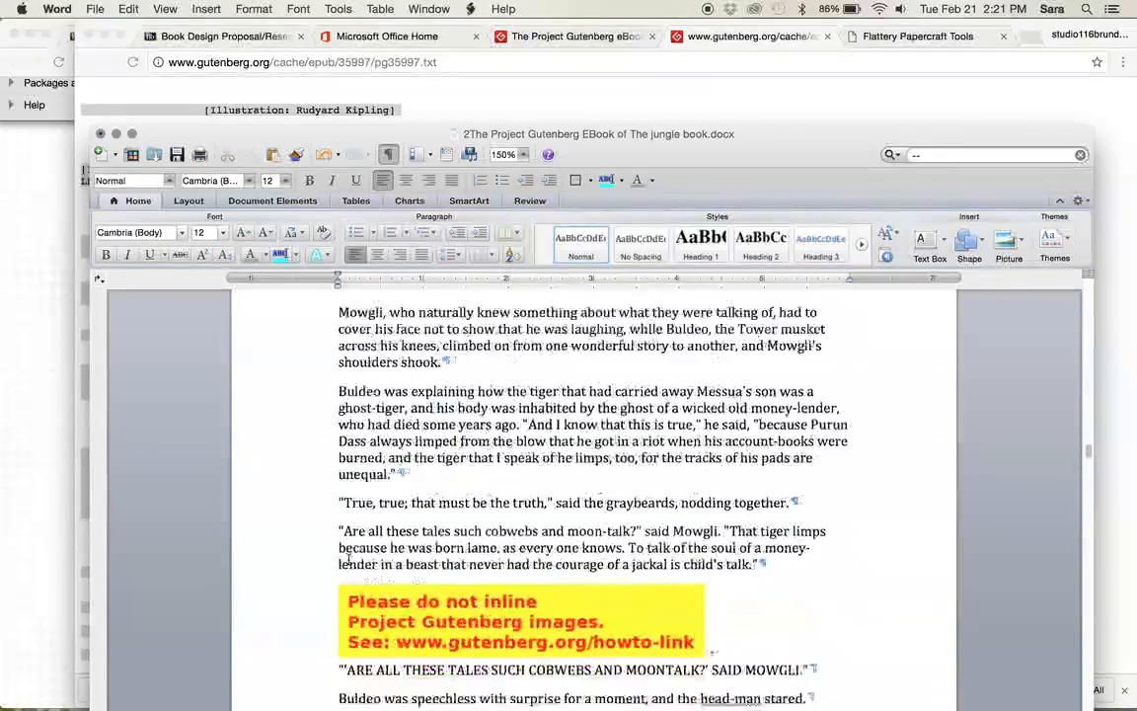
scroll(348, 559, "down", 6)
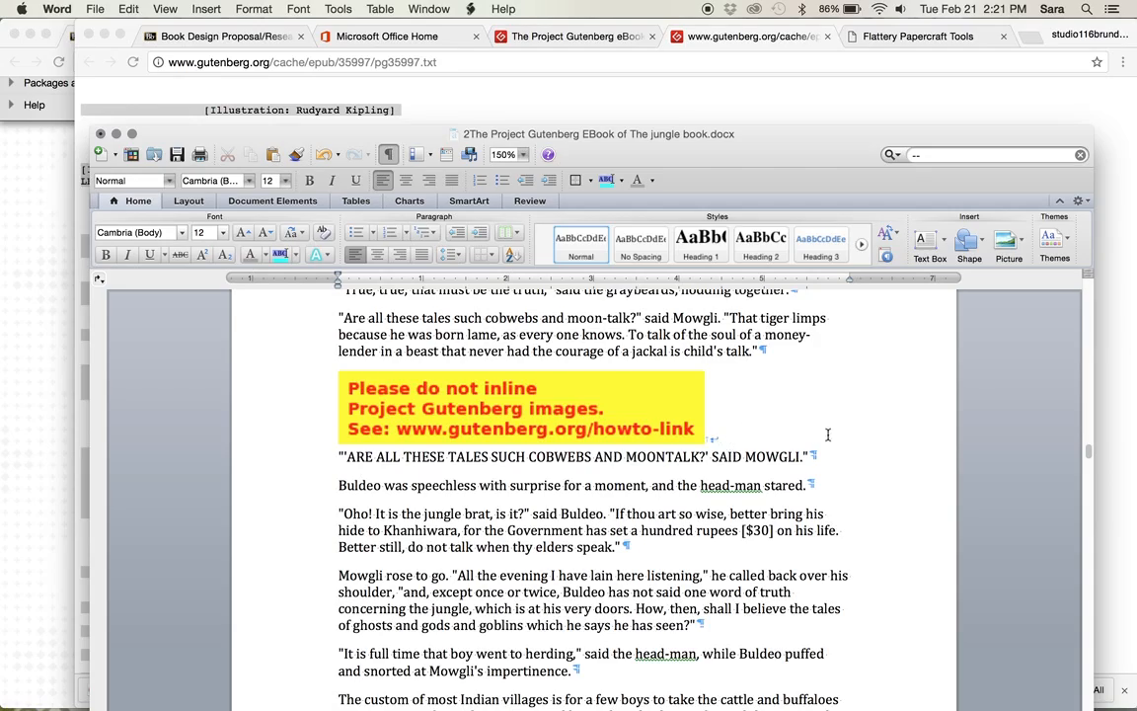
left_click_drag(802, 452, 517, 411)
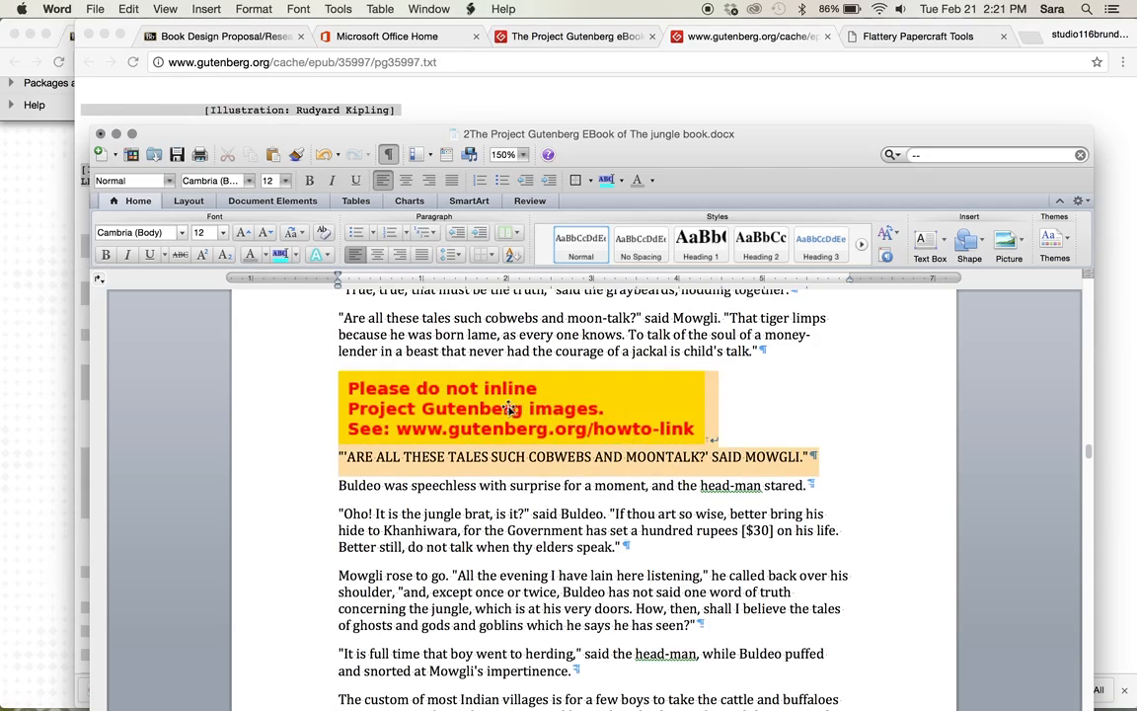
key("BackSpace")
- Delete the image placeholder and its empty paragraph above "At last a day came when he did not see Gray Brother"
scroll(508, 407, "down", 20)
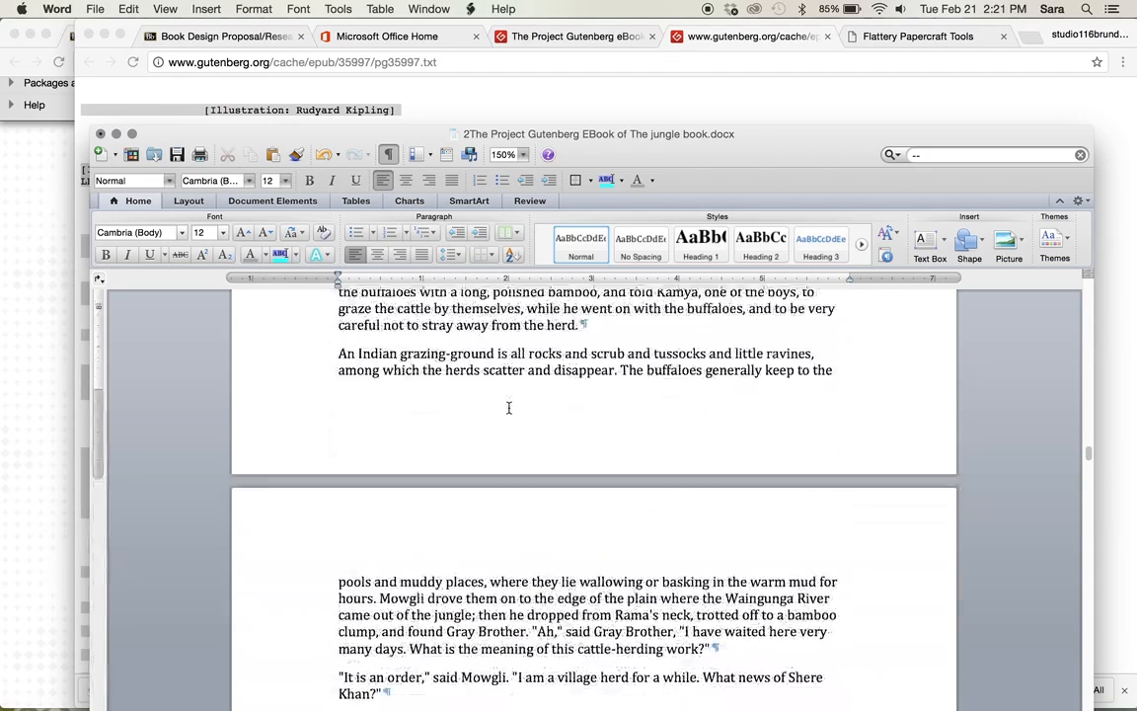
scroll(509, 407, "down", 15)
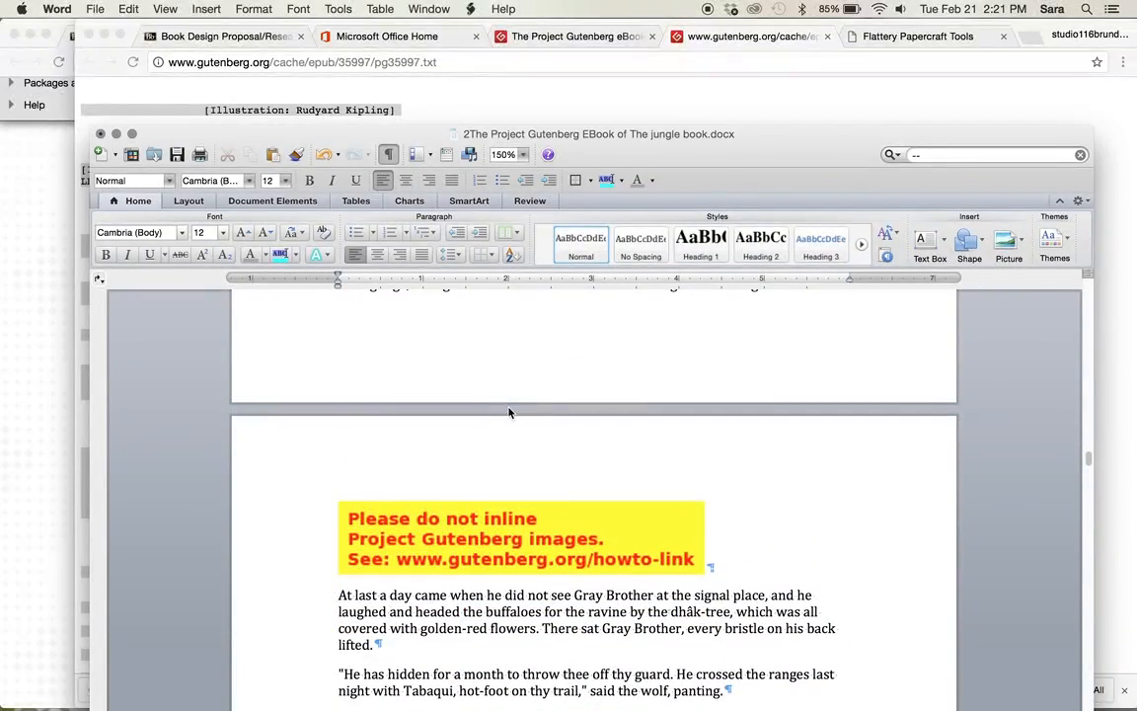
left_click(438, 505)
key("BackSpace")
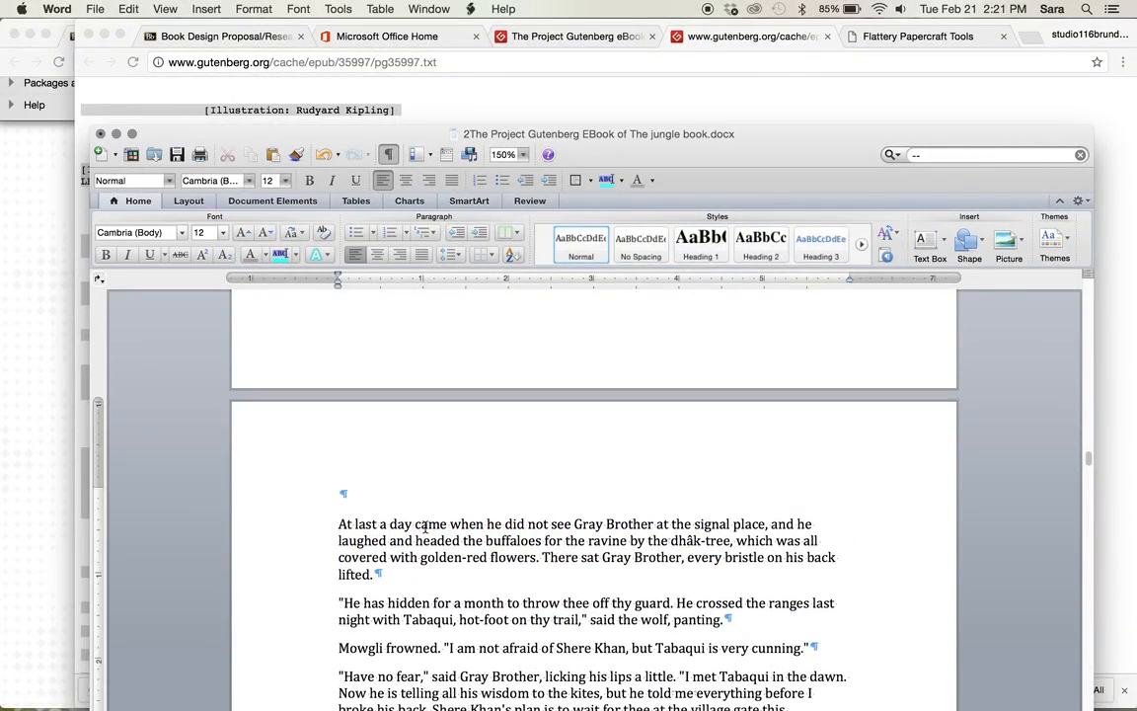
- Delete the image placeholder and its two-line caption beginning "BULDEO LAY AS STILL AS STILL" above "Maharaj! Great King"
scroll(424, 526, "down", 15)
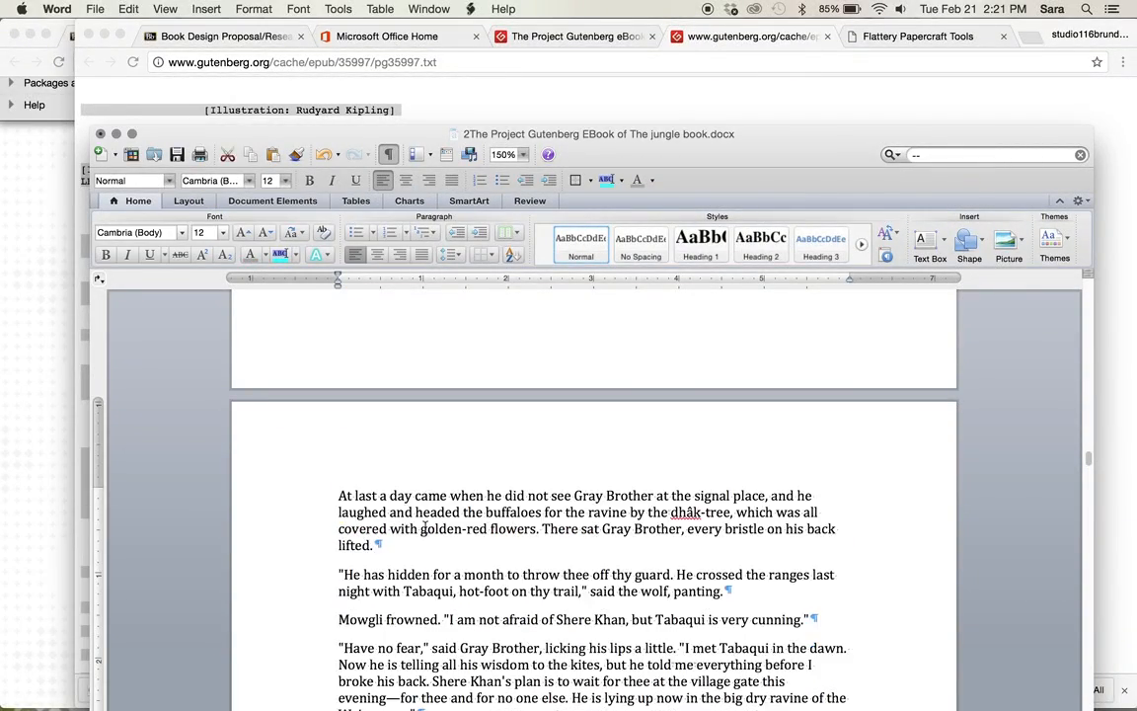
scroll(465, 512, "down", 20)
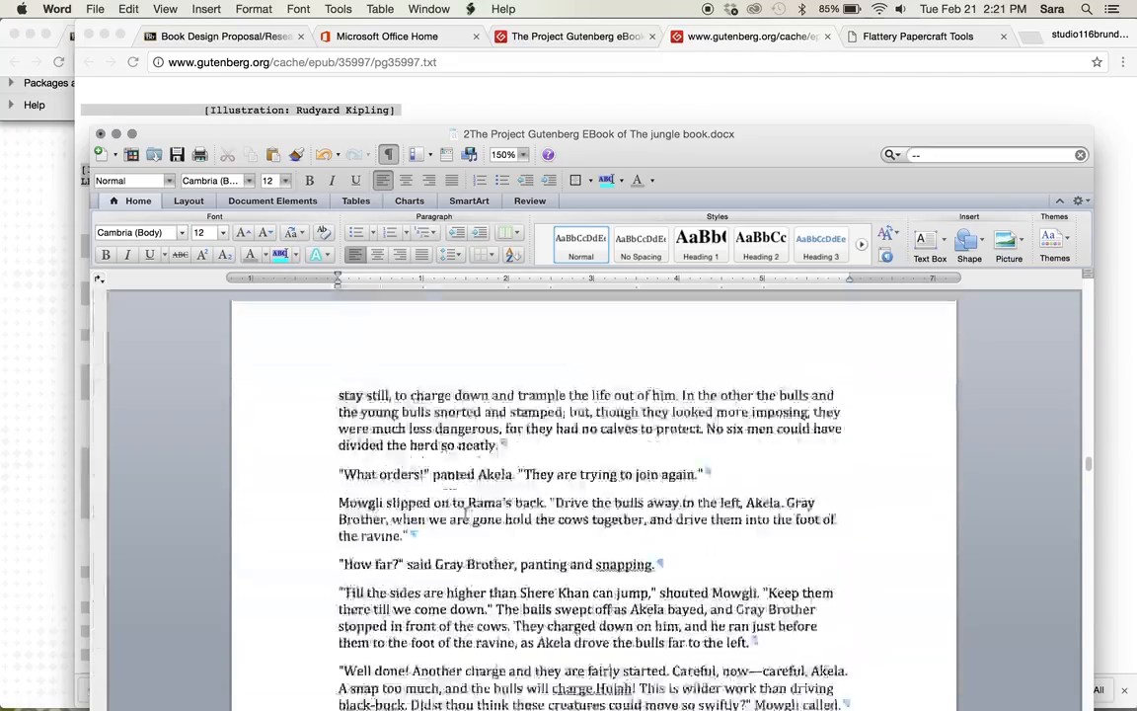
scroll(464, 512, "down", 20)
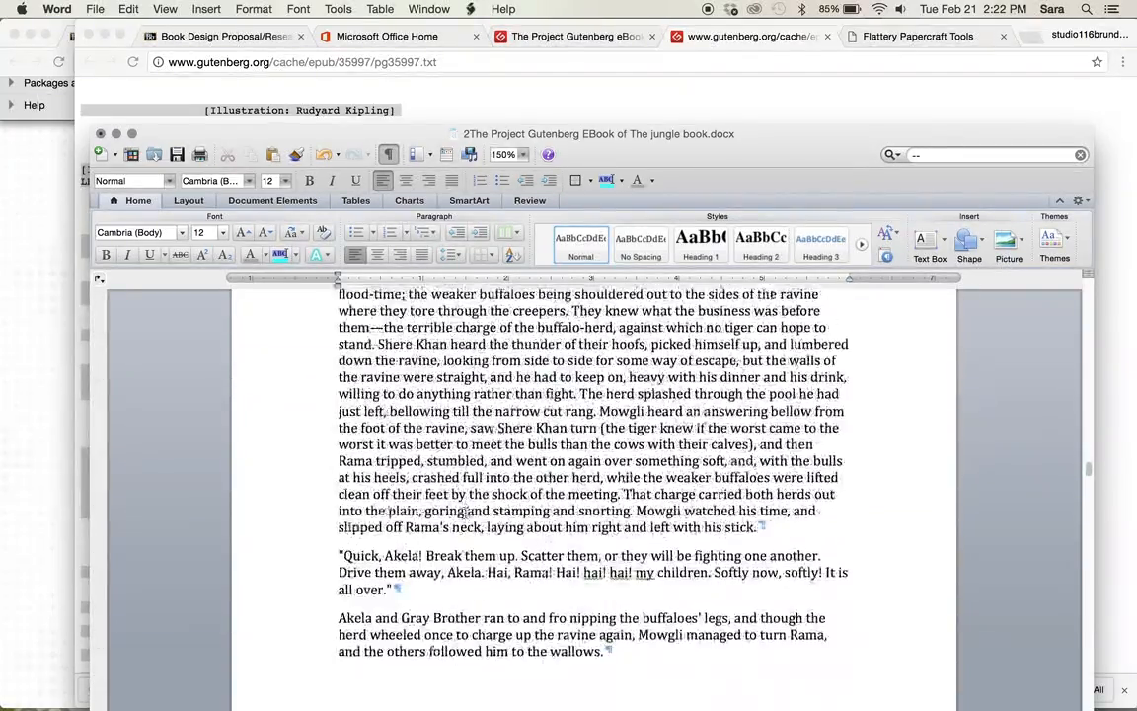
scroll(465, 512, "down", 15)
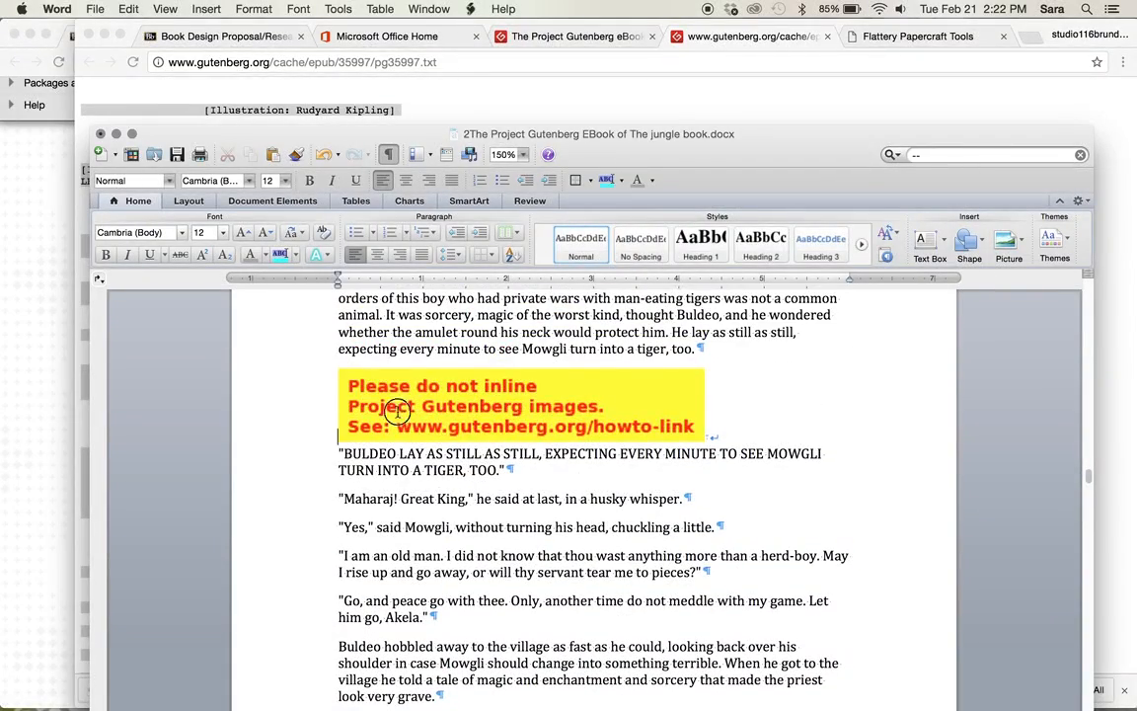
left_click_drag(394, 412, 467, 457)
key("BackSpace")
- Delete the image placeholder and its two-line caption beginning "WHEN THE MOON ROSE OVER THE PLAIN" above "The moon was just going down"
scroll(544, 469, "down", 6)
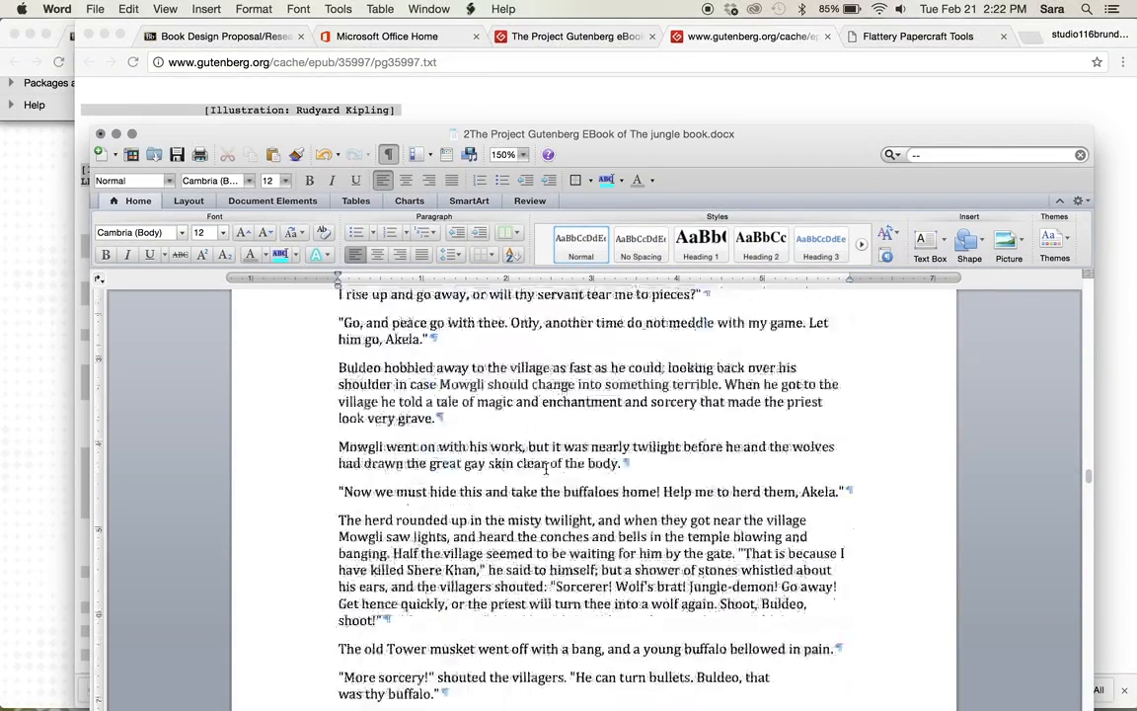
scroll(545, 469, "down", 15)
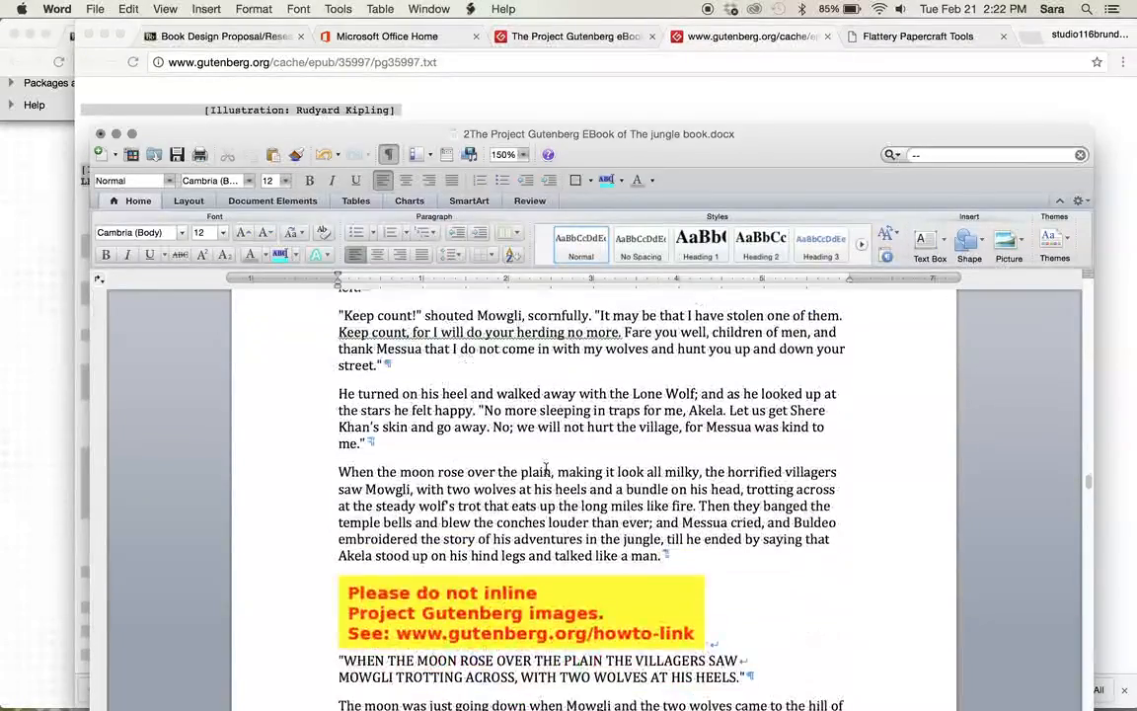
scroll(544, 470, "down", 5)
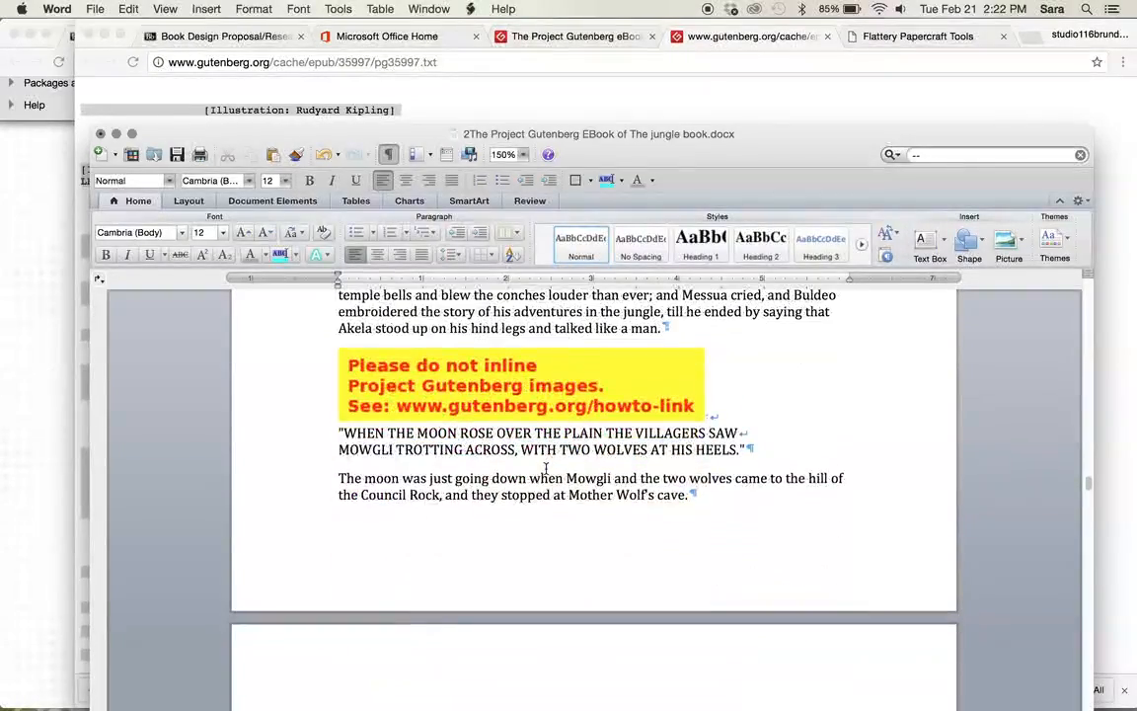
left_click(335, 372)
left_click_drag(703, 434, 751, 451)
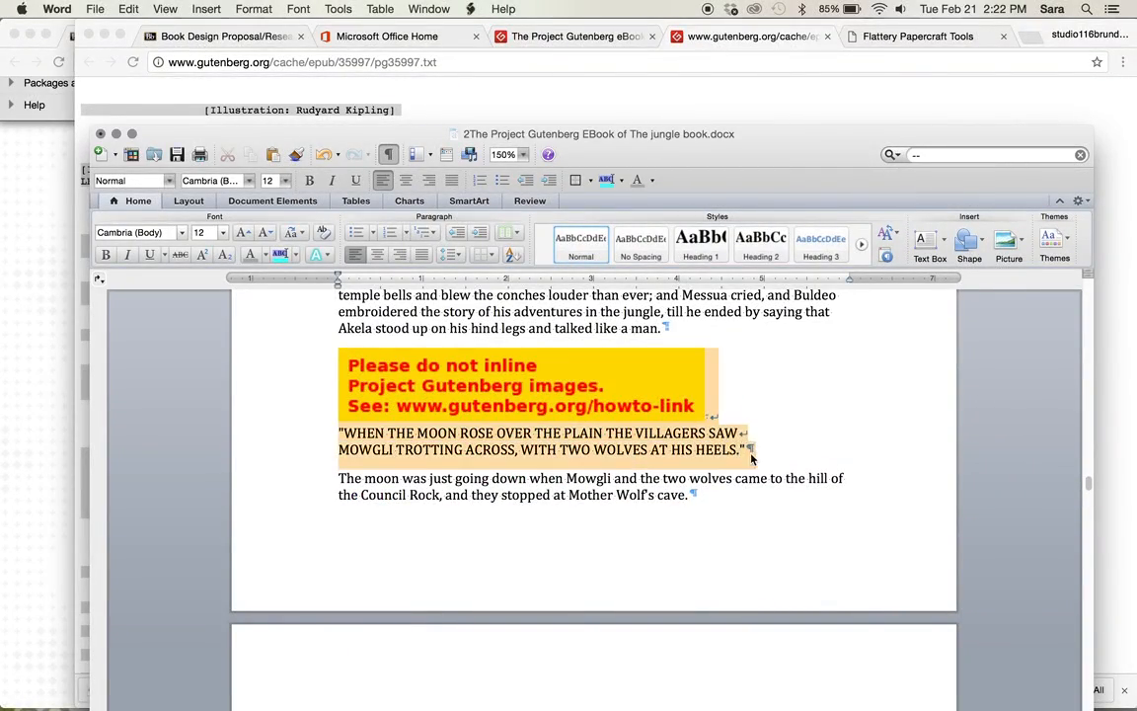
key("BackSpace")
key("super+z")
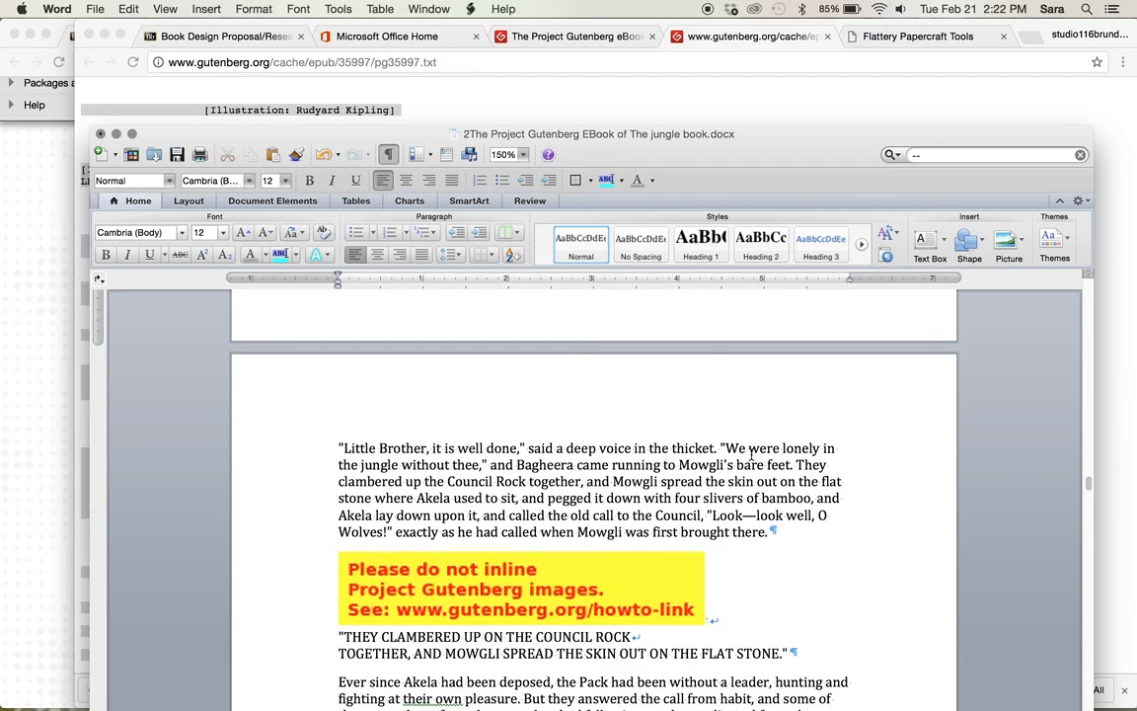
- Delete the image placeholder and its two-line caption beginning "THEY CLAMBERED UP ON THE COUNCIL ROCK" above "Ever since Akela had been deposed"
scroll(335, 438, "down", 3)
left_click_drag(334, 437, 801, 504)
key("BackSpace")
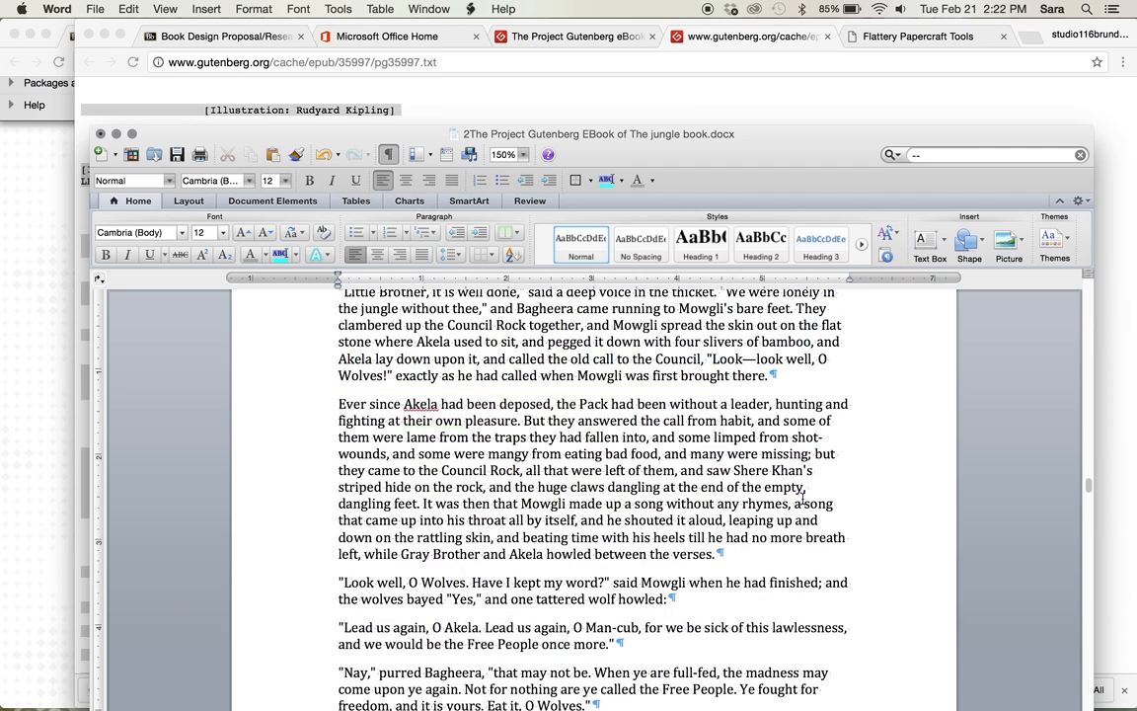
- Examine the text from the end of the chapter through Mowgli's Song to the opening of The White Seal
scroll(802, 493, "down", 10)
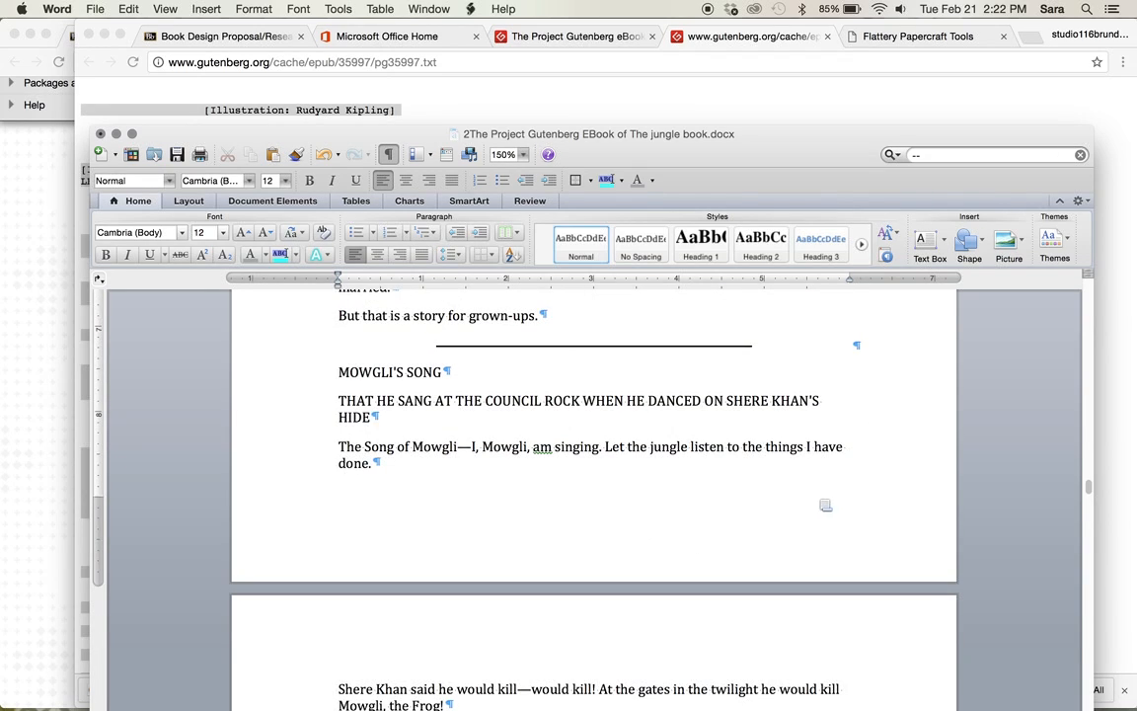
scroll(742, 454, "up", 3)
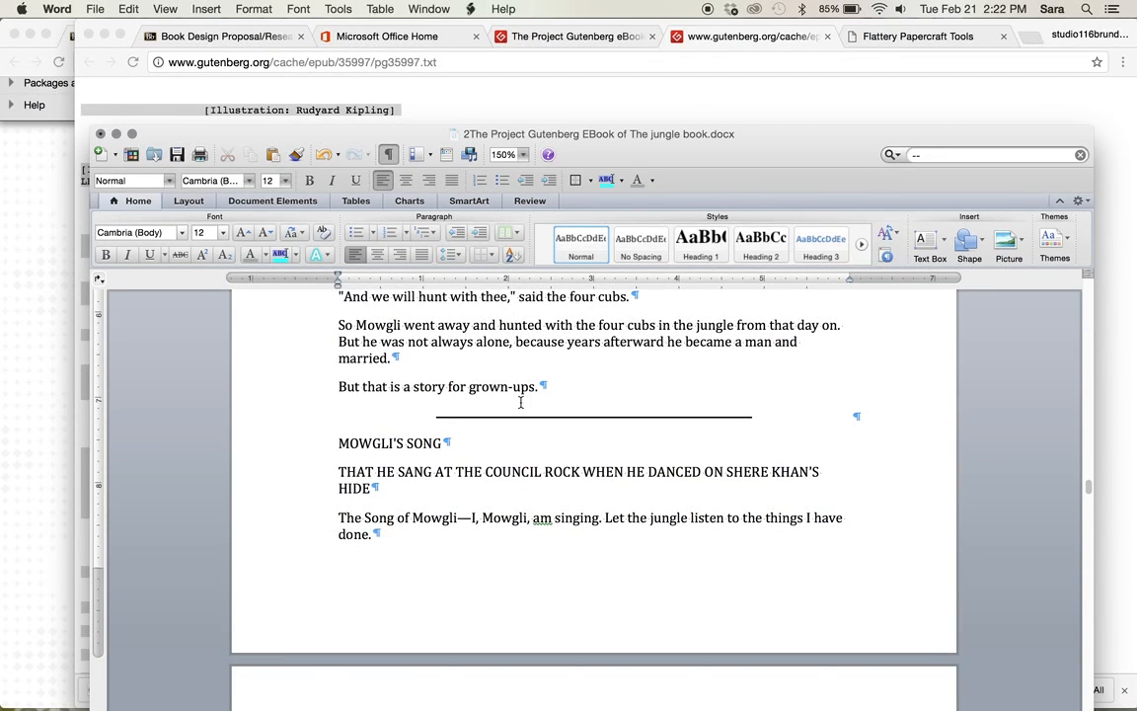
scroll(508, 450, "down", 8)
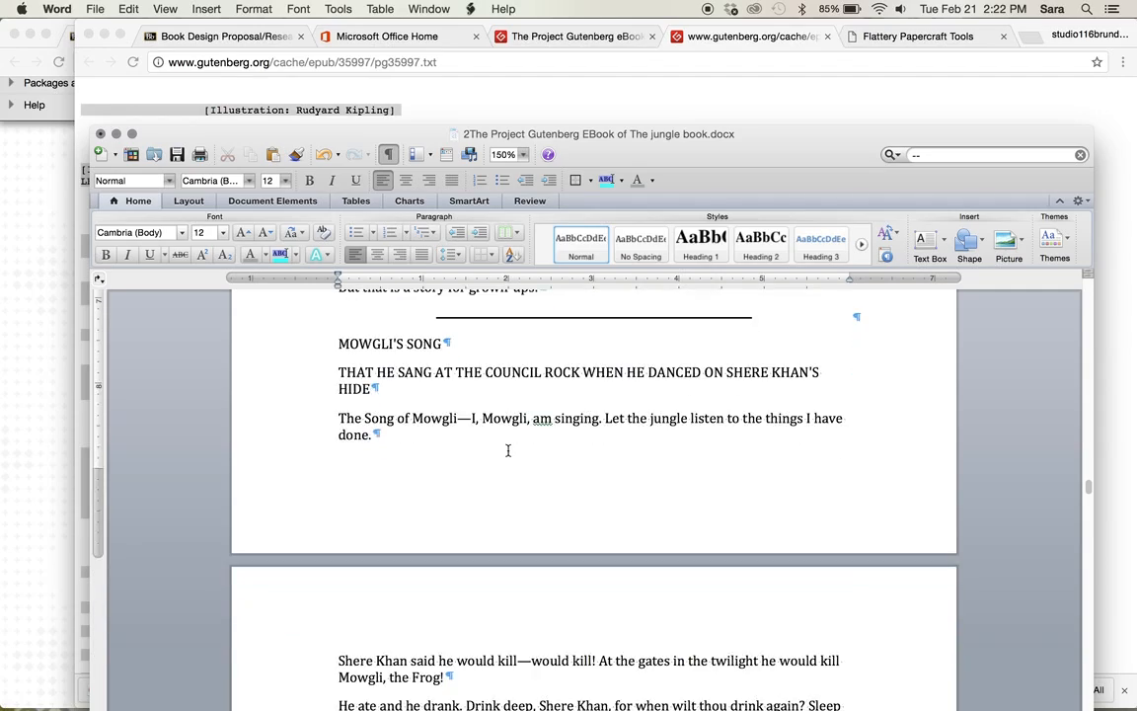
scroll(508, 450, "down", 3)
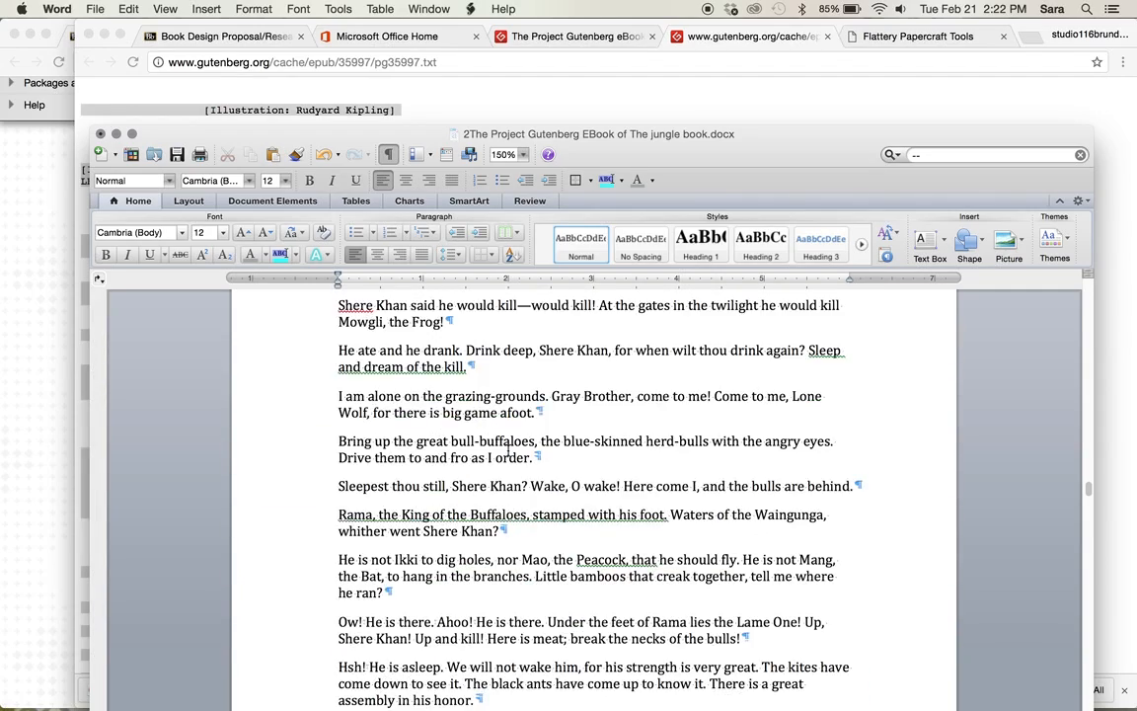
scroll(508, 450, "down", 12)
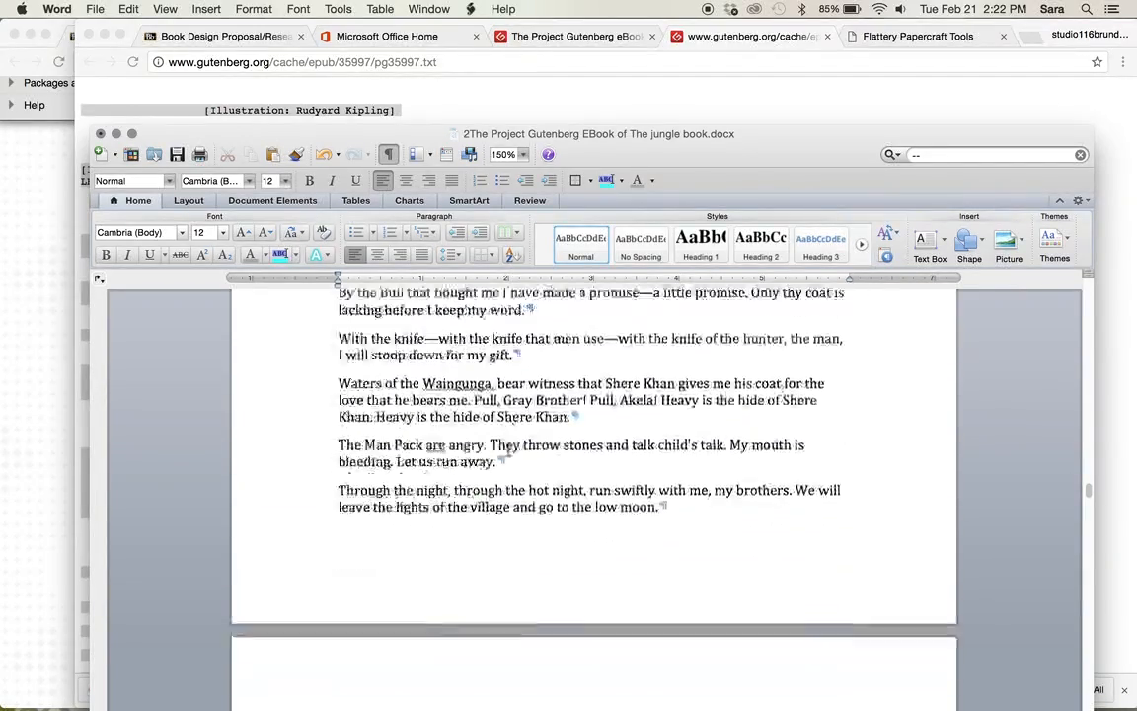
scroll(508, 450, "down", 15)
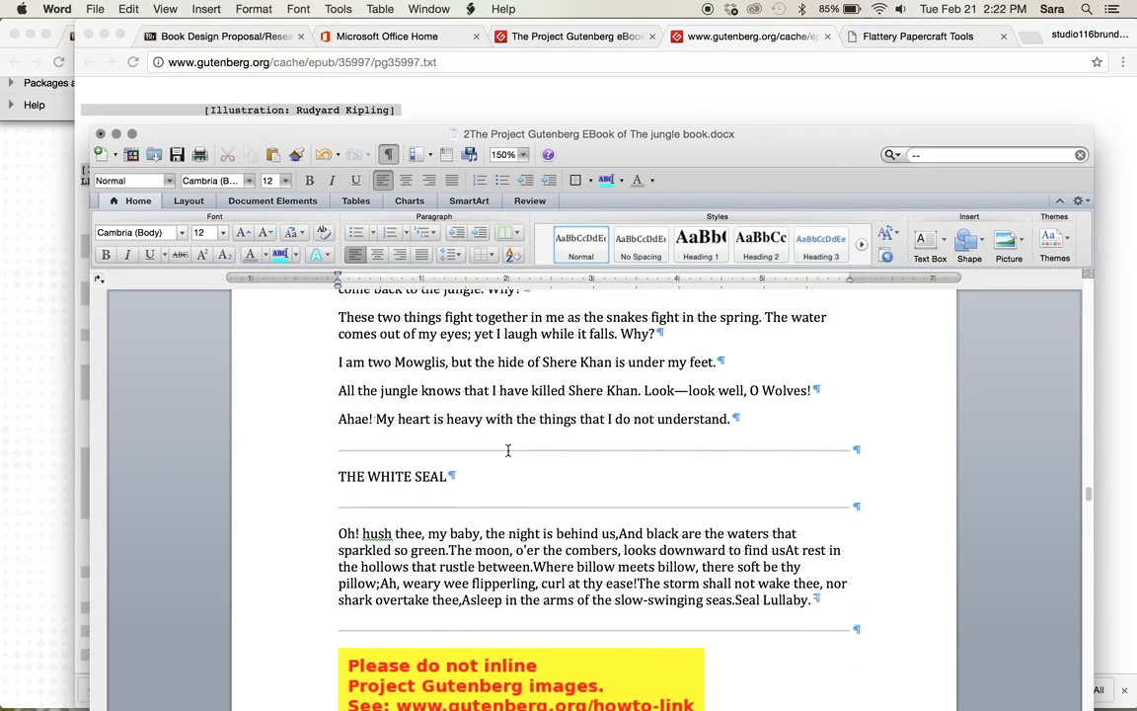
scroll(477, 542, "down", 4)
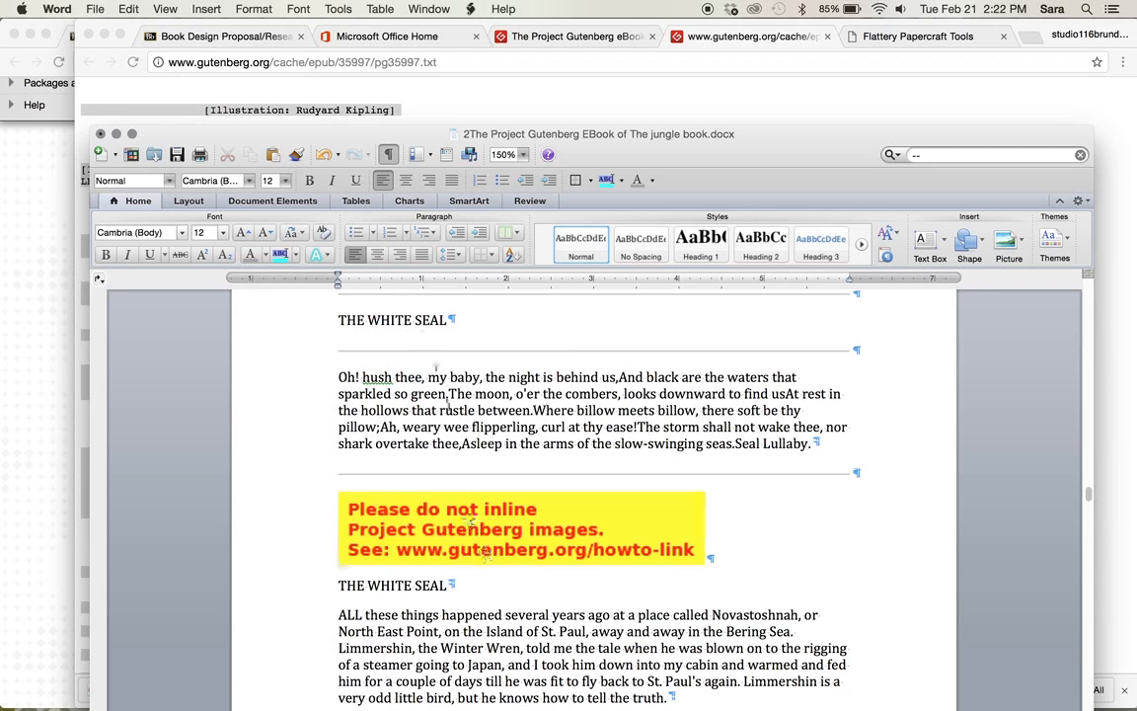
scroll(434, 585, "down", 1)
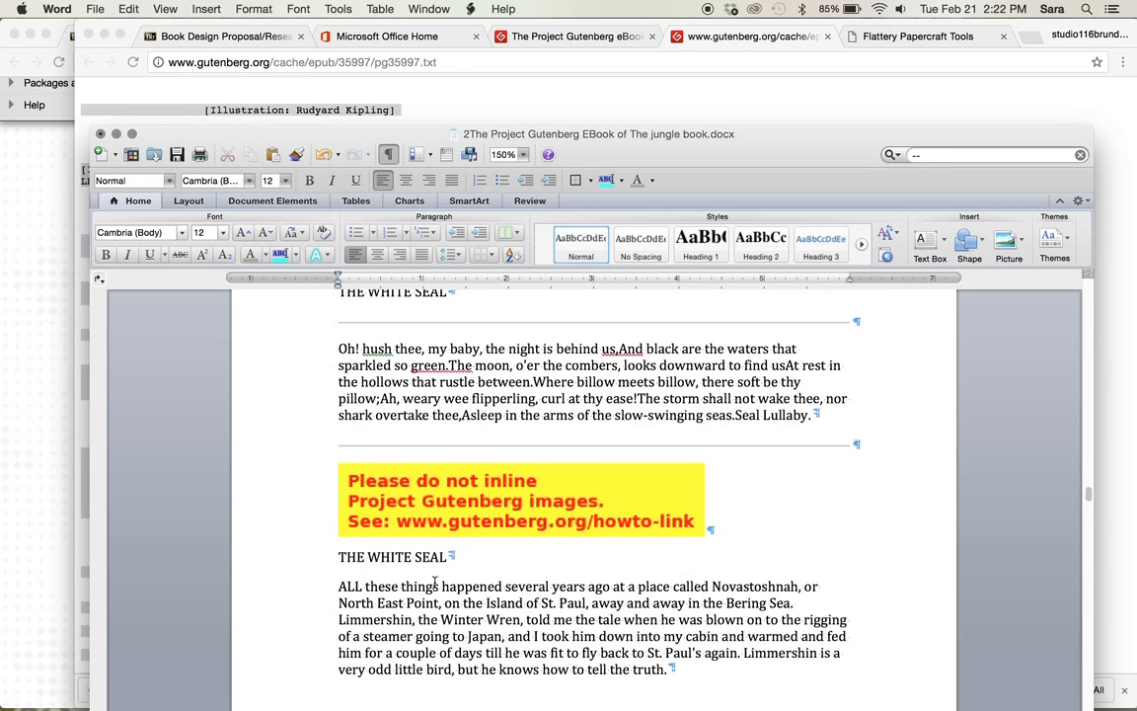
scroll(431, 569, "up", 3)
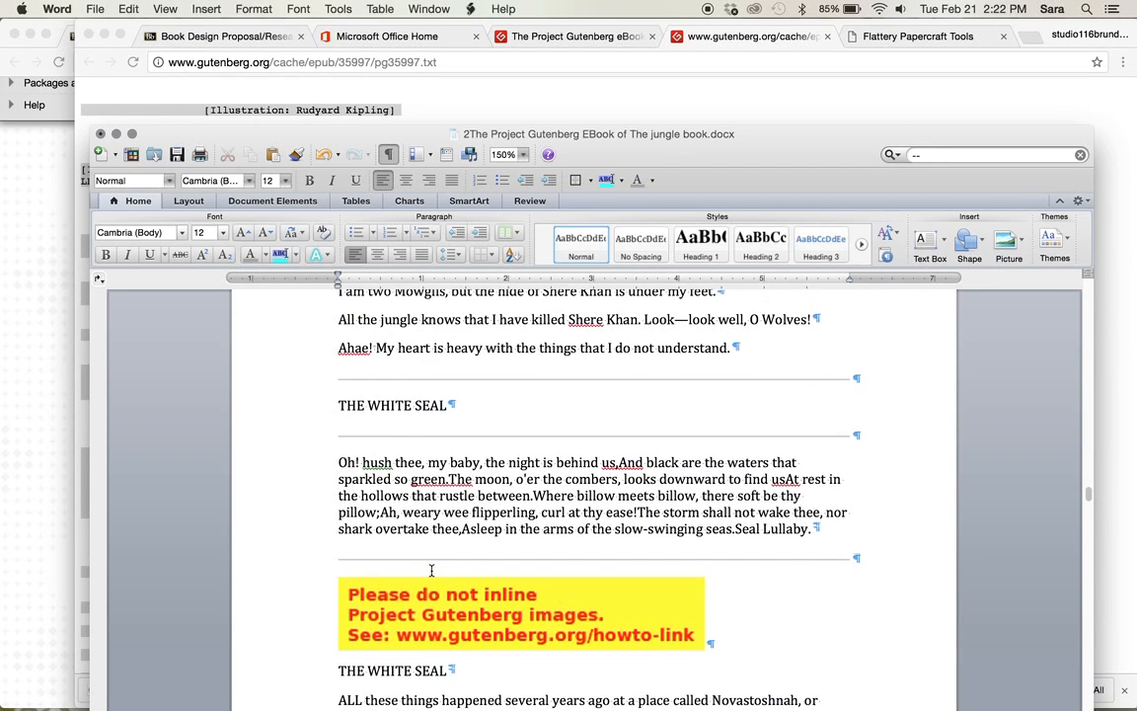
- Insert the tag "(((verse title)))" as its own paragraph above the heading "MOWGLI'S SONG"
scroll(430, 569, "up", 8)
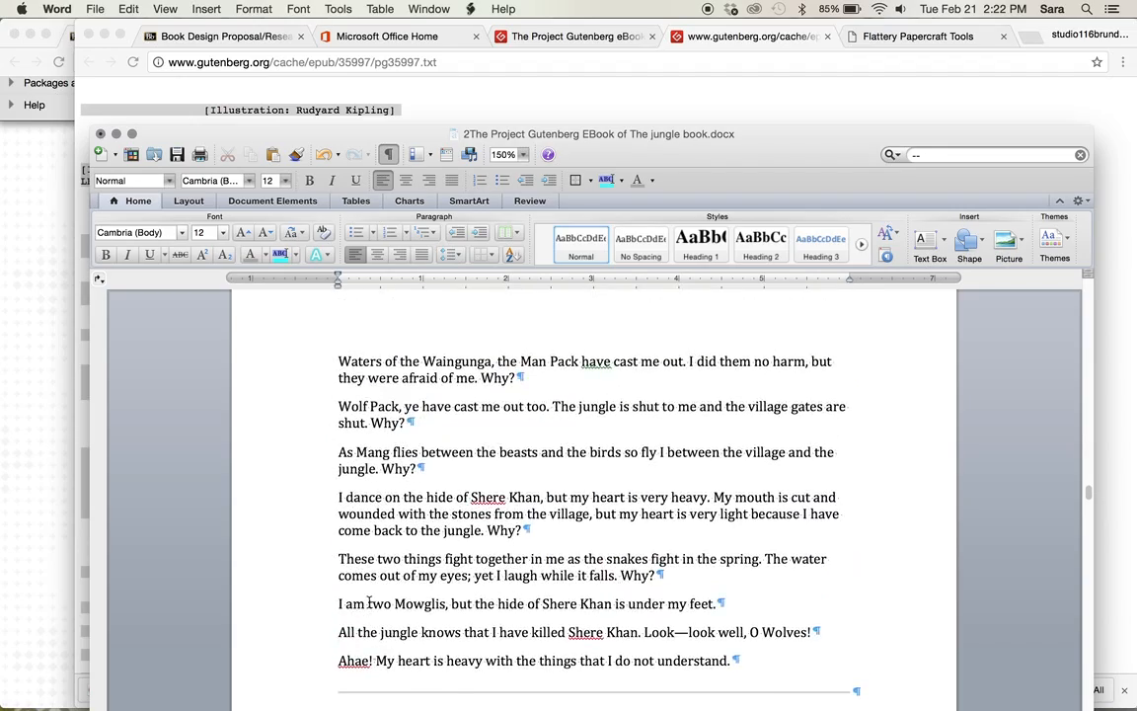
scroll(368, 602, "up", 16)
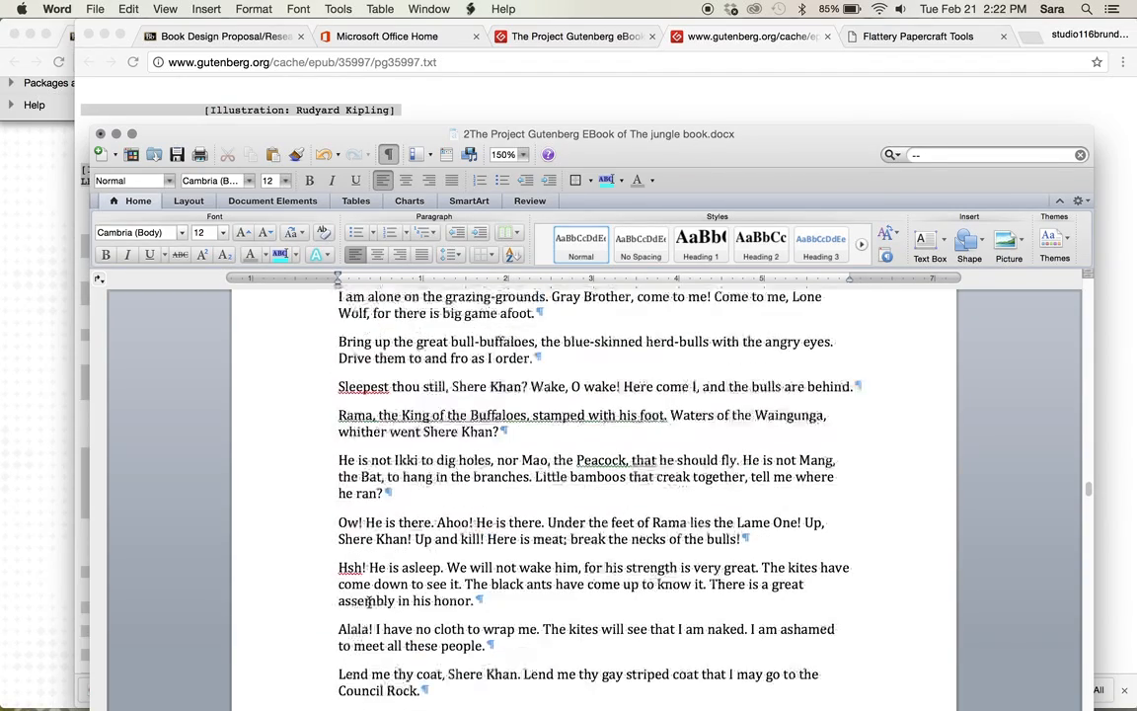
scroll(369, 602, "up", 5)
scroll(373, 606, "up", 8)
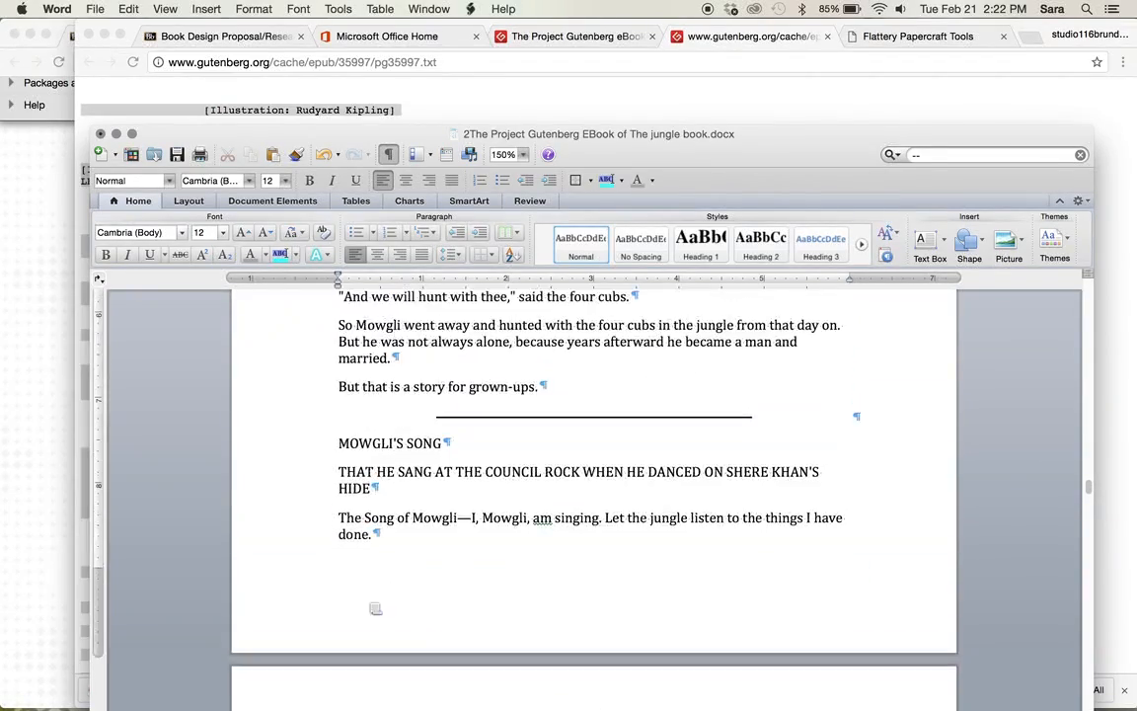
left_click(339, 442)
key("Return")
type("((")
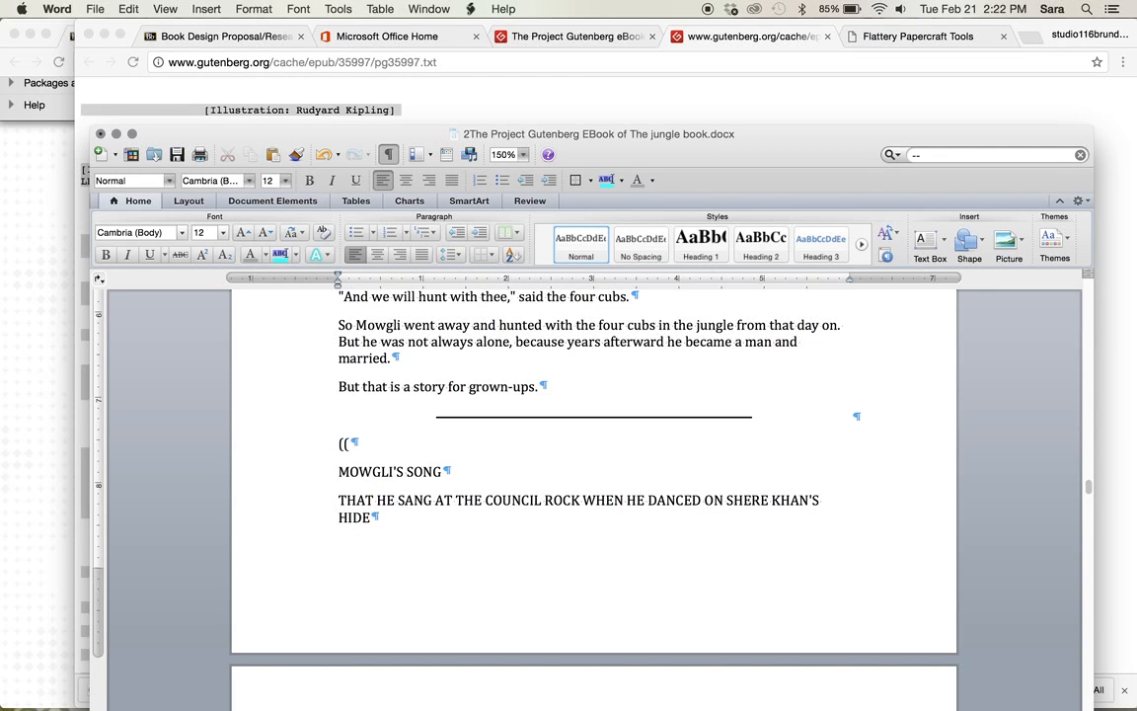
type("(verse title)))")
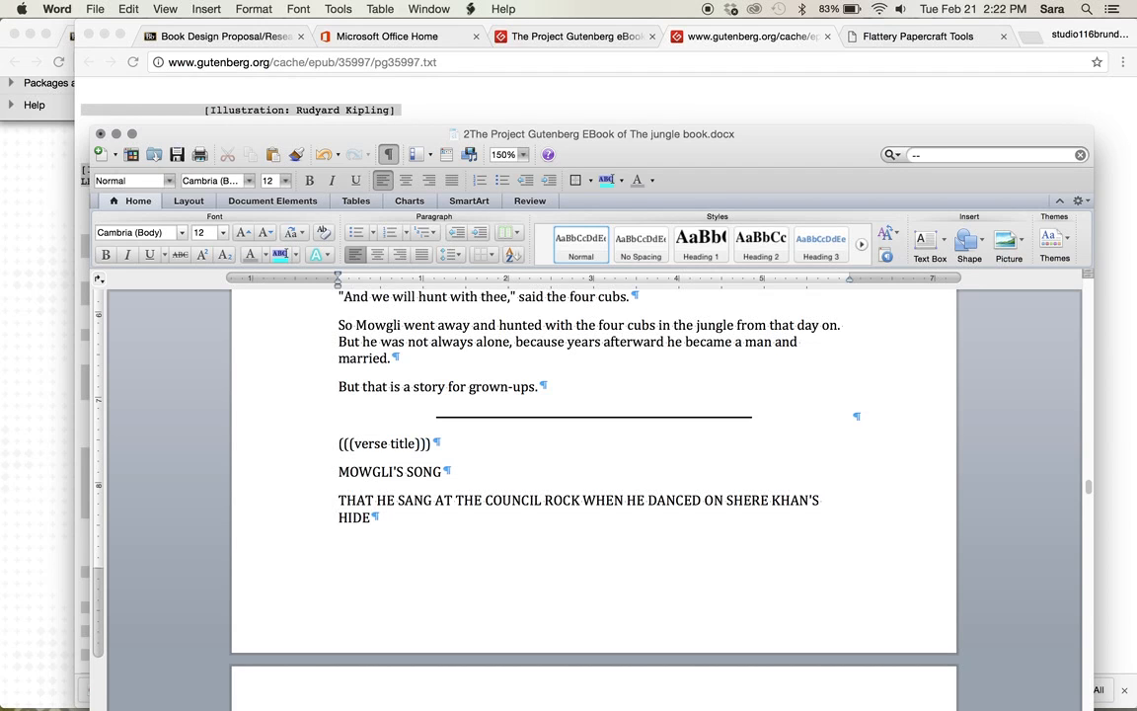
- Insert the tag "(((verse)))" as its own paragraph above "The Song of Mowgli—I, Mowgli, am singing"
scroll(404, 512, "down", 3)
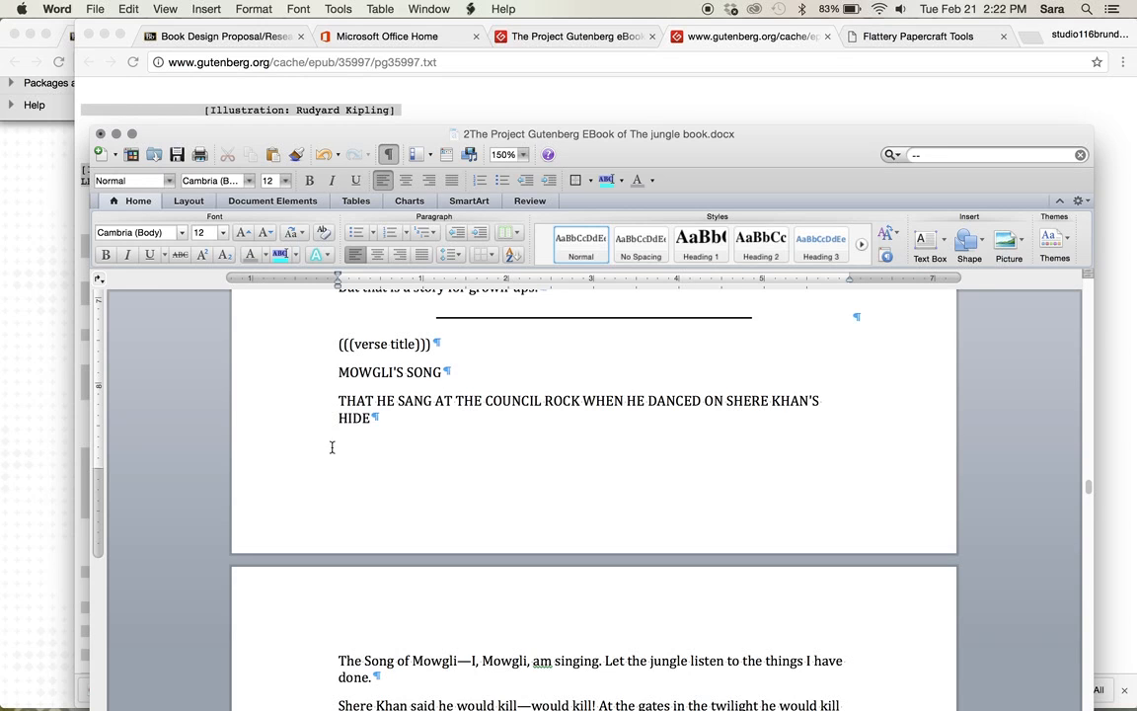
scroll(397, 434, "down", 3)
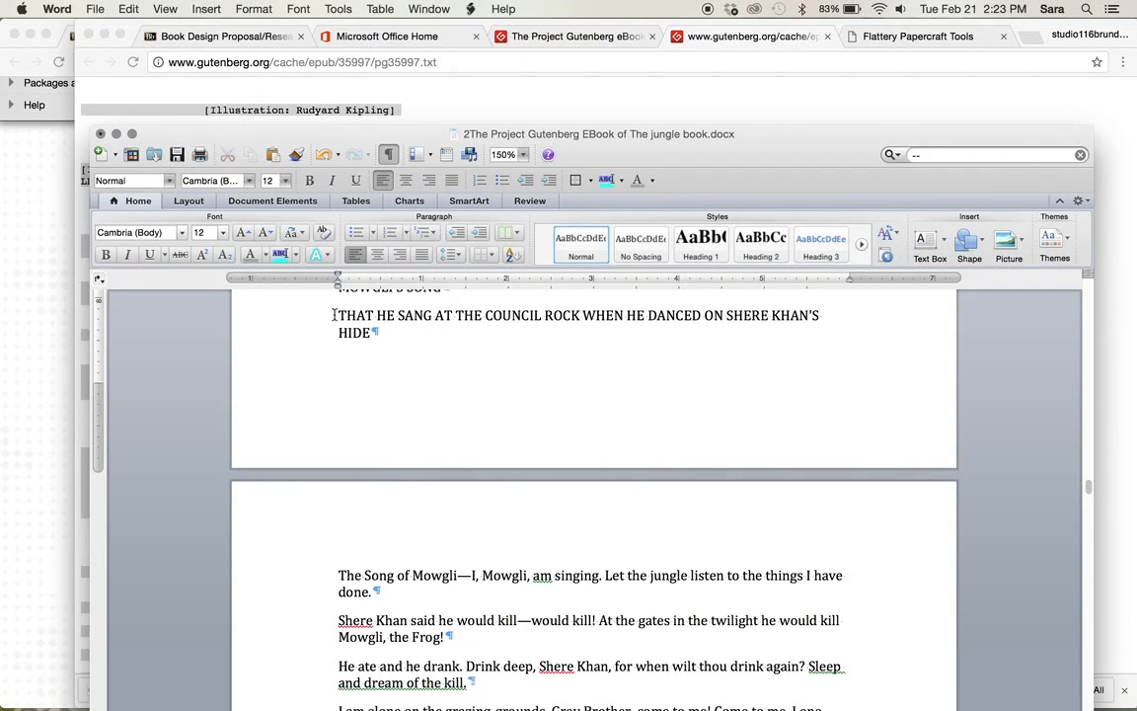
left_click(339, 572)
key("Return")
key("Up")
type("(((verse)))")
- Insert the tag "(((verse title)))" as its own paragraph above the first "THE WHITE SEAL" heading, after the end of Mowgli's song
scroll(592, 473, "down", 20)
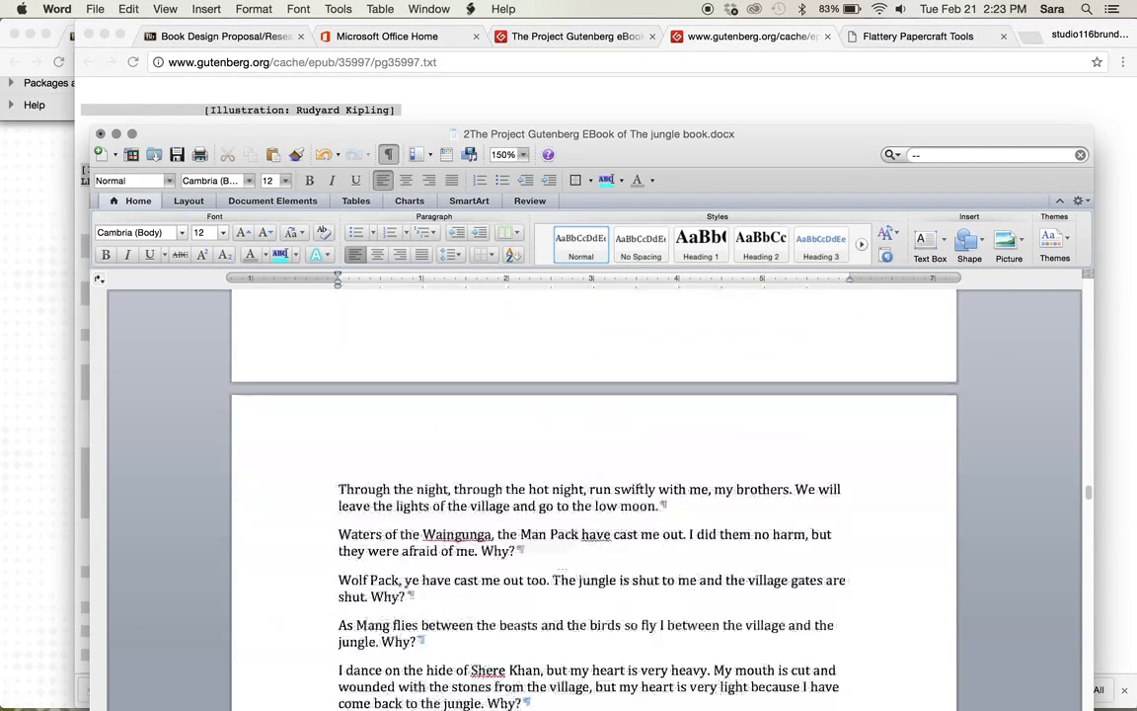
scroll(592, 474, "down", 10)
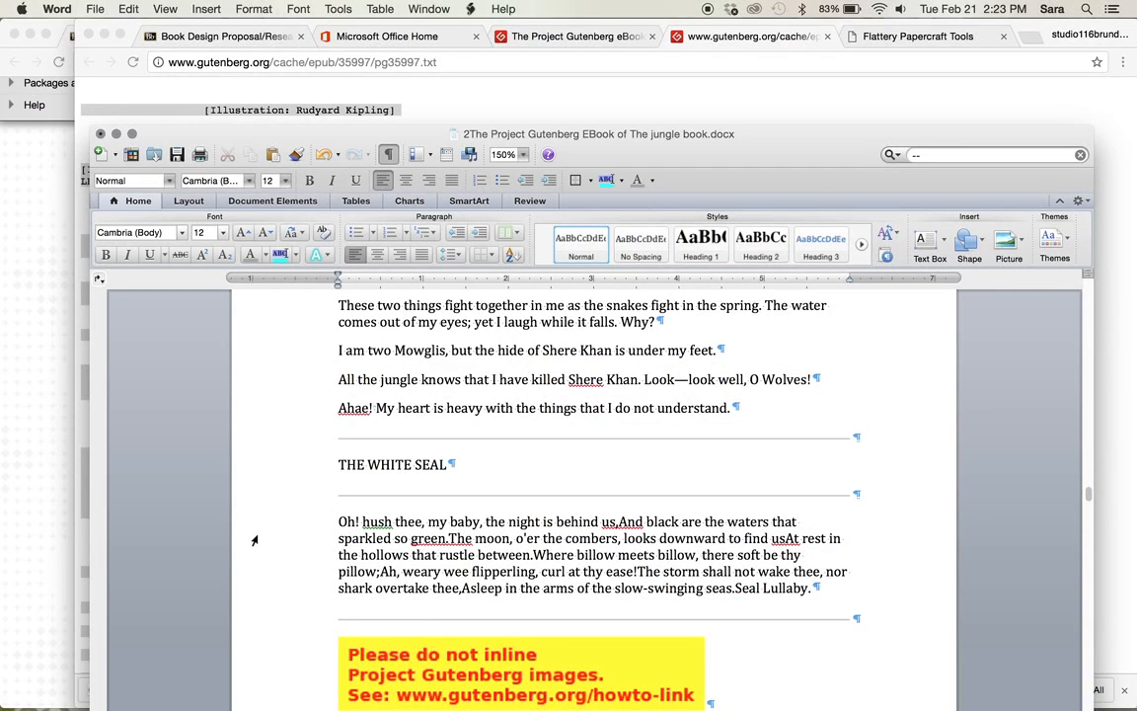
left_click(339, 464)
key("Return")
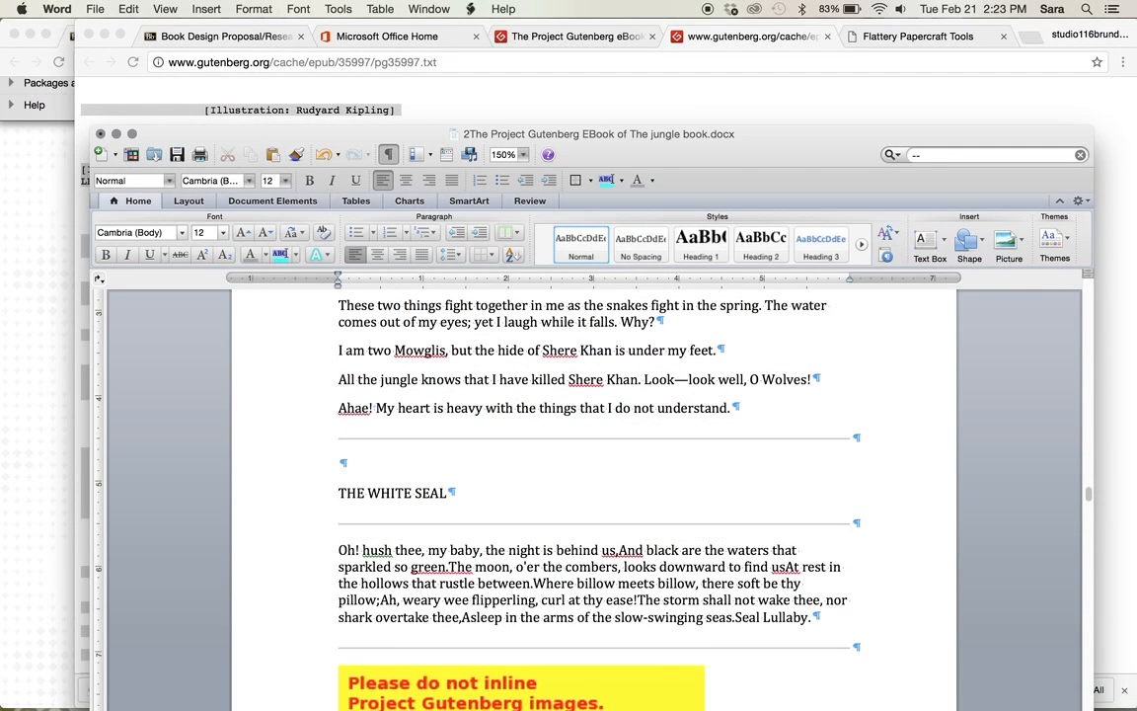
type("(((verse")
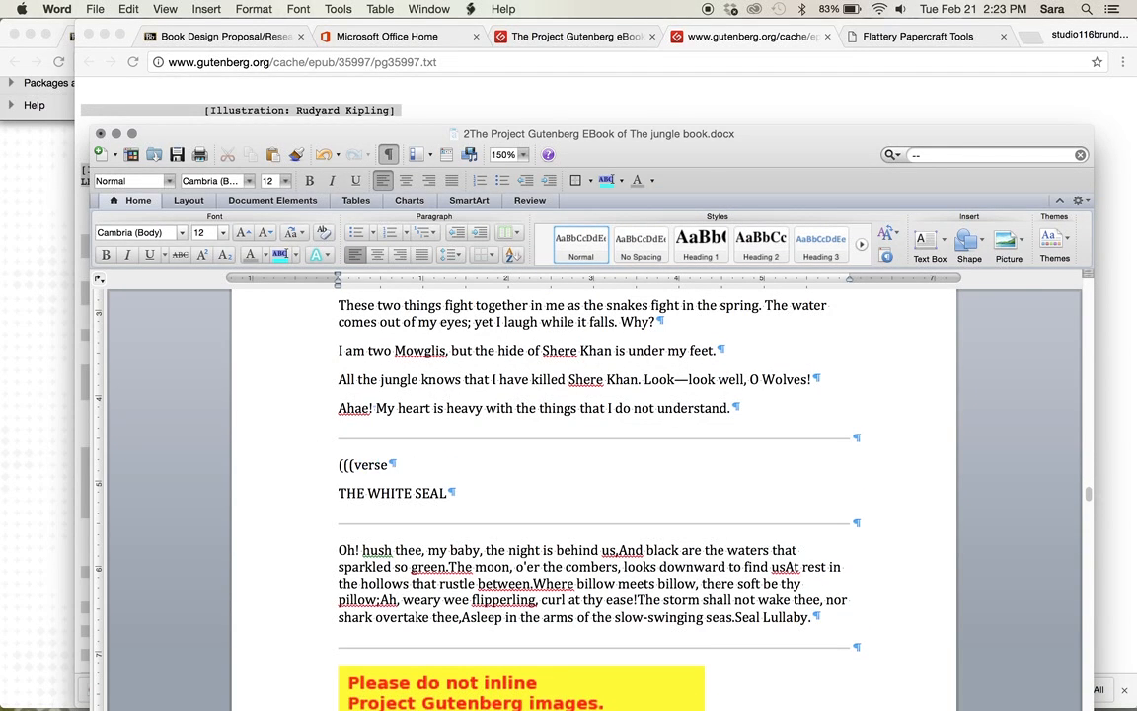
type(" title)))")
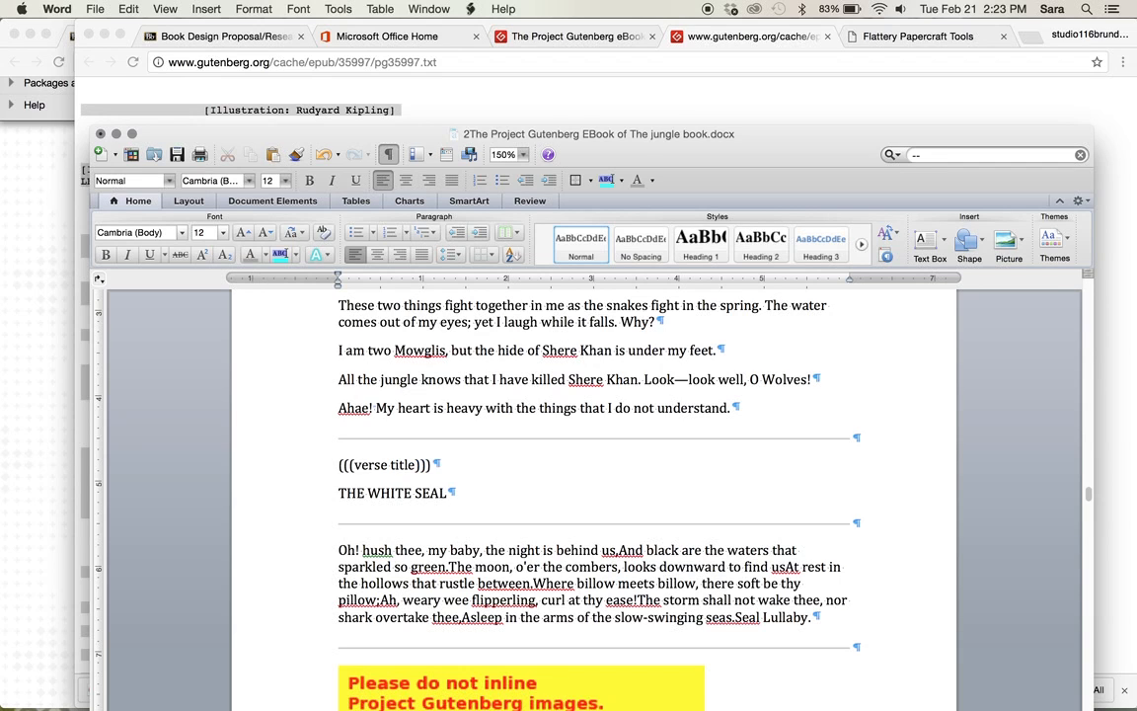
- Insert the tag "(((verse)))" as its own paragraph above the Seal Lullaby verse beginning "Oh! hush thee, my baby"
left_click(341, 550)
key("Return")
type("(((")
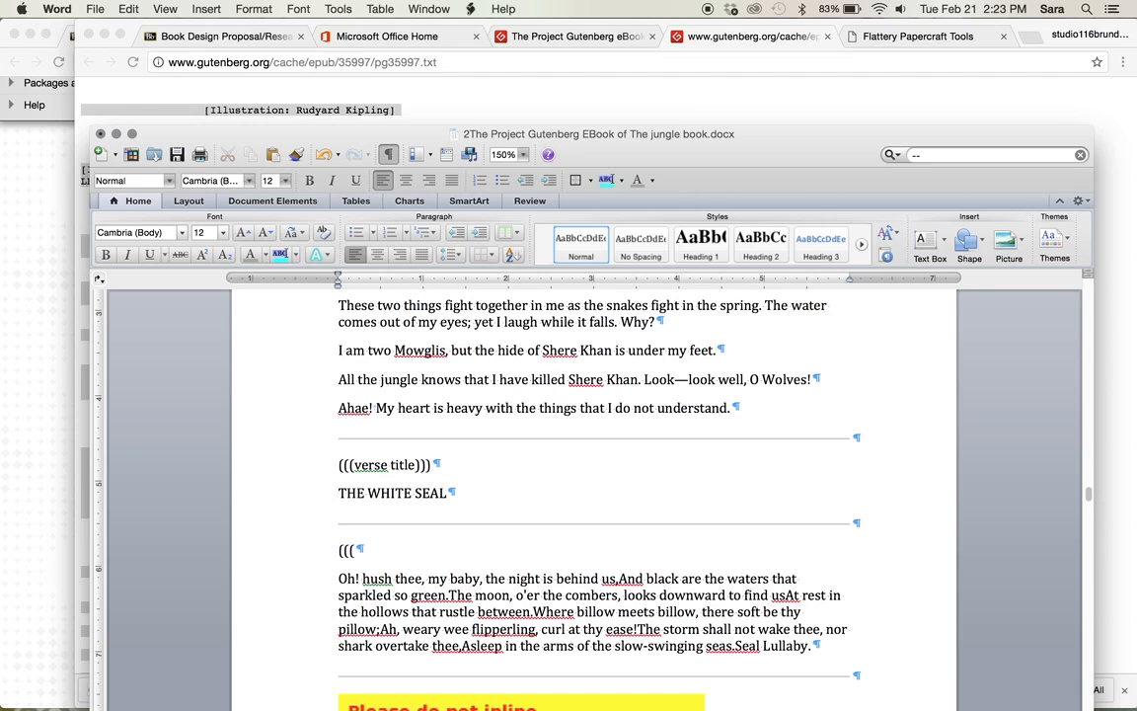
type("verse)))")
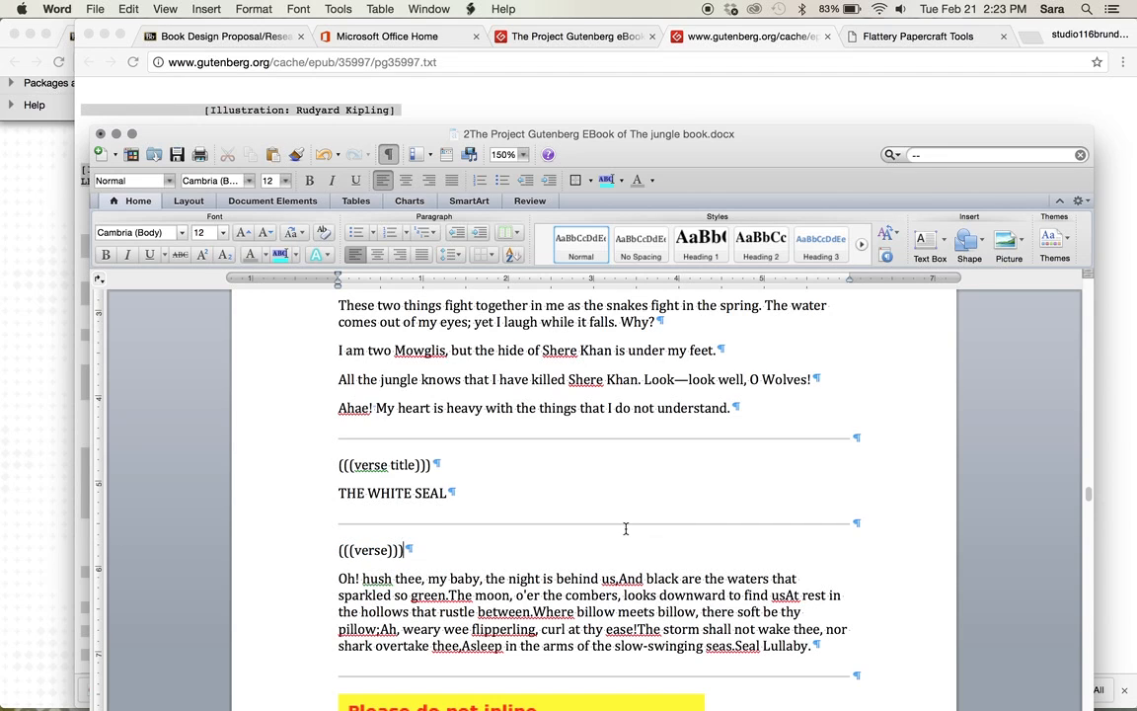